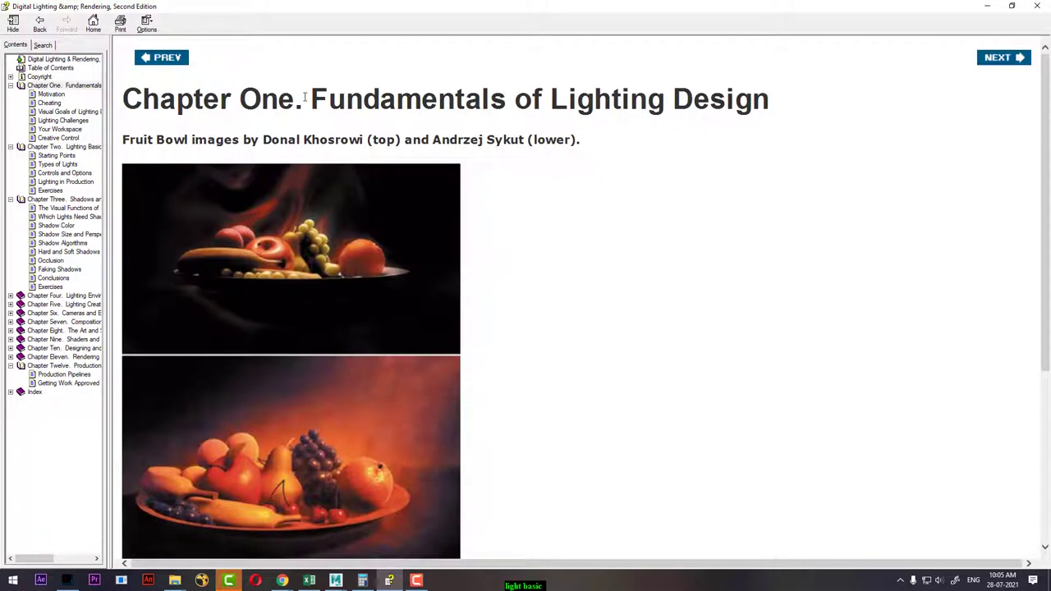
Step: Skim Chapter One's opener, then open Motivation and read down to Off-Screen Space and Figure 1.1
{"action": "mouse_move", "coordinate": [307, 98]}
{"action": "left_mouse_down"}
{"action": "mouse_move", "coordinate": [676, 117]}
{"action": "mouse_move", "coordinate": [751, 147]}
{"action": "left_mouse_up"}
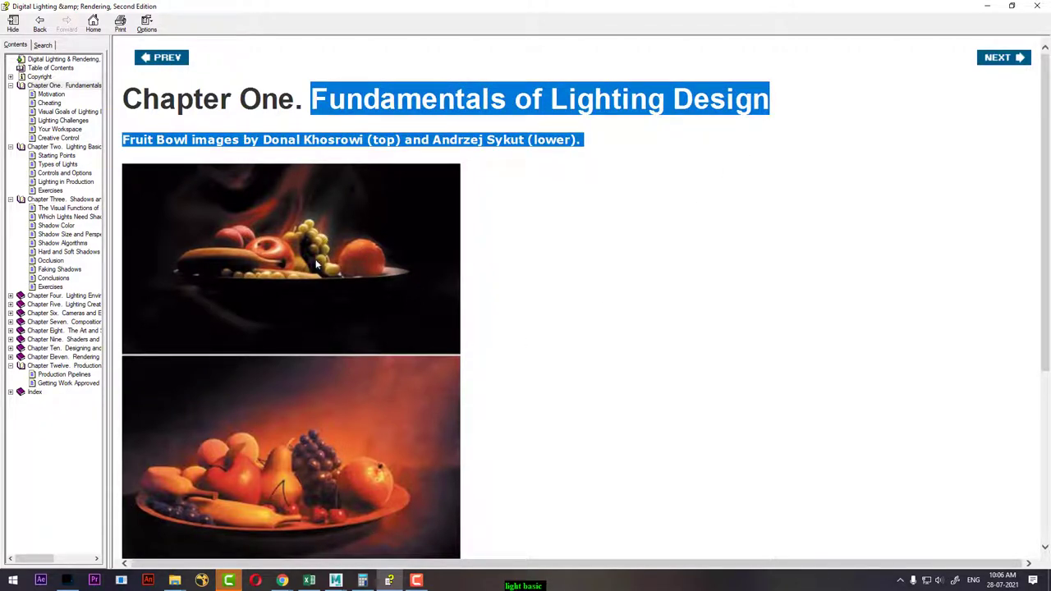
{"action": "scroll", "coordinate": [315, 262], "scroll_direction": "down", "scroll_amount": 3}
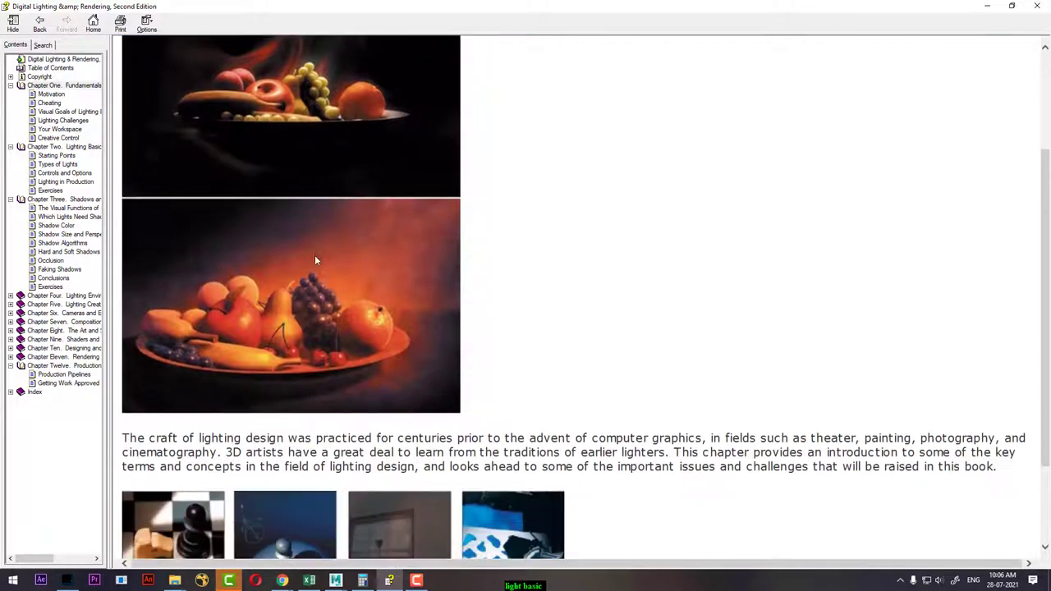
{"action": "scroll", "coordinate": [344, 208], "scroll_direction": "down", "scroll_amount": 1}
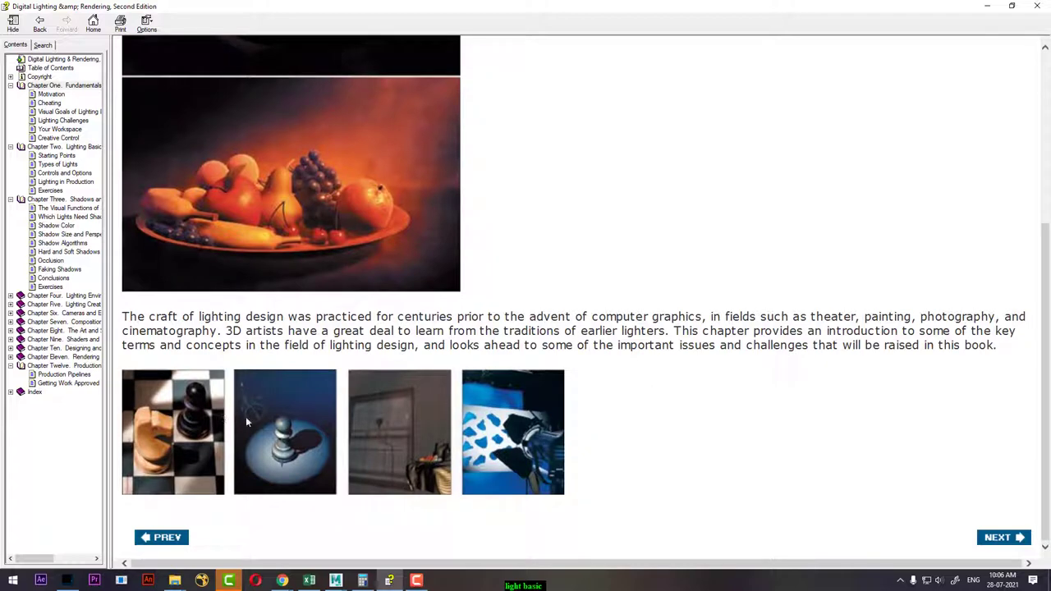
{"action": "left_click", "coordinate": [55, 95]}
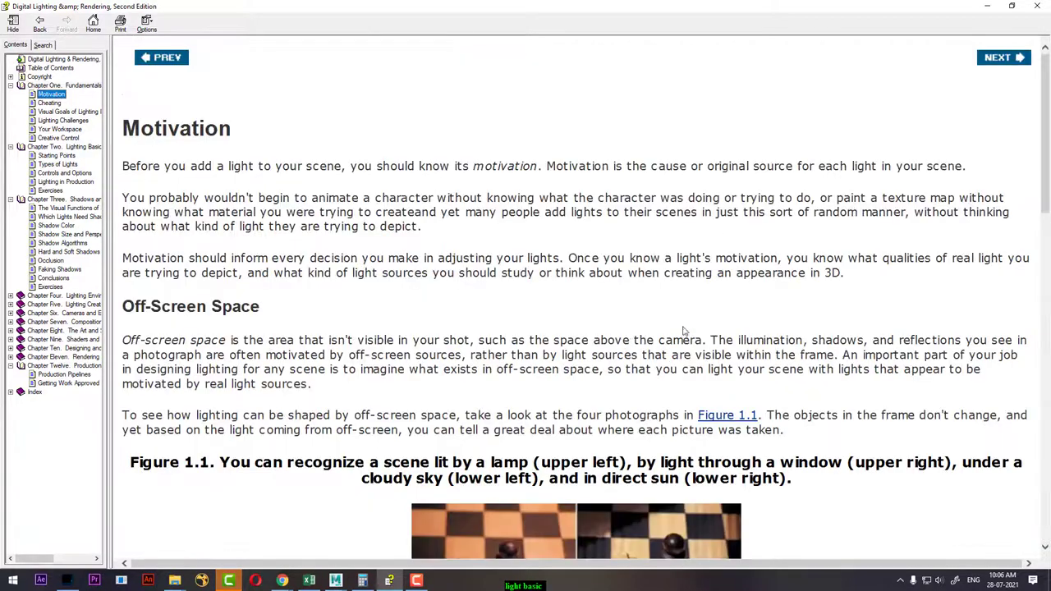
{"action": "scroll", "coordinate": [450, 274], "scroll_direction": "down", "scroll_amount": 3}
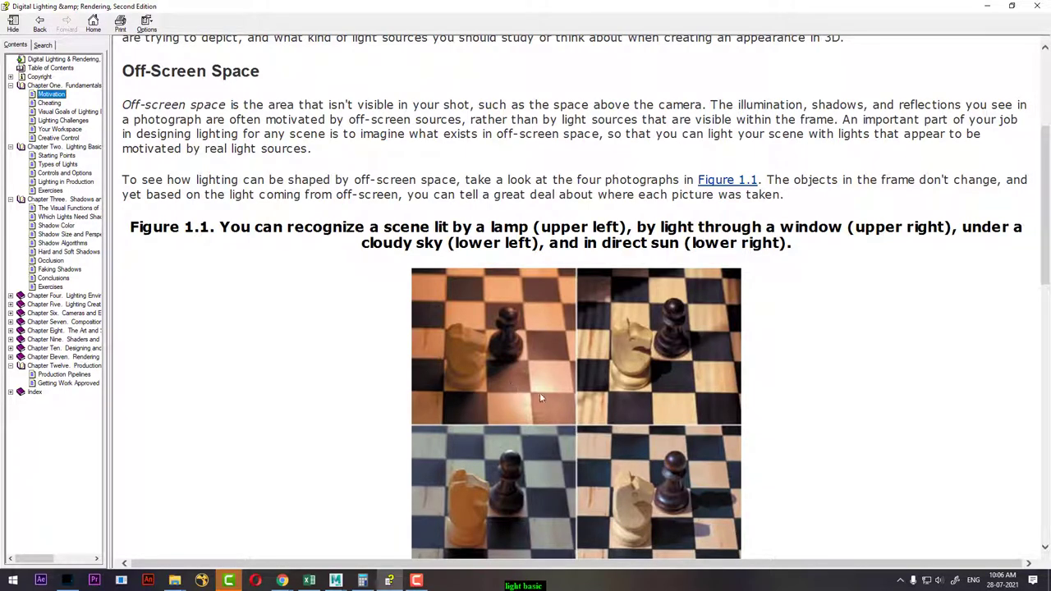
Step: Open Cheating and read through Figures 1.2–1.4 to the Cheating in Live Action heading
{"action": "left_click", "coordinate": [54, 104]}
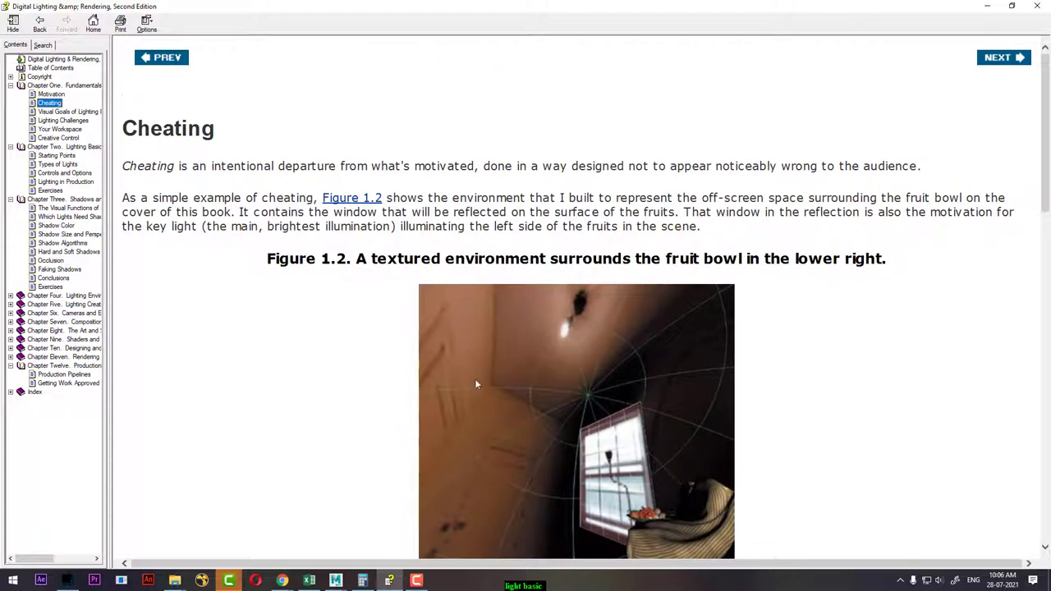
{"action": "scroll", "coordinate": [724, 422], "scroll_direction": "down", "scroll_amount": 3}
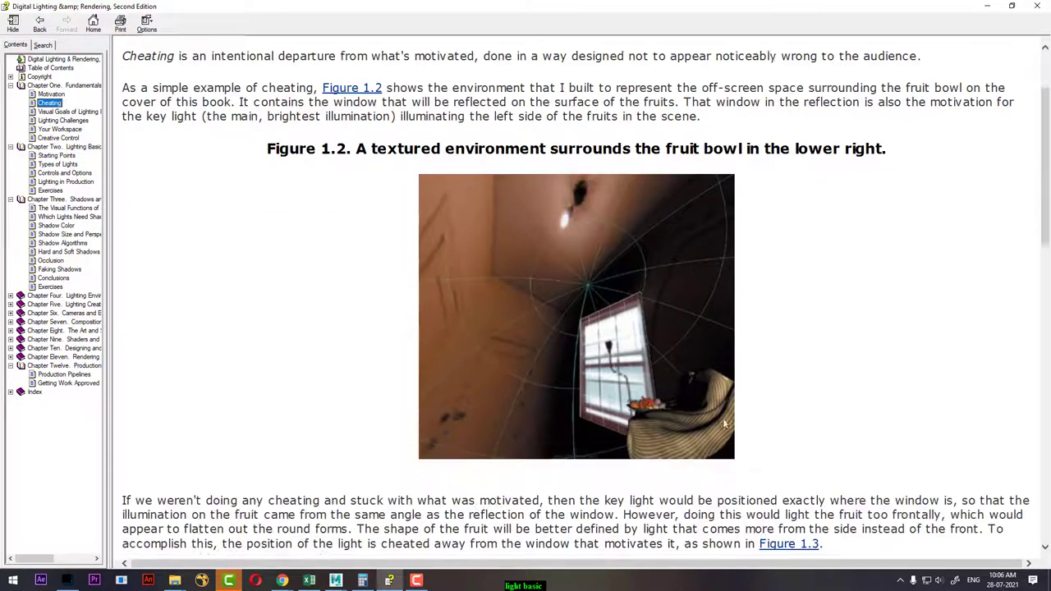
{"action": "scroll", "coordinate": [707, 410], "scroll_direction": "down", "scroll_amount": 1}
{"action": "scroll", "coordinate": [654, 380], "scroll_direction": "down", "scroll_amount": 1}
{"action": "scroll", "coordinate": [649, 380], "scroll_direction": "down", "scroll_amount": 1}
{"action": "scroll", "coordinate": [648, 380], "scroll_direction": "down", "scroll_amount": 2}
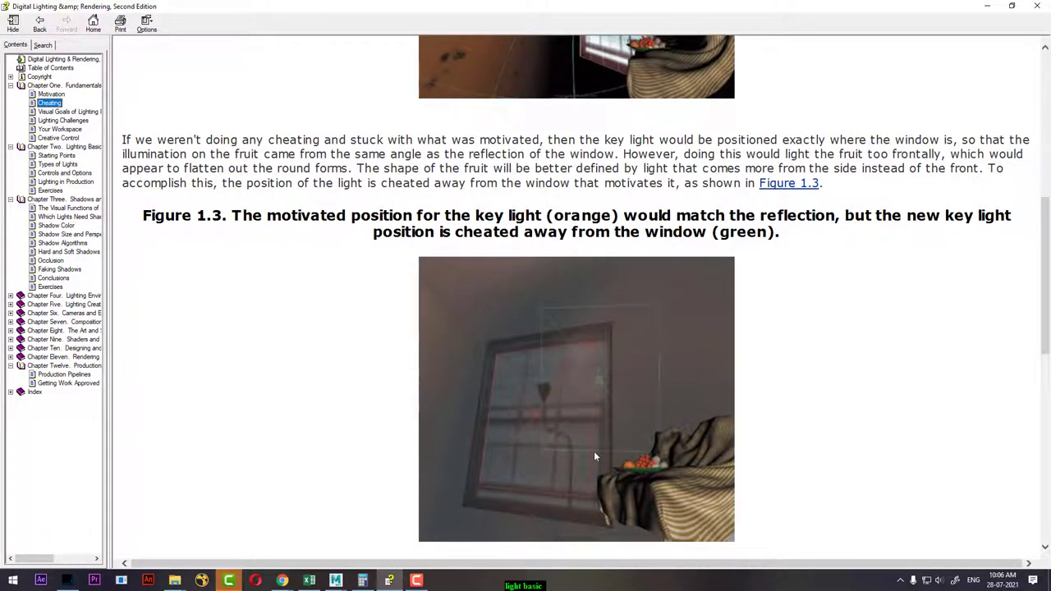
{"action": "scroll", "coordinate": [595, 456], "scroll_direction": "down", "scroll_amount": 5}
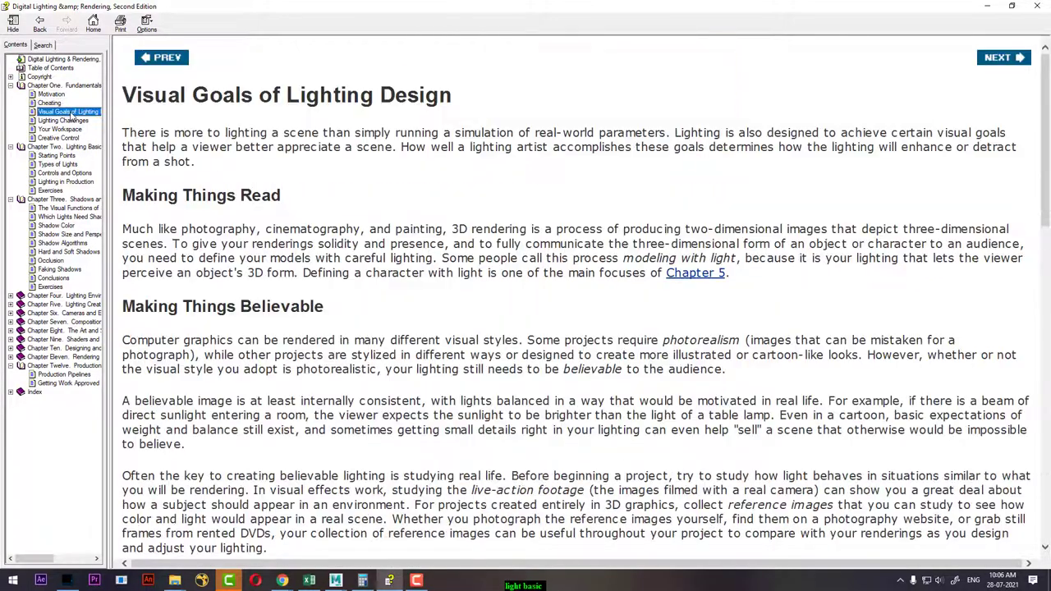
Step: Open Visual Goals of Lighting Design, read to the end, then return to Enhancing Shaders and Effects
{"action": "left_click", "coordinate": [70, 112]}
{"action": "scroll", "coordinate": [563, 277], "scroll_direction": "down", "scroll_amount": 5}
{"action": "scroll", "coordinate": [359, 239], "scroll_direction": "down", "scroll_amount": 5}
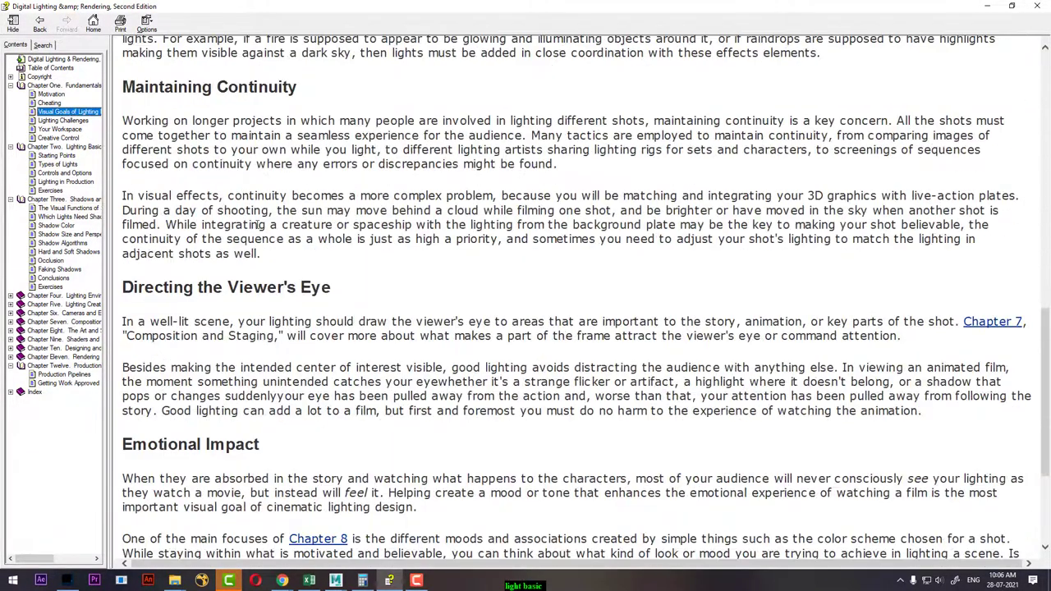
{"action": "scroll", "coordinate": [343, 280], "scroll_direction": "down", "scroll_amount": 2}
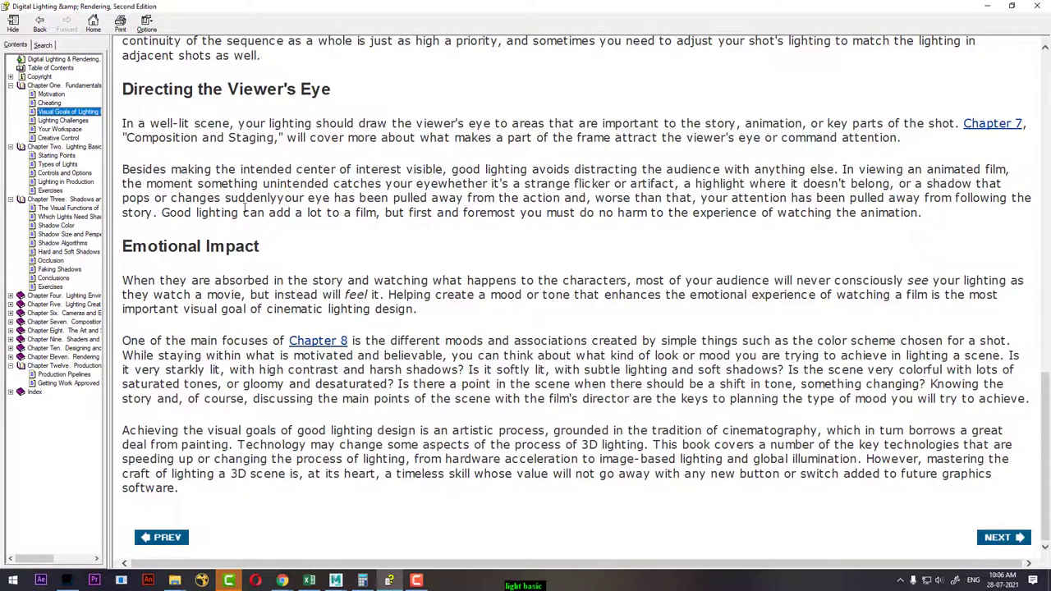
{"action": "scroll", "coordinate": [256, 212], "scroll_direction": "up", "scroll_amount": 3}
{"action": "scroll", "coordinate": [257, 212], "scroll_direction": "up", "scroll_amount": 2}
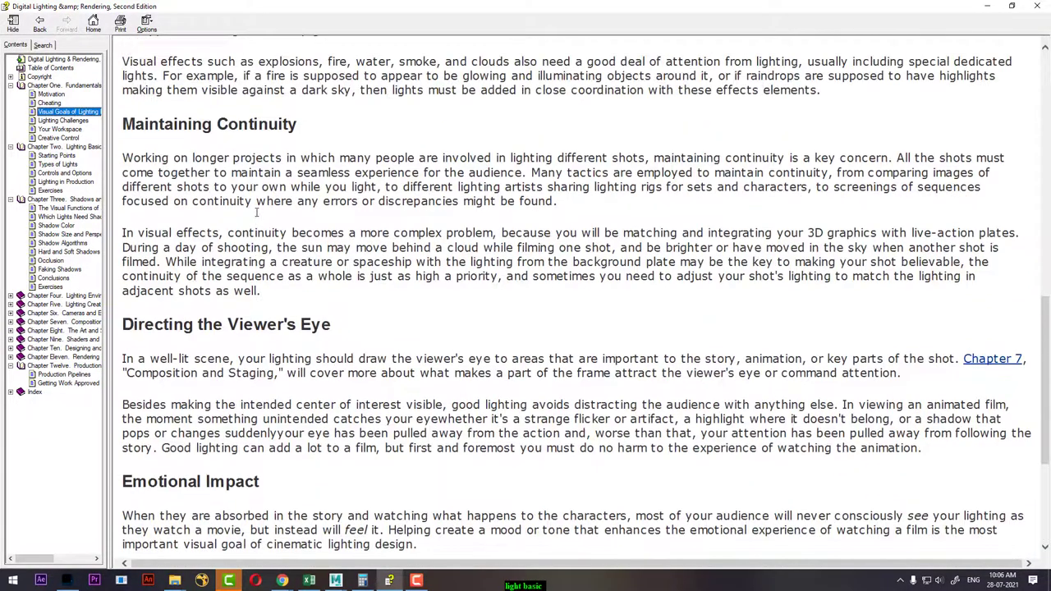
{"action": "scroll", "coordinate": [257, 212], "scroll_direction": "up", "scroll_amount": 2}
{"action": "scroll", "coordinate": [257, 211], "scroll_direction": "up", "scroll_amount": 2}
{"action": "scroll", "coordinate": [256, 212], "scroll_direction": "up", "scroll_amount": 2}
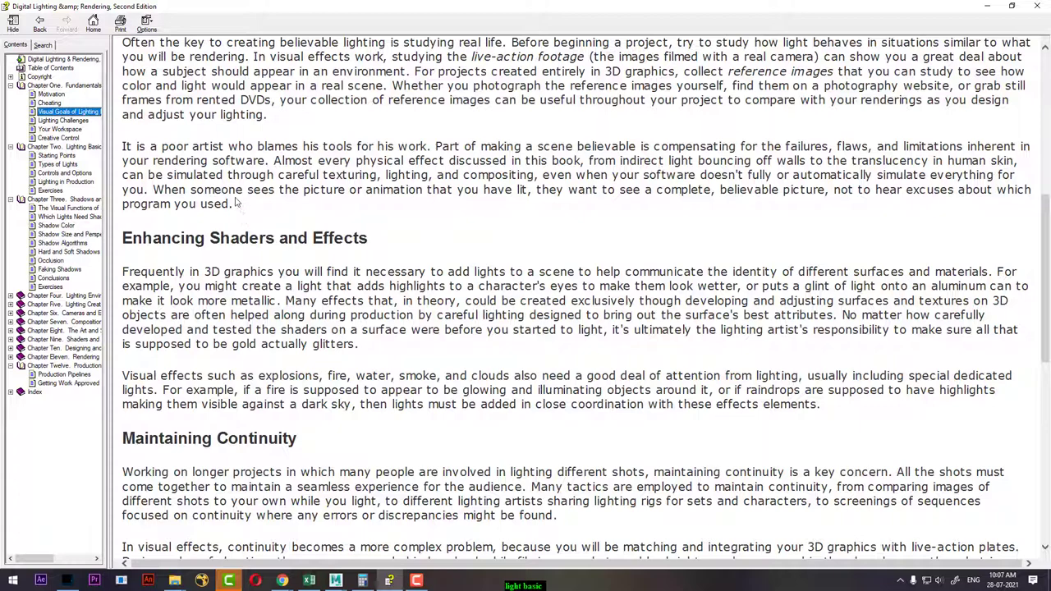
Step: Read Lighting Challenges down to Figure 1.5, then move on to the Your Workspace topic
{"action": "left_click", "coordinate": [68, 120]}
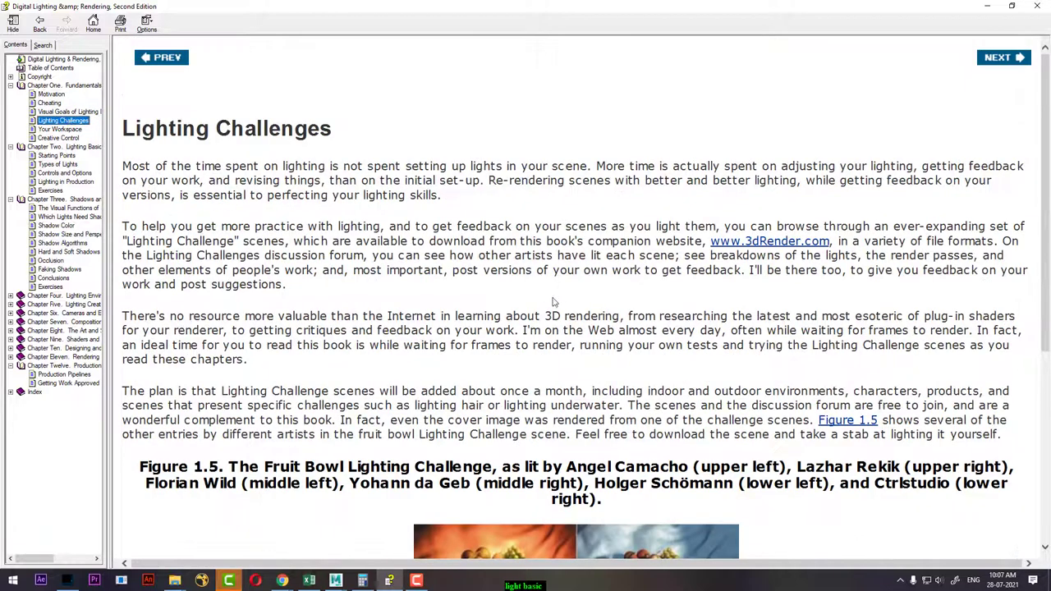
{"action": "scroll", "coordinate": [550, 300], "scroll_direction": "down", "scroll_amount": 3}
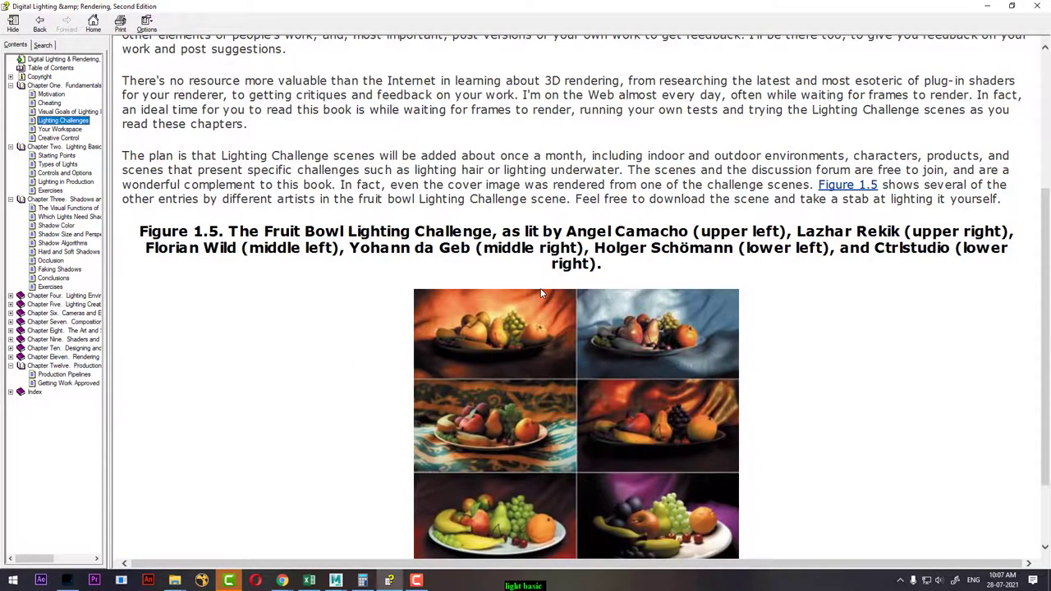
{"action": "scroll", "coordinate": [541, 293], "scroll_direction": "up", "scroll_amount": 3}
{"action": "scroll", "coordinate": [541, 293], "scroll_direction": "down", "scroll_amount": 3}
{"action": "scroll", "coordinate": [496, 444], "scroll_direction": "down", "scroll_amount": 2}
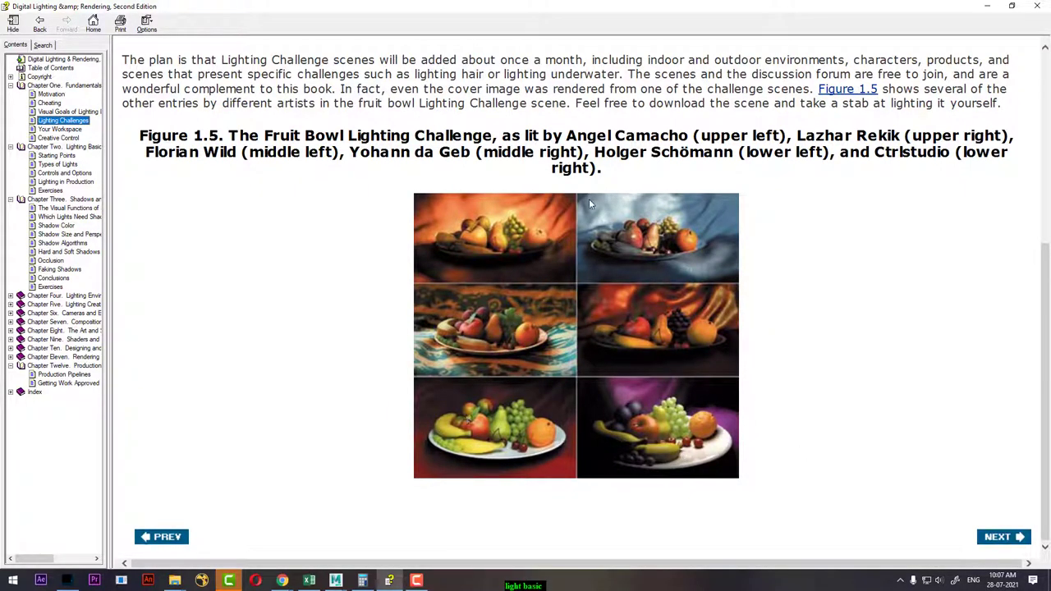
{"action": "left_click", "coordinate": [60, 129]}
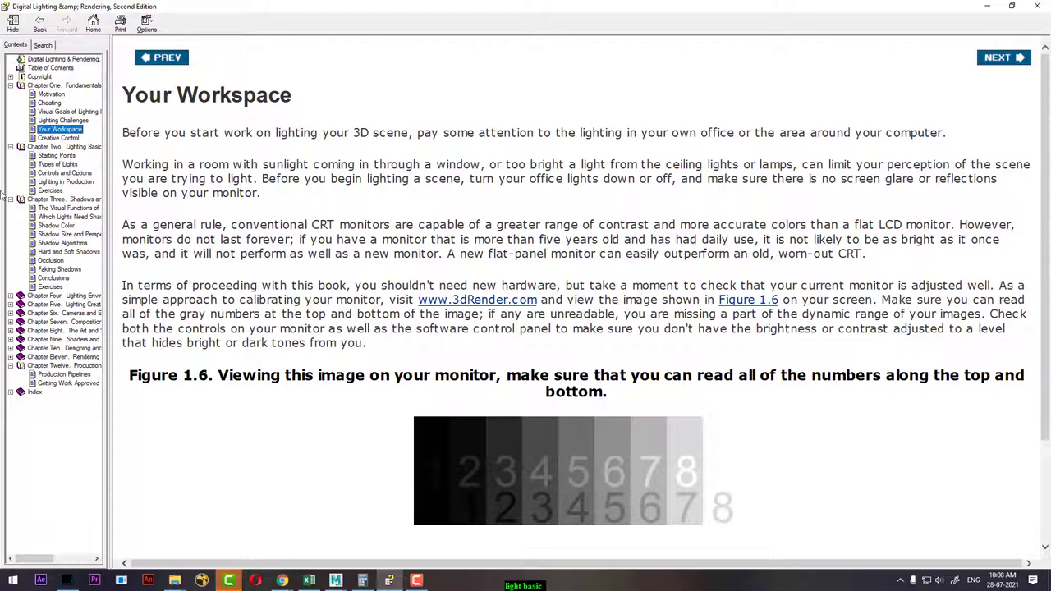
Step: Pass through Creative Control to Chapter Two, 'Lighting Basics and Good Practices', and read its introduction
{"action": "left_click", "coordinate": [62, 138]}
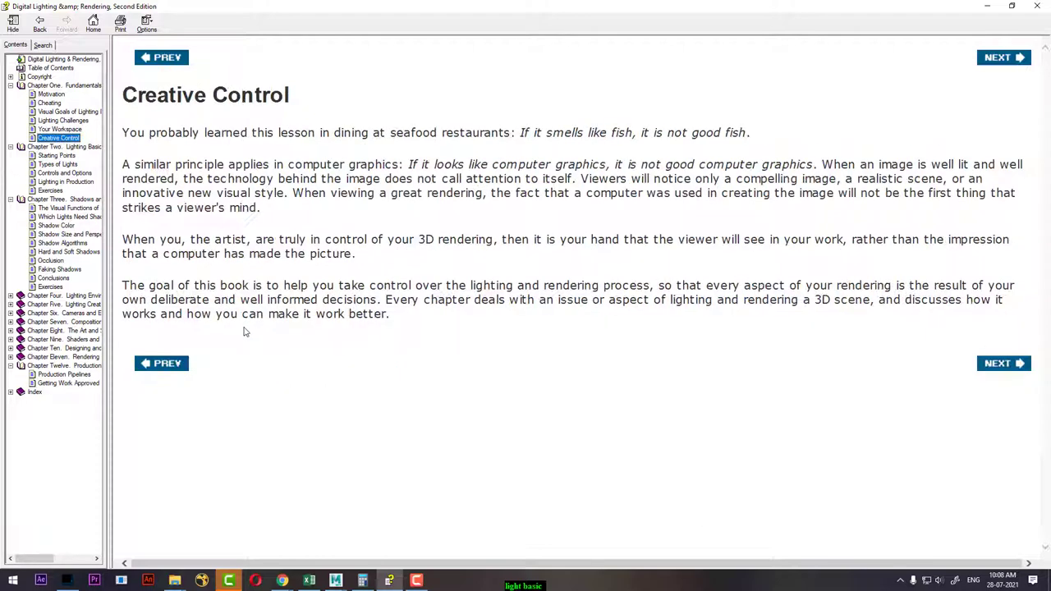
{"action": "left_click", "coordinate": [62, 147]}
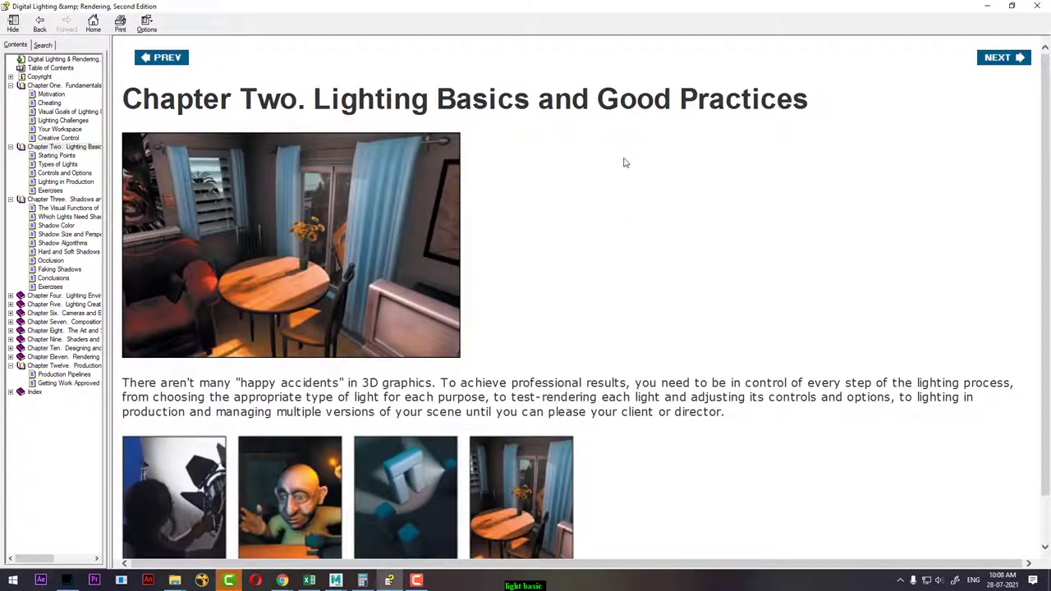
{"action": "left_click_drag", "start_coordinate": [308, 96], "coordinate": [809, 102]}
{"action": "left_click", "coordinate": [357, 263]}
{"action": "scroll", "coordinate": [570, 355], "scroll_direction": "down", "scroll_amount": 1}
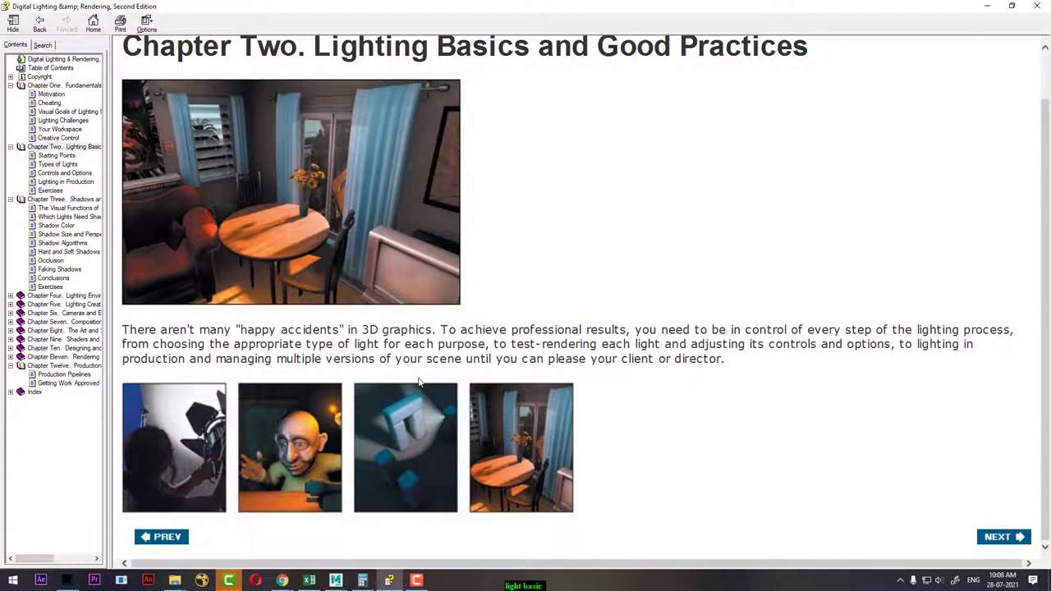
Step: Go from Starting Points to the Types of Lights topic in Chapter Two
{"action": "left_click", "coordinate": [63, 154]}
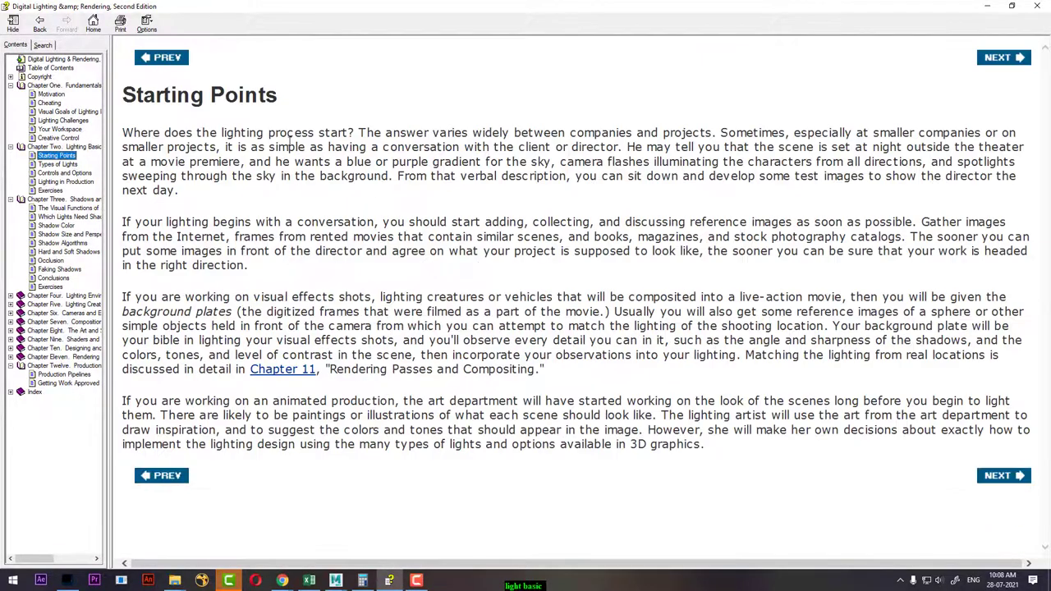
{"action": "left_click", "coordinate": [465, 270]}
{"action": "left_click", "coordinate": [59, 165]}
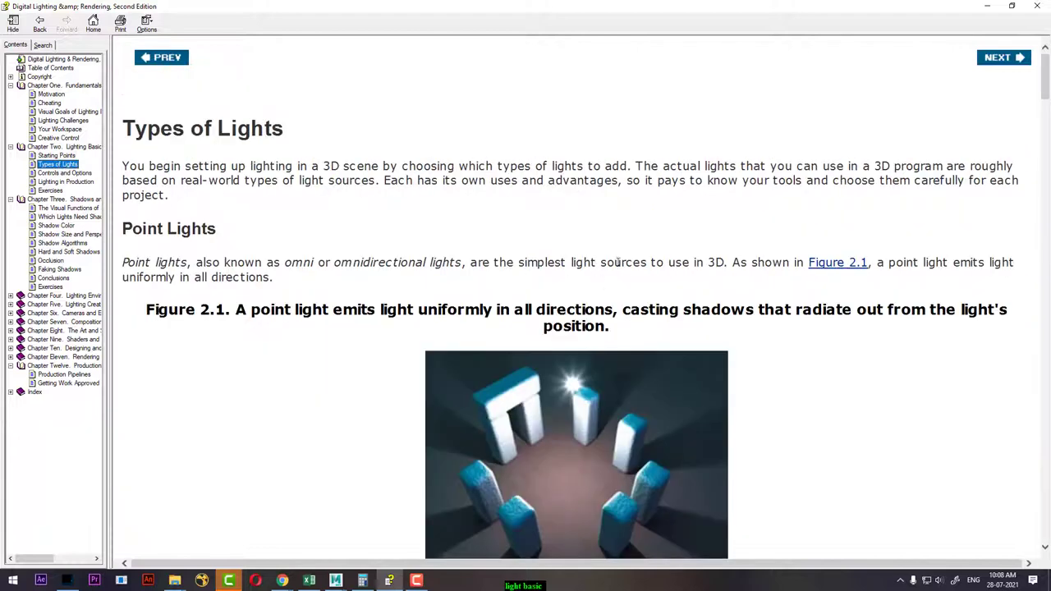
Step: Highlight 'uniformly in all directions' in the Figure 2.1 caption under Point Lights, then clear it
{"action": "left_click_drag", "start_coordinate": [246, 311], "coordinate": [331, 311]}
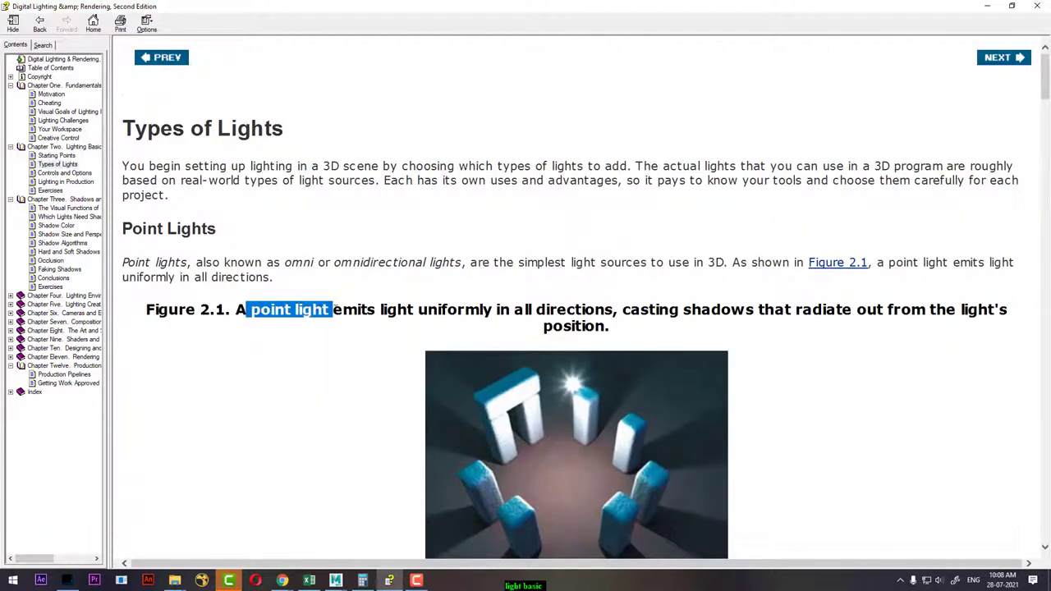
{"action": "scroll", "coordinate": [441, 320], "scroll_direction": "down", "scroll_amount": 2}
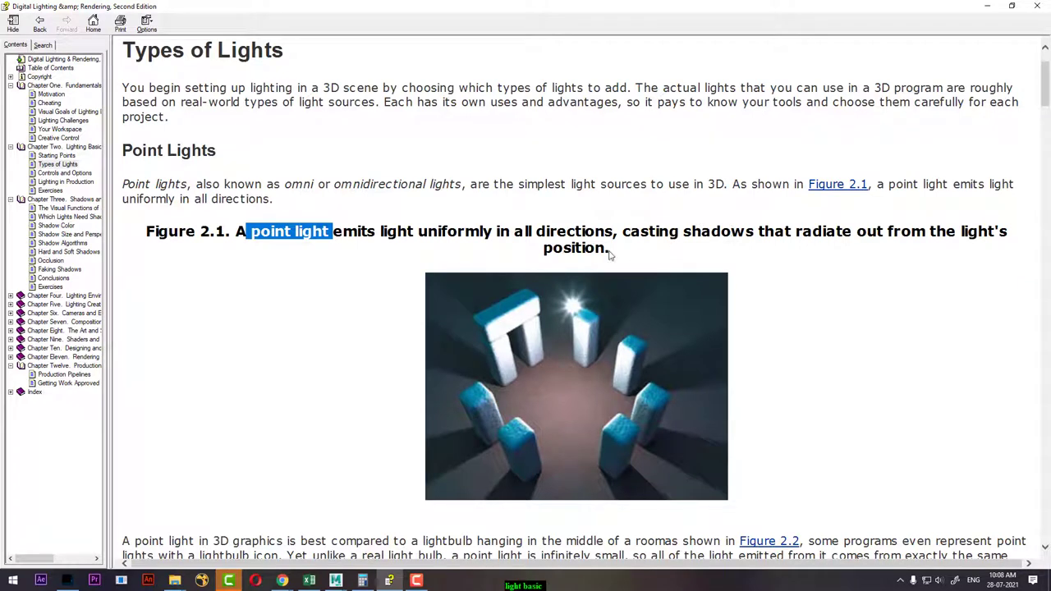
{"action": "left_click_drag", "start_coordinate": [418, 231], "coordinate": [613, 233]}
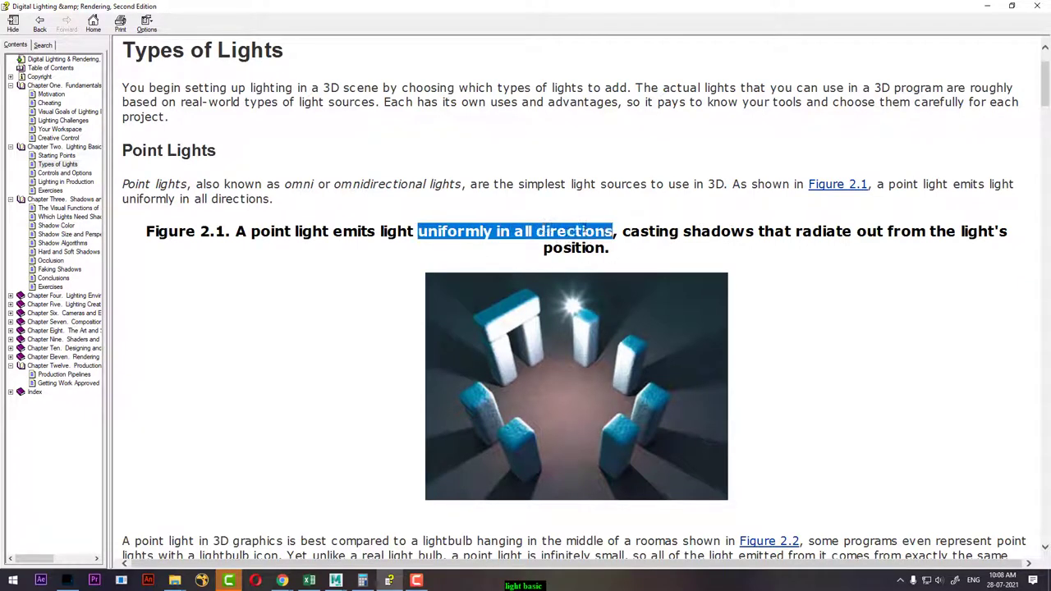
{"action": "left_click", "coordinate": [427, 231]}
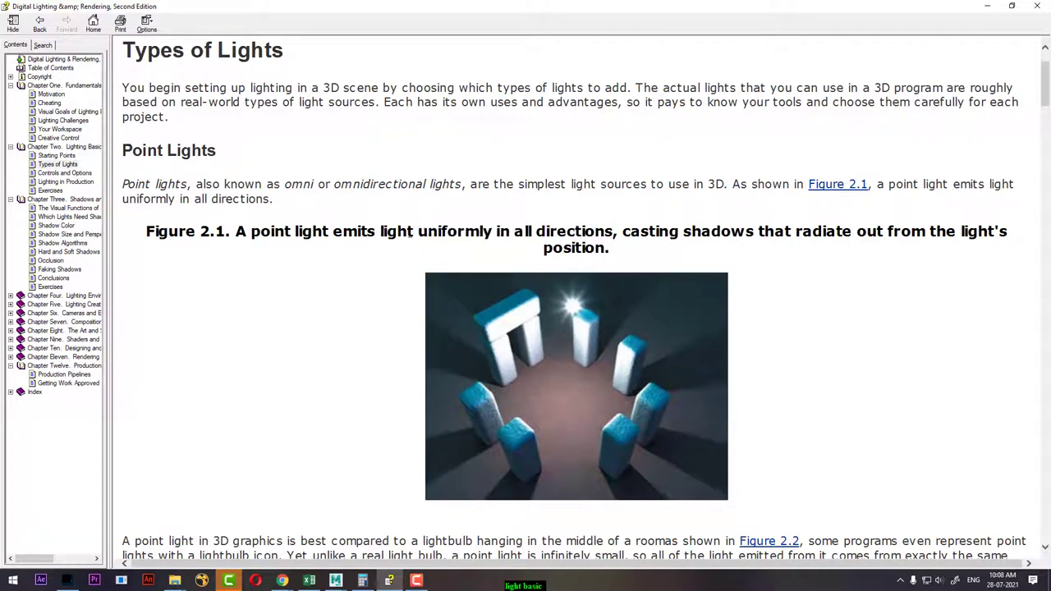
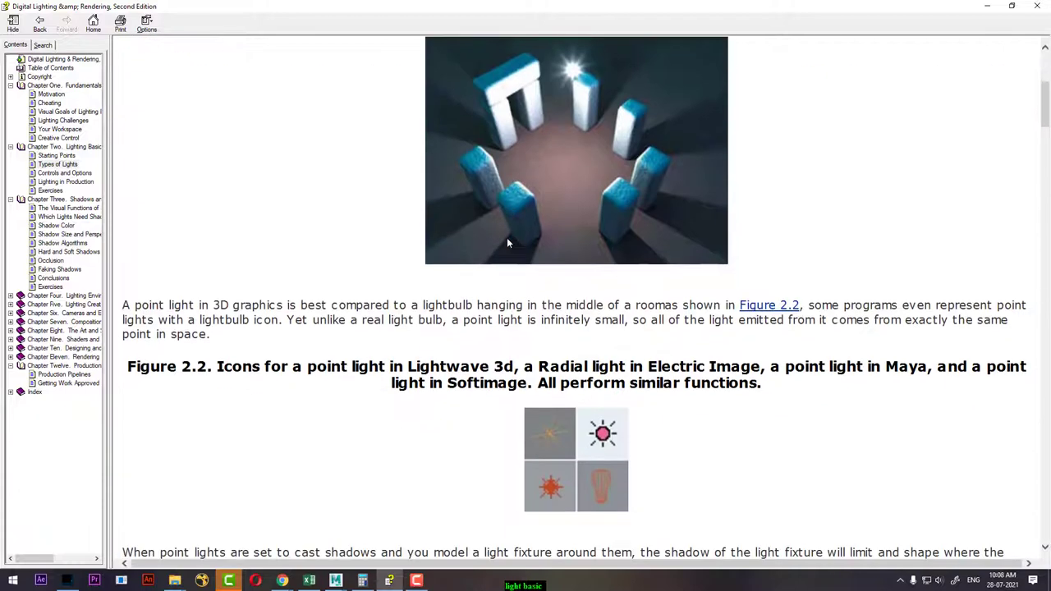
Step: Read through Figures 2.2–2.4 to Figure 2.5, highlighting the point-light icon and spotlight captions
{"action": "scroll", "coordinate": [507, 242], "scroll_direction": "down", "scroll_amount": 3}
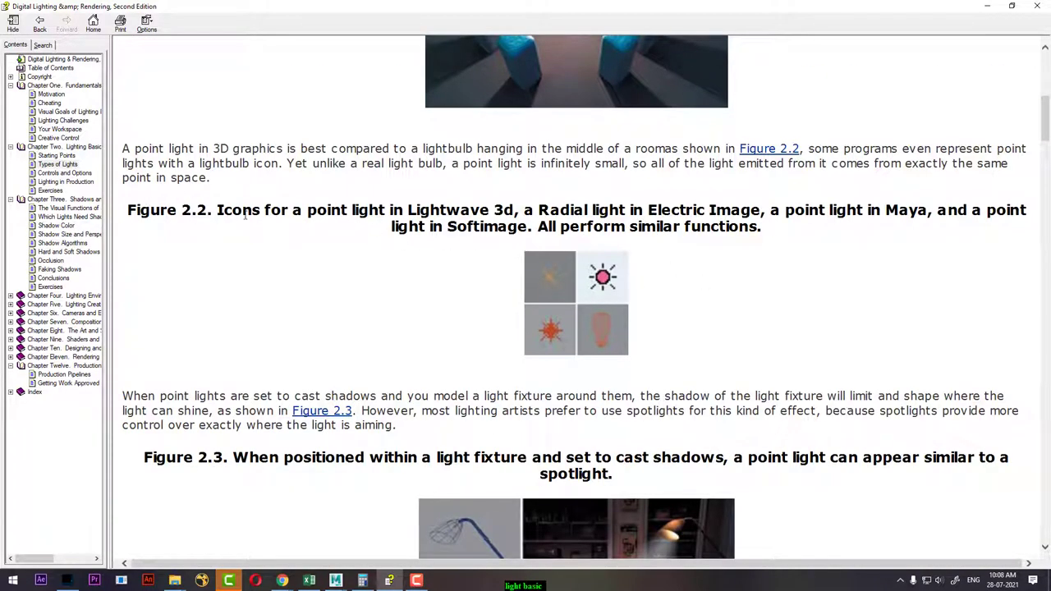
{"action": "left_click_drag", "start_coordinate": [217, 210], "coordinate": [384, 209]}
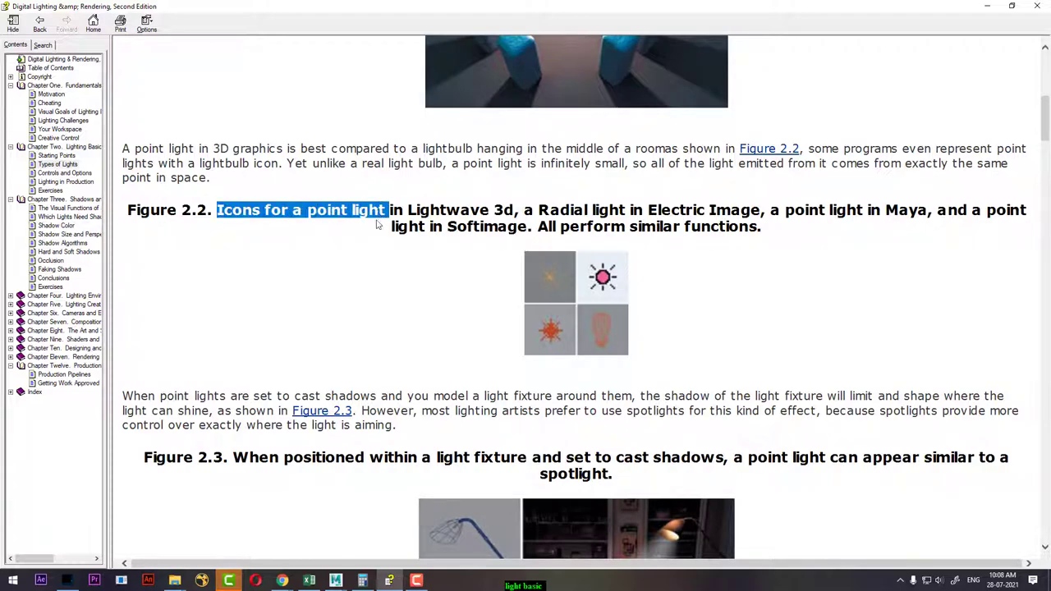
{"action": "scroll", "coordinate": [379, 226], "scroll_direction": "down", "scroll_amount": 3}
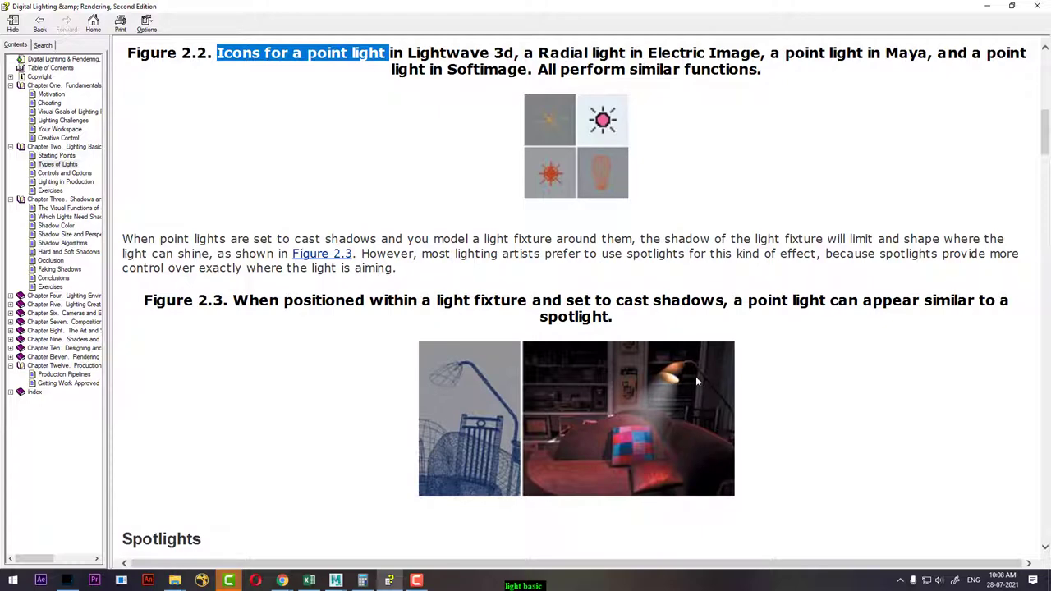
{"action": "scroll", "coordinate": [614, 414], "scroll_direction": "down", "scroll_amount": 10}
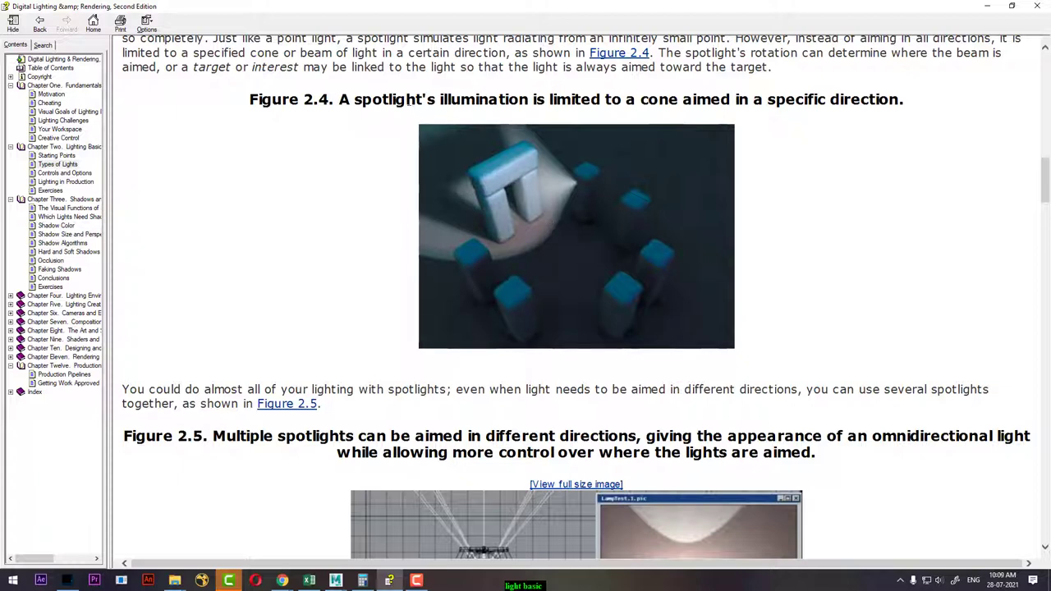
{"action": "mouse_move", "coordinate": [354, 100]}
{"action": "left_mouse_down"}
{"action": "mouse_move", "coordinate": [899, 101]}
{"action": "mouse_move", "coordinate": [891, 107]}
{"action": "left_mouse_up"}
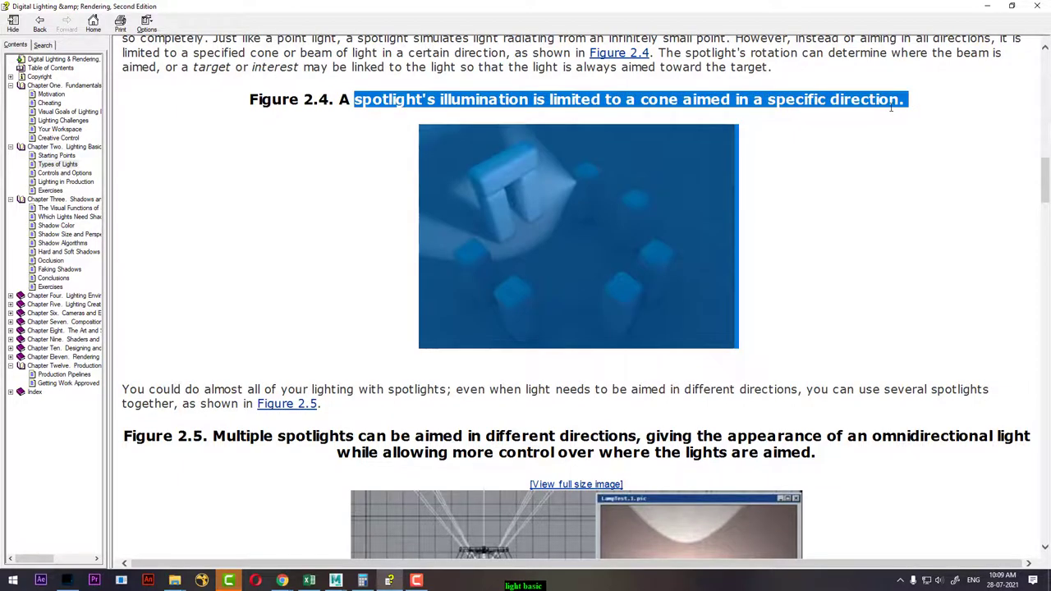
{"action": "left_click", "coordinate": [238, 250]}
{"action": "scroll", "coordinate": [483, 310], "scroll_direction": "down", "scroll_amount": 5}
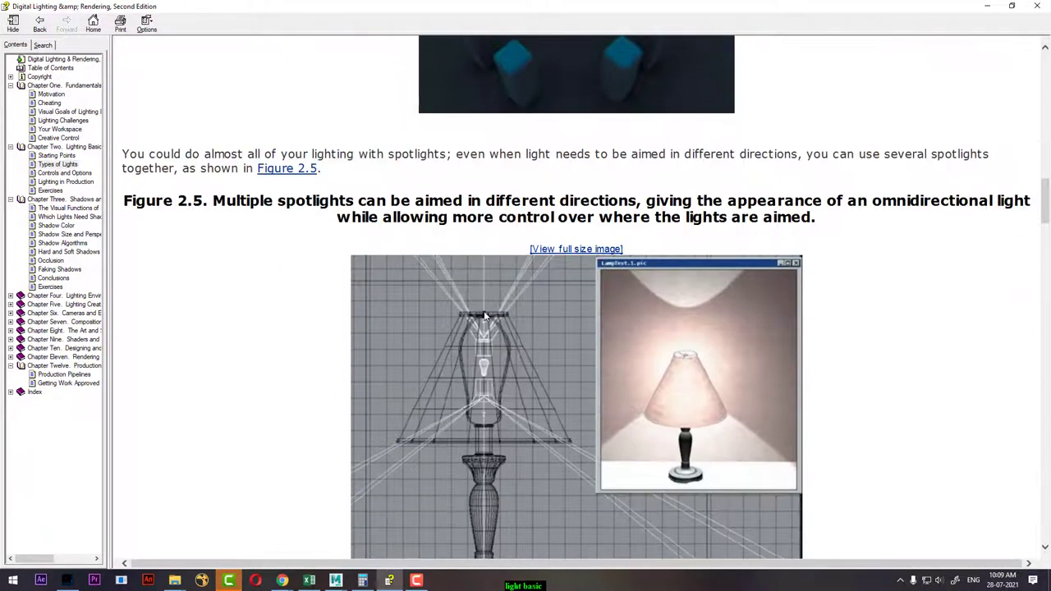
{"action": "scroll", "coordinate": [366, 284], "scroll_direction": "down", "scroll_amount": 3}
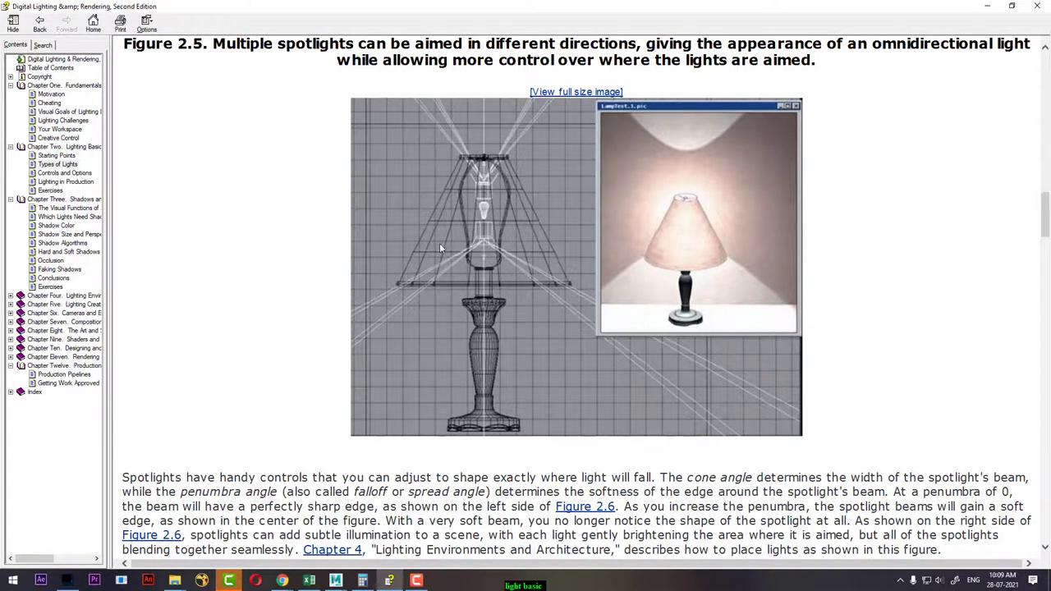
Step: Read past Figures 2.6–2.8 on penumbra and barn doors to Figure 2.9's parallel shadows
{"action": "scroll", "coordinate": [439, 244], "scroll_direction": "down", "scroll_amount": 5}
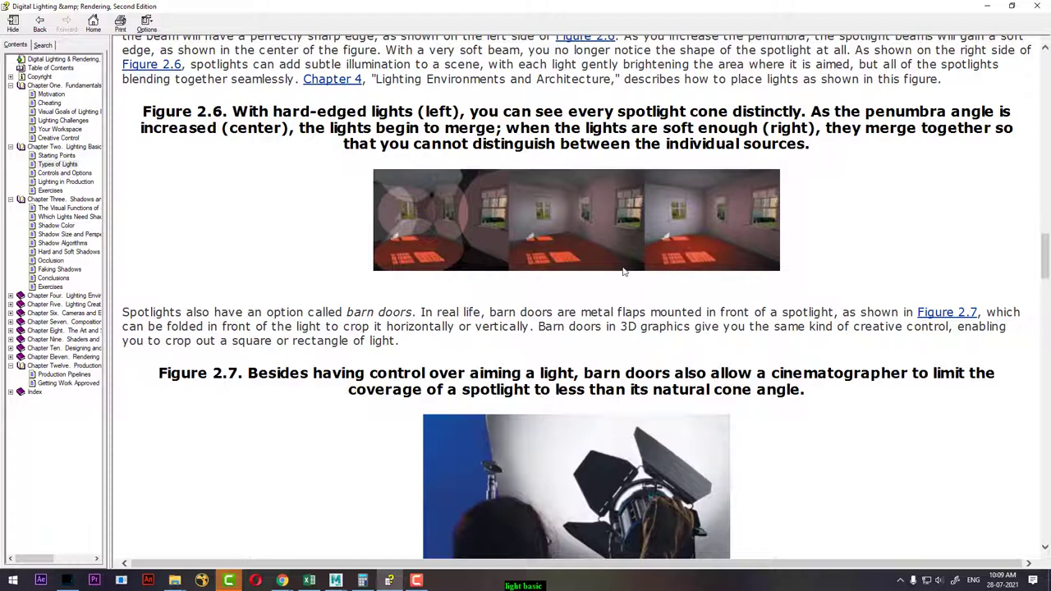
{"action": "scroll", "coordinate": [673, 337], "scroll_direction": "down", "scroll_amount": 5}
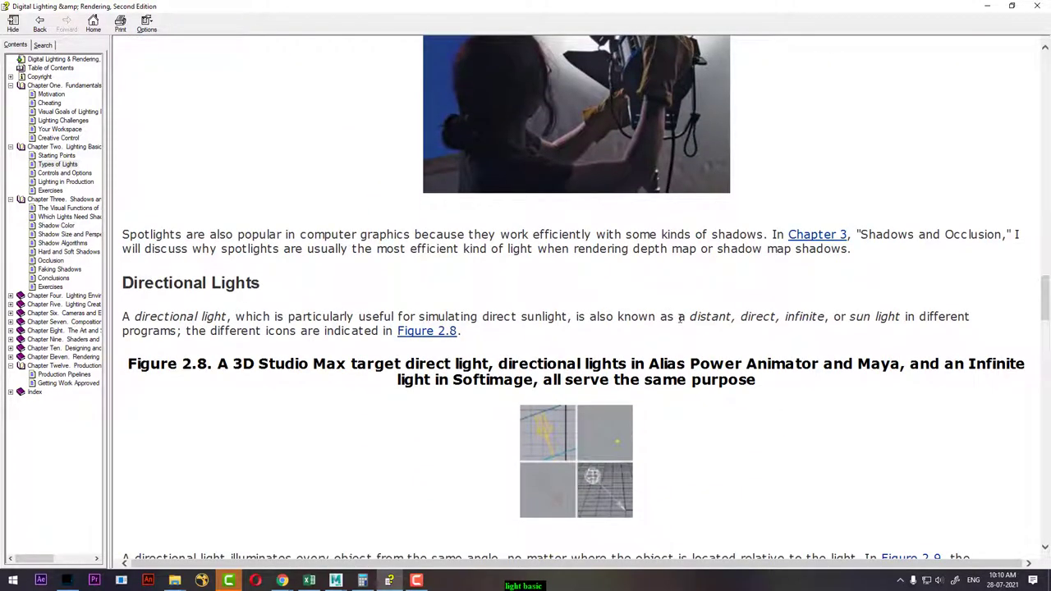
{"action": "scroll", "coordinate": [681, 317], "scroll_direction": "up", "scroll_amount": 1}
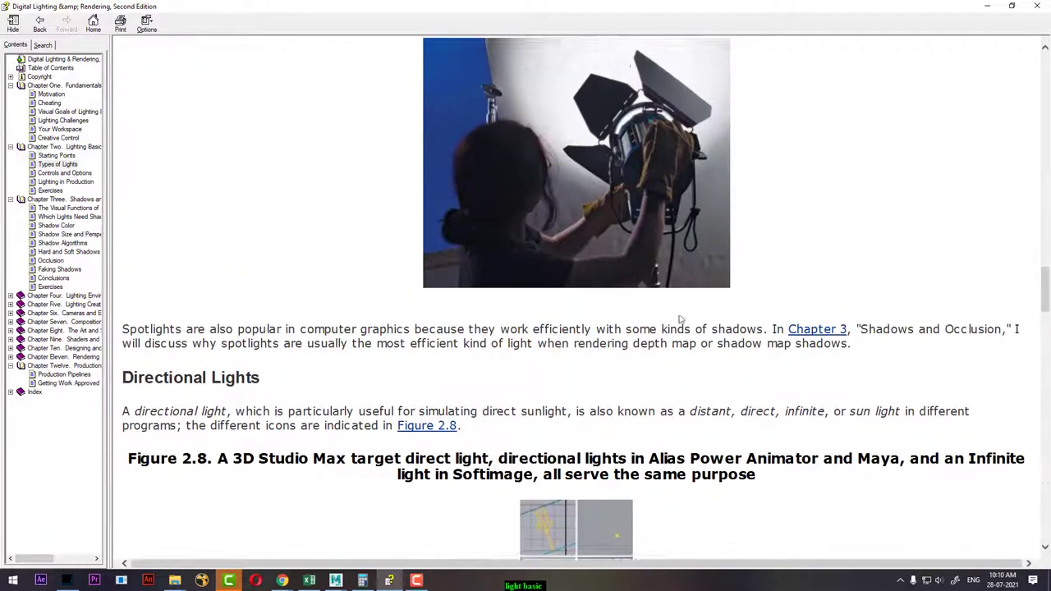
{"action": "scroll", "coordinate": [706, 280], "scroll_direction": "up", "scroll_amount": 1}
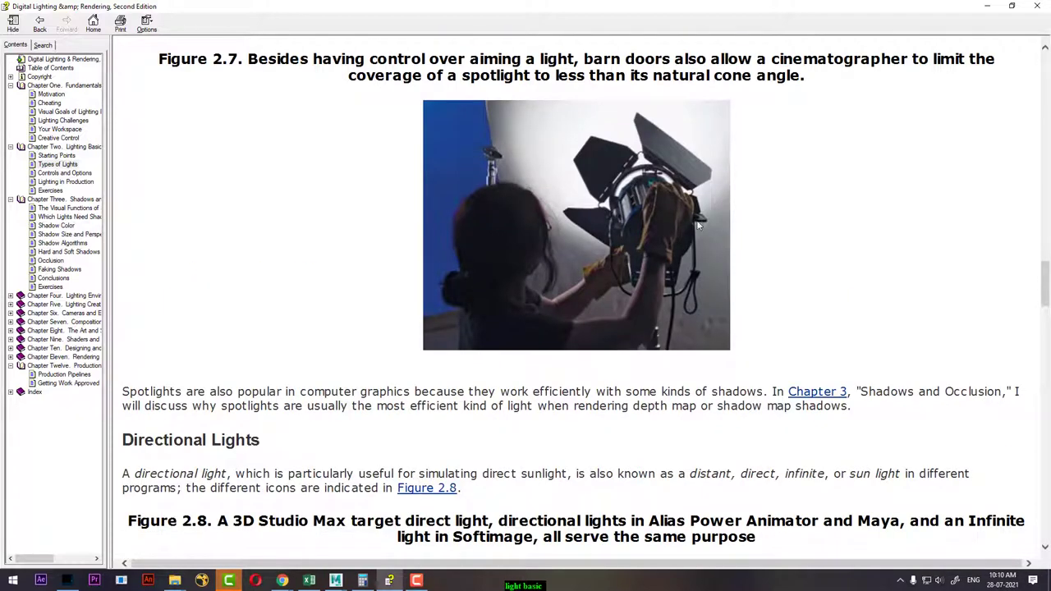
{"action": "scroll", "coordinate": [555, 216], "scroll_direction": "down", "scroll_amount": 1}
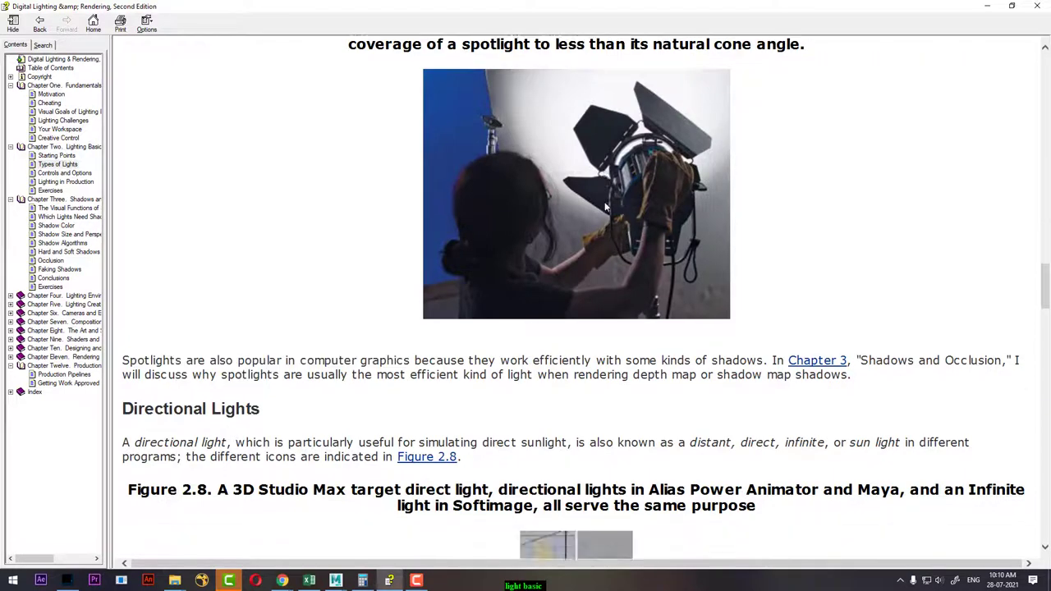
{"action": "scroll", "coordinate": [624, 242], "scroll_direction": "down", "scroll_amount": 6}
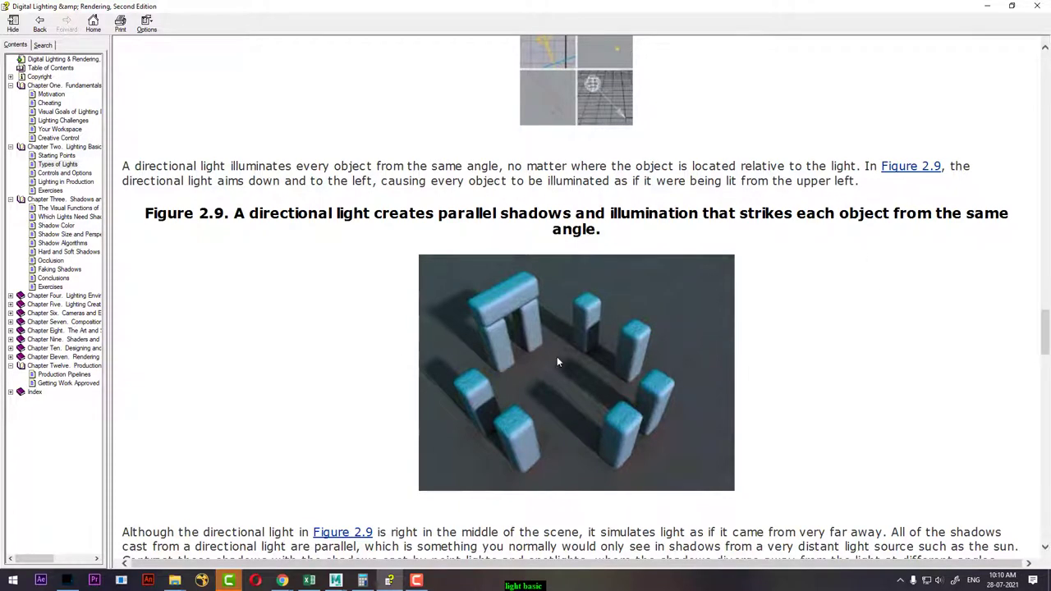
Step: Read past Figures 2.10–2.13 to the page end, highlighting 'parallel shadows' and the Figure 2.13 caption
{"action": "scroll", "coordinate": [557, 356], "scroll_direction": "down", "scroll_amount": 2}
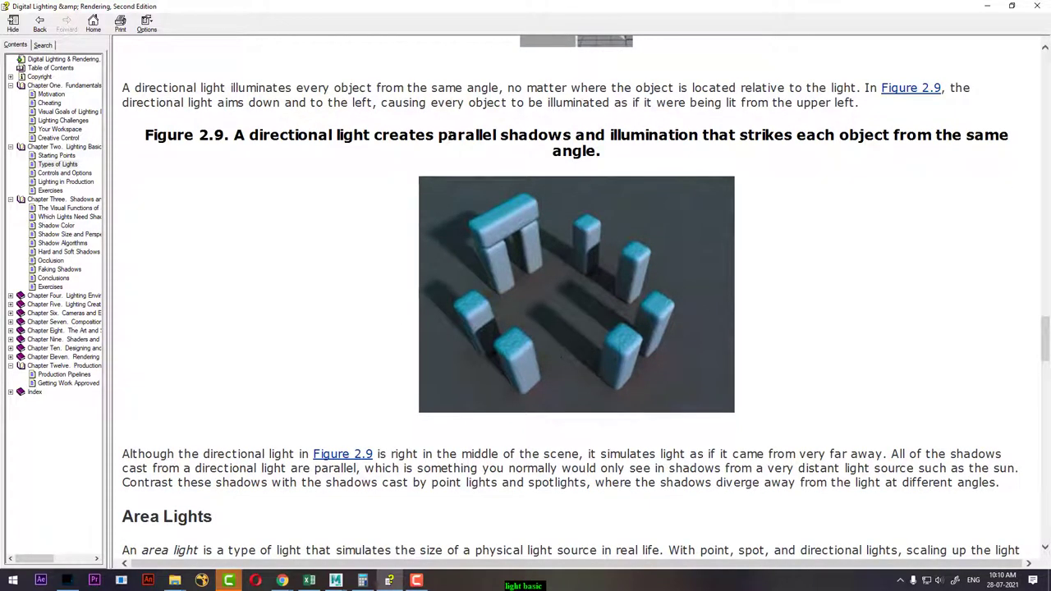
{"action": "left_click_drag", "start_coordinate": [438, 136], "coordinate": [575, 136]}
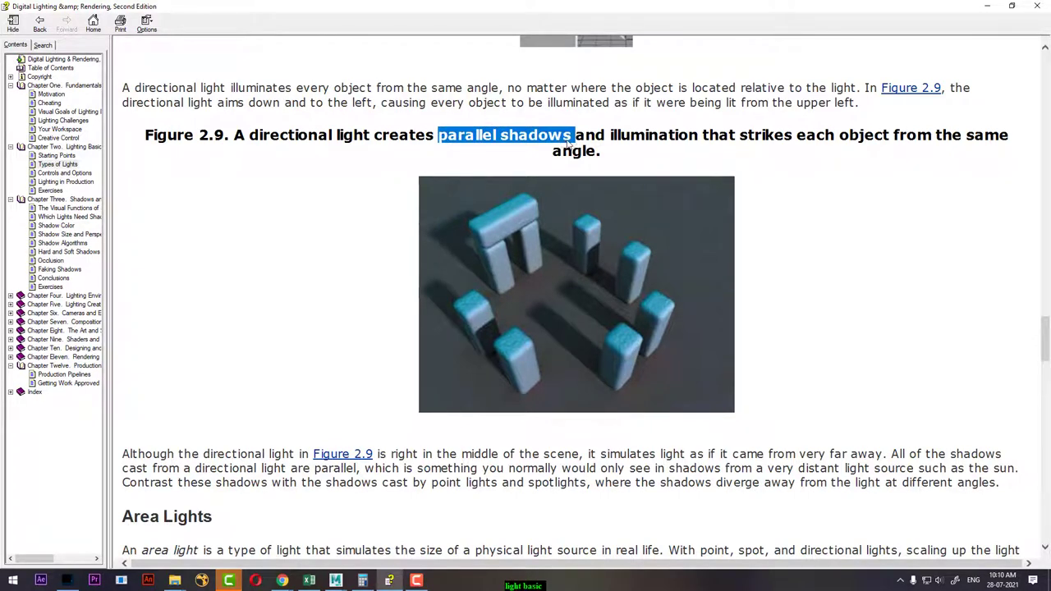
{"action": "scroll", "coordinate": [574, 152], "scroll_direction": "down", "scroll_amount": 5}
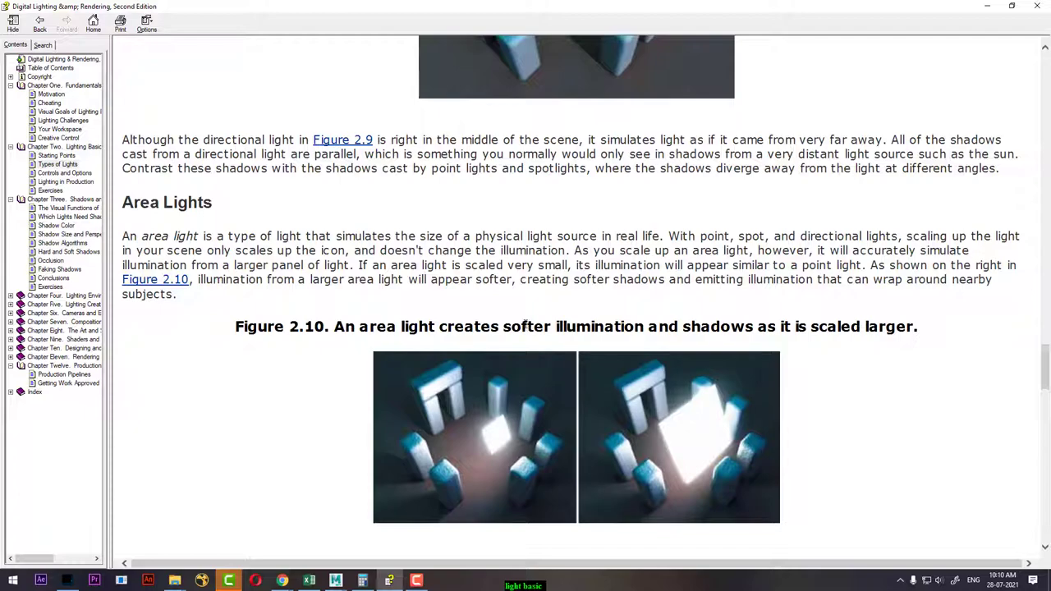
{"action": "scroll", "coordinate": [526, 326], "scroll_direction": "down", "scroll_amount": 4}
{"action": "scroll", "coordinate": [525, 326], "scroll_direction": "down", "scroll_amount": 1}
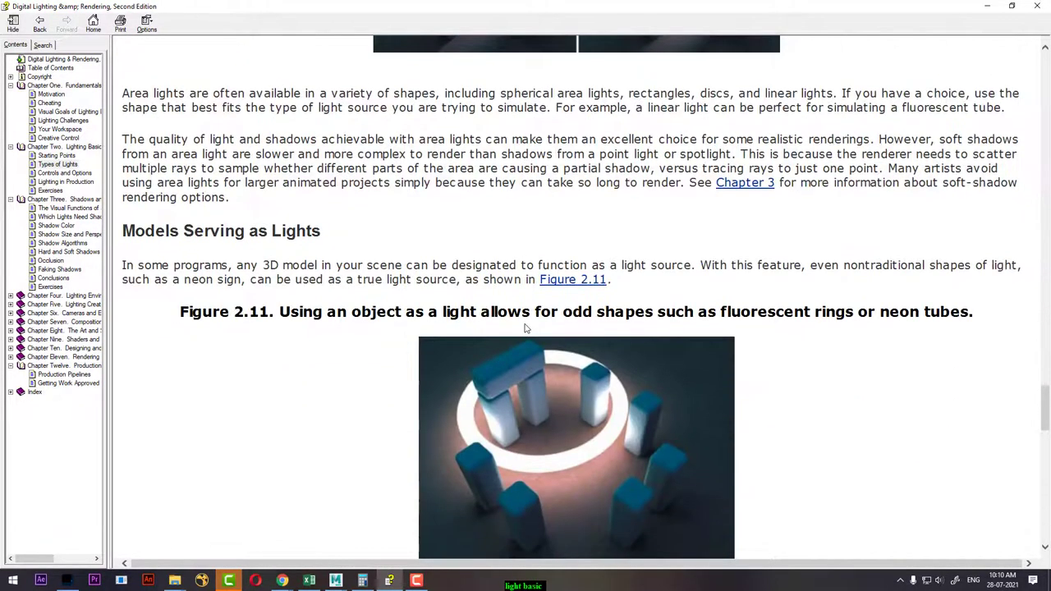
{"action": "scroll", "coordinate": [526, 328], "scroll_direction": "down", "scroll_amount": 5}
{"action": "scroll", "coordinate": [526, 327], "scroll_direction": "down", "scroll_amount": 1}
{"action": "scroll", "coordinate": [525, 324], "scroll_direction": "down", "scroll_amount": 4}
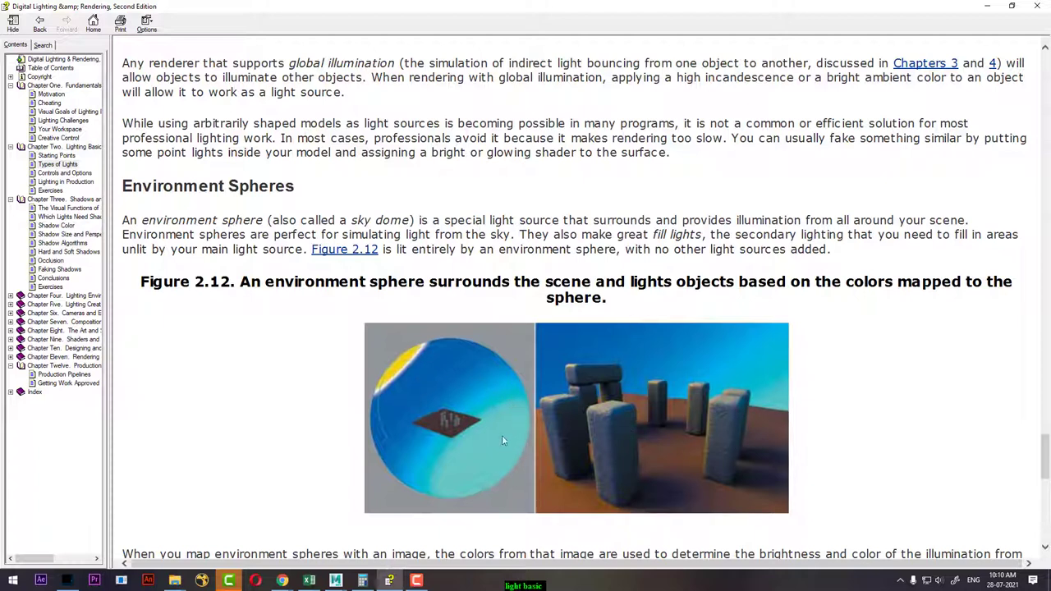
{"action": "scroll", "coordinate": [527, 390], "scroll_direction": "down", "scroll_amount": 6}
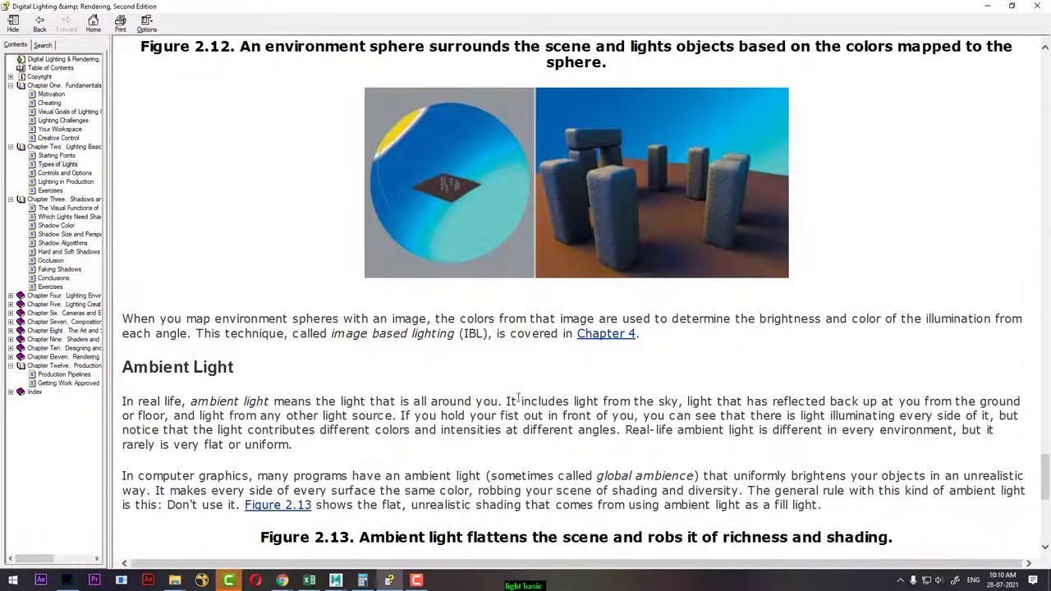
{"action": "scroll", "coordinate": [519, 396], "scroll_direction": "down", "scroll_amount": 4}
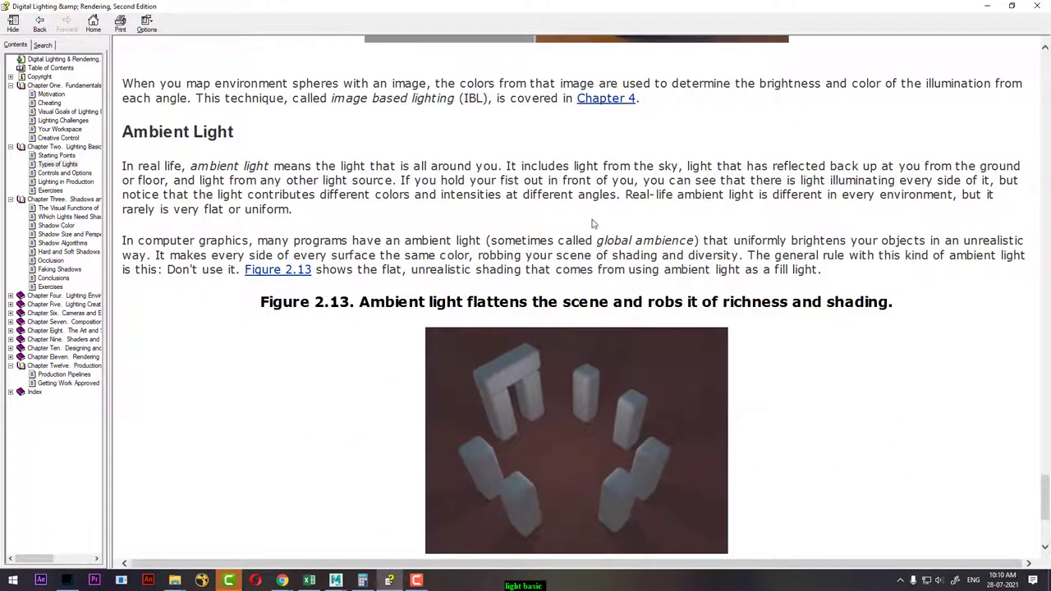
{"action": "mouse_move", "coordinate": [428, 301]}
{"action": "left_mouse_down"}
{"action": "mouse_move", "coordinate": [613, 302]}
{"action": "mouse_move", "coordinate": [667, 277]}
{"action": "mouse_move", "coordinate": [686, 302]}
{"action": "mouse_move", "coordinate": [892, 302]}
{"action": "mouse_move", "coordinate": [868, 302]}
{"action": "left_mouse_up"}
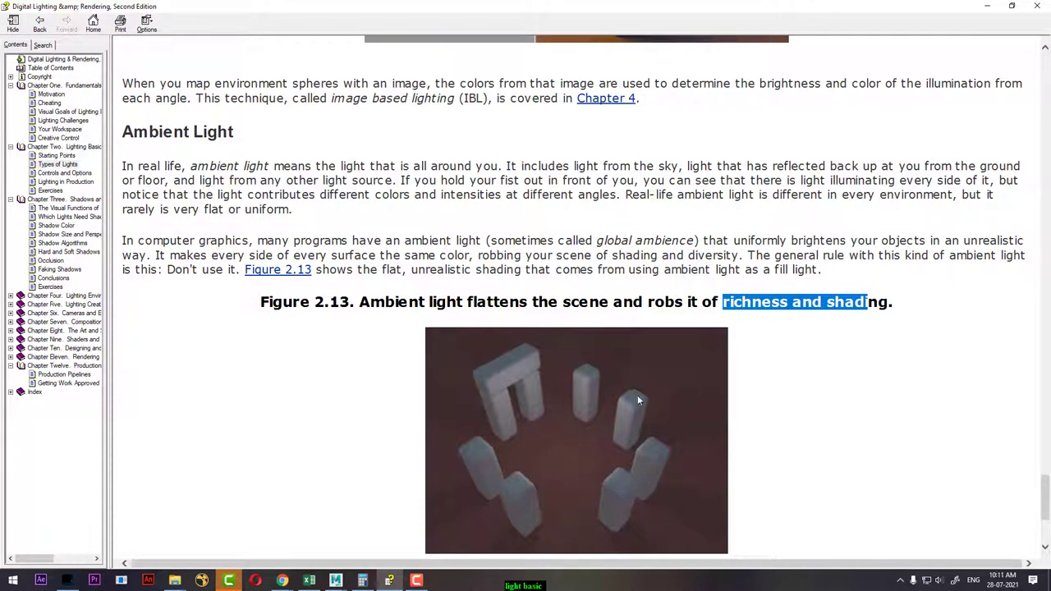
{"action": "scroll", "coordinate": [681, 296], "scroll_direction": "down", "scroll_amount": 5}
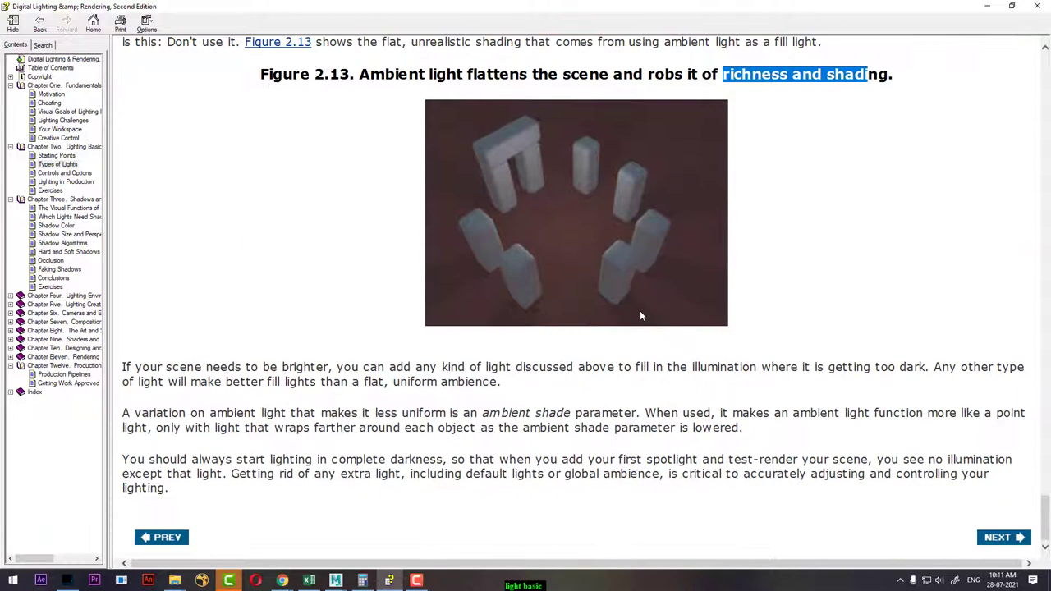
Step: Go to the Controls and Options topic and scroll down to Table 2.1 Decay Rates
{"action": "left_click", "coordinate": [68, 174]}
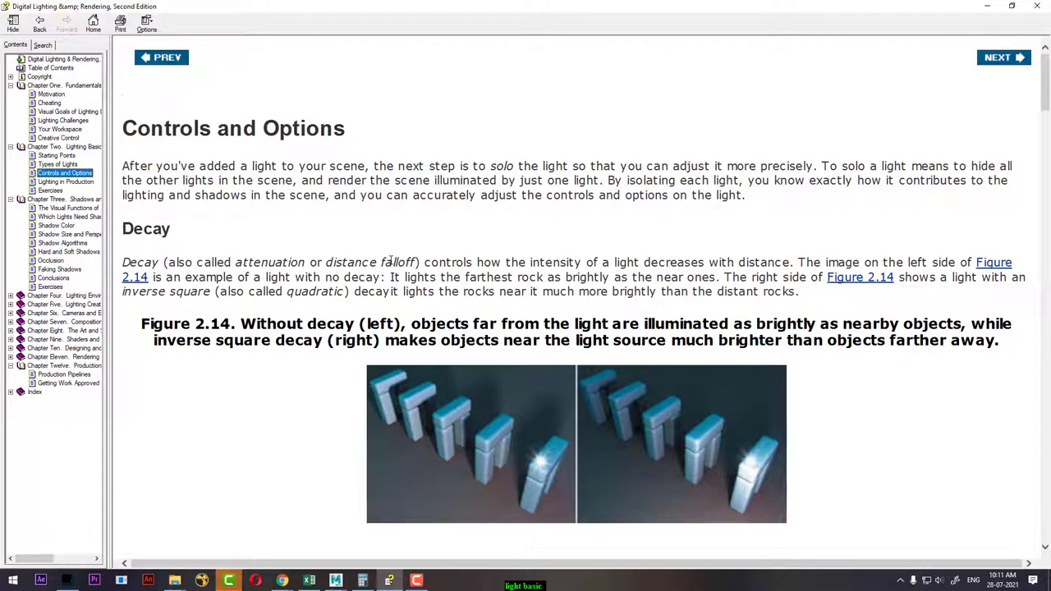
{"action": "scroll", "coordinate": [393, 263], "scroll_direction": "down", "scroll_amount": 2}
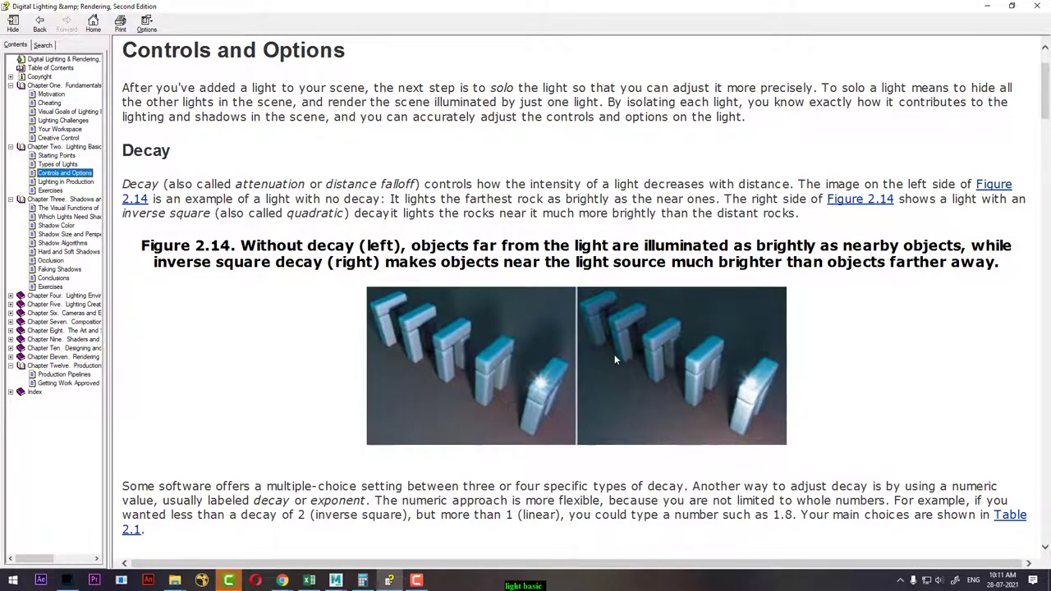
{"action": "scroll", "coordinate": [614, 355], "scroll_direction": "down", "scroll_amount": 3}
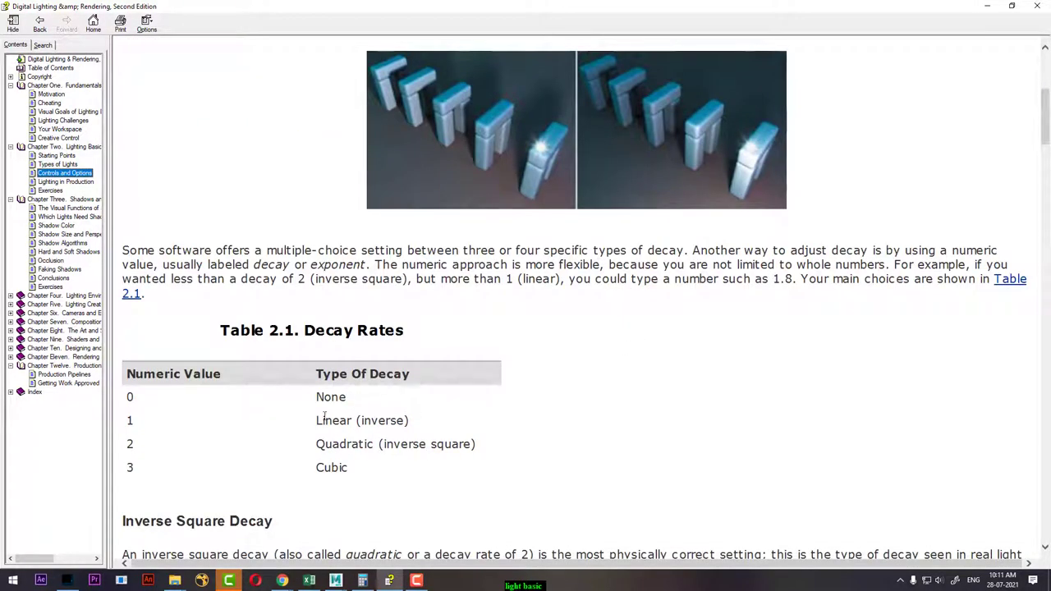
Step: Highlight the None, Linear, Quadratic and Cubic decay types in Table 2.1 in turn
{"action": "left_click_drag", "start_coordinate": [319, 419], "coordinate": [454, 465]}
{"action": "left_click_drag", "start_coordinate": [316, 397], "coordinate": [356, 400]}
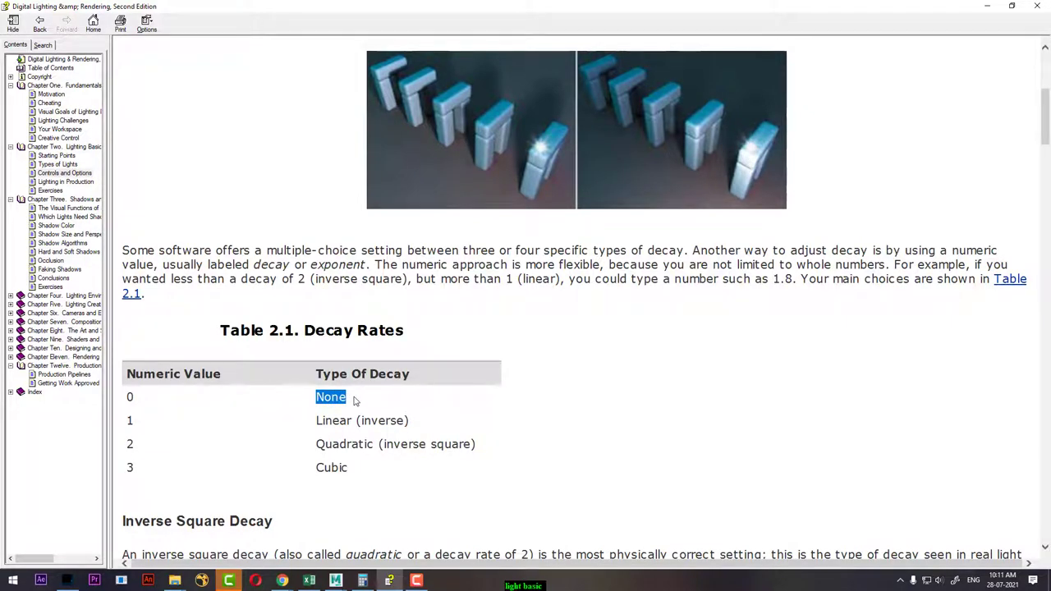
{"action": "mouse_move", "coordinate": [317, 421]}
{"action": "left_mouse_down"}
{"action": "mouse_move", "coordinate": [402, 420]}
{"action": "mouse_move", "coordinate": [315, 443]}
{"action": "left_mouse_up"}
{"action": "mouse_move", "coordinate": [315, 398]}
{"action": "left_mouse_down"}
{"action": "mouse_move", "coordinate": [352, 402]}
{"action": "mouse_move", "coordinate": [355, 420]}
{"action": "left_mouse_up"}
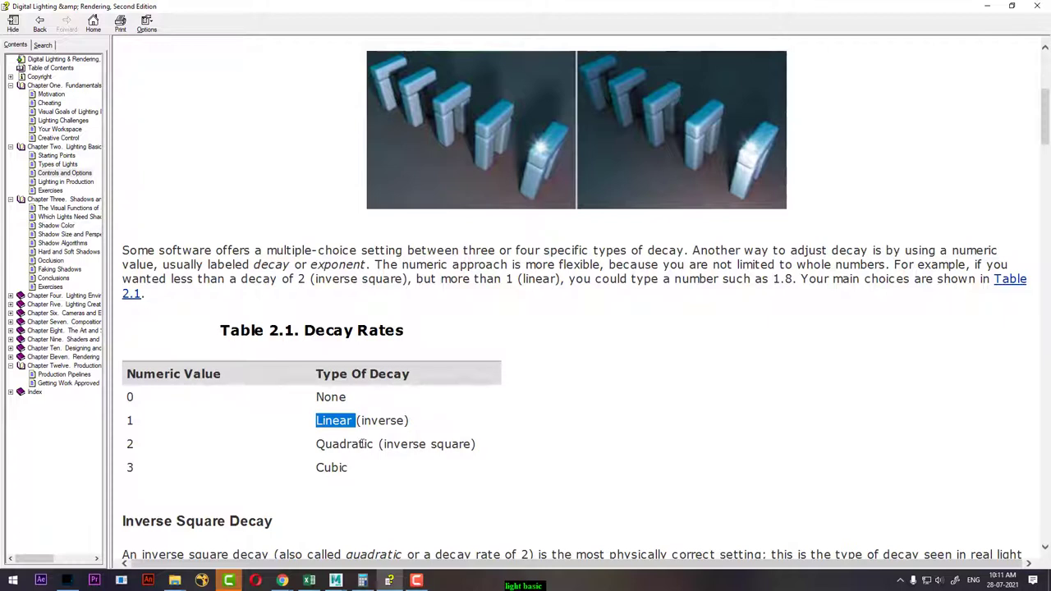
{"action": "left_click", "coordinate": [362, 443]}
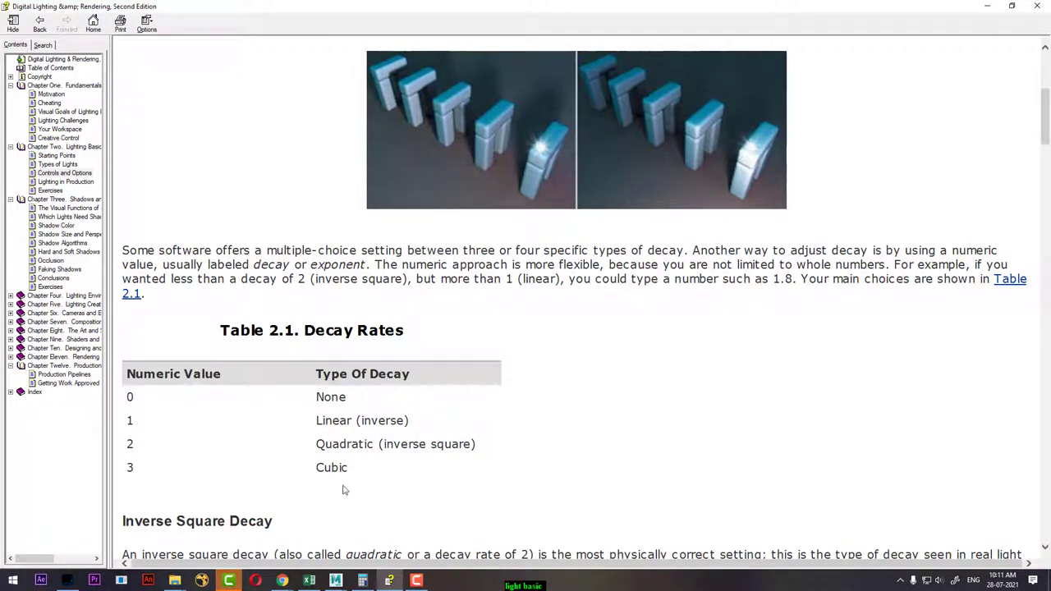
{"action": "left_click_drag", "start_coordinate": [317, 467], "coordinate": [361, 471]}
{"action": "left_click_drag", "start_coordinate": [316, 443], "coordinate": [399, 445]}
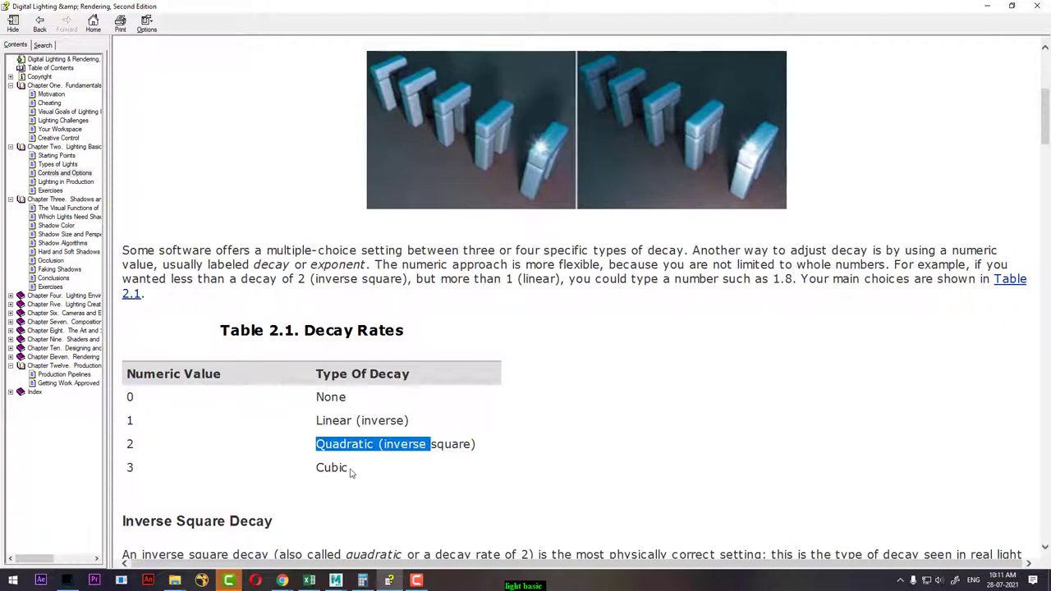
{"action": "left_click_drag", "start_coordinate": [351, 472], "coordinate": [317, 472]}
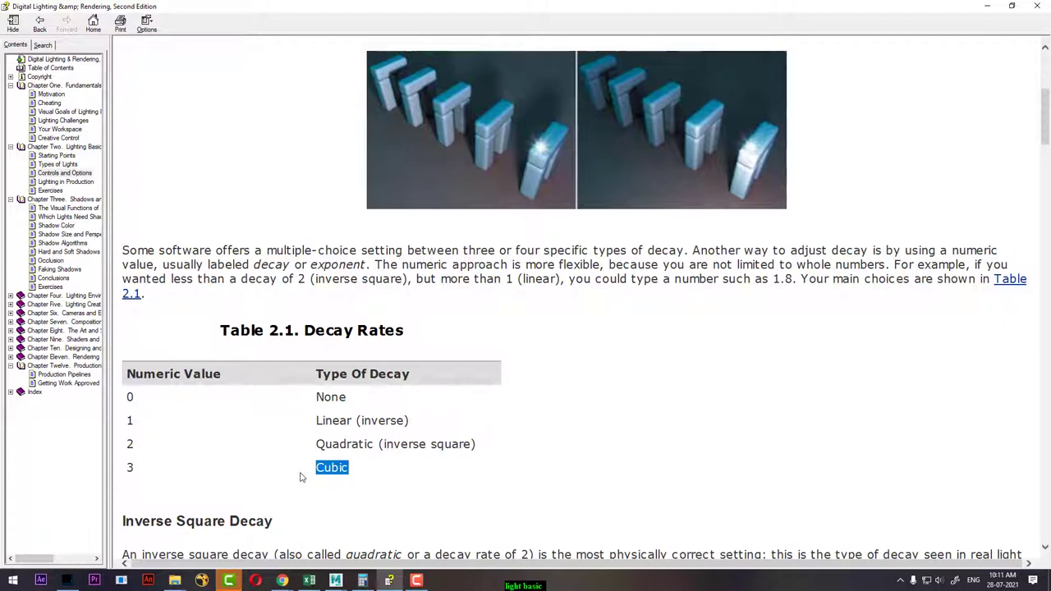
{"action": "left_click", "coordinate": [351, 484]}
Step: Read on through the decay discussion and Figures 2.16–2.17 into the Diffuse and Specular section
{"action": "scroll", "coordinate": [456, 345], "scroll_direction": "down", "scroll_amount": 3}
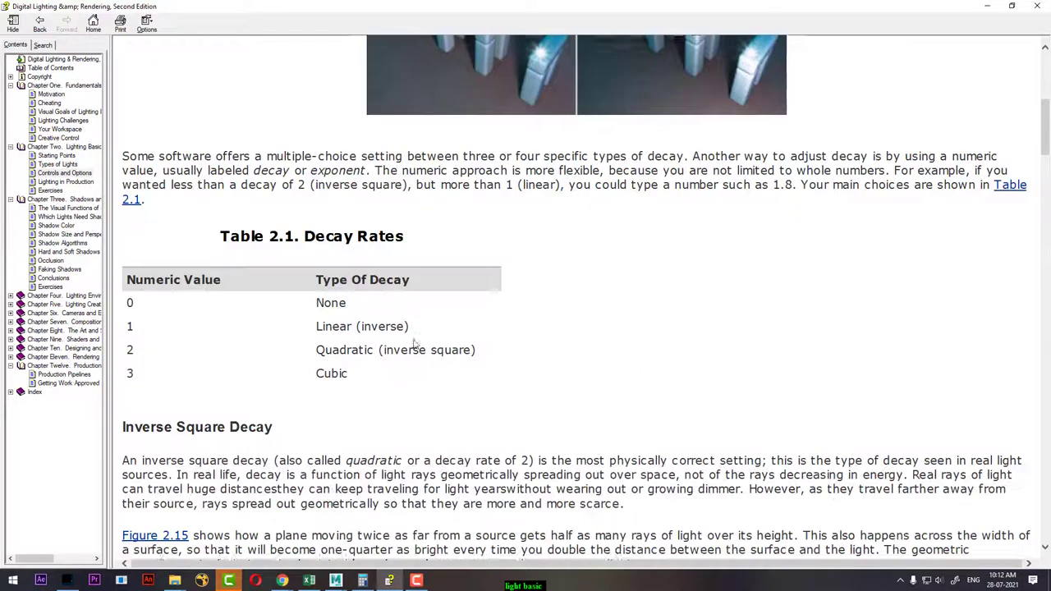
{"action": "scroll", "coordinate": [399, 256], "scroll_direction": "down", "scroll_amount": 6}
{"action": "scroll", "coordinate": [314, 359], "scroll_direction": "down", "scroll_amount": 2}
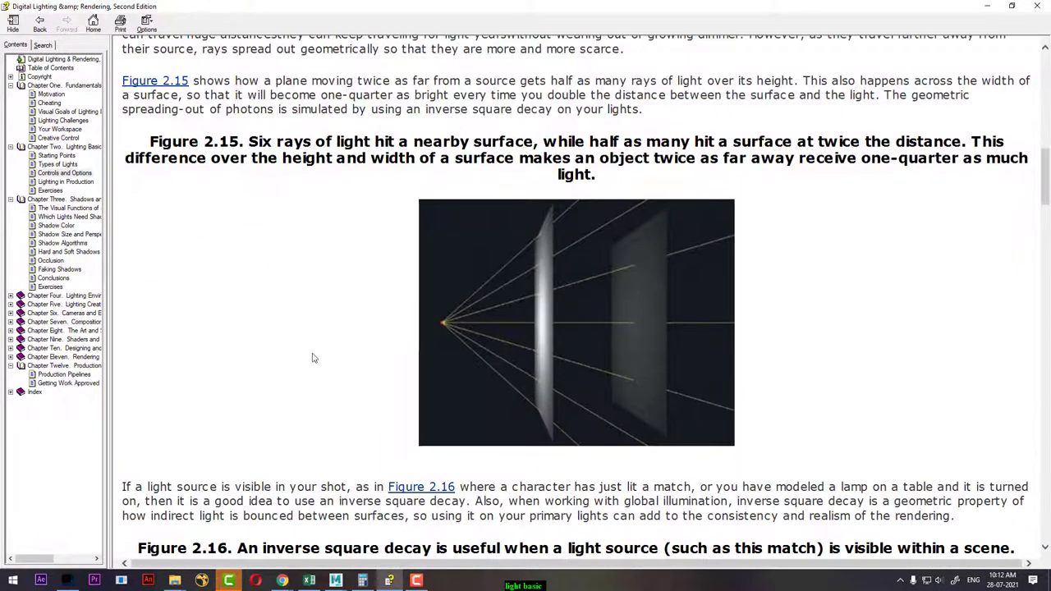
{"action": "scroll", "coordinate": [470, 285], "scroll_direction": "down", "scroll_amount": 3}
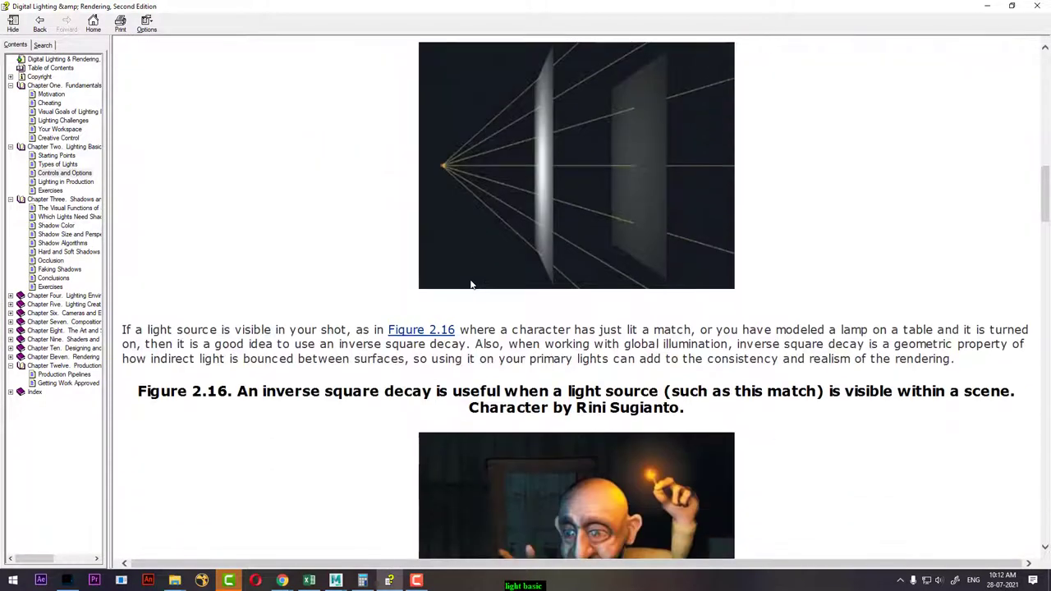
{"action": "scroll", "coordinate": [471, 286], "scroll_direction": "down", "scroll_amount": 3}
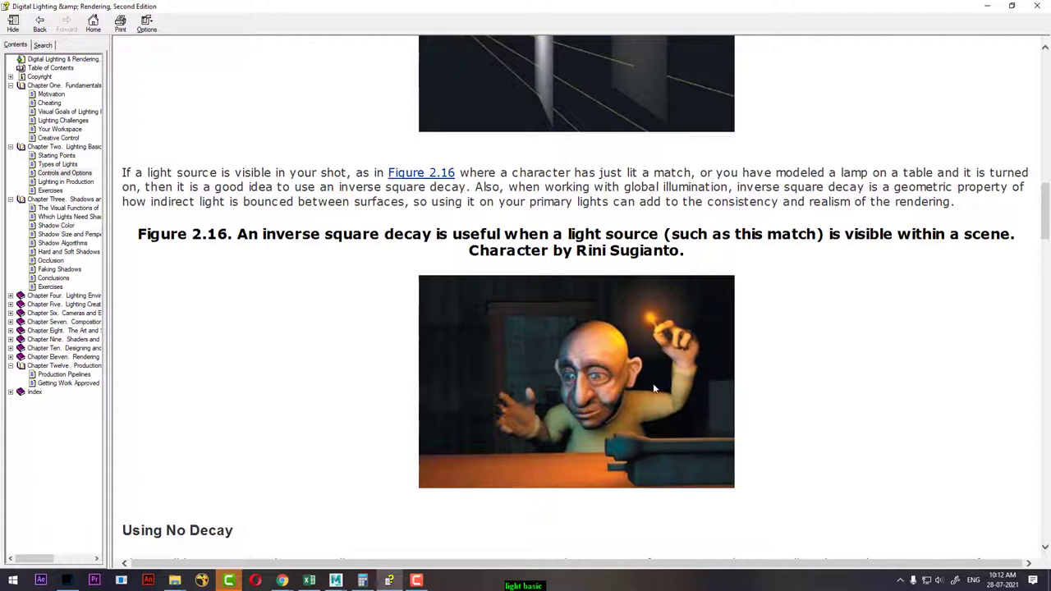
{"action": "scroll", "coordinate": [652, 351], "scroll_direction": "down", "scroll_amount": 3}
{"action": "scroll", "coordinate": [652, 355], "scroll_direction": "down", "scroll_amount": 3}
{"action": "scroll", "coordinate": [652, 354], "scroll_direction": "down", "scroll_amount": 4}
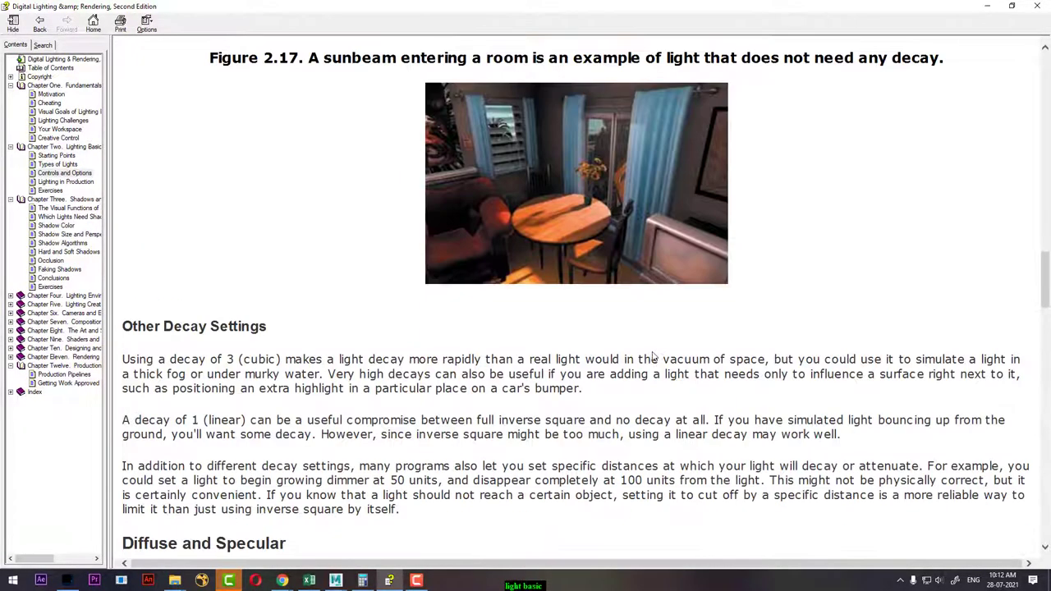
{"action": "scroll", "coordinate": [652, 355], "scroll_direction": "up", "scroll_amount": 2}
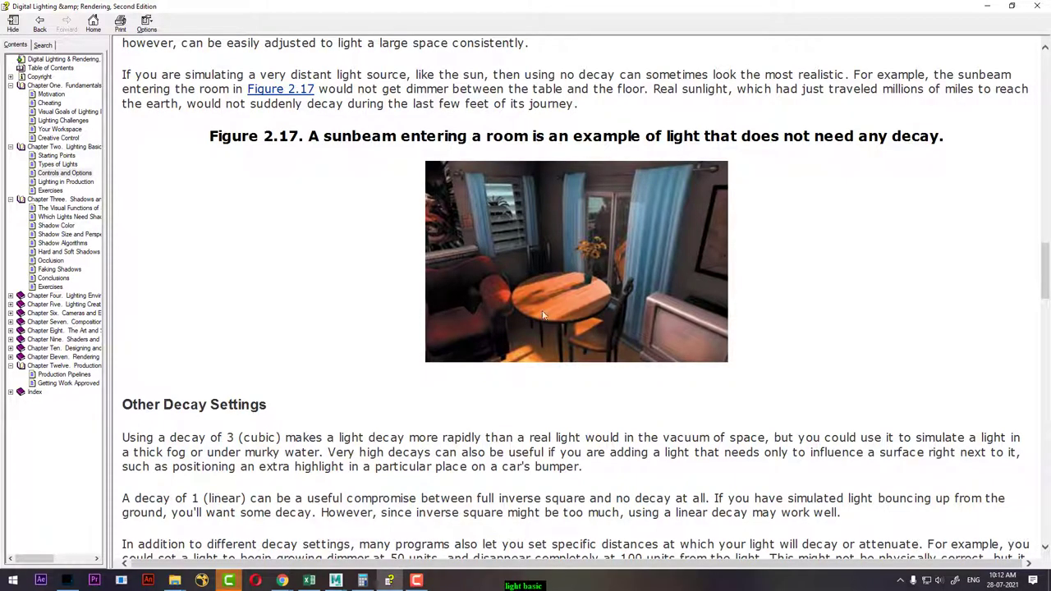
{"action": "scroll", "coordinate": [550, 287], "scroll_direction": "down", "scroll_amount": 3}
{"action": "scroll", "coordinate": [551, 288], "scroll_direction": "down", "scroll_amount": 2}
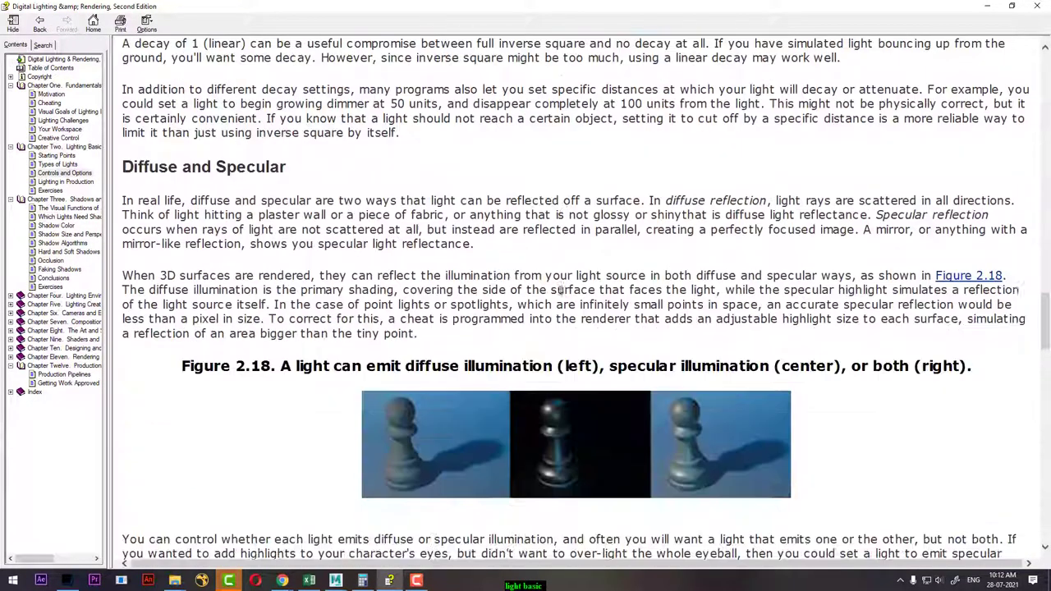
{"action": "scroll", "coordinate": [558, 286], "scroll_direction": "down", "scroll_amount": 2}
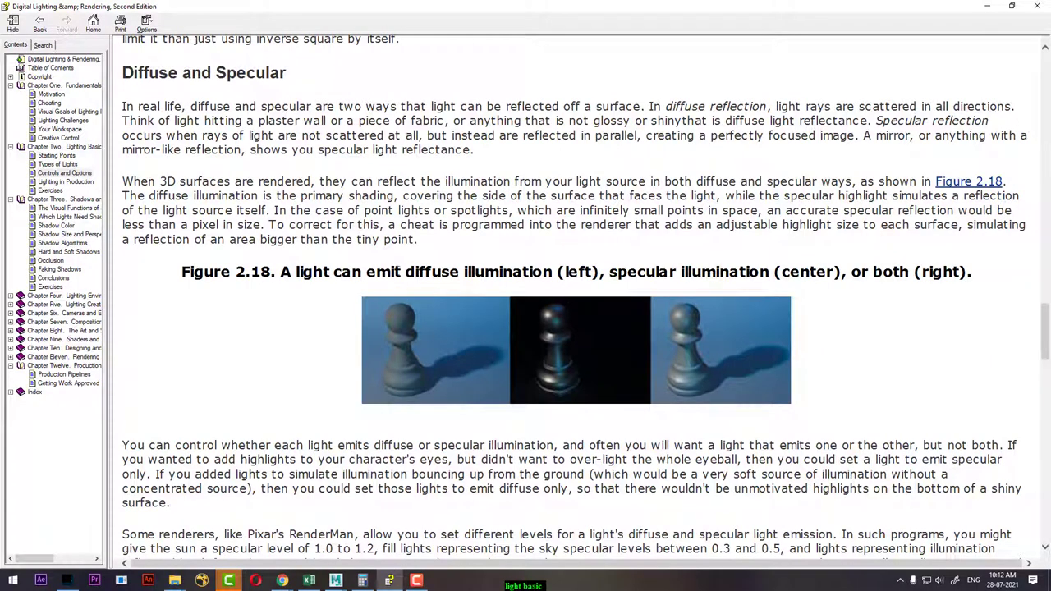
Step: Highlight 'emit diffuse' and 'specular' in the Figure 2.18 caption, then continue down to Figure 2.19
{"action": "left_click_drag", "start_coordinate": [392, 269], "coordinate": [465, 272]}
{"action": "left_click_drag", "start_coordinate": [637, 272], "coordinate": [617, 271]}
{"action": "scroll", "coordinate": [647, 357], "scroll_direction": "down", "scroll_amount": 3}
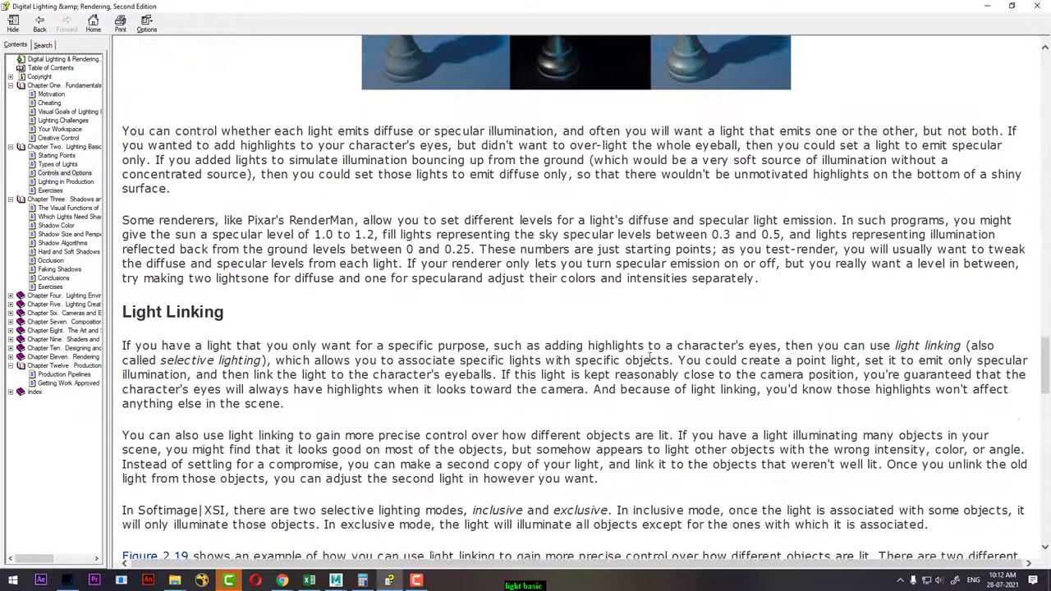
{"action": "scroll", "coordinate": [648, 356], "scroll_direction": "down", "scroll_amount": 5}
{"action": "scroll", "coordinate": [648, 355], "scroll_direction": "down", "scroll_amount": 1}
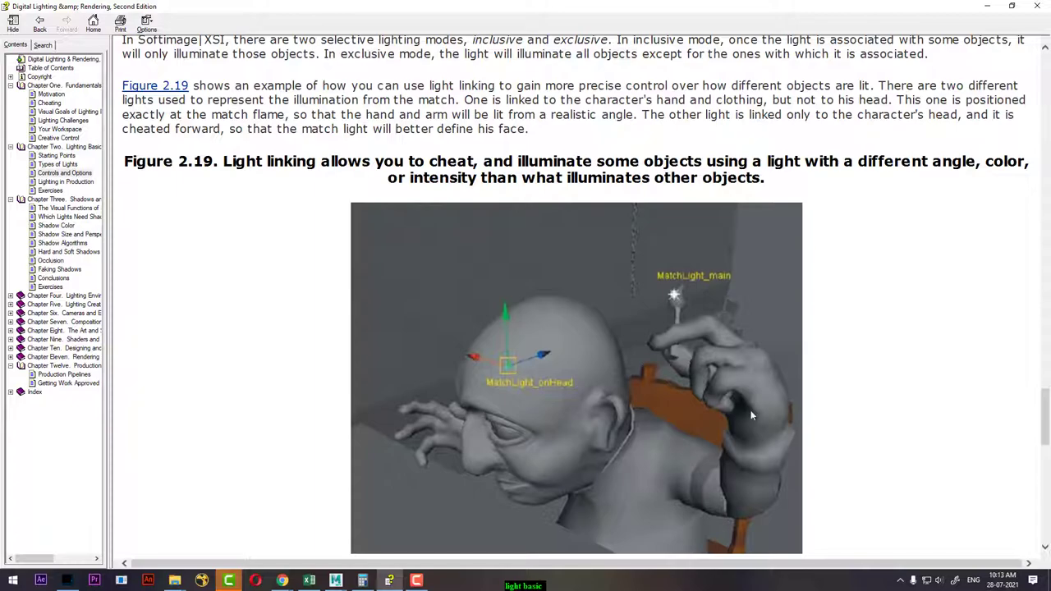
Step: Return briefly to Figure 2.16, then read past Figure 2.19 to the Cookies section's Figure 2.20
{"action": "scroll", "coordinate": [720, 380], "scroll_direction": "up", "scroll_amount": 10}
{"action": "scroll", "coordinate": [723, 380], "scroll_direction": "up", "scroll_amount": 10}
{"action": "scroll", "coordinate": [731, 378], "scroll_direction": "up", "scroll_amount": 4}
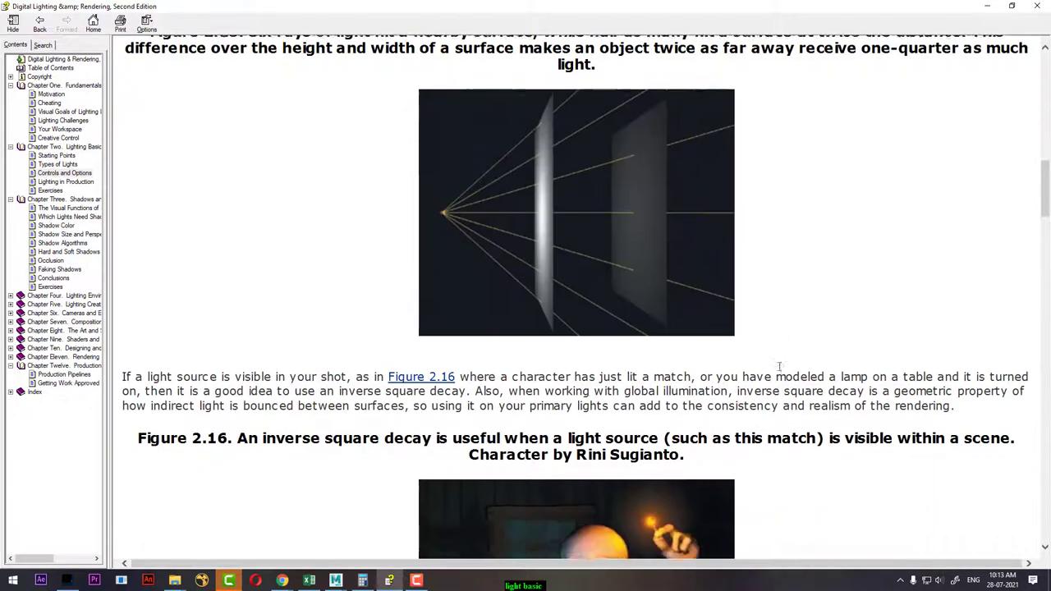
{"action": "scroll", "coordinate": [741, 377], "scroll_direction": "down", "scroll_amount": 4}
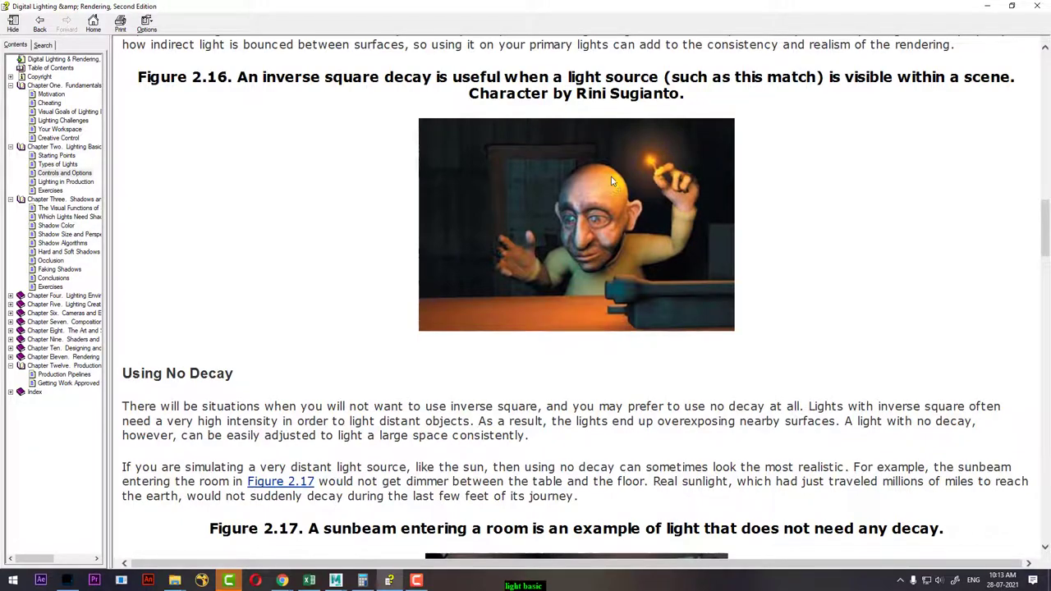
{"action": "scroll", "coordinate": [632, 209], "scroll_direction": "down", "scroll_amount": 5}
{"action": "scroll", "coordinate": [636, 214], "scroll_direction": "down", "scroll_amount": 5}
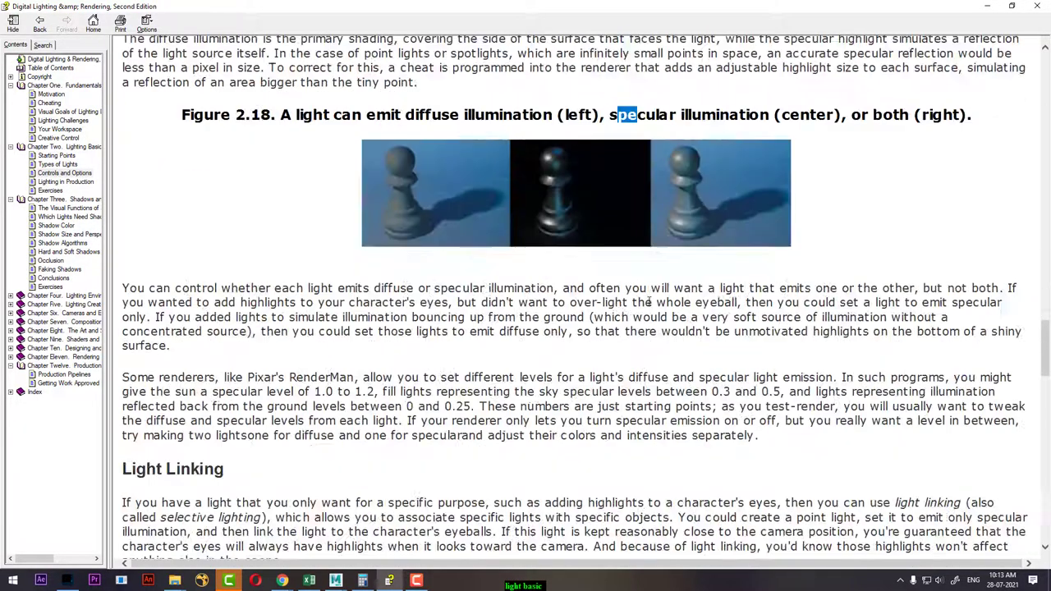
{"action": "scroll", "coordinate": [559, 98], "scroll_direction": "down", "scroll_amount": 5}
{"action": "scroll", "coordinate": [550, 297], "scroll_direction": "down", "scroll_amount": 5}
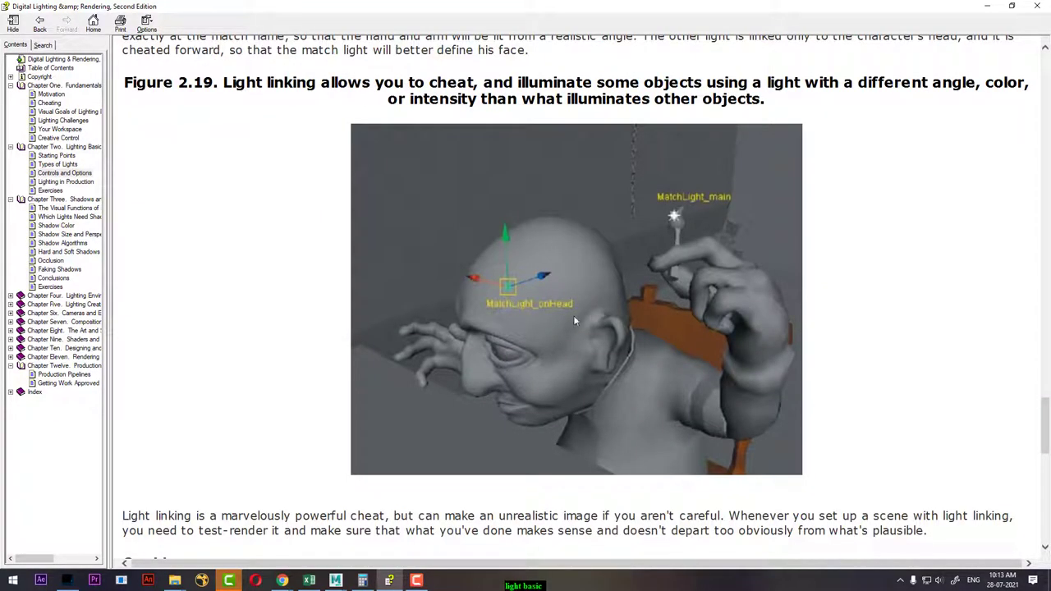
{"action": "scroll", "coordinate": [606, 304], "scroll_direction": "down", "scroll_amount": 4}
{"action": "scroll", "coordinate": [606, 304], "scroll_direction": "down", "scroll_amount": 2}
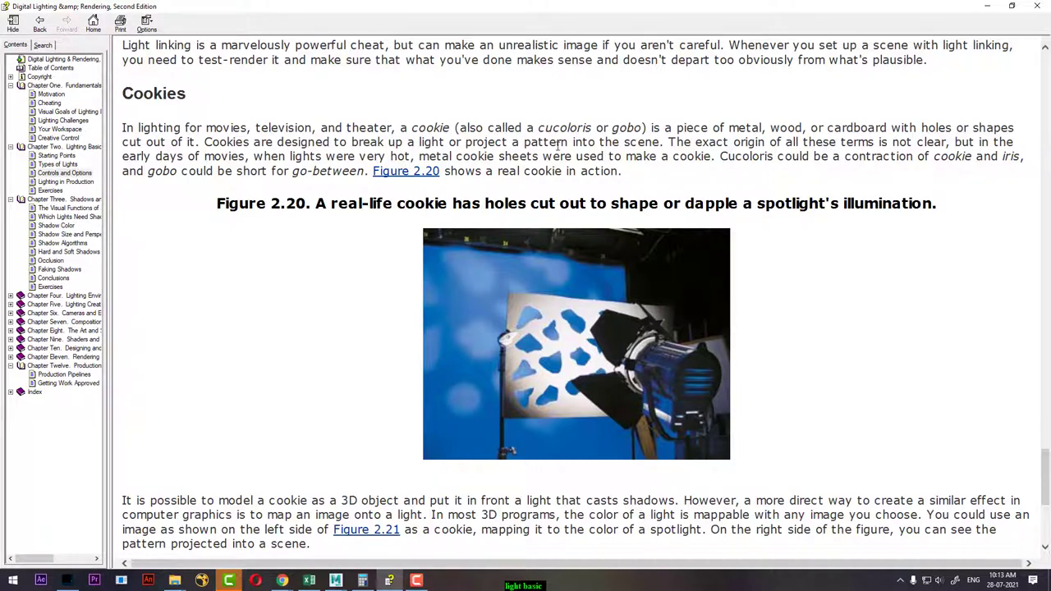
{"action": "mouse_move", "coordinate": [336, 580]}
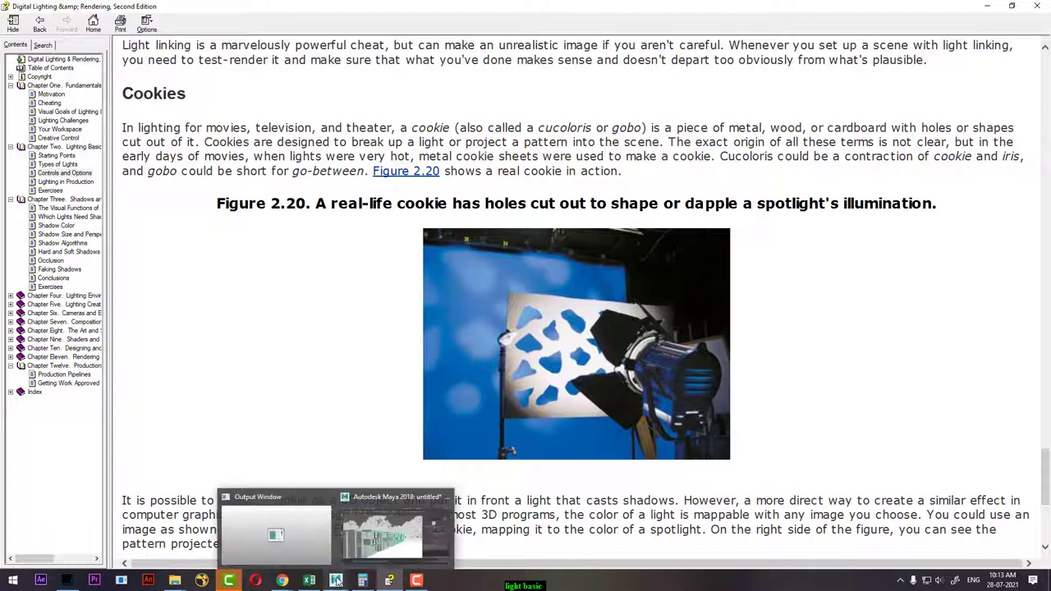
Step: Bring up the Windows Start menu to search for a program
{"action": "key", "text": "super"}
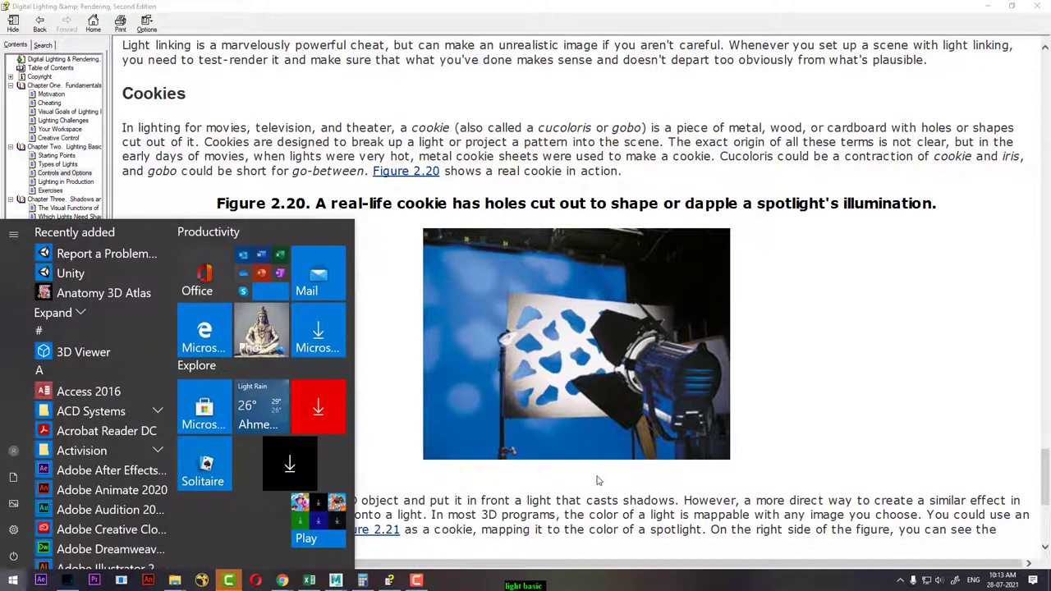
Step: Launch Google Chrome and search the web for 'tree alpha texture'
{"action": "type", "text": "ch"}
{"action": "left_click", "coordinate": [245, 335]}
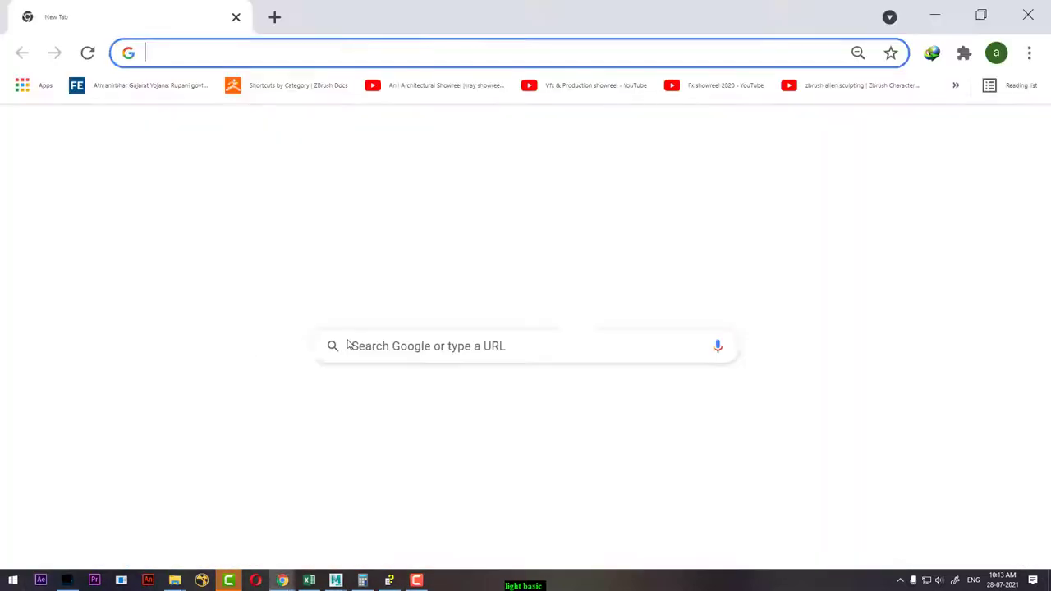
{"action": "left_click", "coordinate": [519, 350]}
{"action": "type", "text": "tr"}
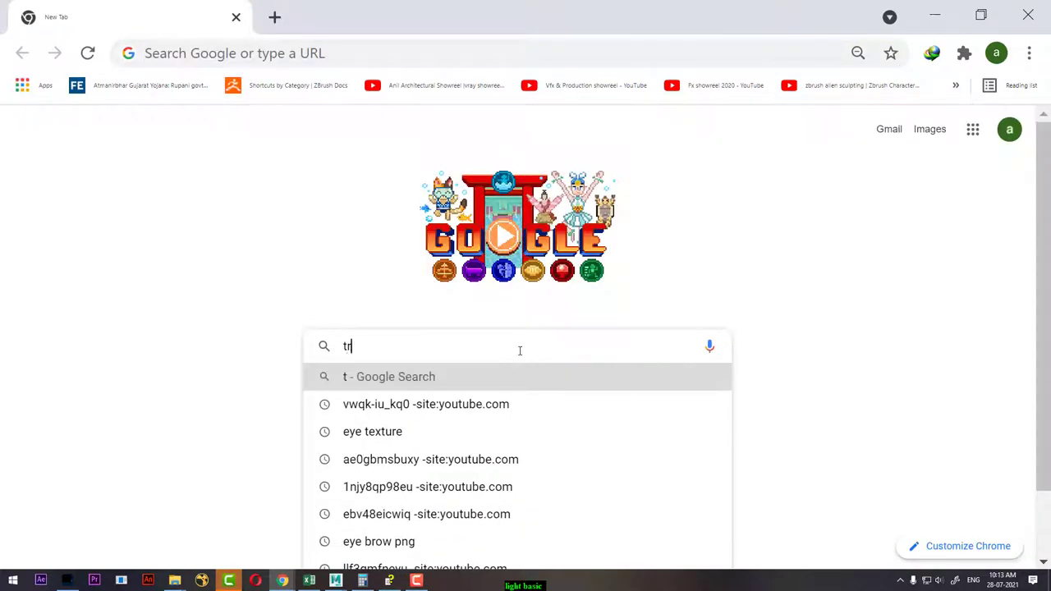
{"action": "type", "text": "ee a"}
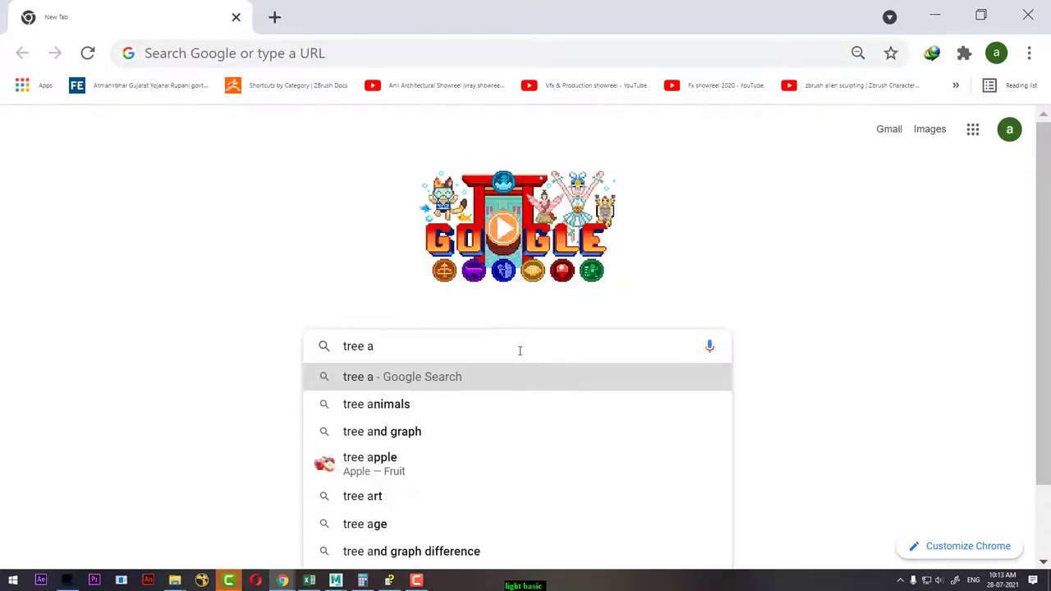
{"action": "type", "text": "lpha texture"}
{"action": "key", "text": "Return"}
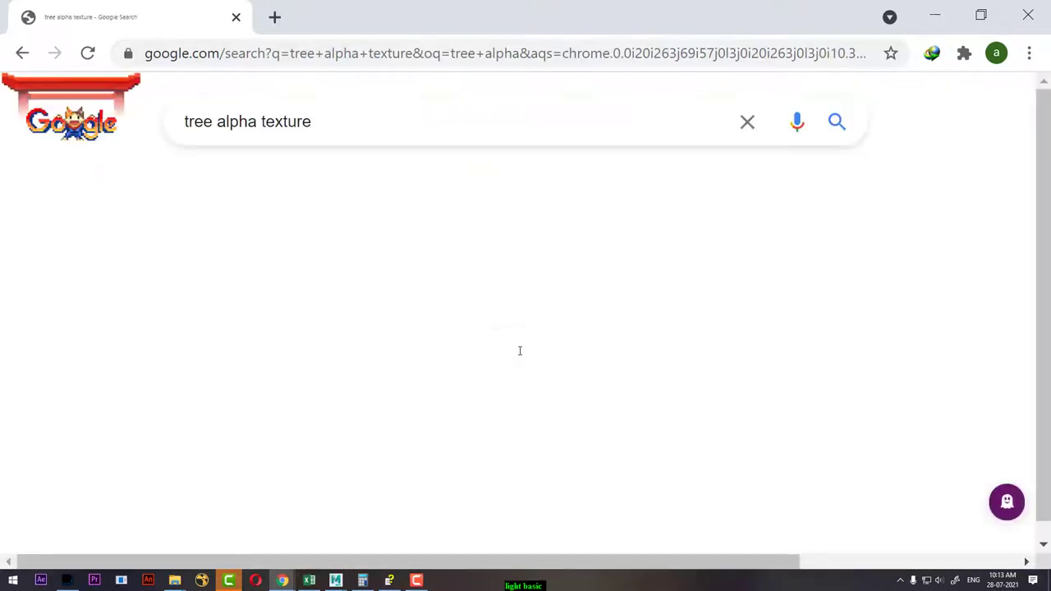
Step: Narrow the query to 'tree alpha' and switch to Images results
{"action": "left_click_drag", "start_coordinate": [261, 121], "coordinate": [435, 115]}
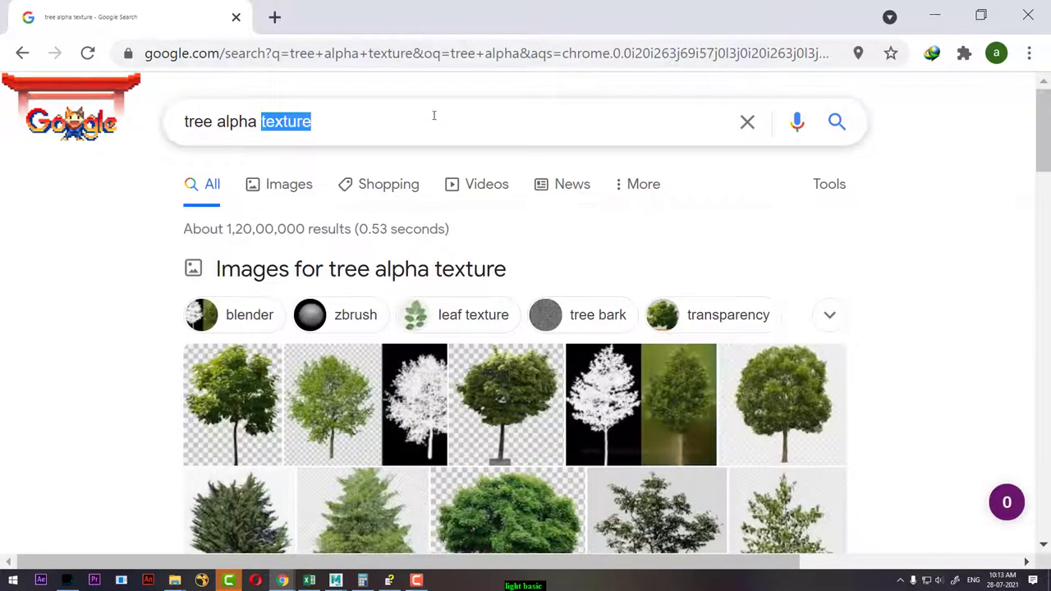
{"action": "key", "text": "BackSpace"}
{"action": "key", "text": "Return"}
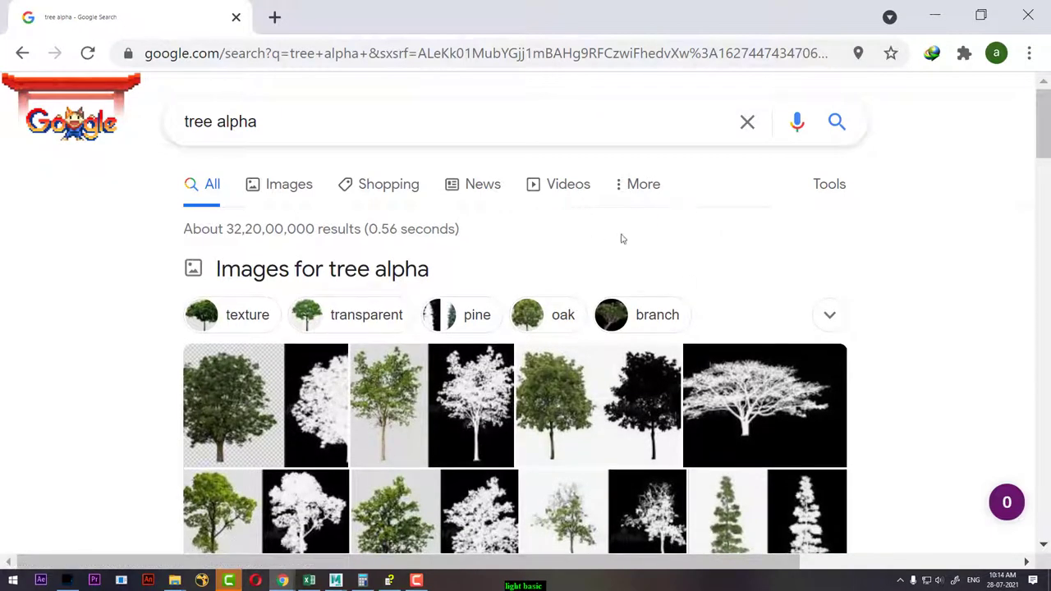
{"action": "left_click", "coordinate": [823, 186]}
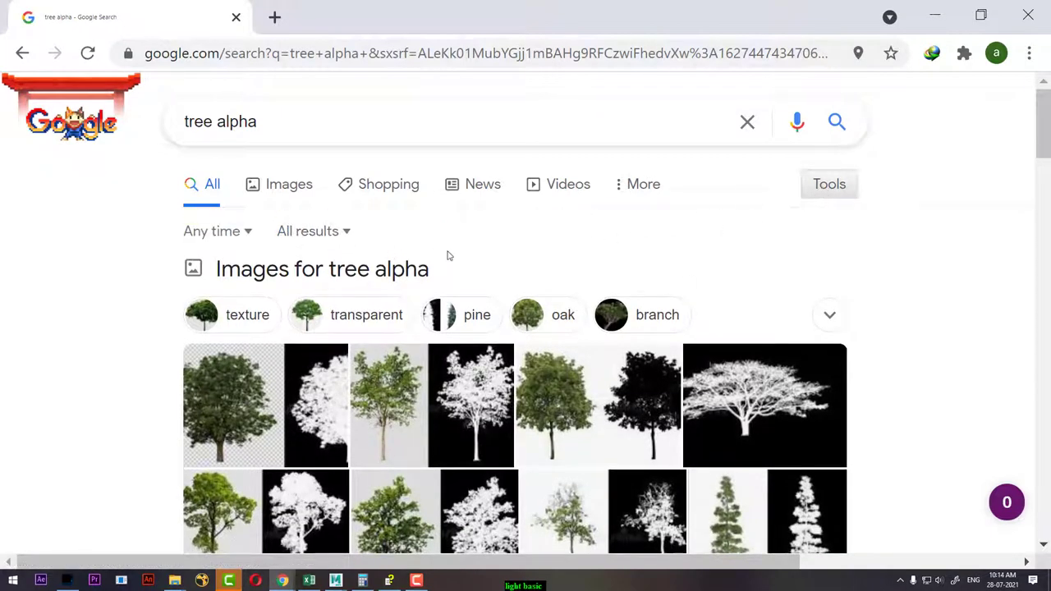
{"action": "left_click", "coordinate": [294, 187]}
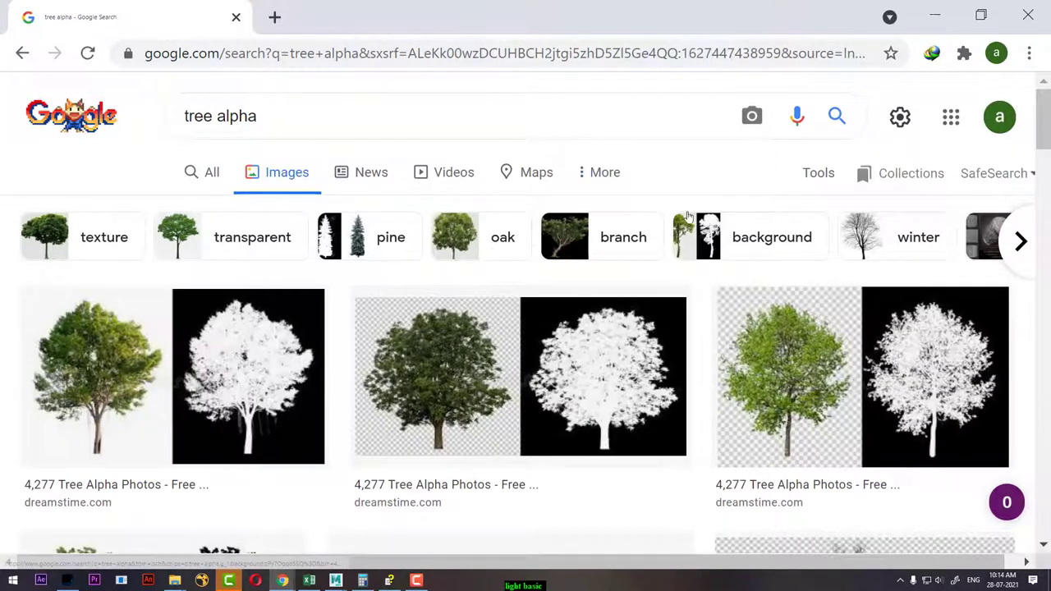
Step: Filter the 'tree alpha' image results by colour to black
{"action": "left_click", "coordinate": [606, 174]}
{"action": "left_click", "coordinate": [805, 187]}
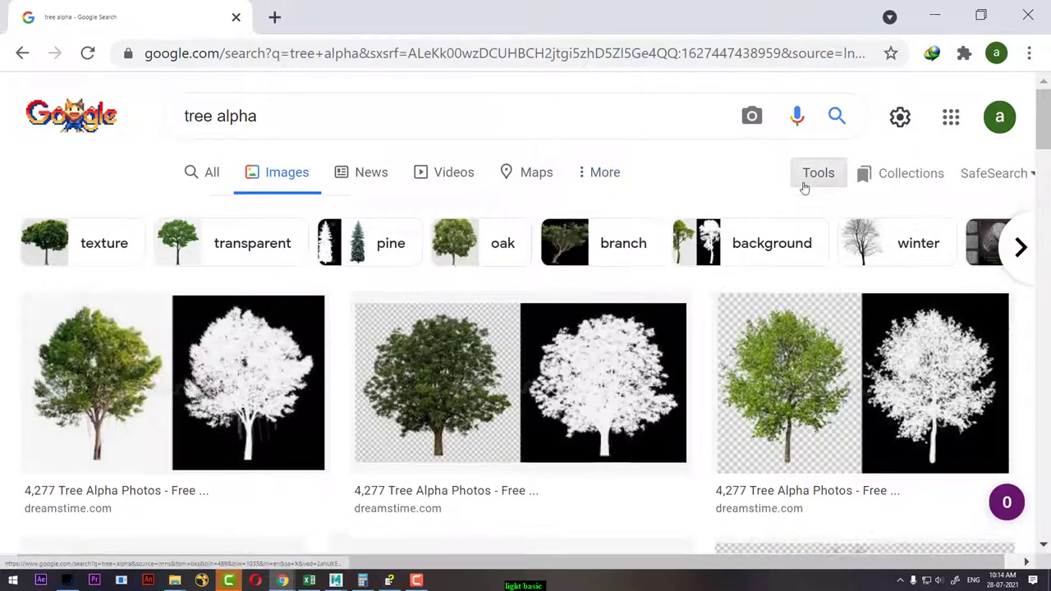
{"action": "left_click", "coordinate": [179, 208]}
{"action": "left_click", "coordinate": [239, 210]}
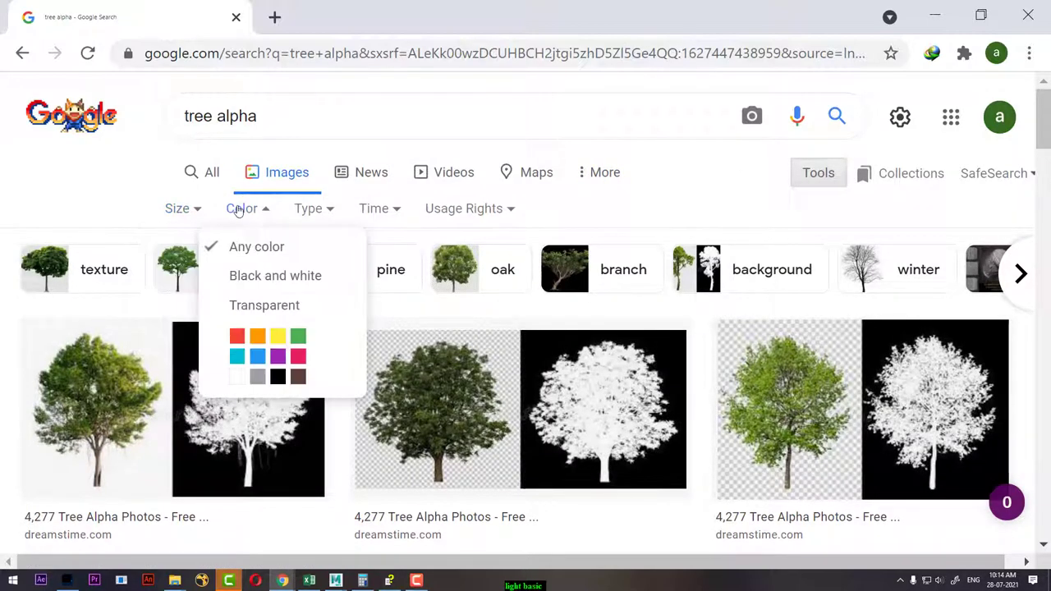
{"action": "left_click", "coordinate": [277, 377]}
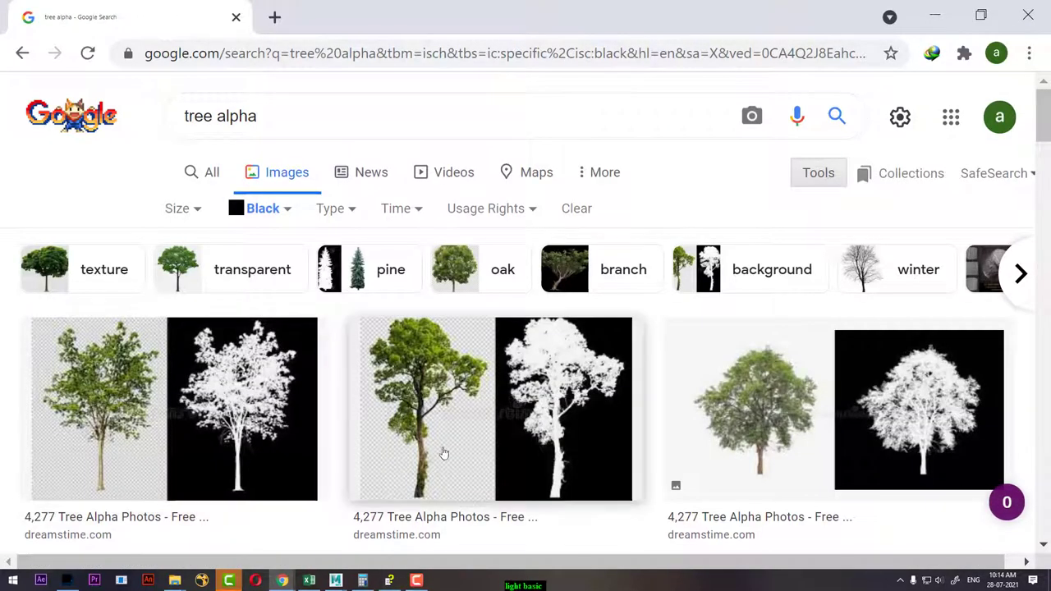
Step: Skim the black results, then remove 'alpha' and search images for just 'tree'
{"action": "scroll", "coordinate": [343, 421], "scroll_direction": "down", "scroll_amount": 3}
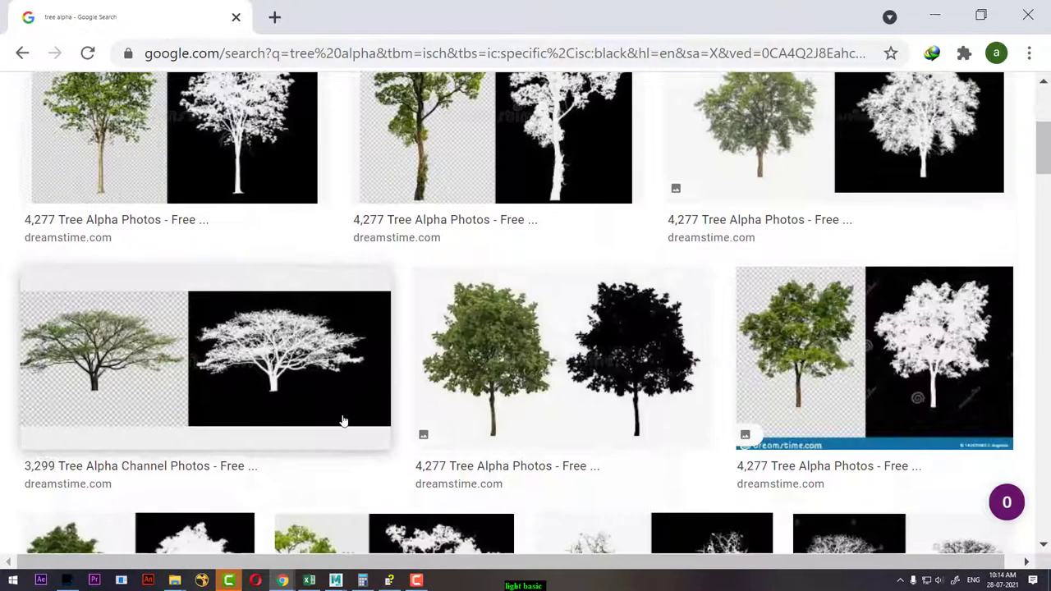
{"action": "scroll", "coordinate": [295, 382], "scroll_direction": "down", "scroll_amount": 3}
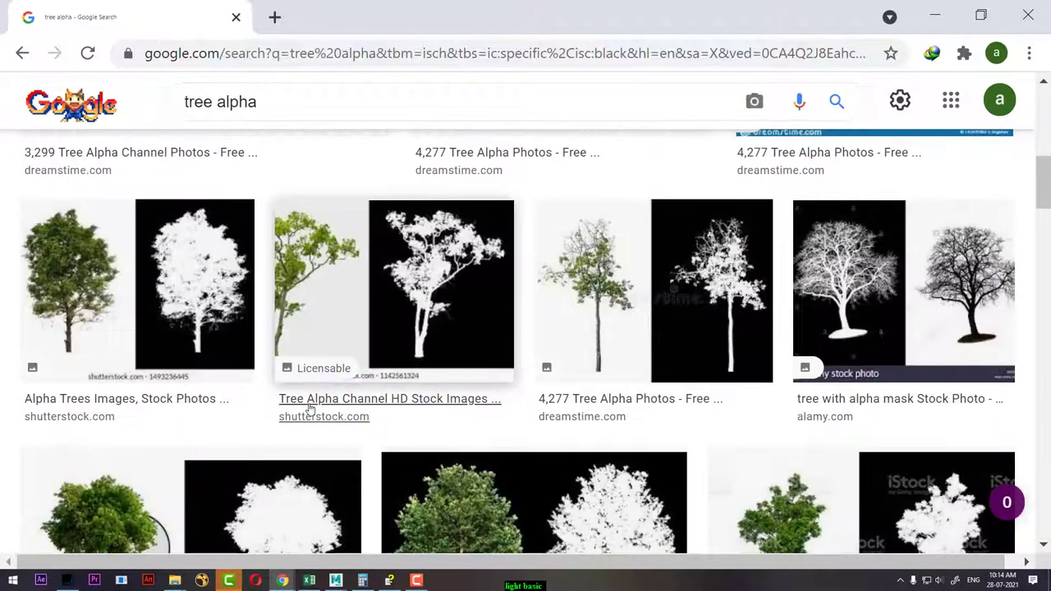
{"action": "scroll", "coordinate": [310, 408], "scroll_direction": "down", "scroll_amount": 3}
{"action": "left_click_drag", "start_coordinate": [218, 101], "coordinate": [300, 101]}
{"action": "key", "text": "BackSpace"}
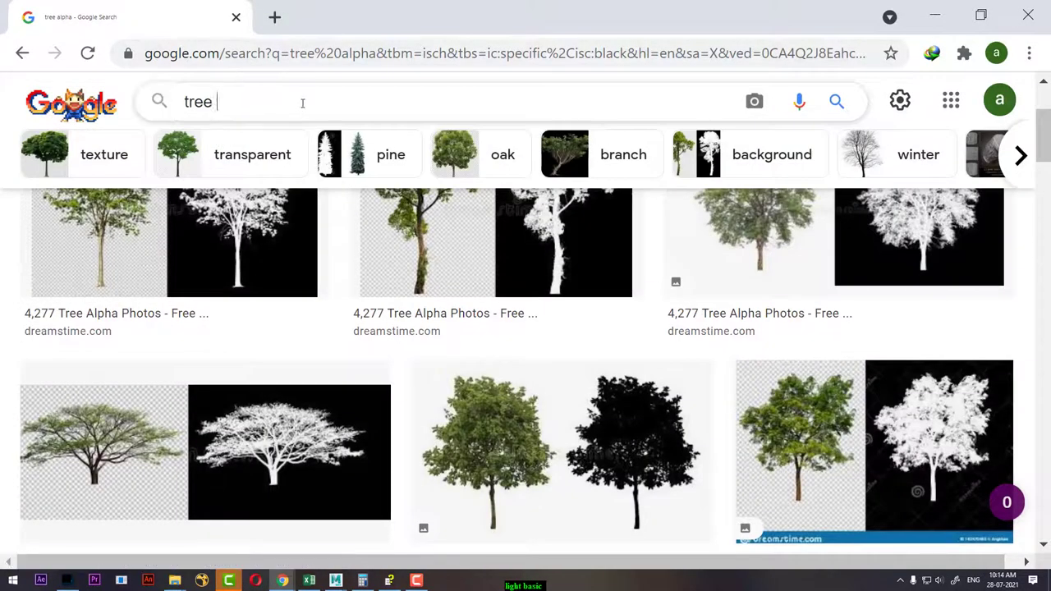
{"action": "key", "text": "Return"}
Step: Search images for 'tree alpha' again and scroll through the results
{"action": "scroll", "coordinate": [402, 361], "scroll_direction": "down", "scroll_amount": 3}
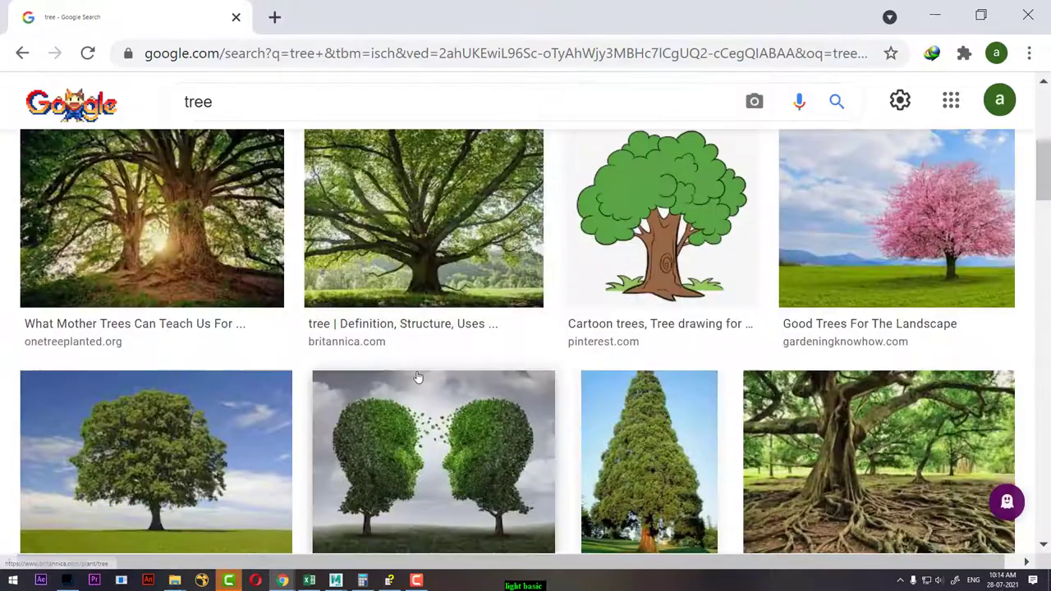
{"action": "scroll", "coordinate": [417, 377], "scroll_direction": "down", "scroll_amount": 3}
{"action": "left_click", "coordinate": [254, 98]}
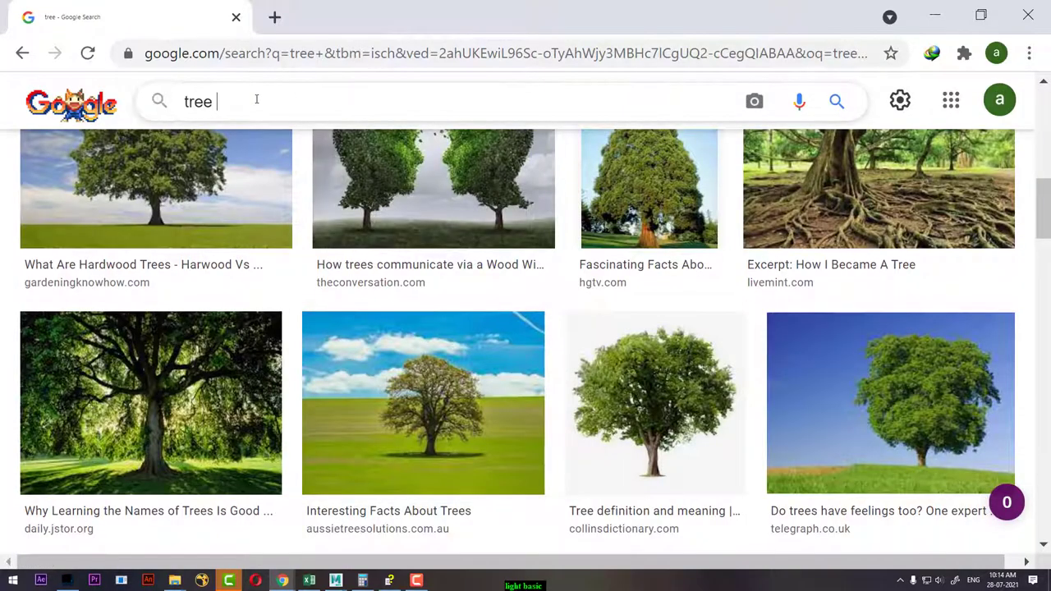
{"action": "type", "text": "alpha"}
{"action": "key", "text": "Return"}
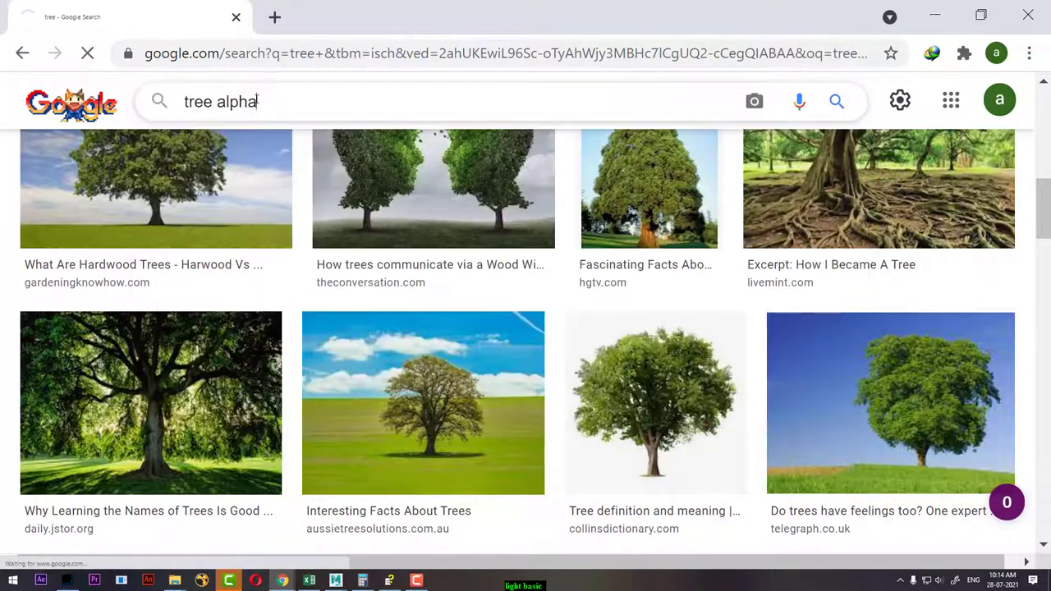
{"action": "scroll", "coordinate": [275, 392], "scroll_direction": "down", "scroll_amount": 3}
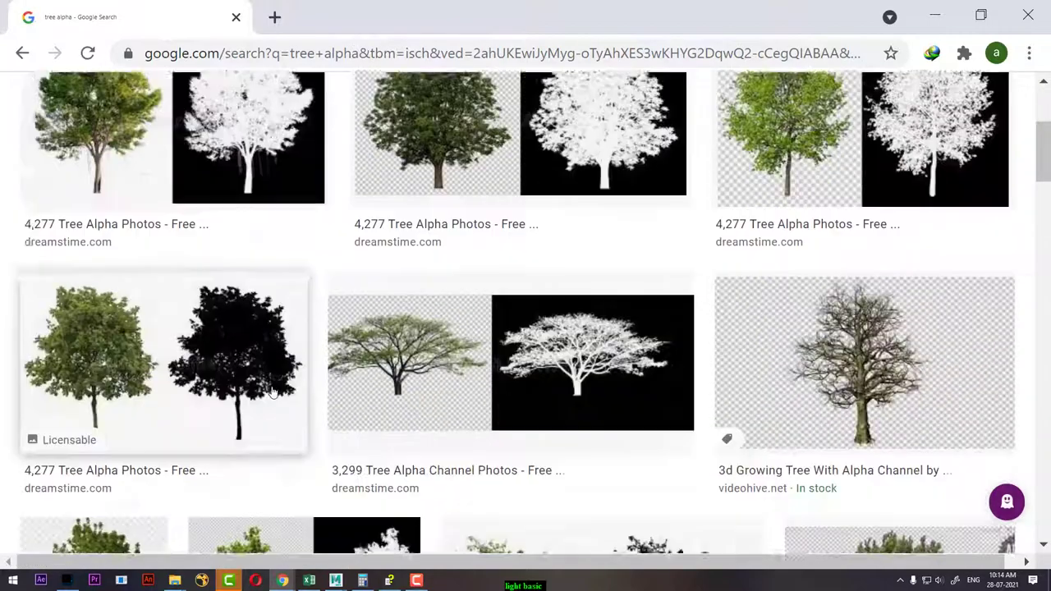
{"action": "scroll", "coordinate": [465, 340], "scroll_direction": "down", "scroll_amount": 3}
{"action": "scroll", "coordinate": [468, 343], "scroll_direction": "down", "scroll_amount": 3}
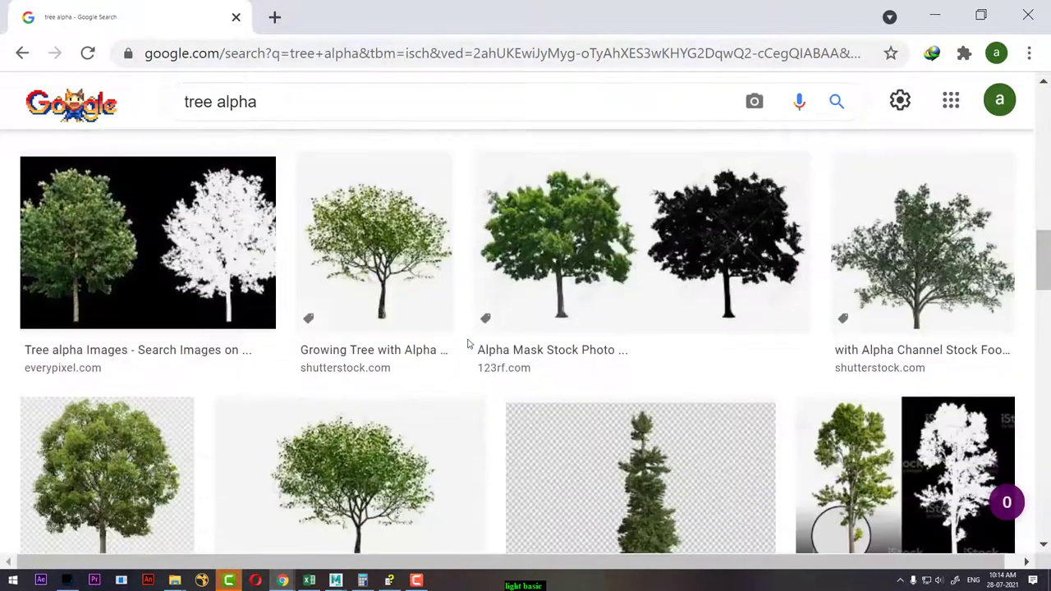
{"action": "scroll", "coordinate": [468, 343], "scroll_direction": "down", "scroll_amount": 3}
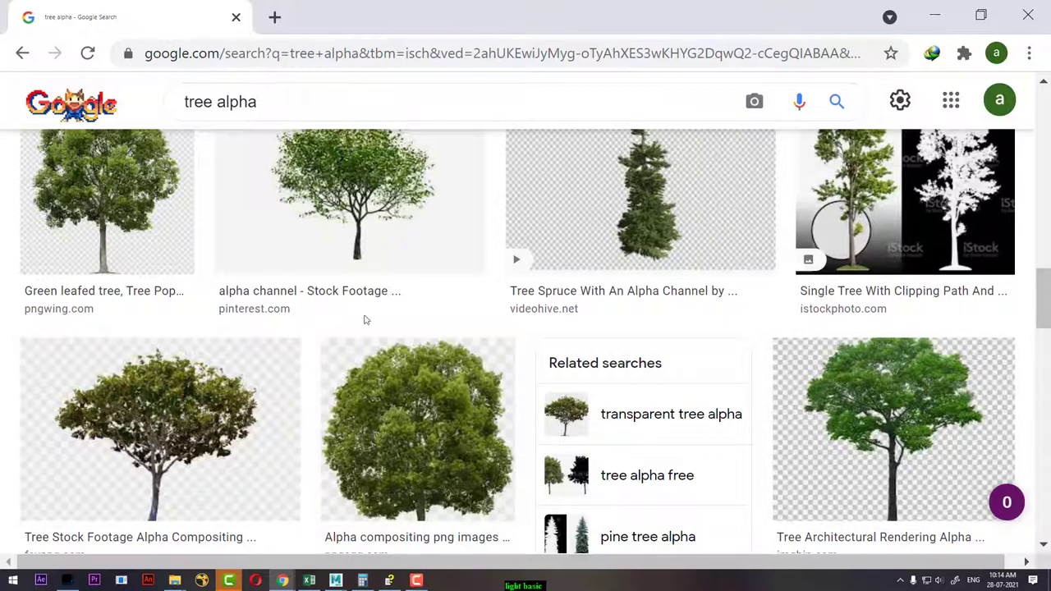
{"action": "scroll", "coordinate": [361, 385], "scroll_direction": "down", "scroll_amount": 5}
{"action": "scroll", "coordinate": [361, 386], "scroll_direction": "down", "scroll_amount": 1}
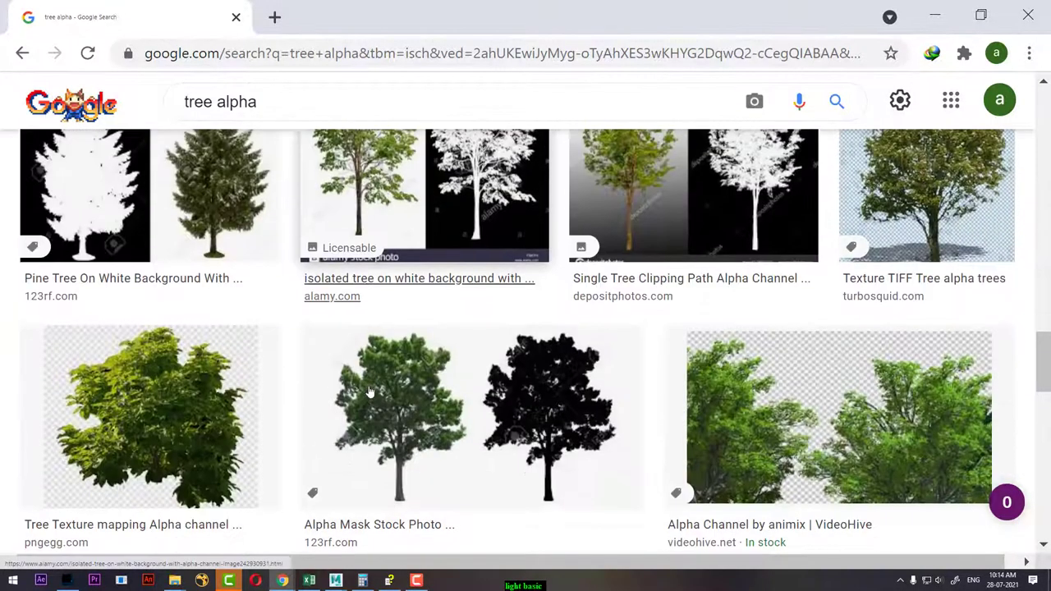
Step: Preview several tree alpha-mask results, including Shutterstock and ResearchGate images, then return to the Photoshop tree document
{"action": "left_click", "coordinate": [458, 441]}
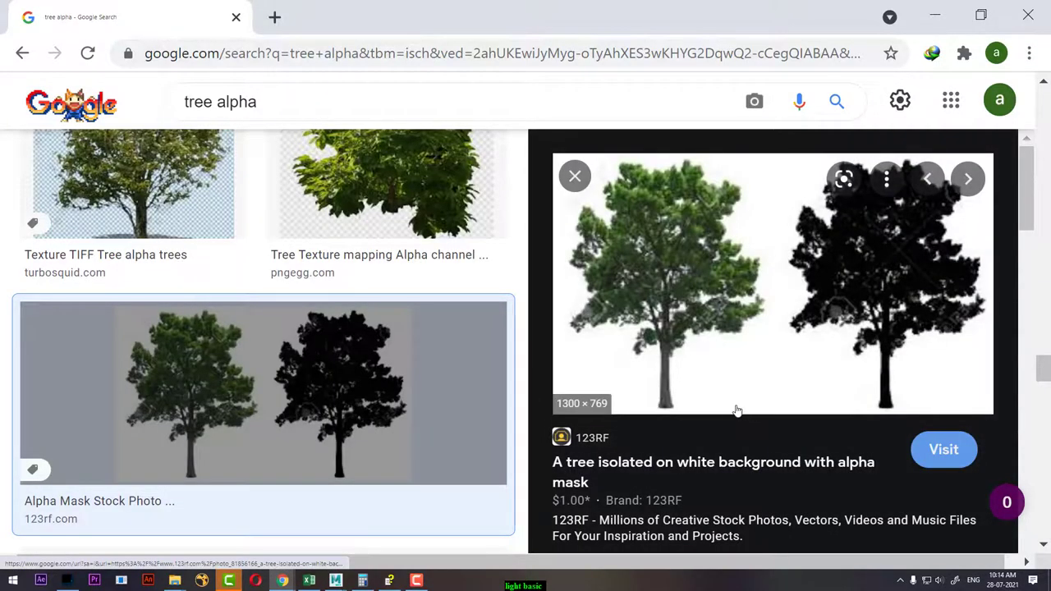
{"action": "right_click", "coordinate": [716, 263]}
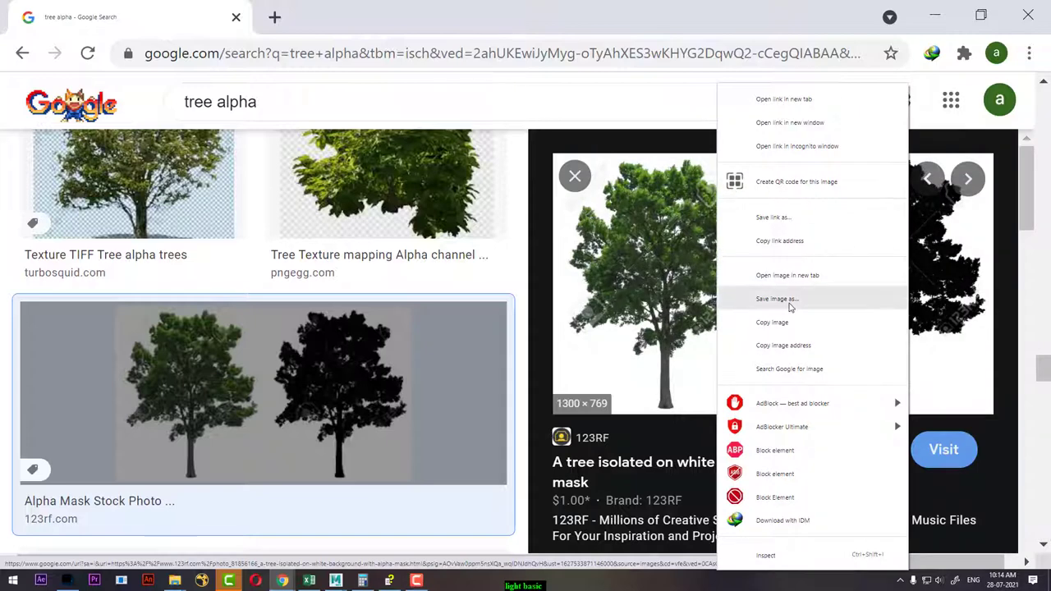
{"action": "scroll", "coordinate": [263, 370], "scroll_direction": "down", "scroll_amount": 3}
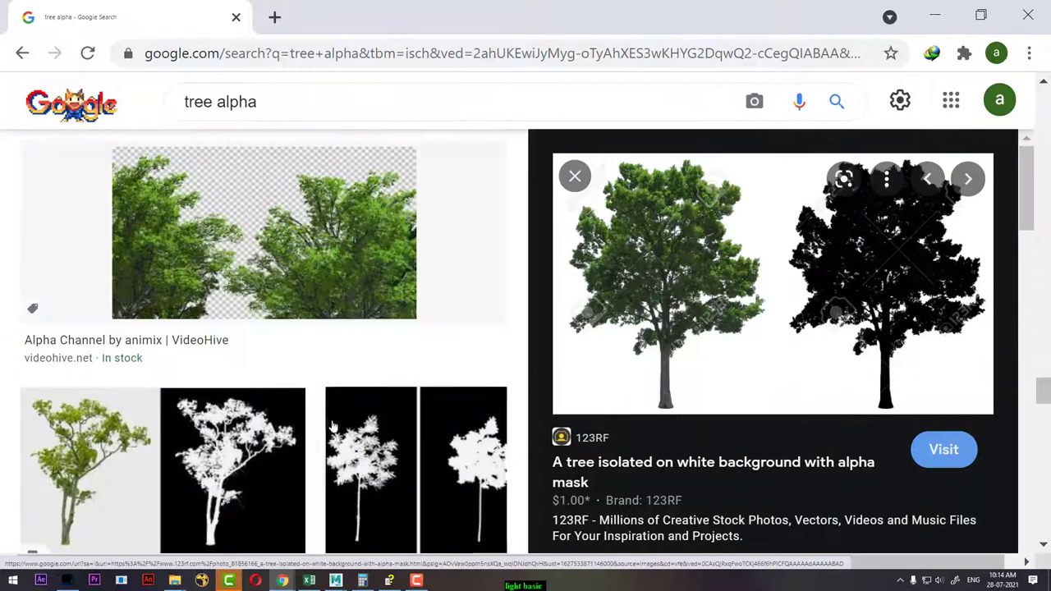
{"action": "left_click", "coordinate": [270, 468]}
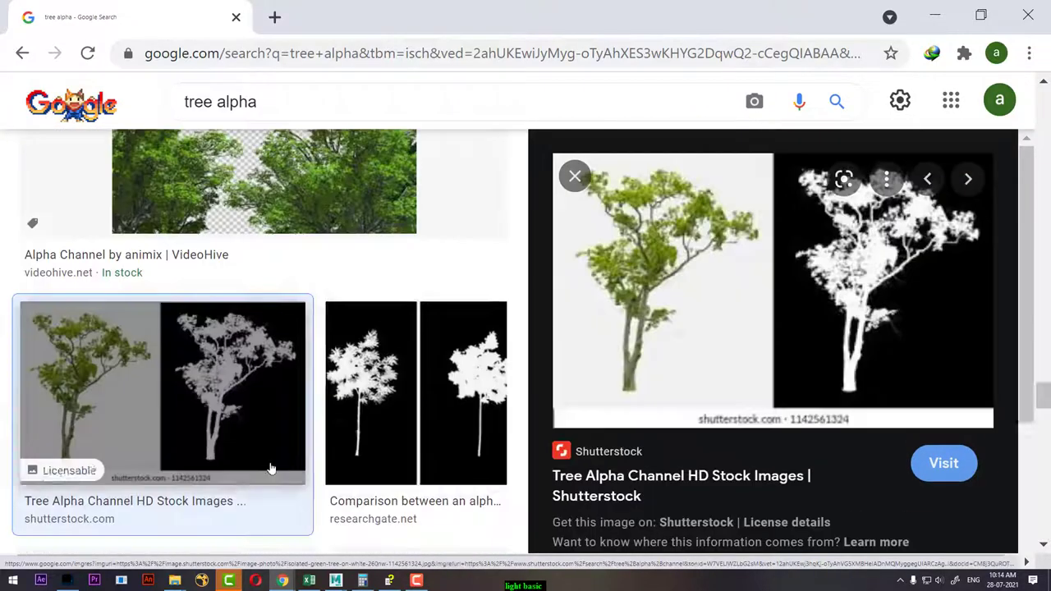
{"action": "left_click", "coordinate": [409, 453]}
{"action": "scroll", "coordinate": [246, 411], "scroll_direction": "down", "scroll_amount": 3}
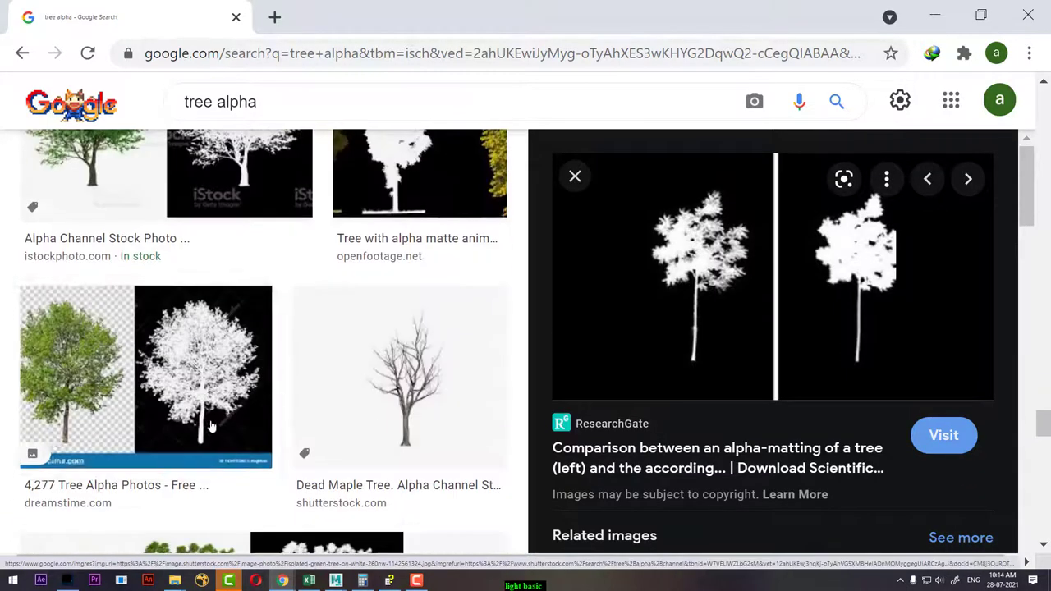
{"action": "left_click", "coordinate": [416, 581]}
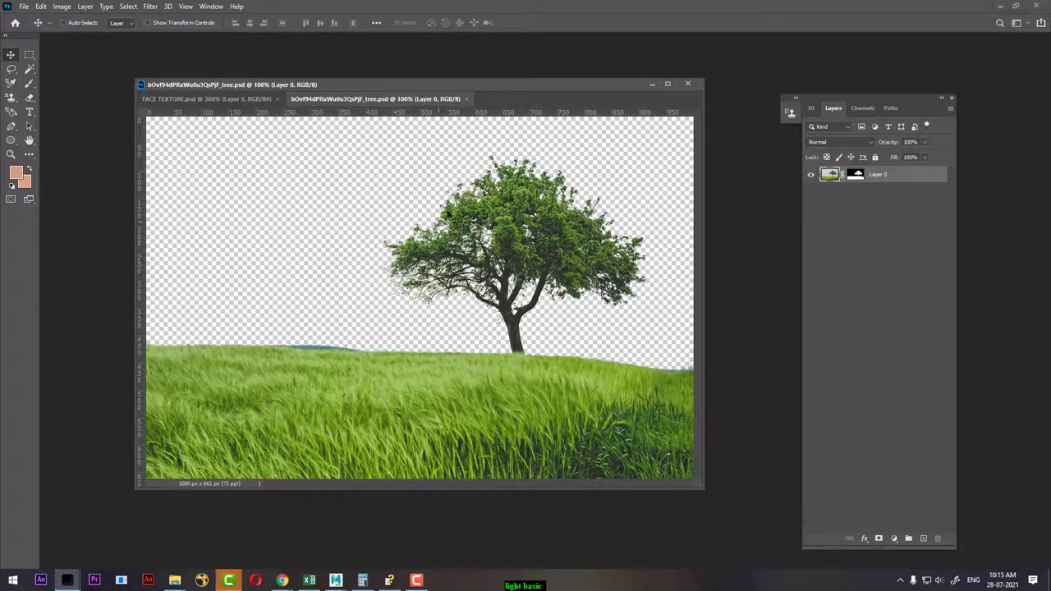
Step: Turn the tree-and-grass mask into a black silhouette on white on a new Layer 1
{"action": "key", "text": "ctrl"}
{"action": "left_click", "coordinate": [855, 176], "text": "ctrl"}
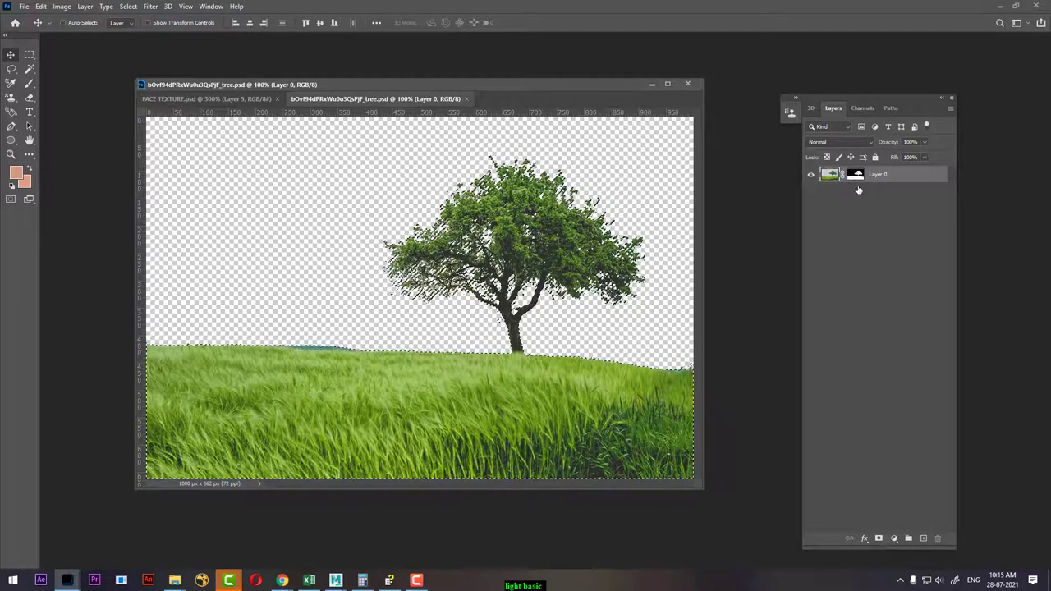
{"action": "left_click", "coordinate": [922, 539]}
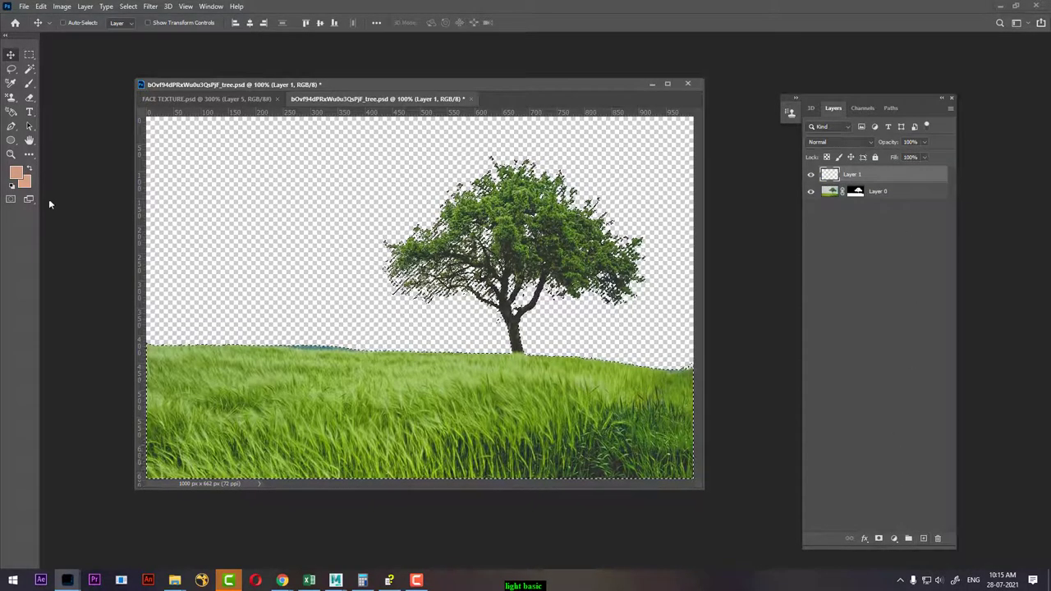
{"action": "key", "text": "d"}
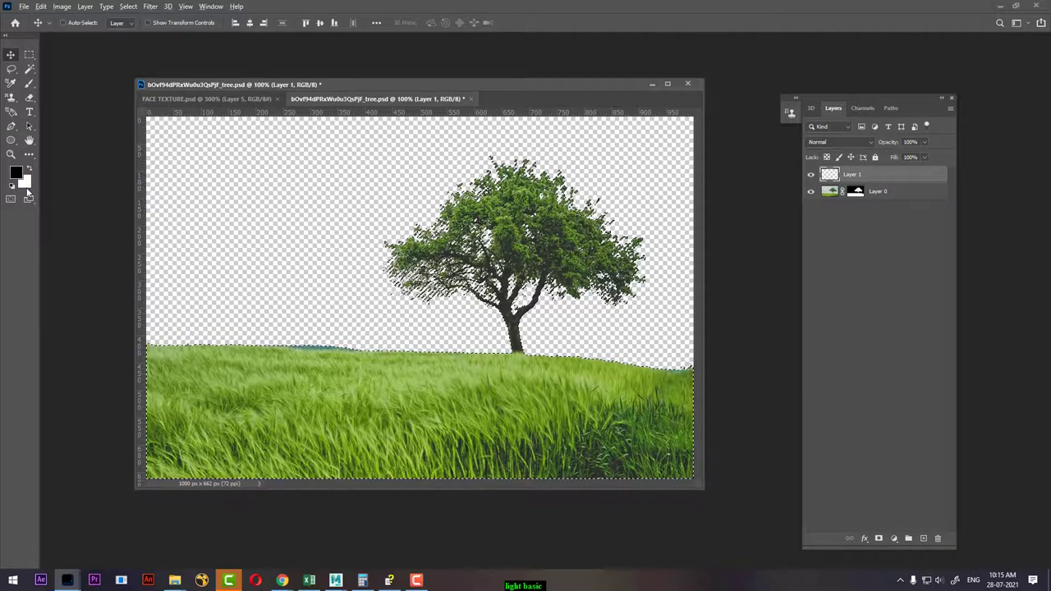
{"action": "key", "text": "alt+BackSpace"}
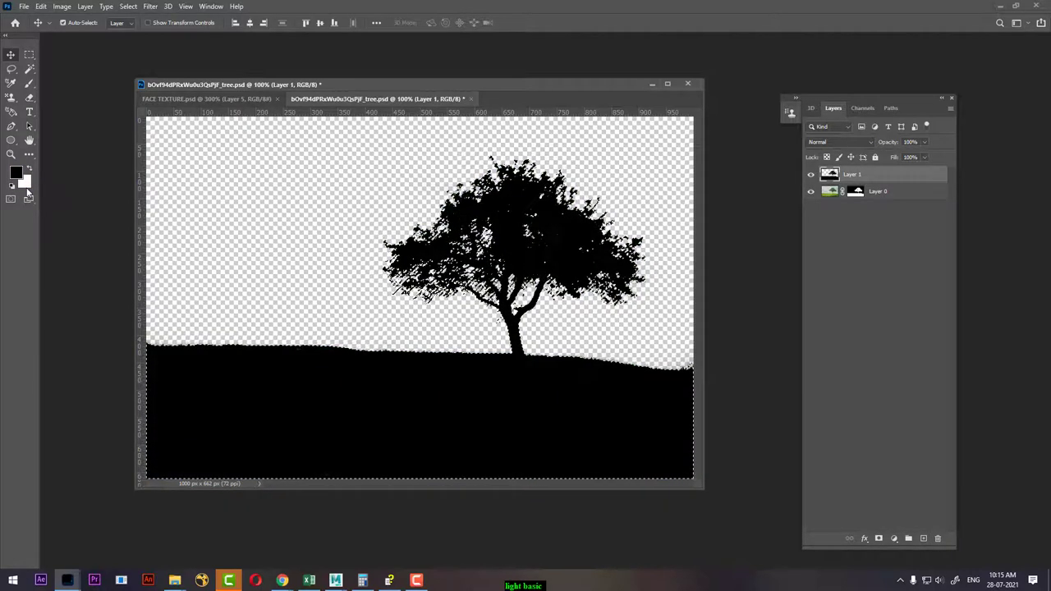
{"action": "key", "text": "ctrl+shift+i"}
{"action": "key", "text": "ctrl+BackSpace"}
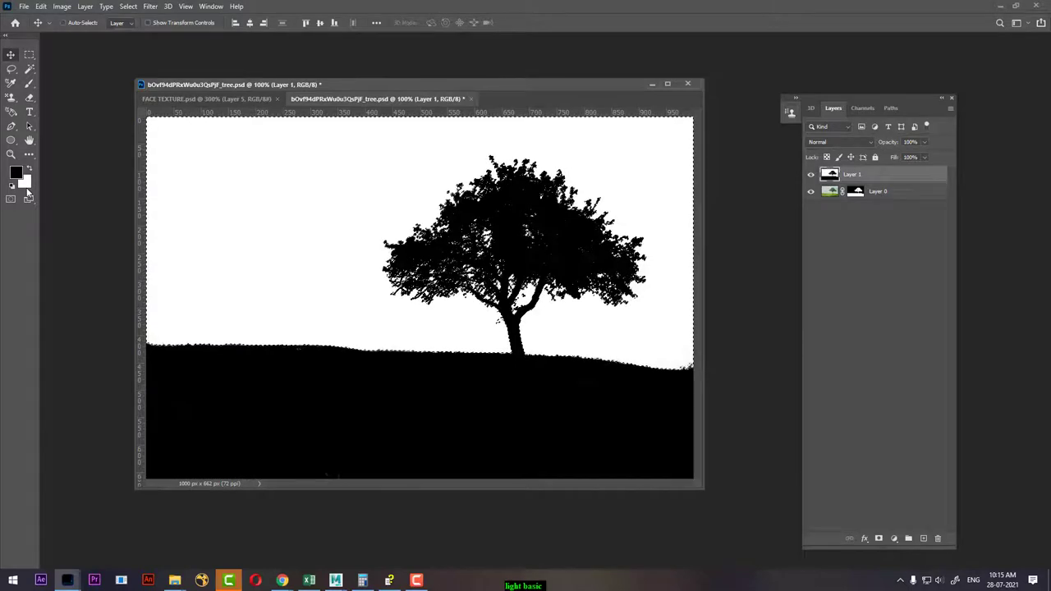
{"action": "key", "text": "ctrl+d"}
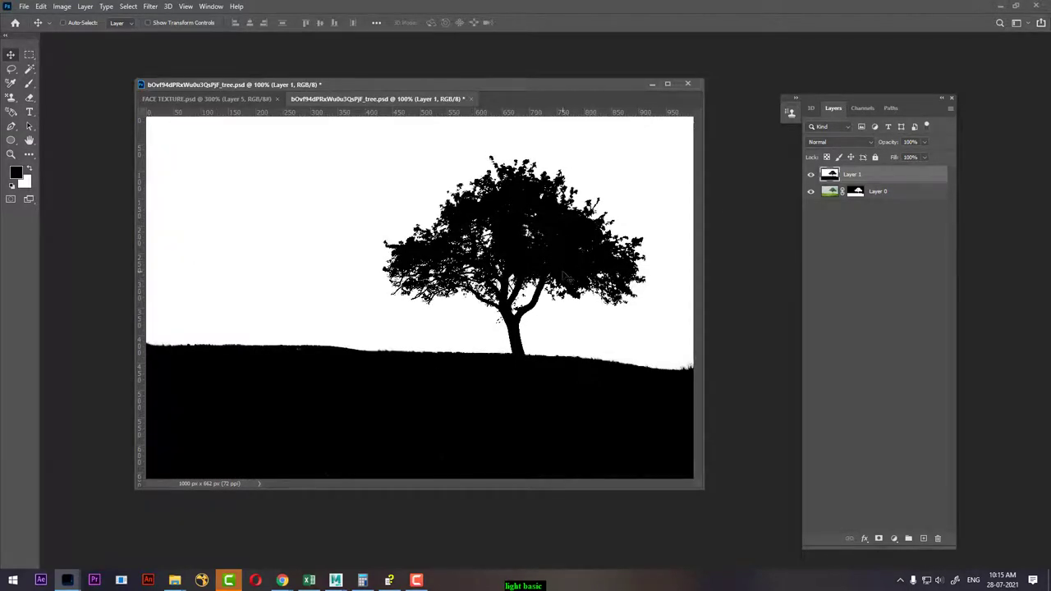
{"action": "key", "text": "ctrl+shift+s"}
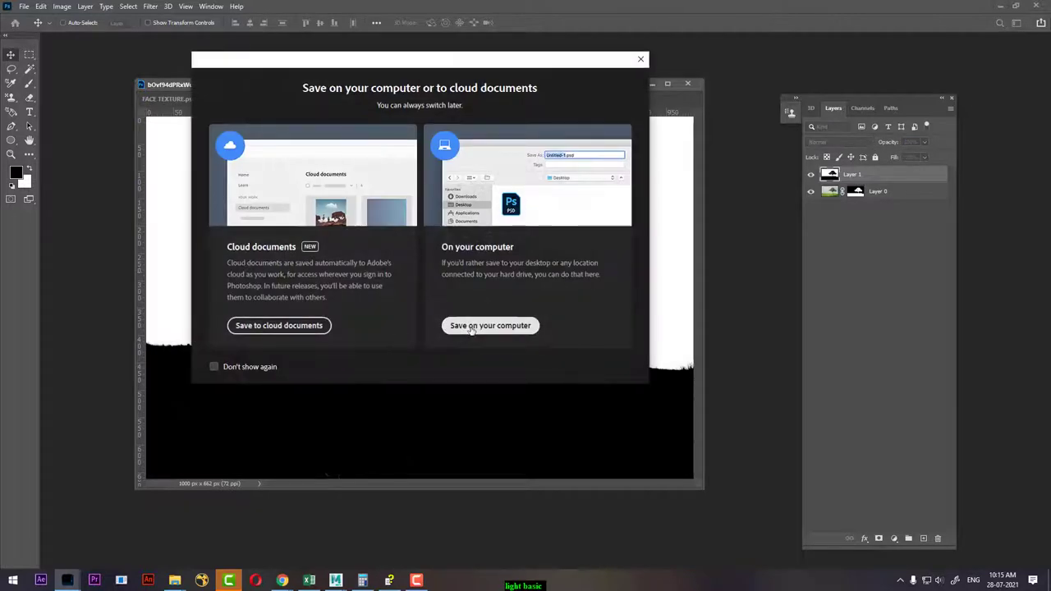
Step: Create a new folder named lit on the Desktop and open it
{"action": "left_click", "coordinate": [491, 326]}
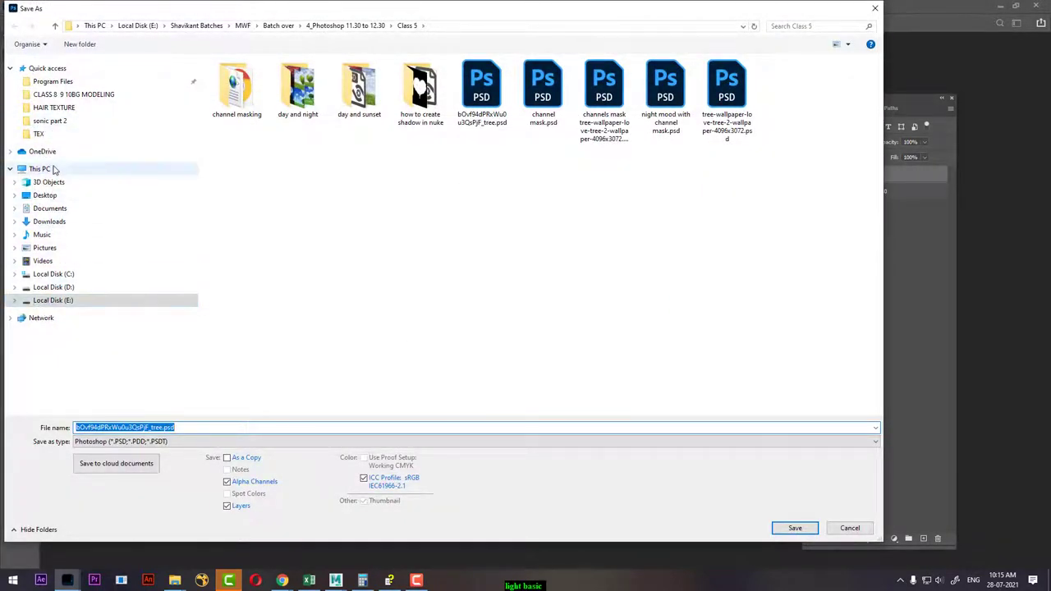
{"action": "left_click", "coordinate": [46, 197]}
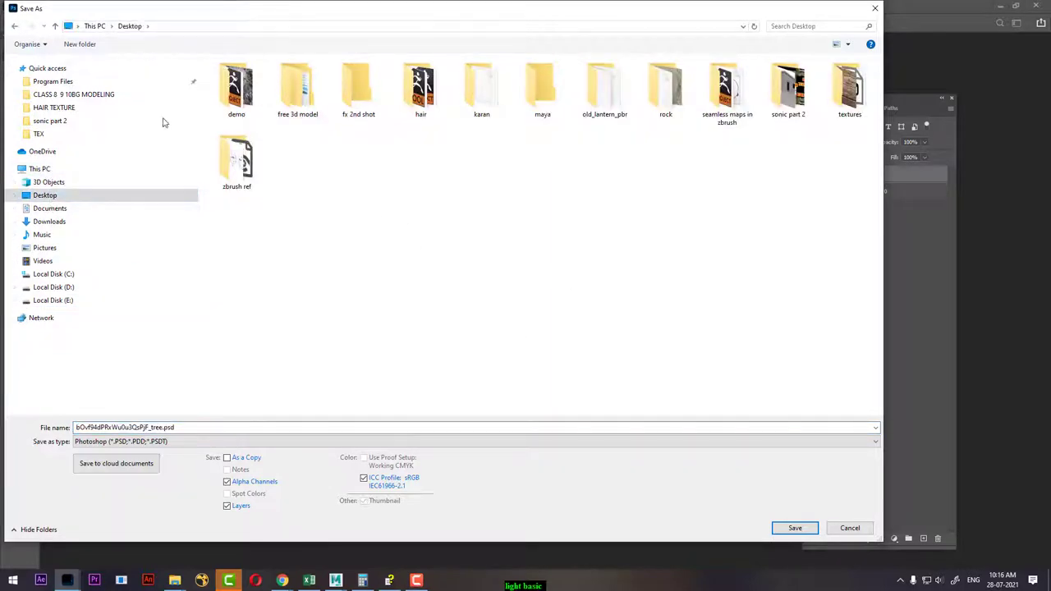
{"action": "left_click", "coordinate": [81, 47]}
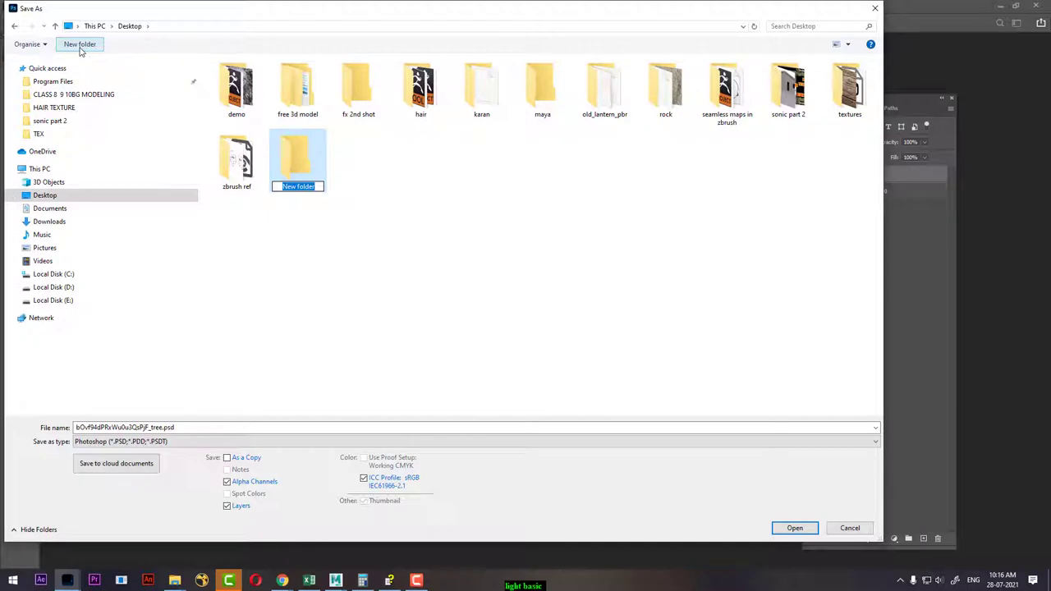
{"action": "type", "text": "lig"}
{"action": "key", "text": "Return"}
{"action": "key", "text": "Return"}
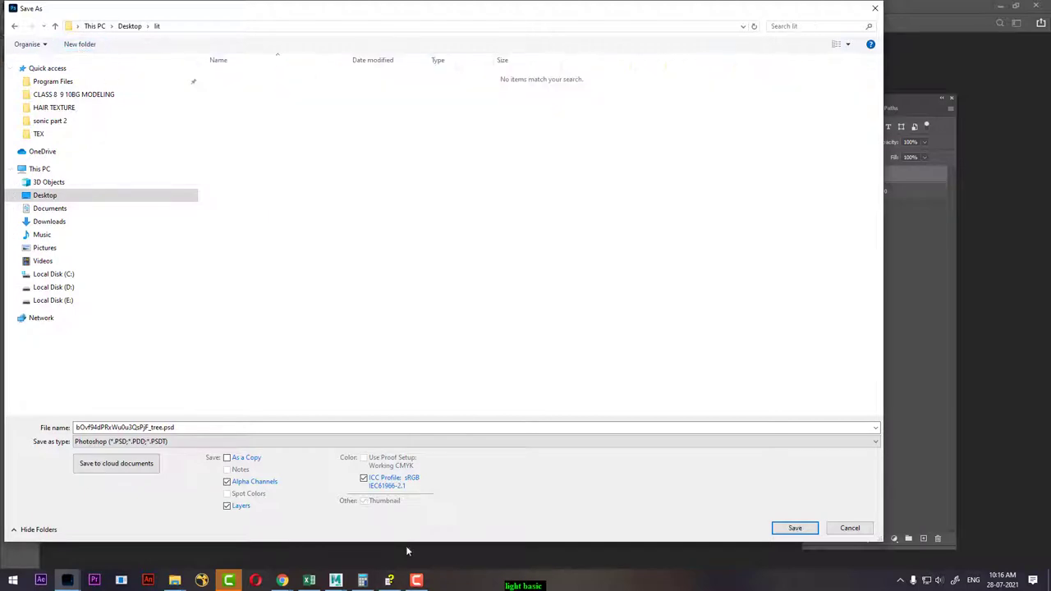
{"action": "left_click", "coordinate": [205, 426]}
Step: Save the silhouette into the lit folder as tree.jpg in JPEG format
{"action": "type", "text": "tree"}
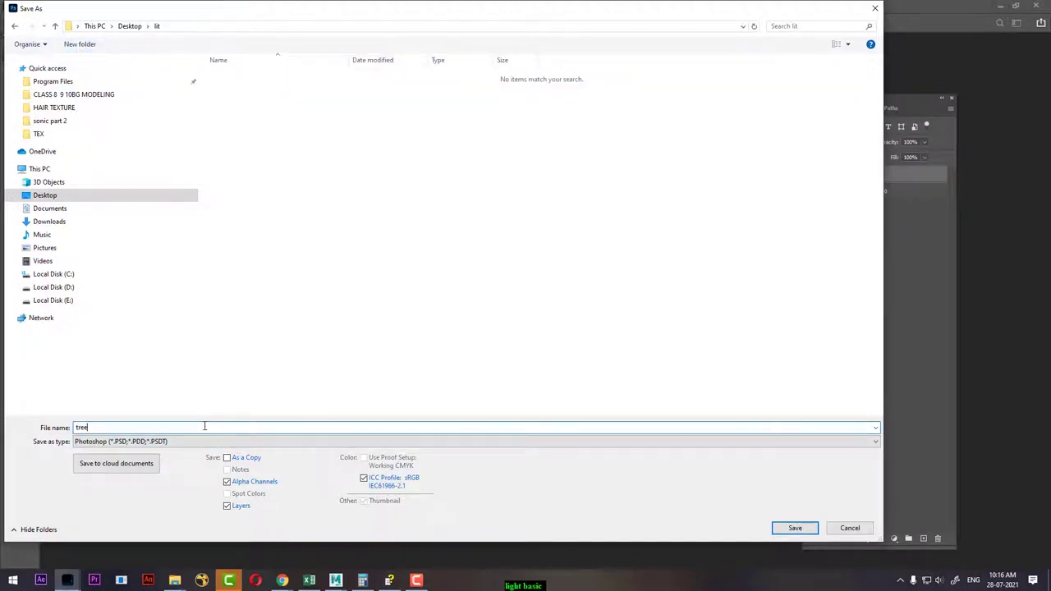
{"action": "left_click", "coordinate": [177, 445]}
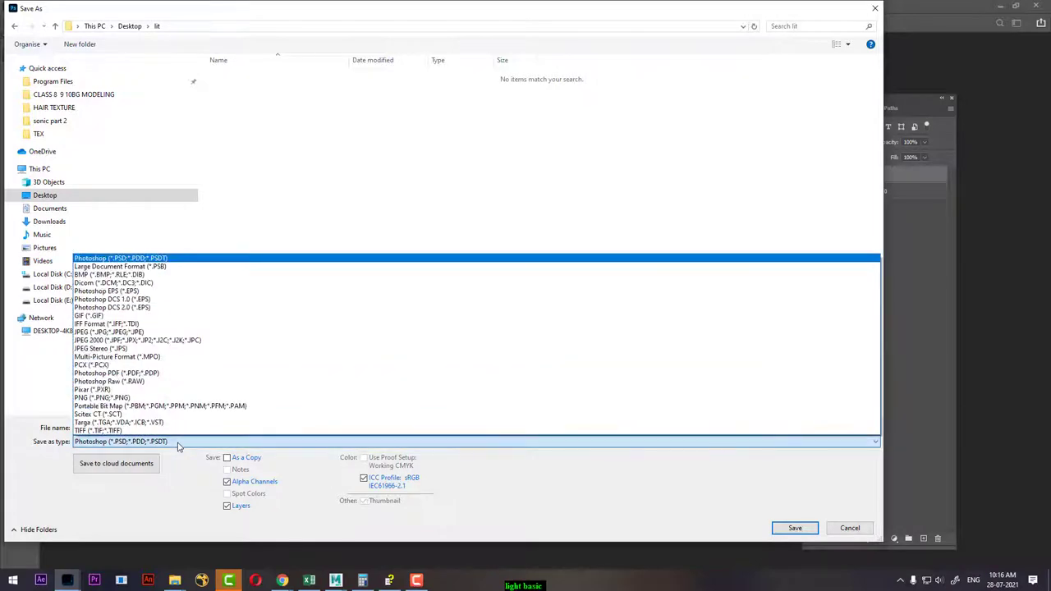
{"action": "key", "text": "Down"}
{"action": "key", "text": "Return"}
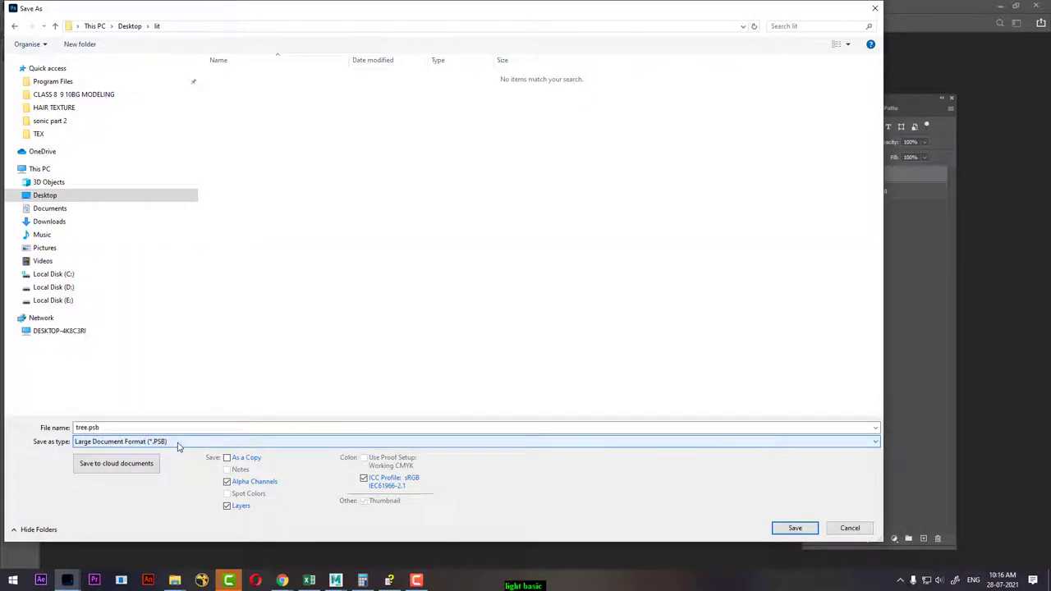
{"action": "left_click", "coordinate": [178, 445]}
{"action": "key", "text": "Down"}
{"action": "key", "text": "Down"}
{"action": "key", "text": "Down"}
{"action": "key", "text": "Return"}
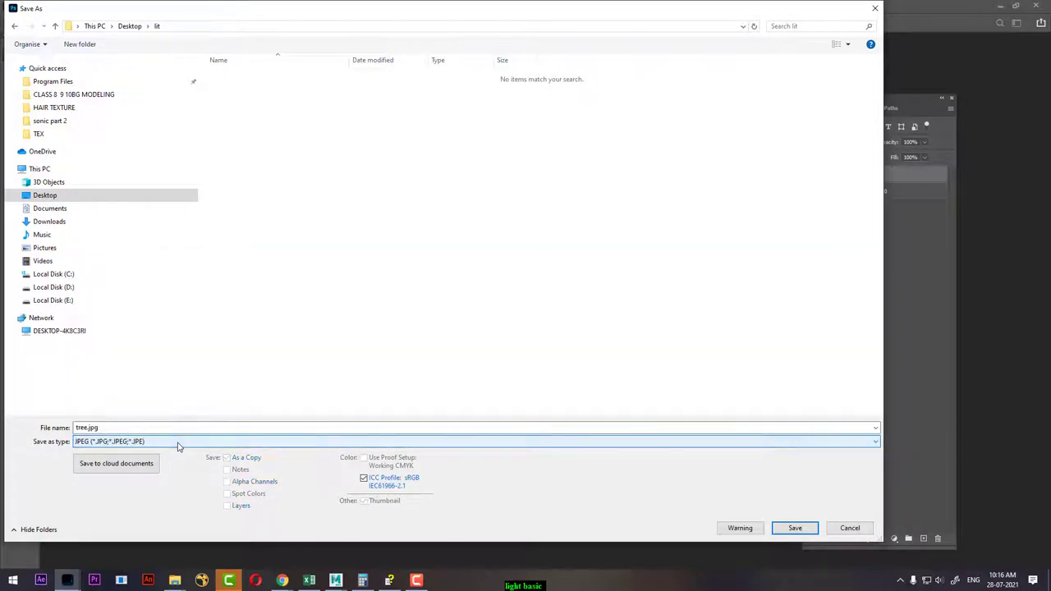
{"action": "key", "text": "Return"}
{"action": "key", "text": "Return"}
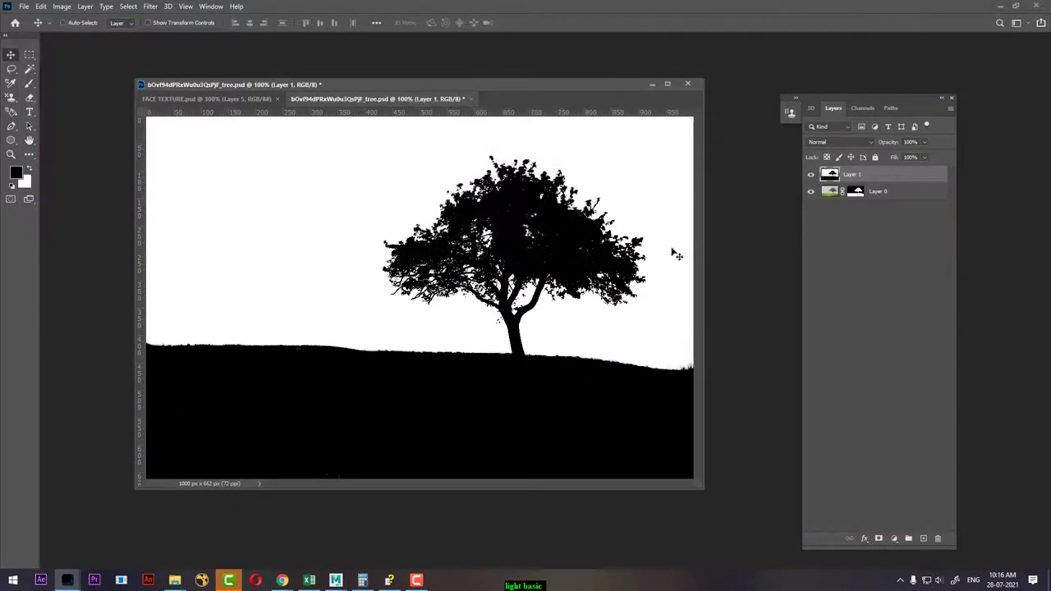
Step: Invert the image so the tree silhouette becomes white on black
{"action": "key", "text": "ctrl+i"}
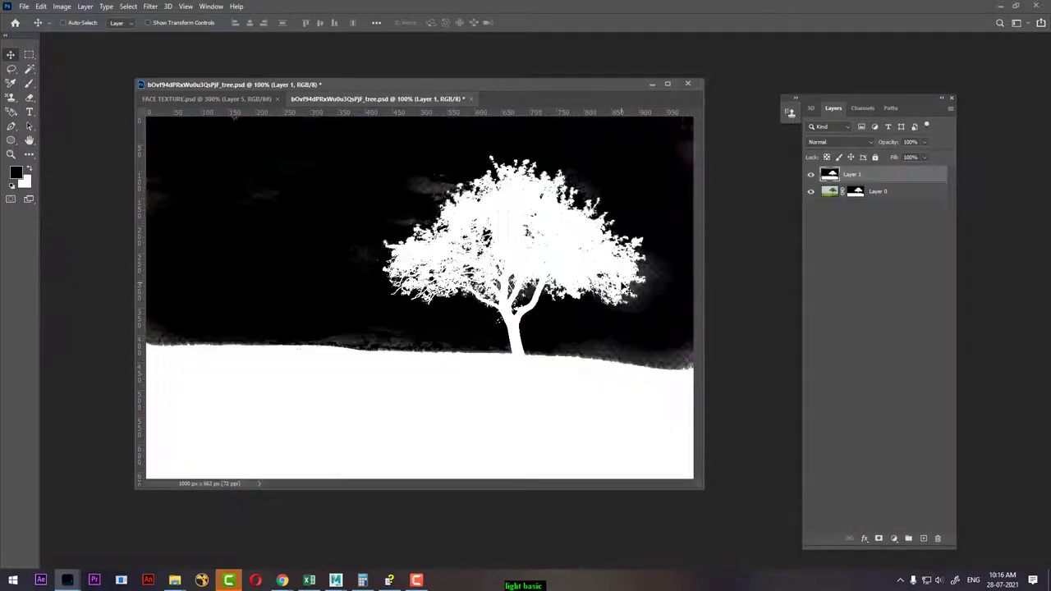
{"action": "key", "text": "ctrl+a"}
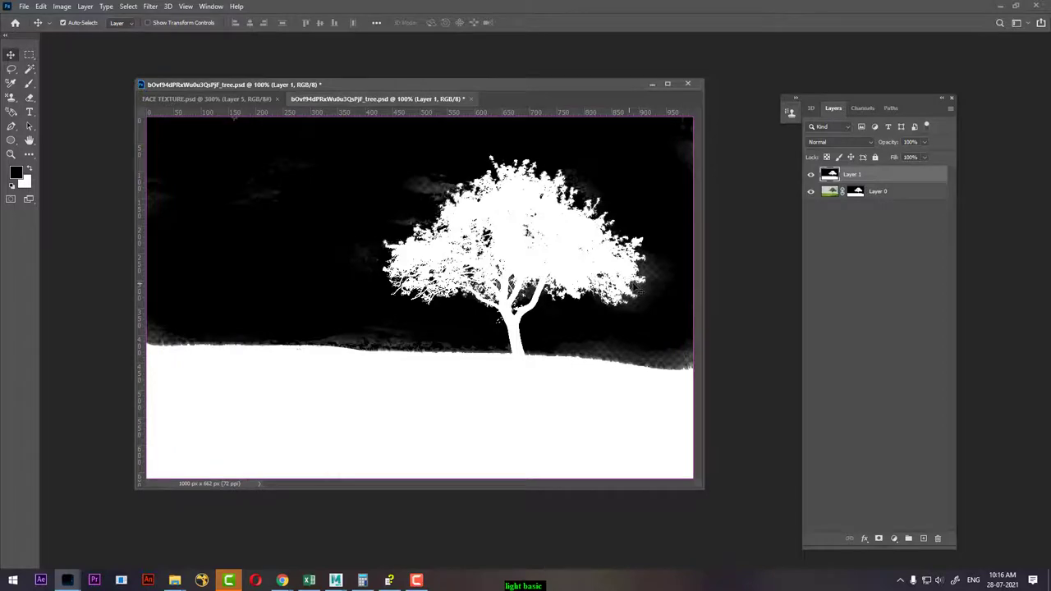
{"action": "key", "text": "ctrl+shift+s"}
Step: Save the inverted image as tree1.jpg in JPEG format in Desktop\lit
{"action": "left_click", "coordinate": [460, 328]}
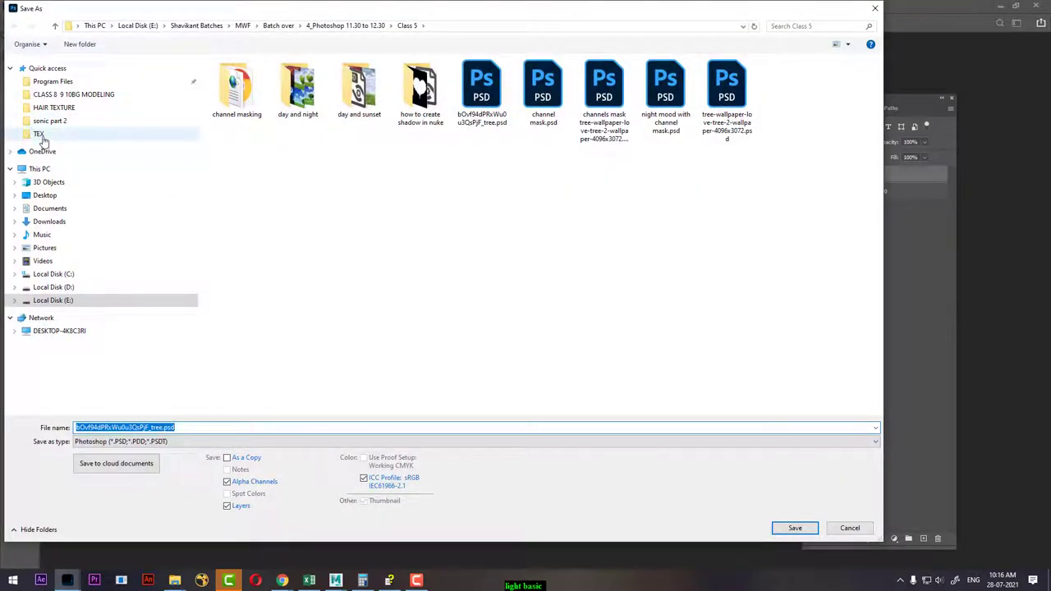
{"action": "left_click", "coordinate": [39, 135]}
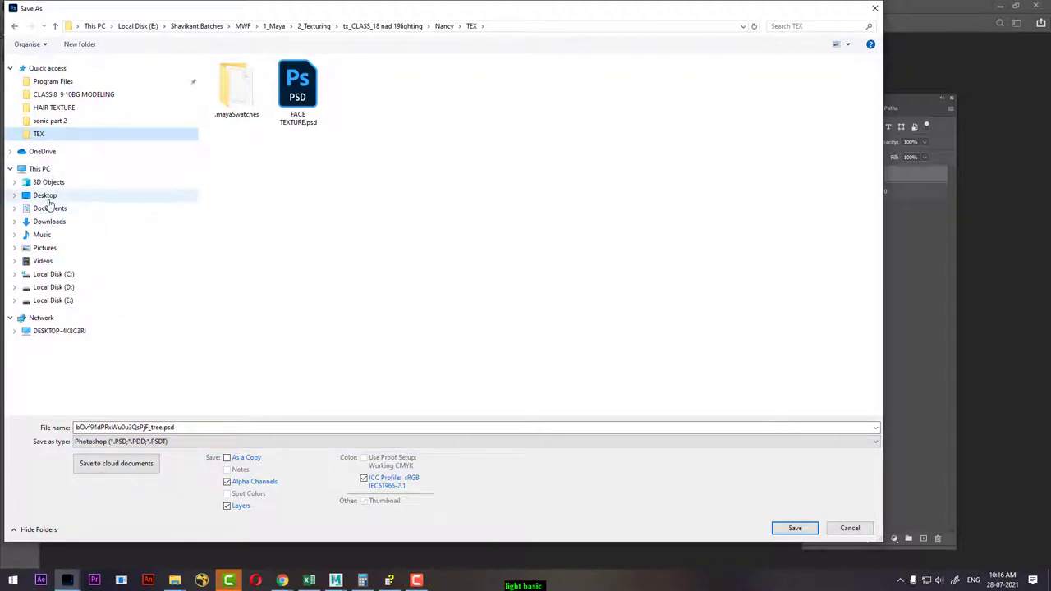
{"action": "left_click", "coordinate": [45, 194]}
{"action": "left_click", "coordinate": [548, 82]}
{"action": "double_click", "coordinate": [549, 82]}
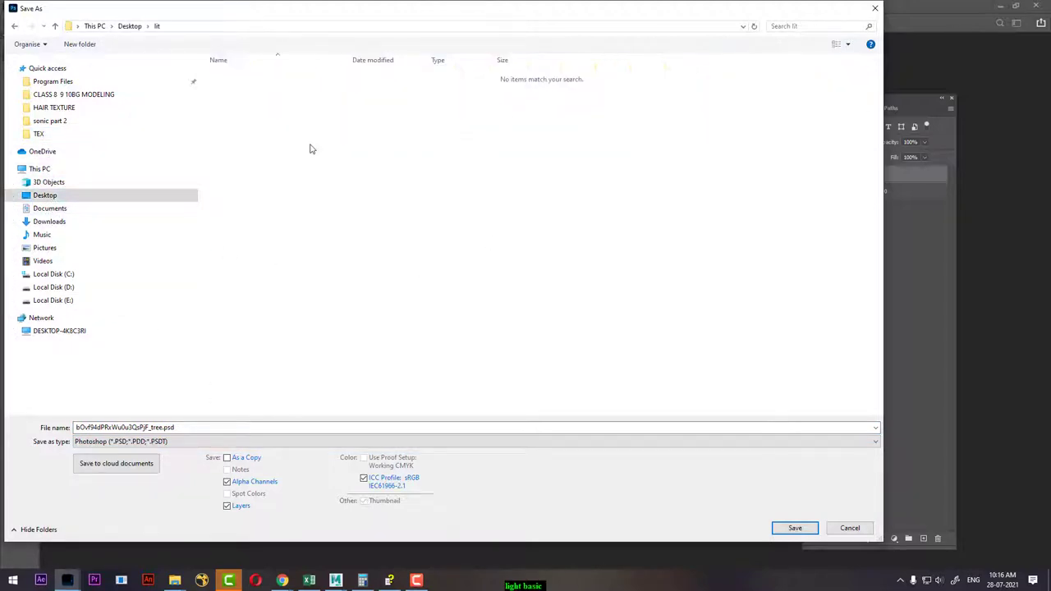
{"action": "left_click", "coordinate": [181, 442]}
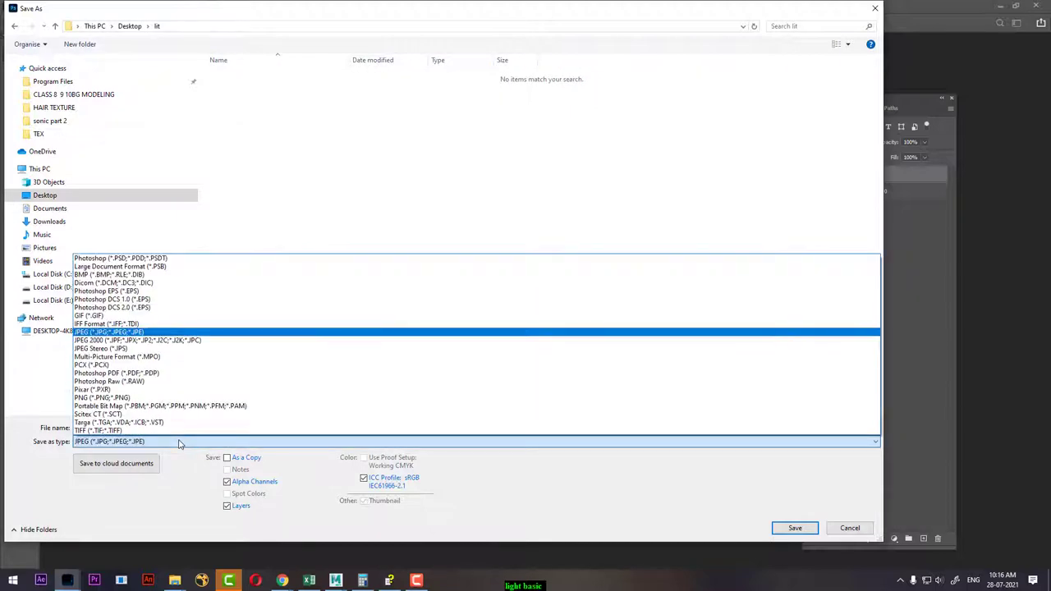
{"action": "left_click", "coordinate": [115, 332]}
{"action": "left_click", "coordinate": [234, 77]}
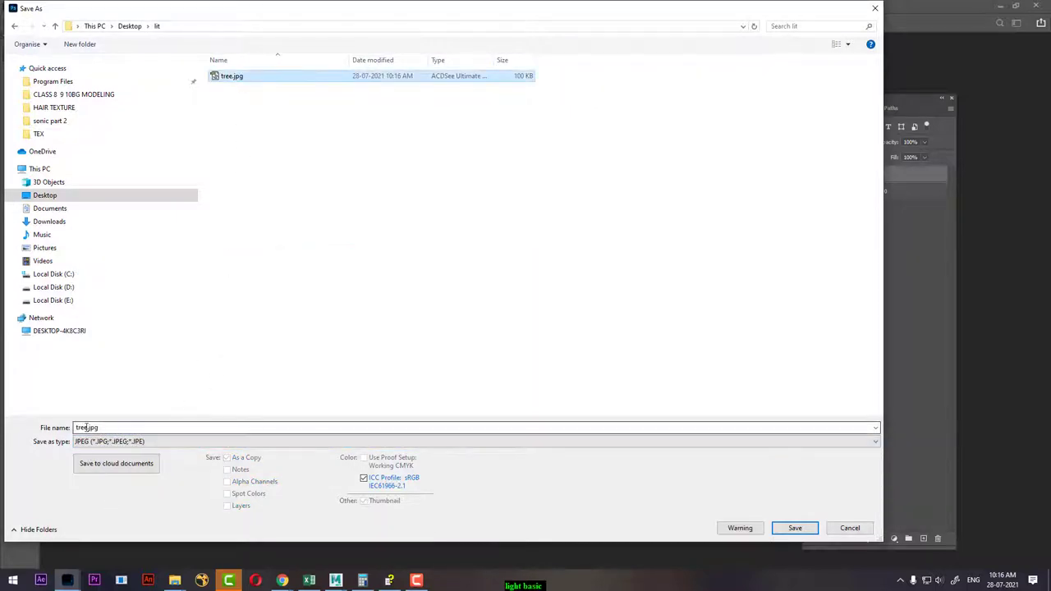
{"action": "left_click", "coordinate": [372, 428]}
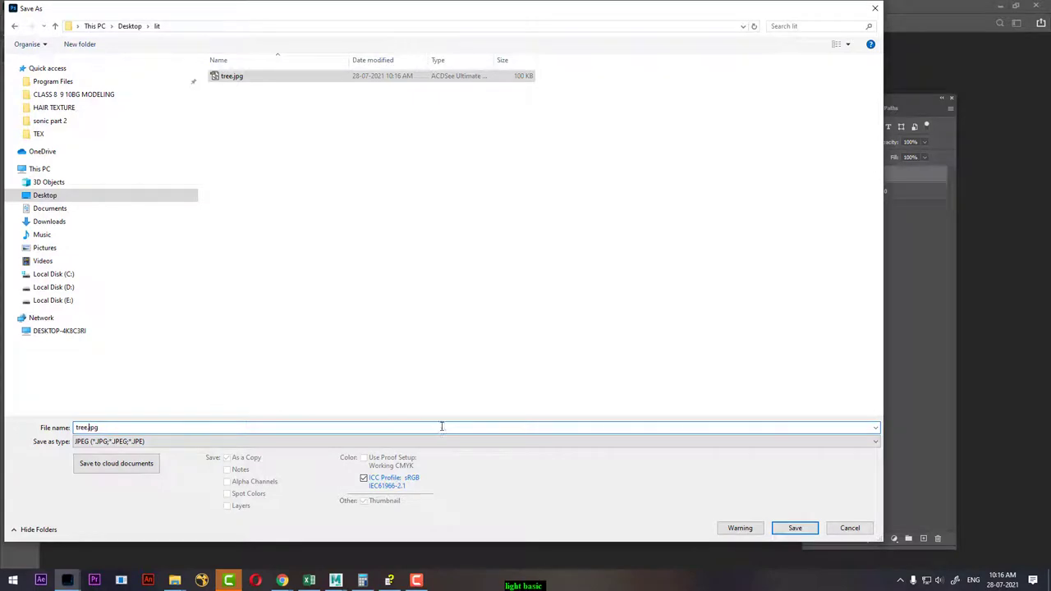
{"action": "type", "text": "1"}
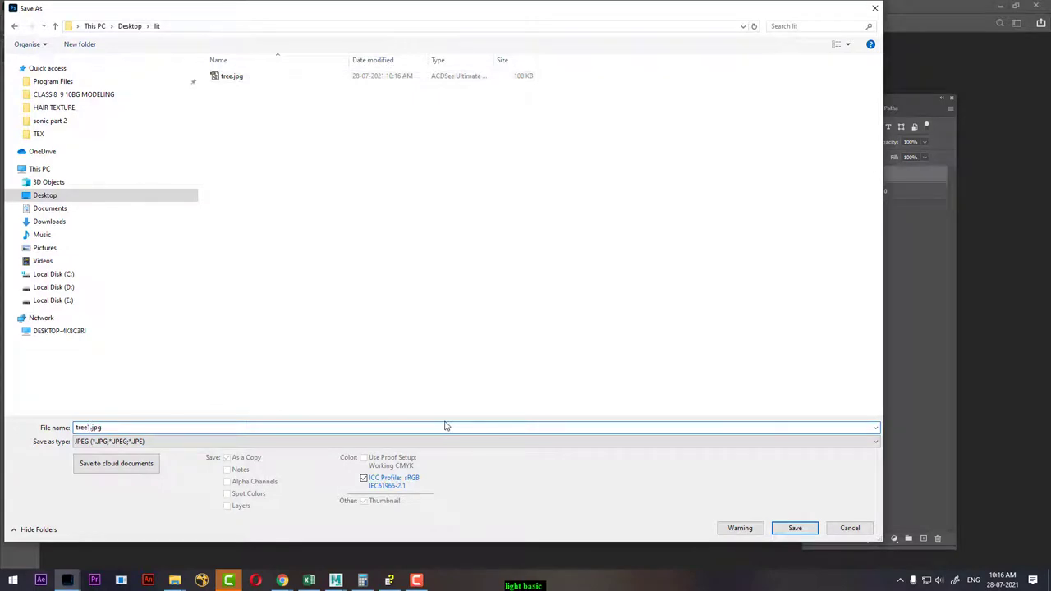
{"action": "key", "text": "Return"}
{"action": "key", "text": "Return"}
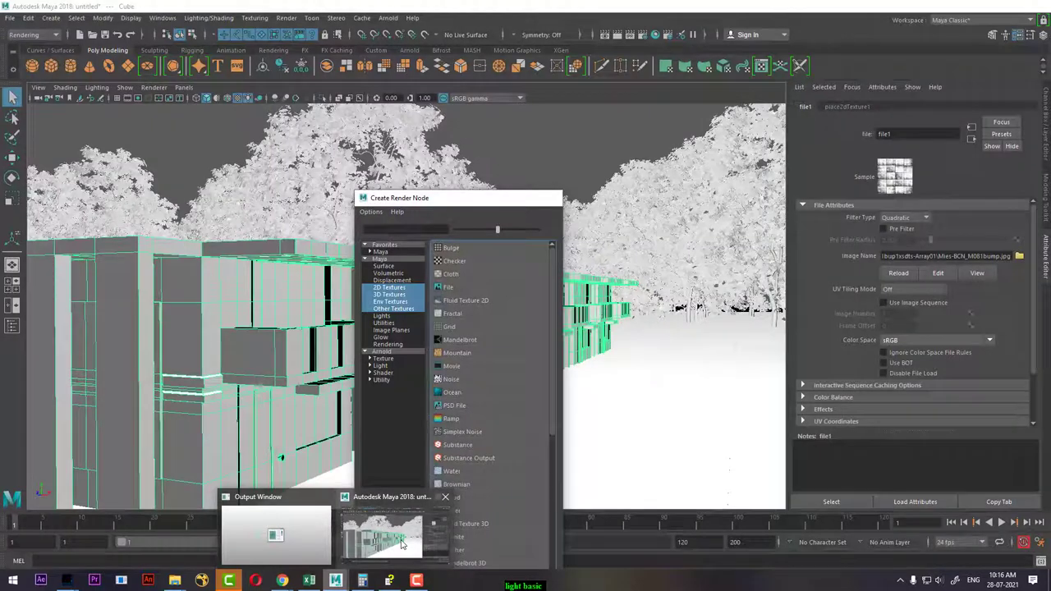
Step: Start a new Maya scene without saving the previous one
{"action": "mouse_move", "coordinate": [336, 580]}
{"action": "left_click", "coordinate": [401, 546]}
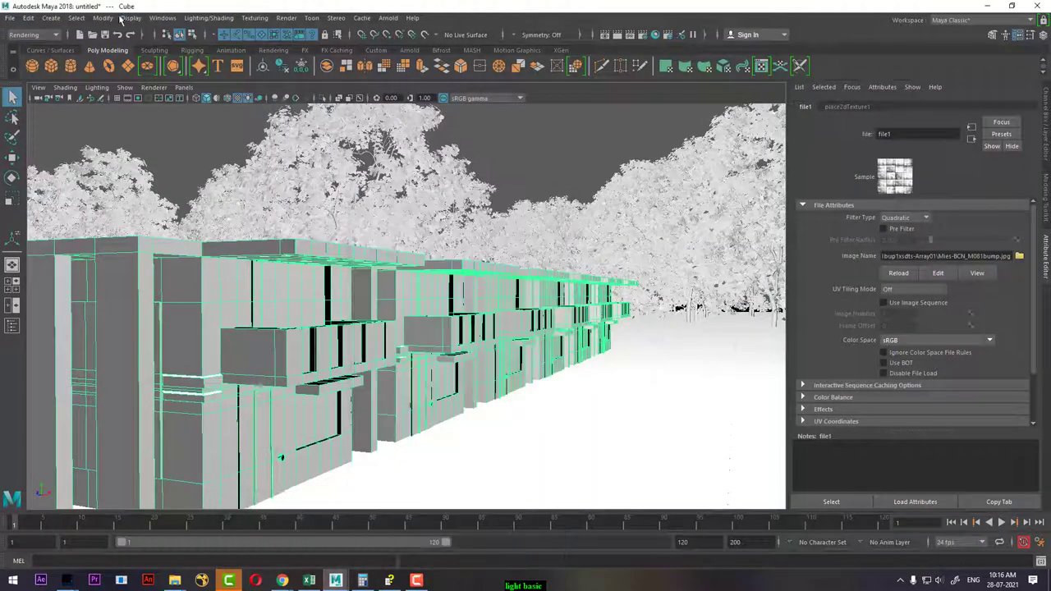
{"action": "left_click", "coordinate": [10, 17]}
{"action": "left_click", "coordinate": [37, 28]}
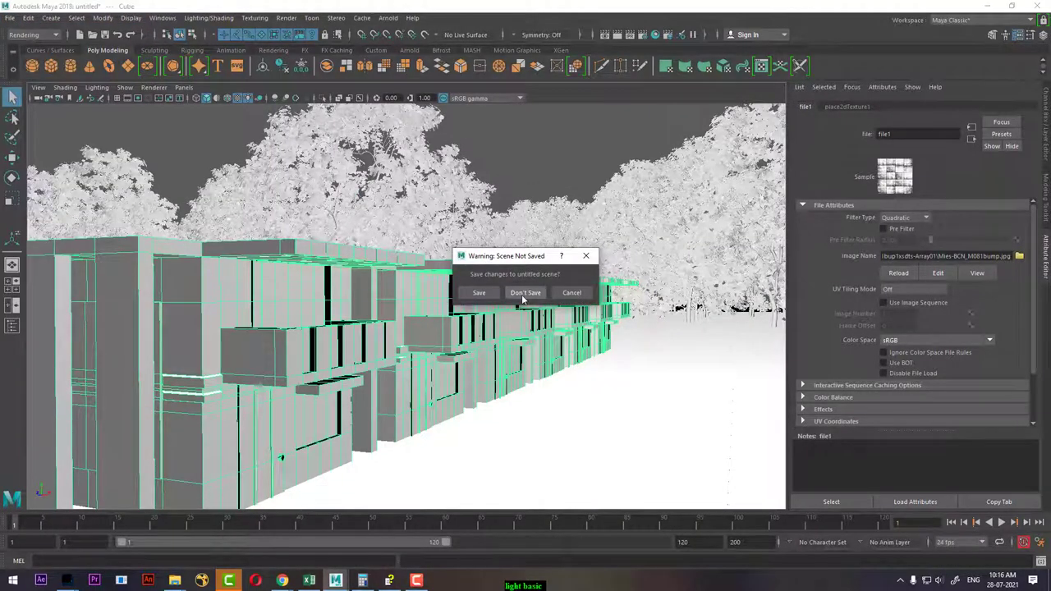
{"action": "left_click", "coordinate": [523, 293]}
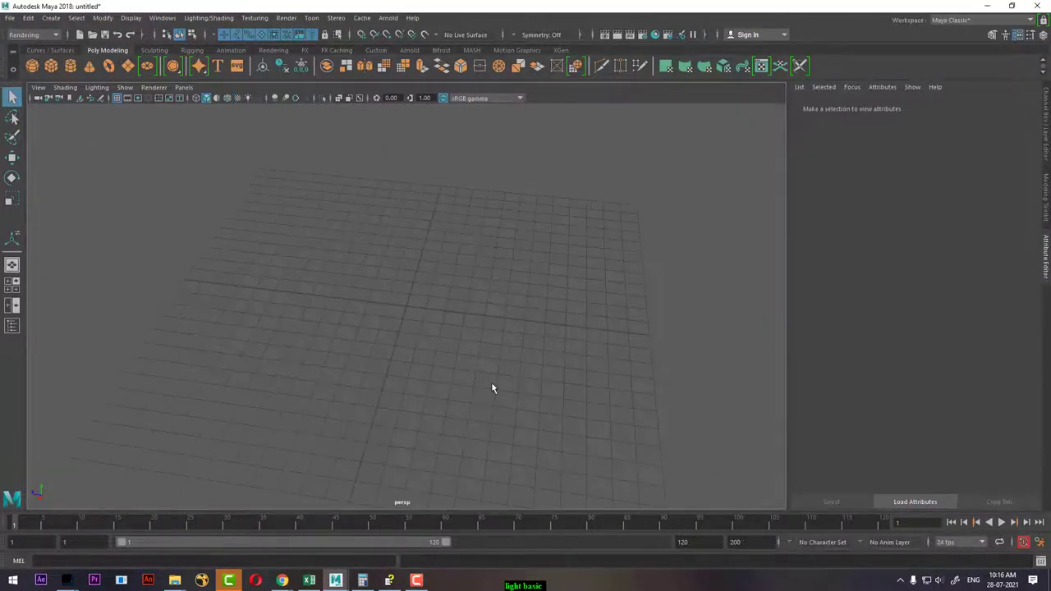
Step: Create a polygon plane scaled up into a large ground, plus a torus raised above it
{"action": "right_click_drag", "start_coordinate": [454, 297], "coordinate": [375, 277], "text": "shift"}
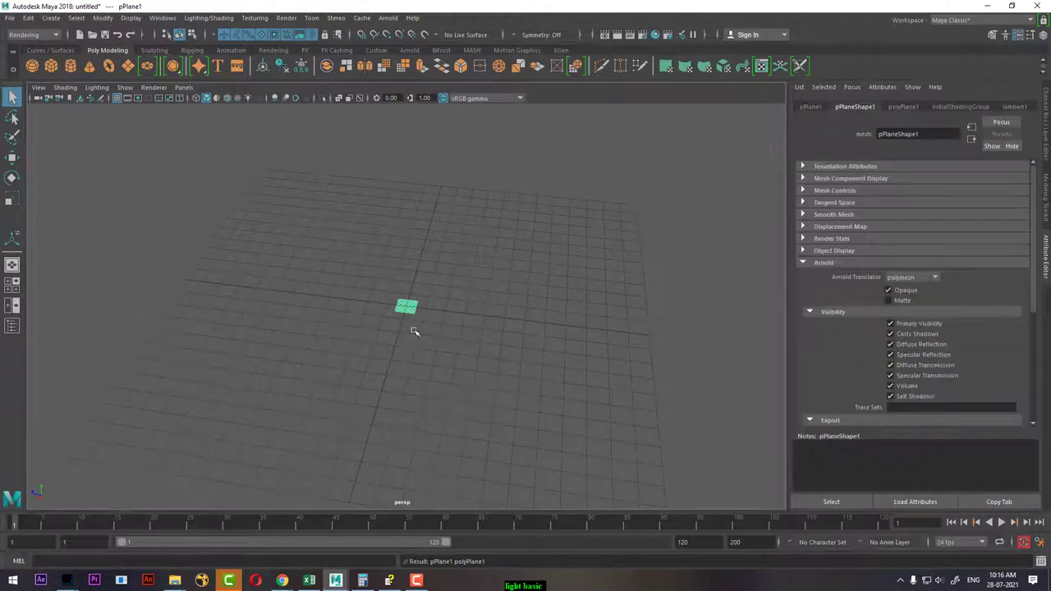
{"action": "key", "text": "r"}
{"action": "left_click_drag", "start_coordinate": [406, 306], "coordinate": [487, 351]}
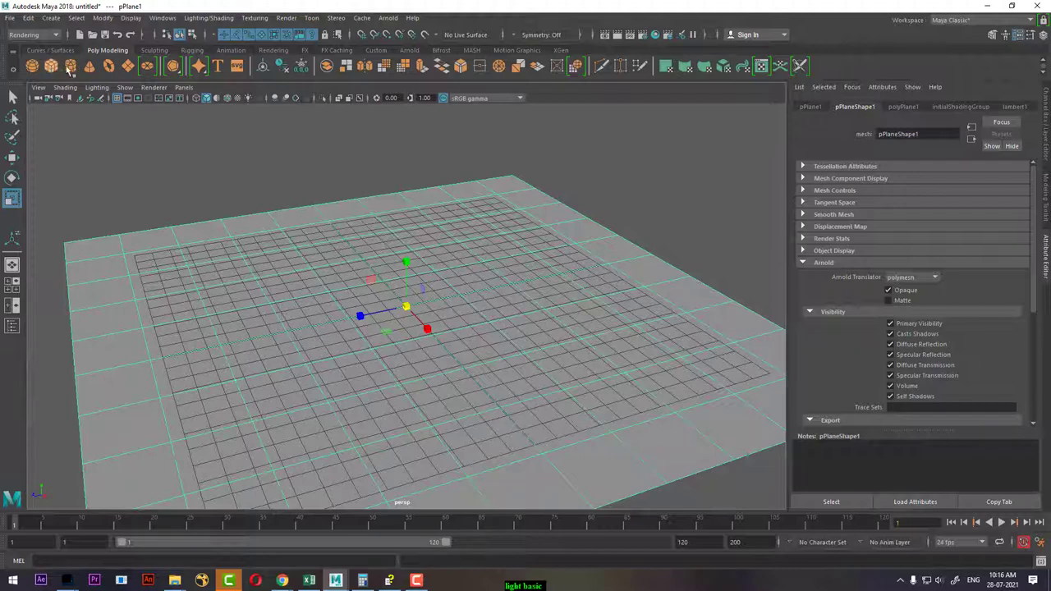
{"action": "left_click", "coordinate": [109, 67]}
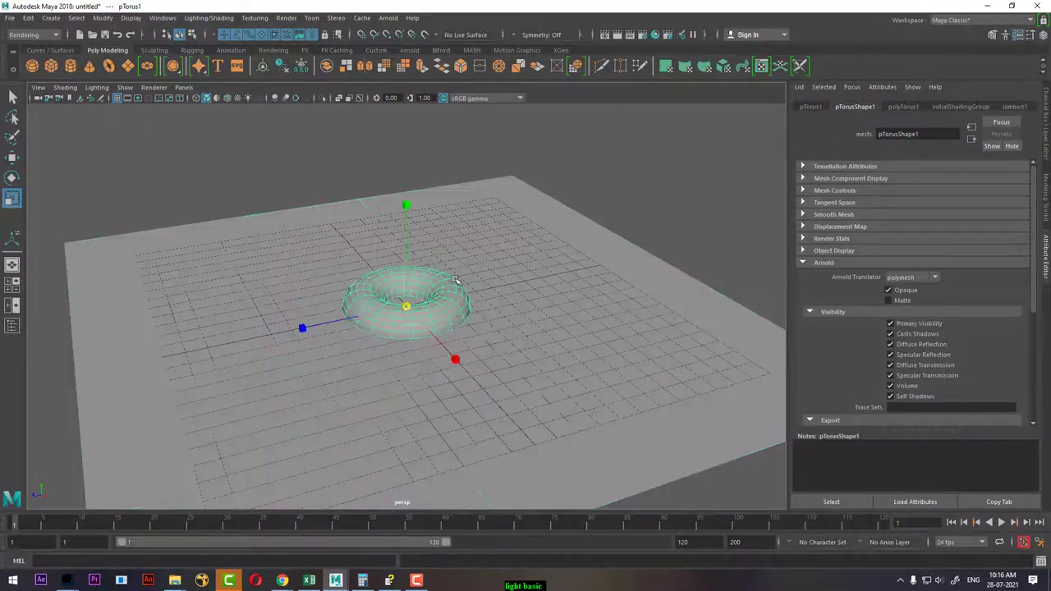
{"action": "key", "text": "w"}
{"action": "mouse_move", "coordinate": [408, 256]}
{"action": "left_mouse_down"}
{"action": "mouse_move", "coordinate": [409, 236]}
{"action": "mouse_move", "coordinate": [176, 123]}
{"action": "left_mouse_up"}
{"action": "left_click", "coordinate": [211, 165]}
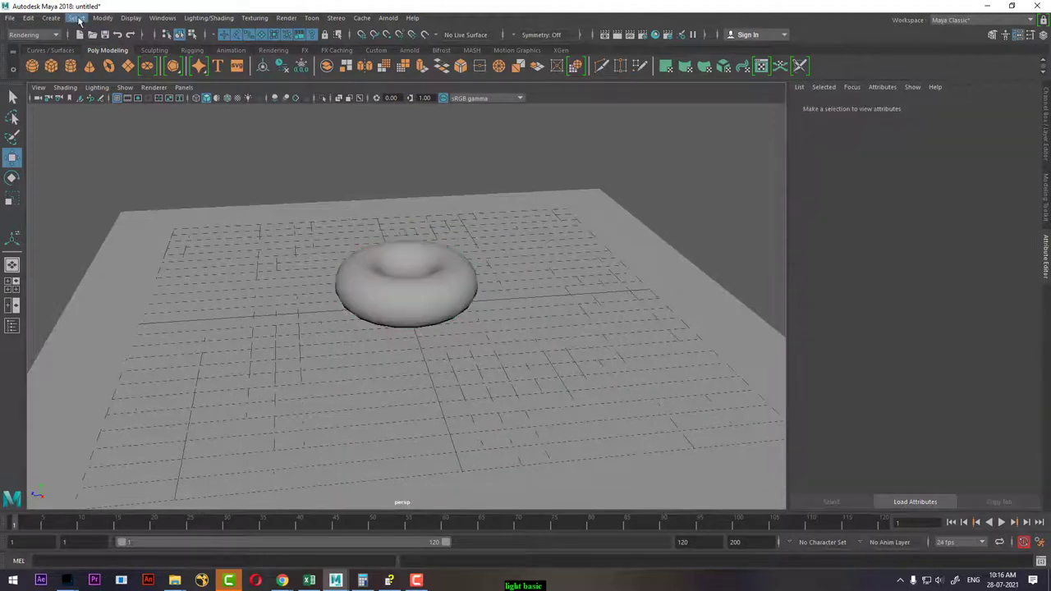
{"action": "left_click", "coordinate": [51, 18]}
{"action": "mouse_move", "coordinate": [115, 78]}
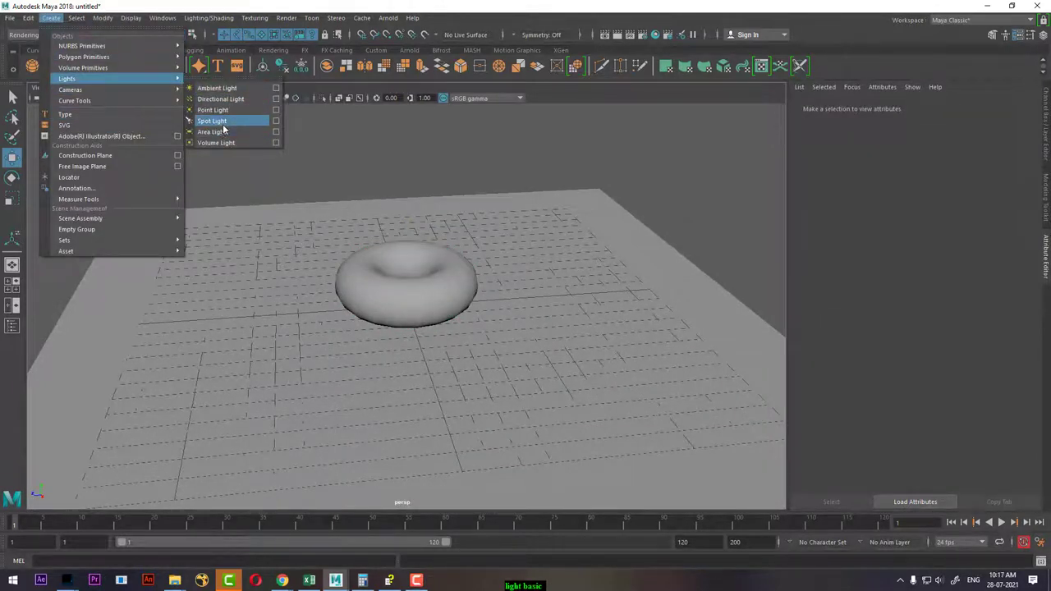
Step: Add a spot light and aim it down at the torus by looking through it
{"action": "left_click", "coordinate": [223, 124]}
{"action": "left_click", "coordinate": [183, 87]}
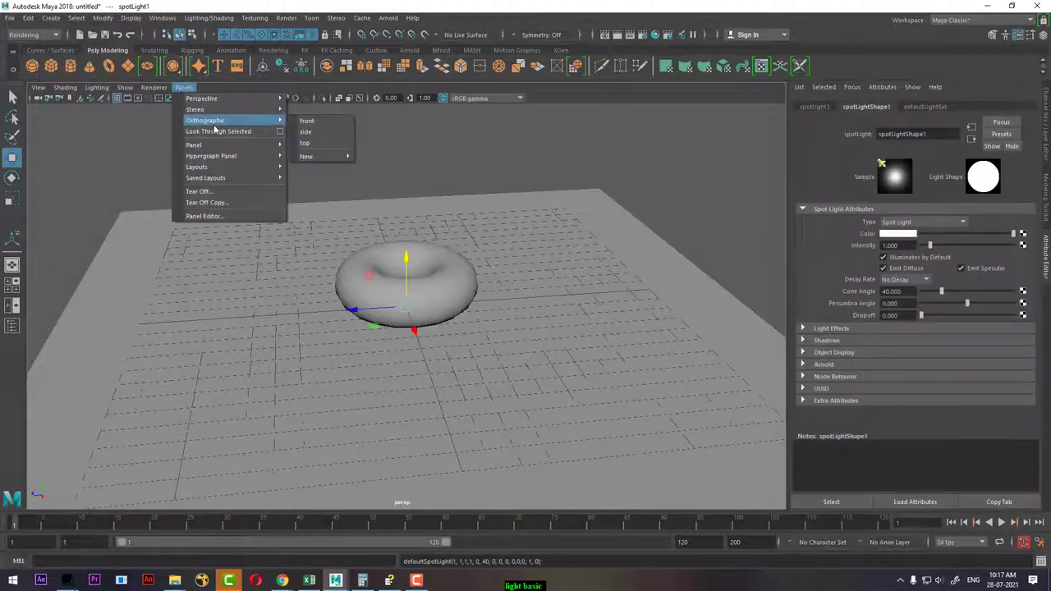
{"action": "left_click", "coordinate": [217, 131]}
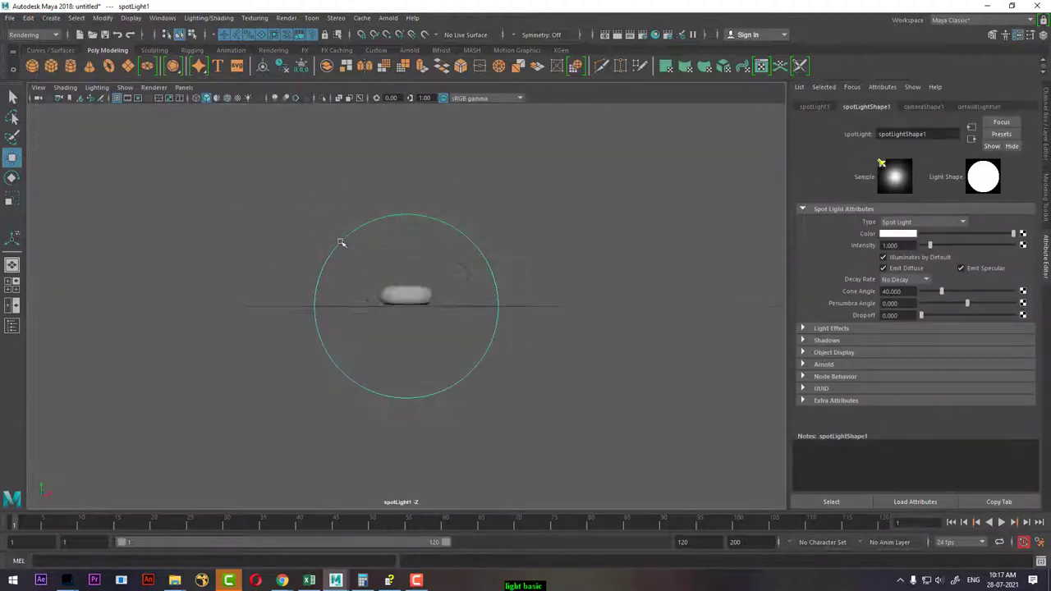
{"action": "left_click_drag", "start_coordinate": [342, 243], "coordinate": [398, 335], "text": "alt"}
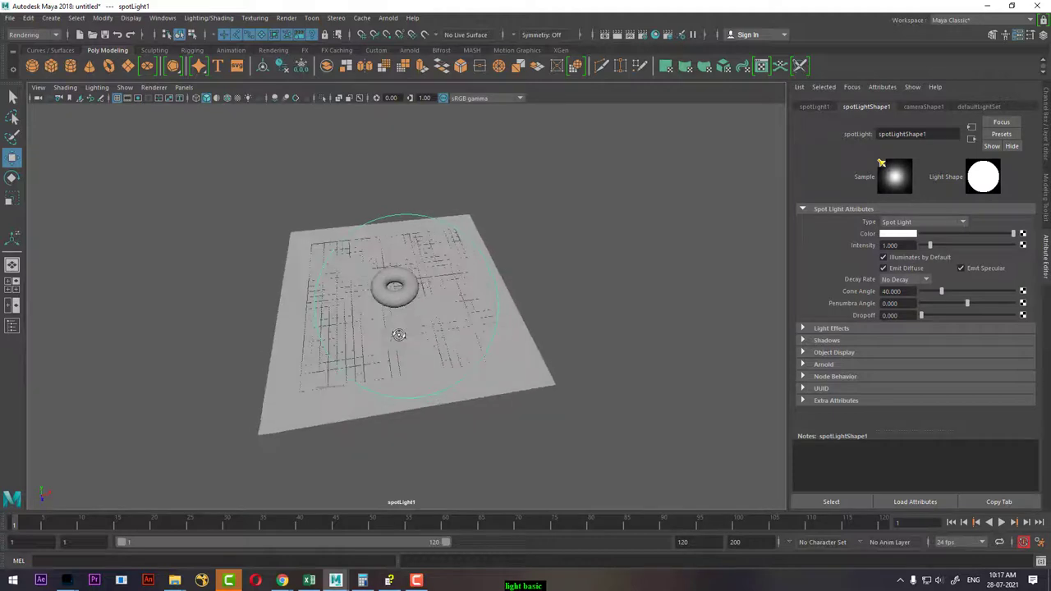
{"action": "key", "text": "space"}
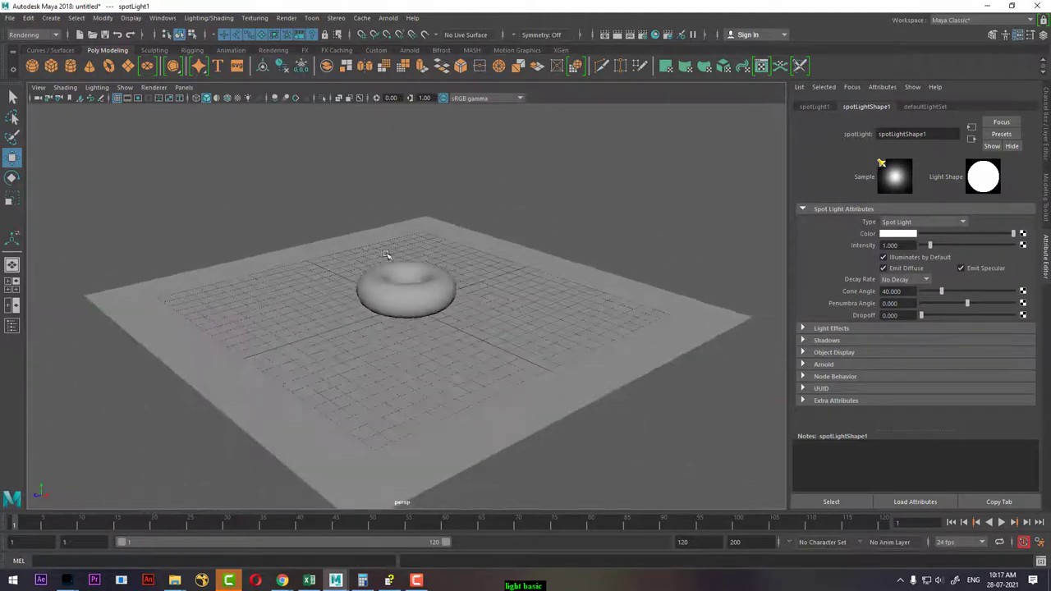
Step: Preview the scene with its own lights in the viewport and start a test render
{"action": "key", "text": "t"}
{"action": "scroll", "coordinate": [325, 238], "scroll_direction": "down", "scroll_amount": 5}
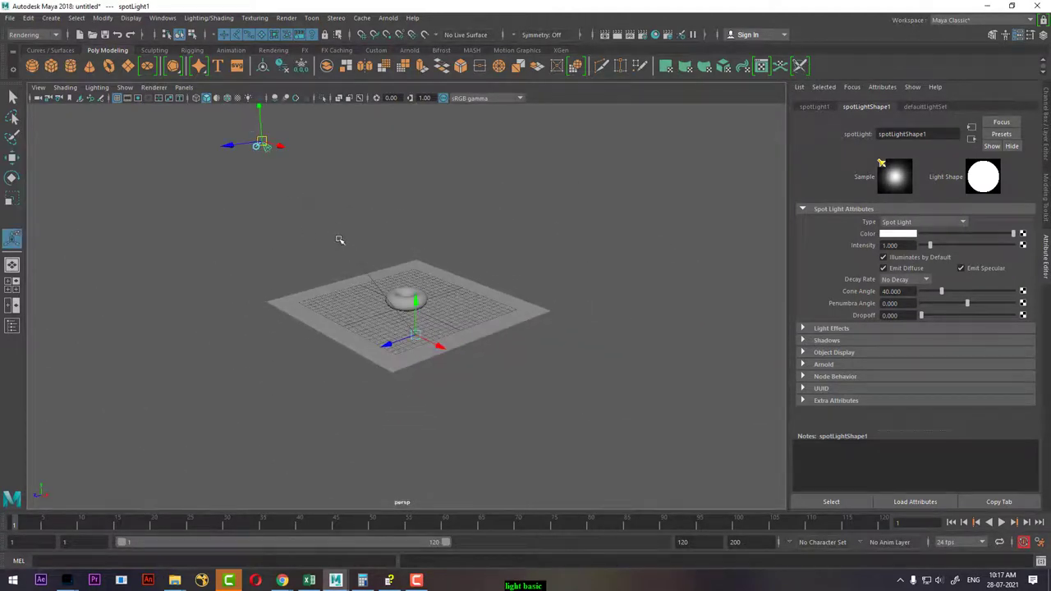
{"action": "key", "text": "7"}
{"action": "left_click_drag", "start_coordinate": [333, 238], "coordinate": [352, 307], "text": "alt"}
{"action": "scroll", "coordinate": [439, 383], "scroll_direction": "up", "scroll_amount": 4}
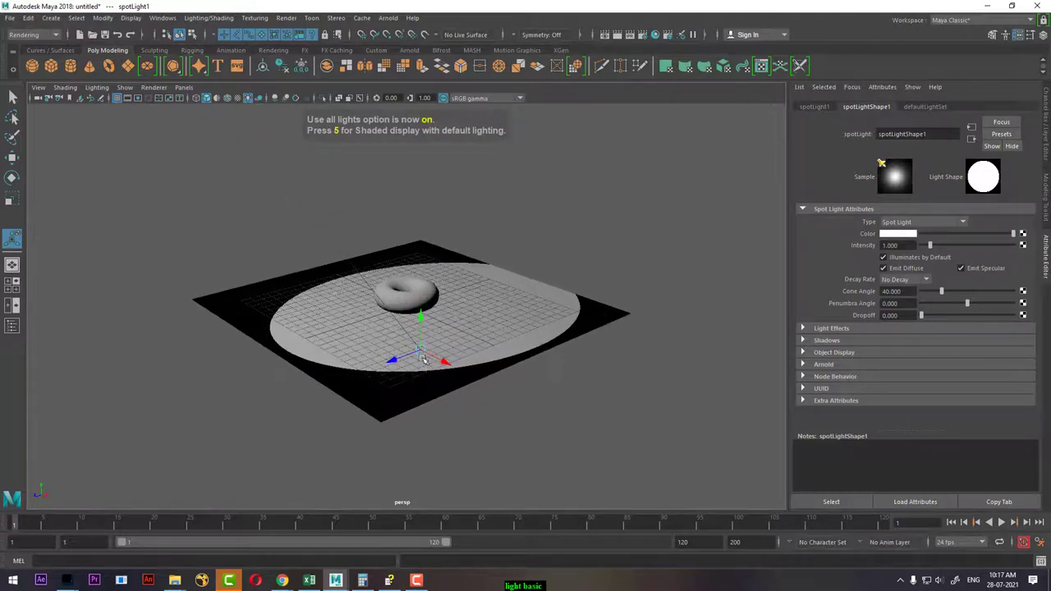
{"action": "scroll", "coordinate": [439, 384], "scroll_direction": "up", "scroll_amount": 3}
{"action": "left_click", "coordinate": [617, 35]}
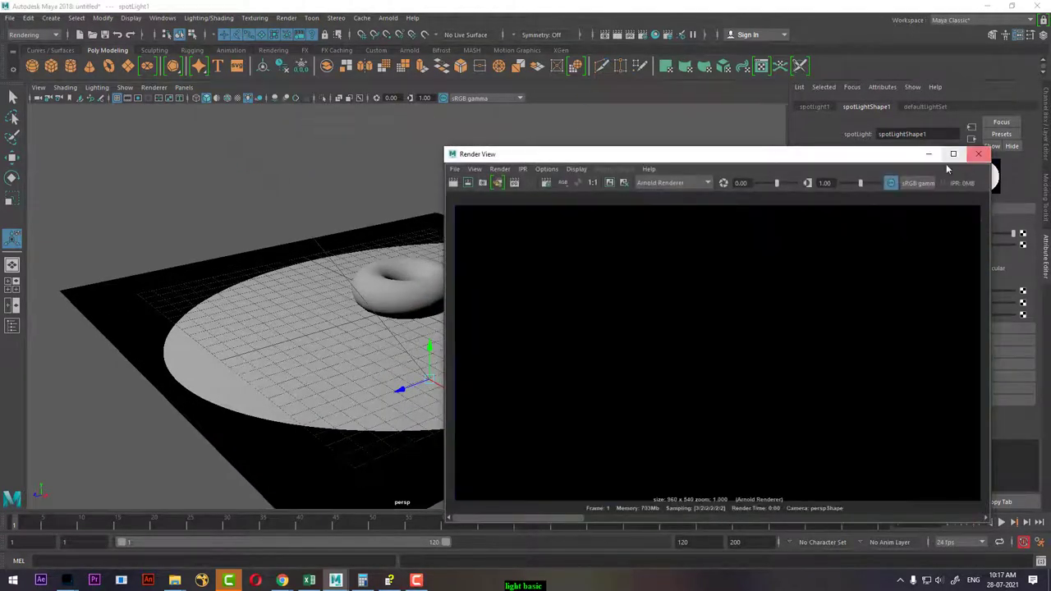
Step: Re-render the scene with the Maya Software renderer
{"action": "left_click", "coordinate": [679, 183]}
{"action": "left_click", "coordinate": [662, 196]}
{"action": "left_click", "coordinate": [453, 182]}
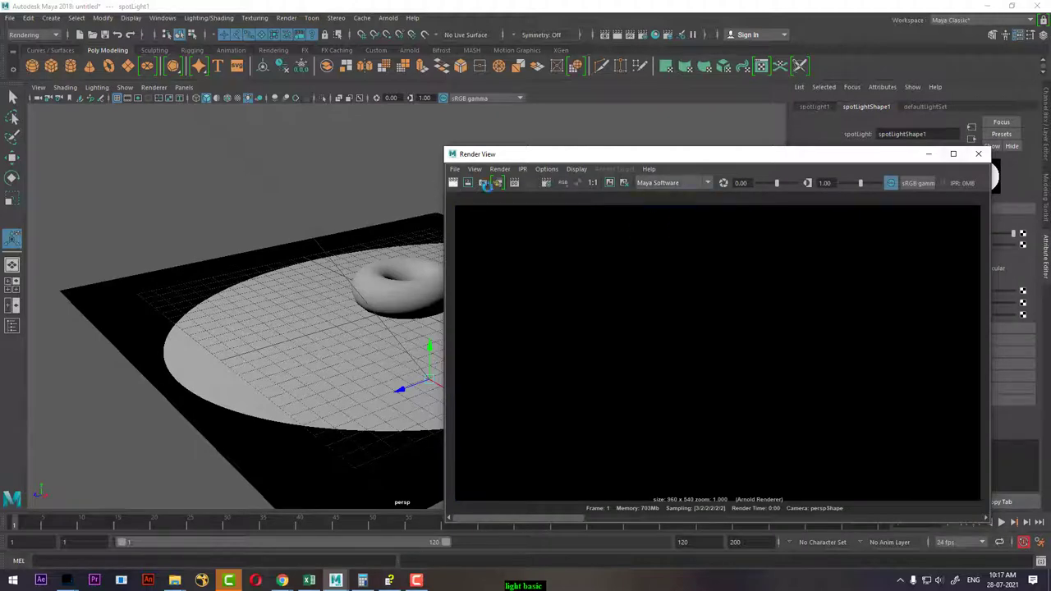
{"action": "left_click", "coordinate": [978, 154]}
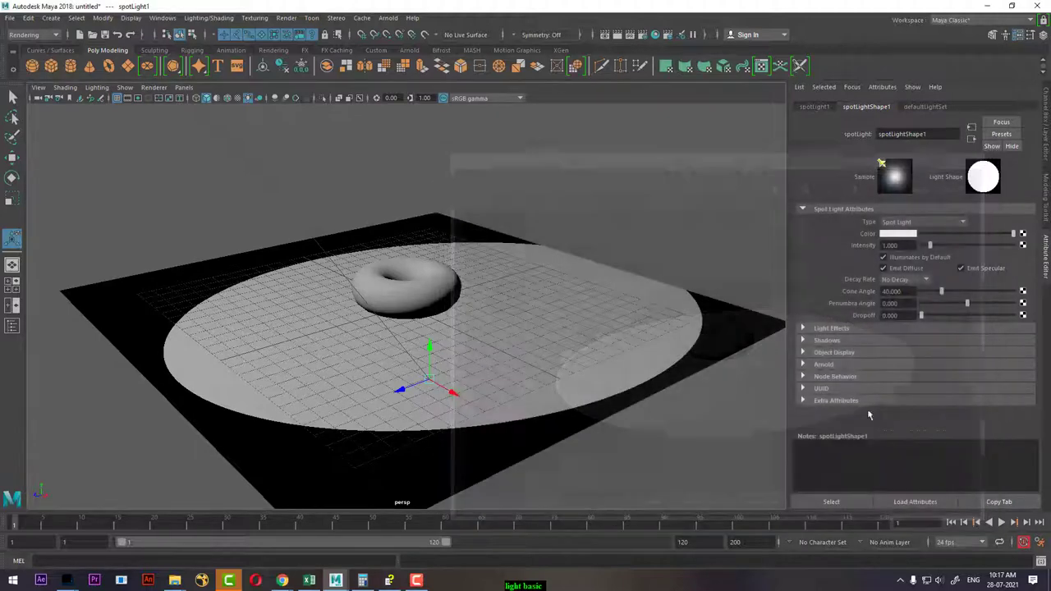
Step: Turn on depth map shadows with filter size 4 and render the torus shadow
{"action": "left_click", "coordinate": [829, 340]}
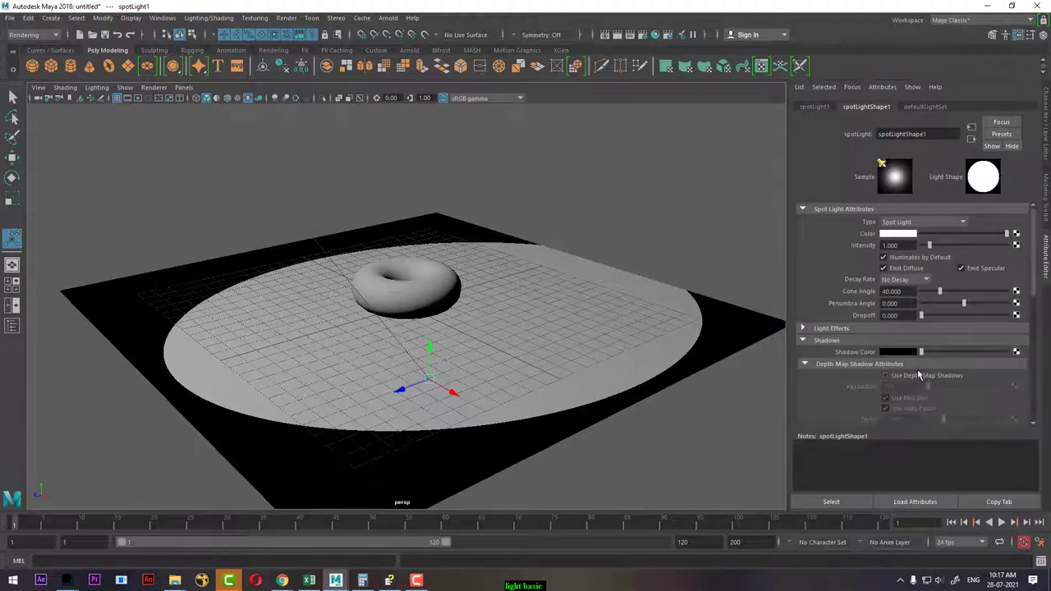
{"action": "left_click", "coordinate": [909, 379]}
{"action": "scroll", "coordinate": [909, 378], "scroll_direction": "down", "scroll_amount": 2}
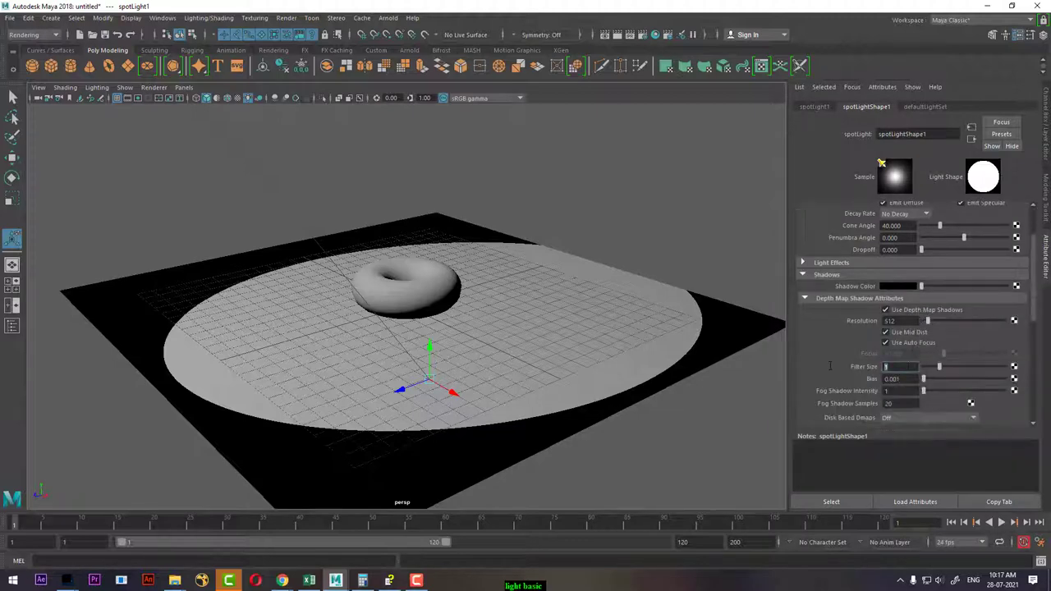
{"action": "type", "text": "4"}
{"action": "key", "text": "Return"}
{"action": "left_click", "coordinate": [620, 34]}
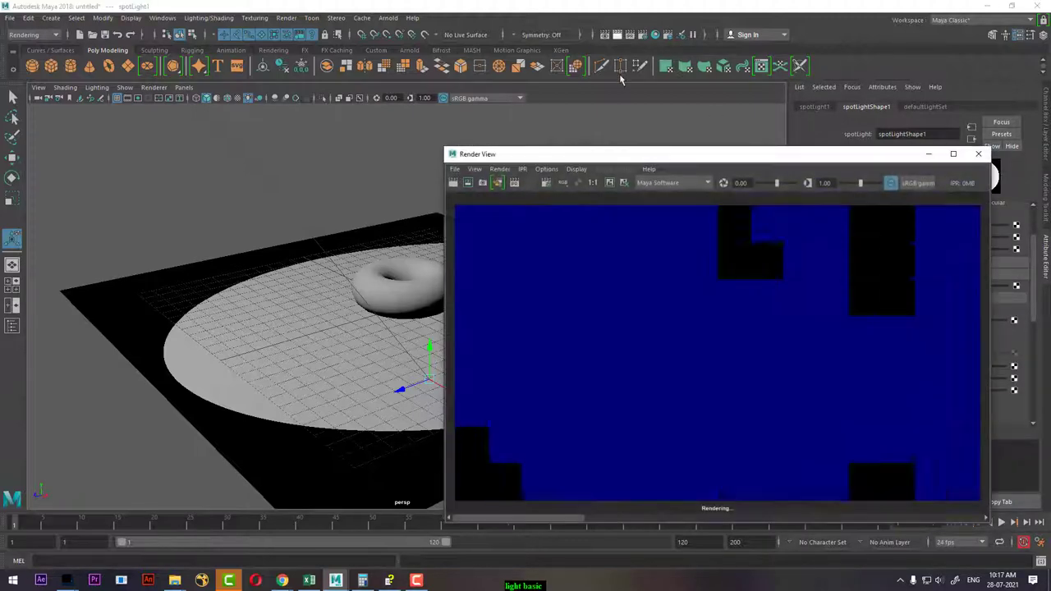
{"action": "left_click", "coordinate": [977, 153]}
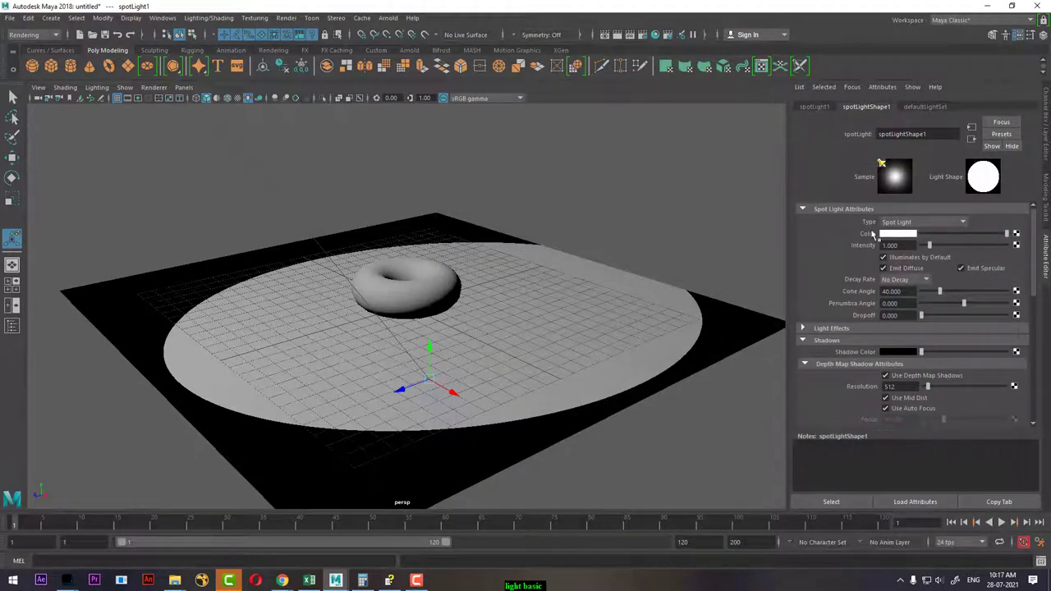
Step: Map Desktop\lit\tree.jpg as a file texture on the spot light's Color and render the projection
{"action": "left_click", "coordinate": [1015, 234]}
{"action": "left_click", "coordinate": [447, 287]}
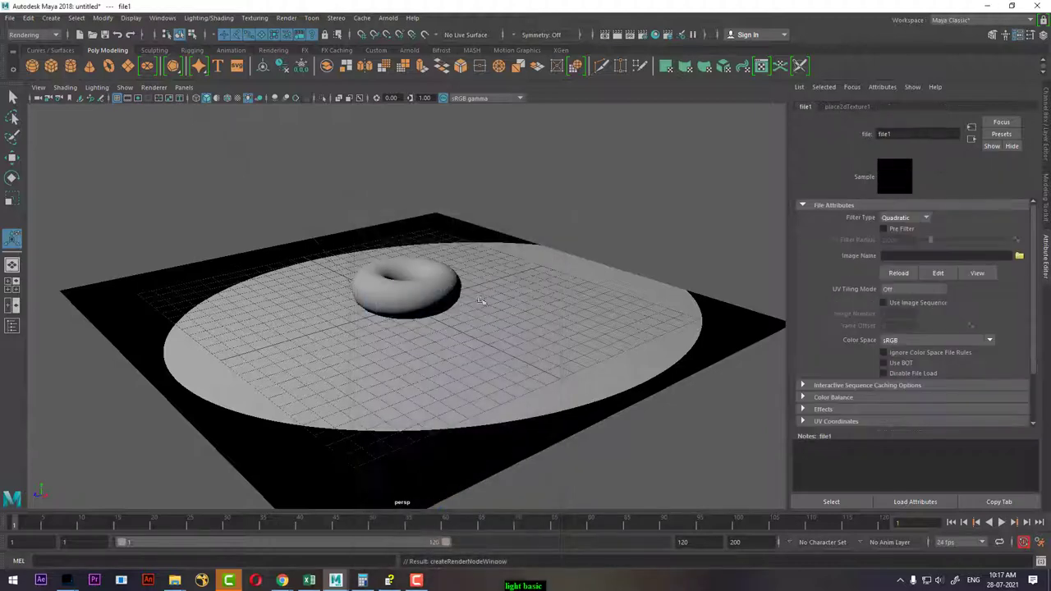
{"action": "left_click", "coordinate": [1019, 256]}
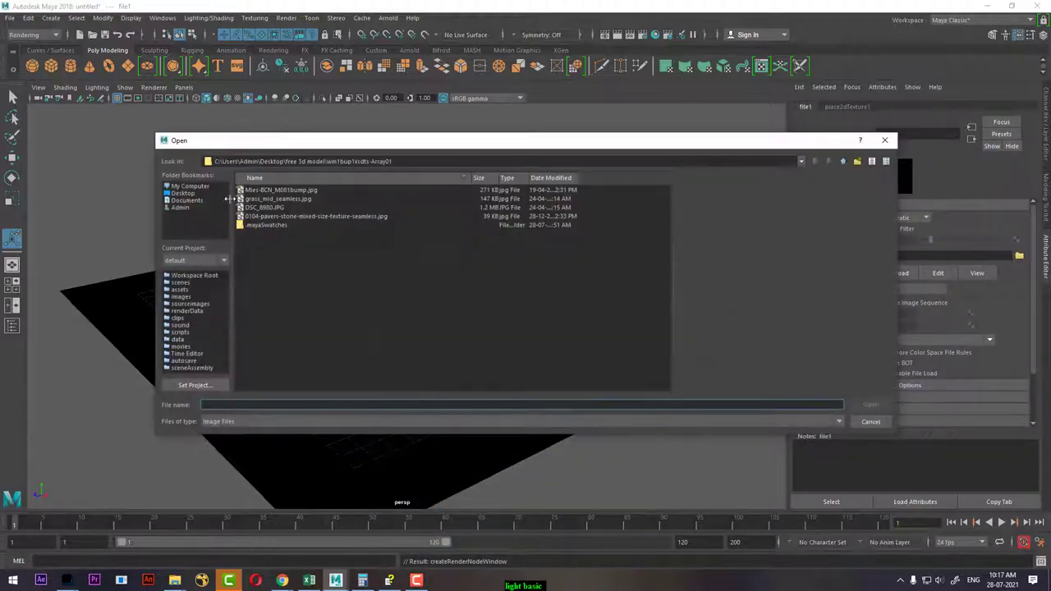
{"action": "left_click", "coordinate": [183, 193]}
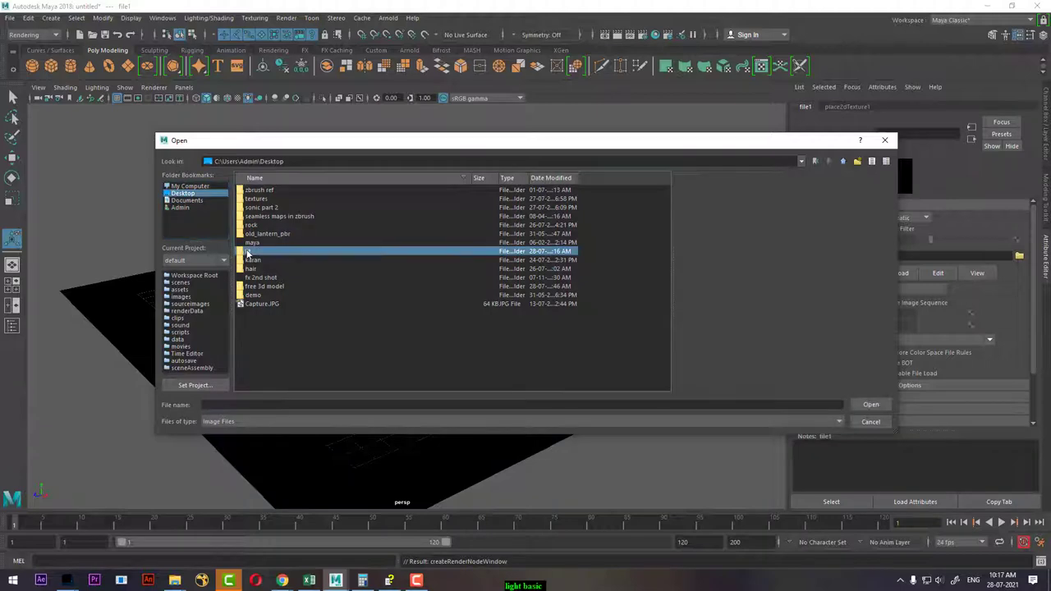
{"action": "double_click", "coordinate": [249, 252]}
{"action": "left_click", "coordinate": [254, 199]}
{"action": "double_click", "coordinate": [254, 199]}
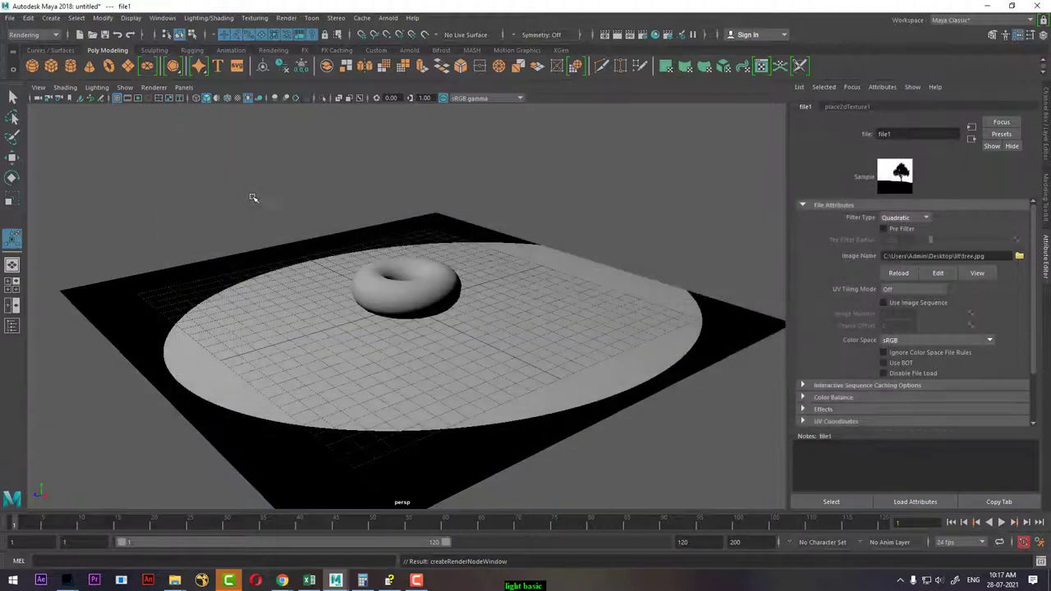
{"action": "mouse_move", "coordinate": [382, 293]}
{"action": "left_mouse_down", "text": "alt"}
{"action": "mouse_move", "coordinate": [434, 339]}
{"action": "mouse_move", "coordinate": [459, 328]}
{"action": "left_mouse_up", "text": "alt"}
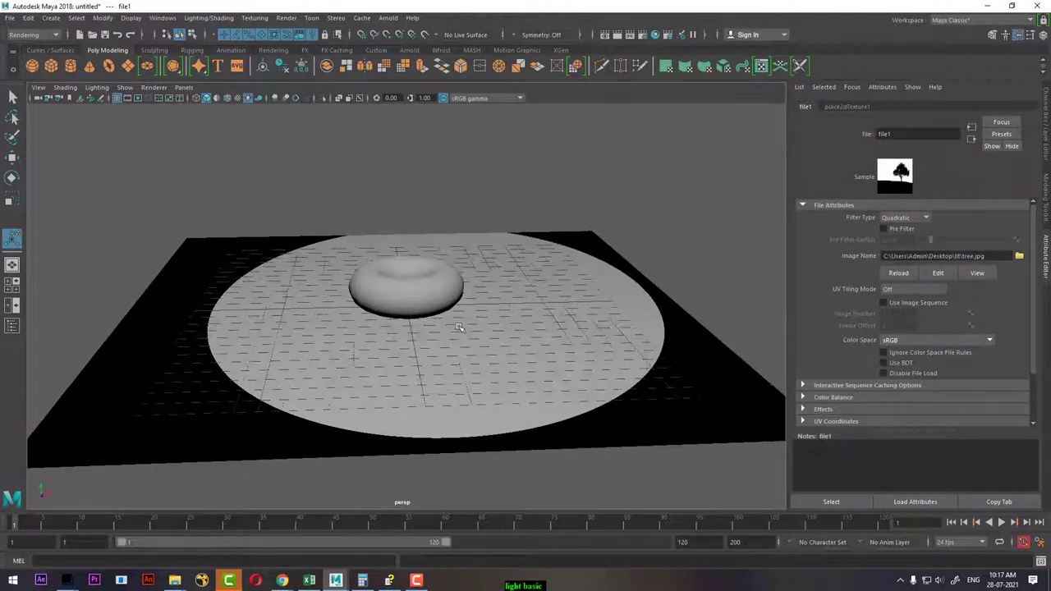
{"action": "left_click", "coordinate": [616, 35]}
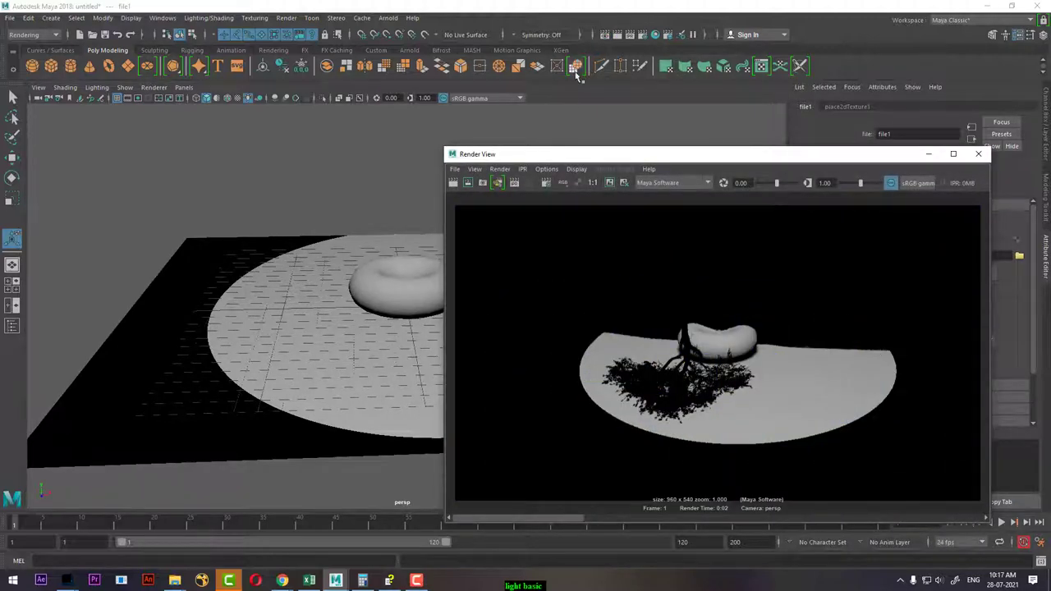
Step: Light the viewport with all scene lights and turn on viewport shadows
{"action": "mouse_move", "coordinate": [348, 359]}
{"action": "left_mouse_down", "text": "alt"}
{"action": "mouse_move", "coordinate": [491, 374]}
{"action": "mouse_move", "coordinate": [488, 364]}
{"action": "mouse_move", "coordinate": [327, 373]}
{"action": "mouse_move", "coordinate": [305, 321]}
{"action": "mouse_move", "coordinate": [338, 326]}
{"action": "left_mouse_up", "text": "alt"}
{"action": "key", "text": "7"}
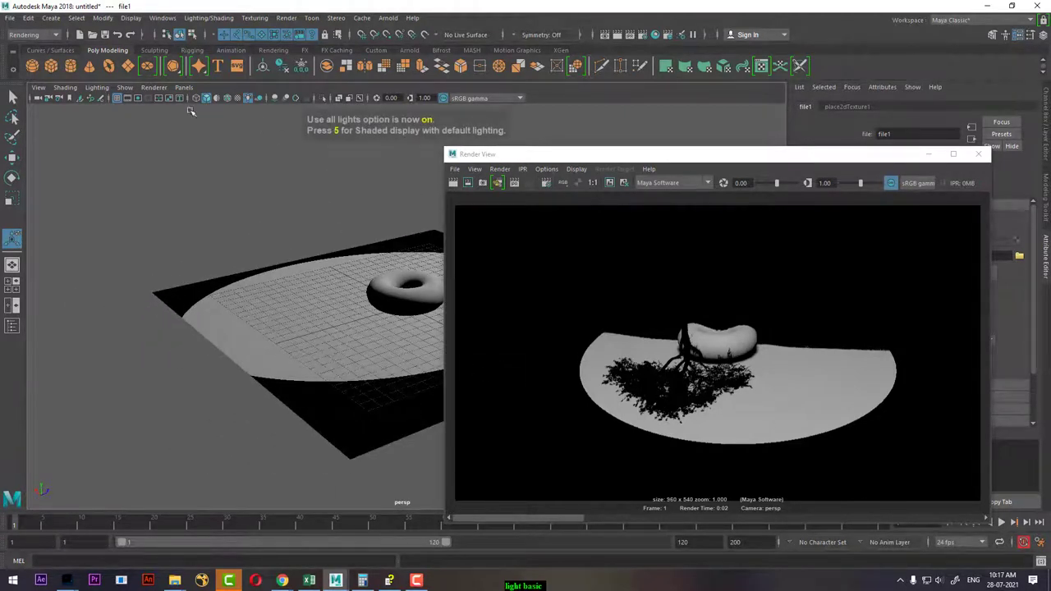
{"action": "left_click", "coordinate": [65, 87]}
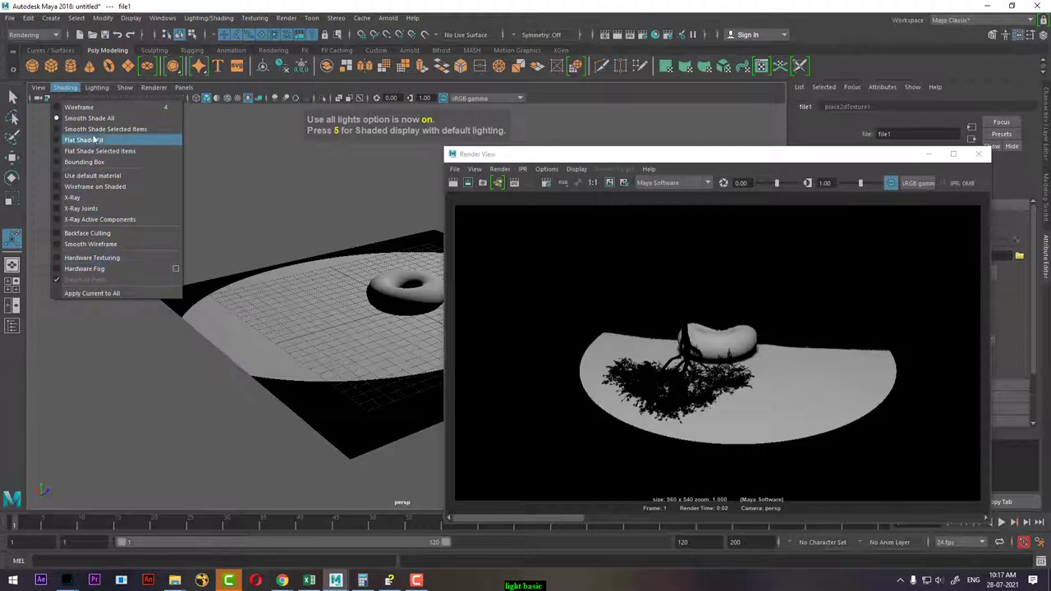
{"action": "left_click", "coordinate": [96, 87]}
{"action": "left_click", "coordinate": [108, 178]}
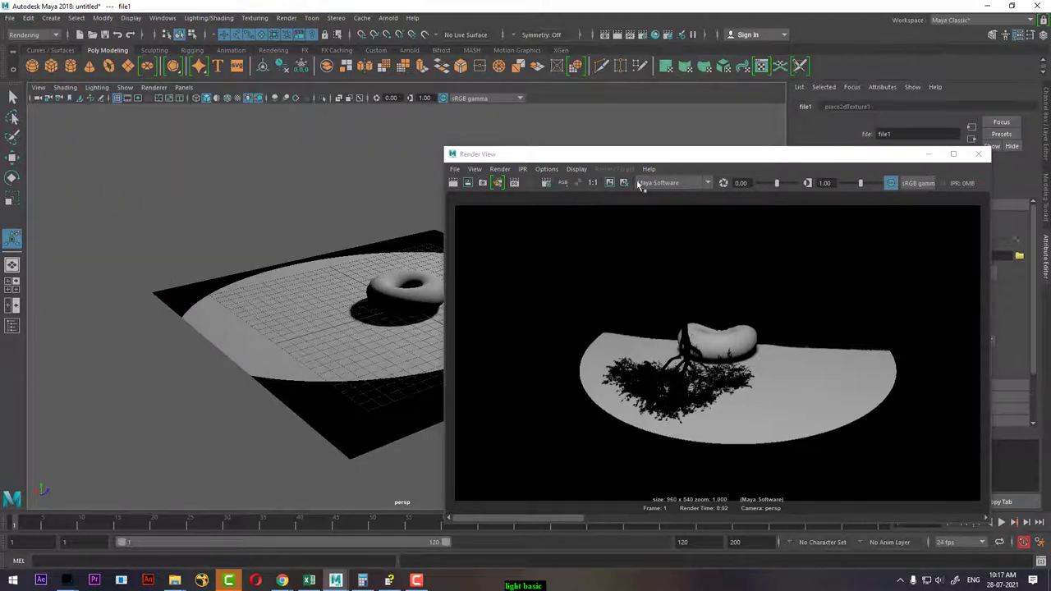
Step: Lower the spotlight toward the plane, adjust its aim, and re-render
{"action": "left_click_drag", "start_coordinate": [644, 154], "coordinate": [739, 143]}
{"action": "mouse_move", "coordinate": [501, 242]}
{"action": "left_mouse_down", "text": "alt"}
{"action": "mouse_move", "coordinate": [351, 372]}
{"action": "mouse_move", "coordinate": [318, 322]}
{"action": "left_mouse_up", "text": "alt"}
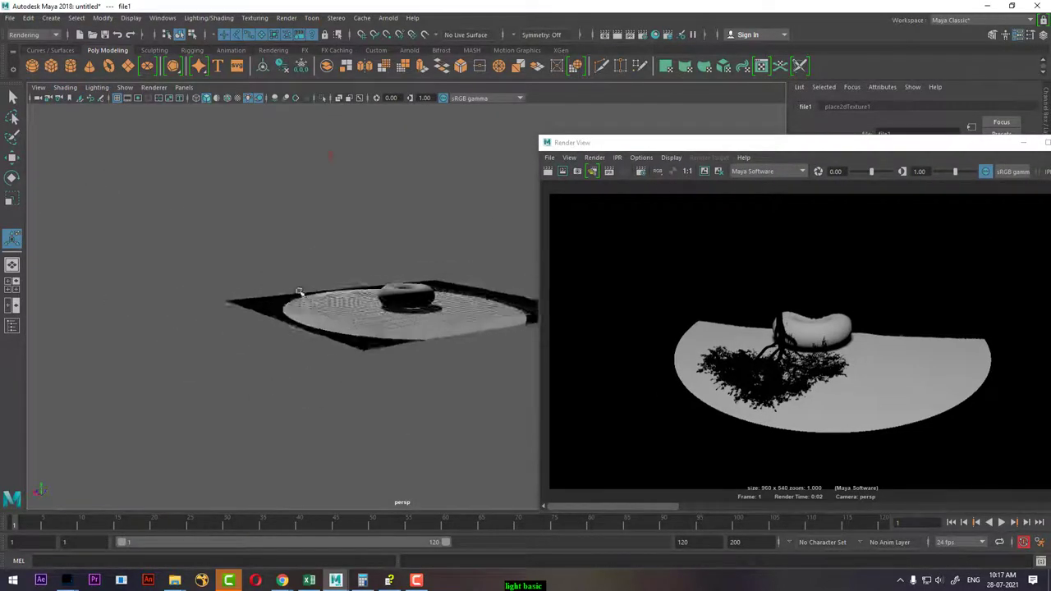
{"action": "right_click_drag", "start_coordinate": [317, 322], "coordinate": [298, 201], "text": "alt"}
{"action": "left_click", "coordinate": [295, 184]}
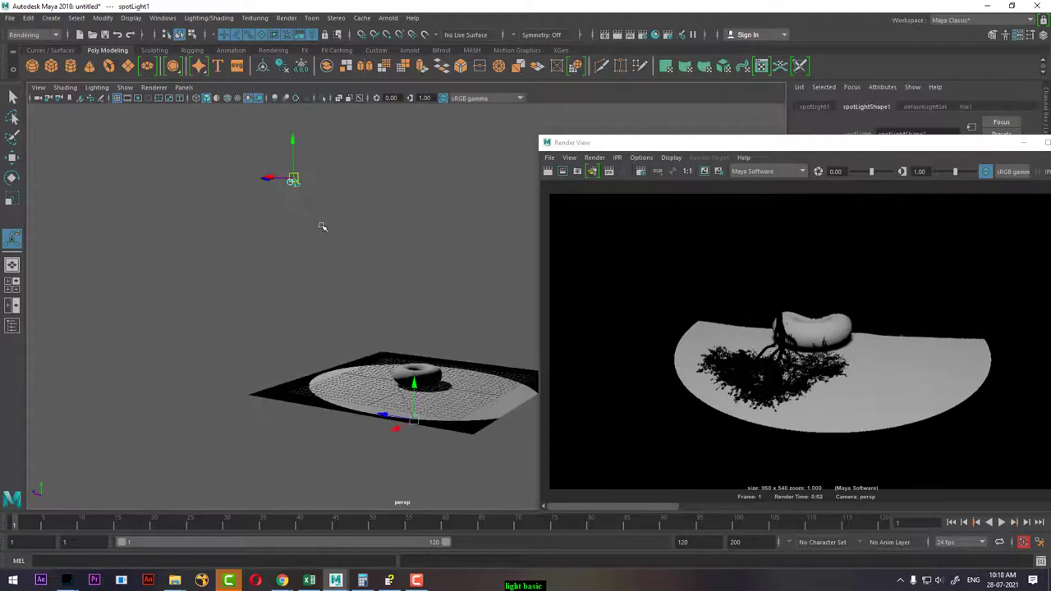
{"action": "left_click_drag", "start_coordinate": [293, 141], "coordinate": [259, 282]}
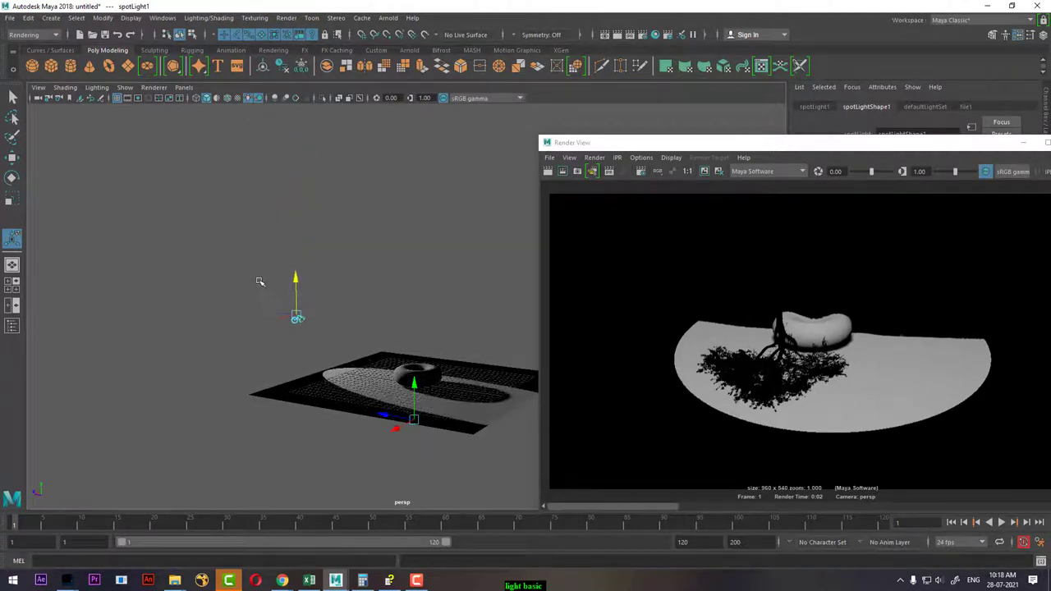
{"action": "mouse_move", "coordinate": [424, 402]}
{"action": "left_mouse_down"}
{"action": "mouse_move", "coordinate": [422, 375]}
{"action": "mouse_move", "coordinate": [459, 329]}
{"action": "mouse_move", "coordinate": [460, 363]}
{"action": "left_mouse_up"}
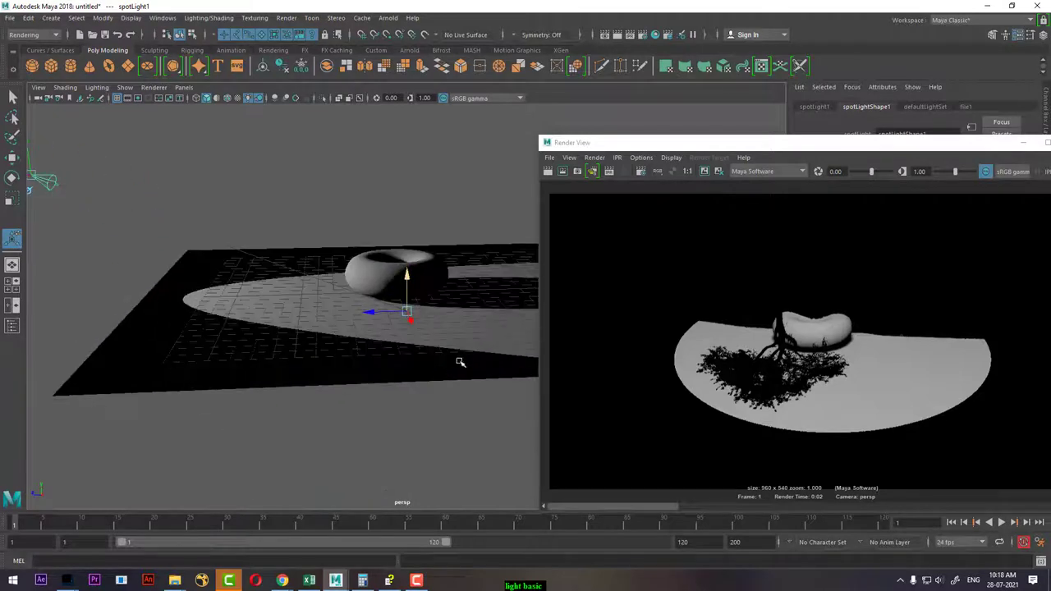
{"action": "left_click", "coordinate": [592, 172]}
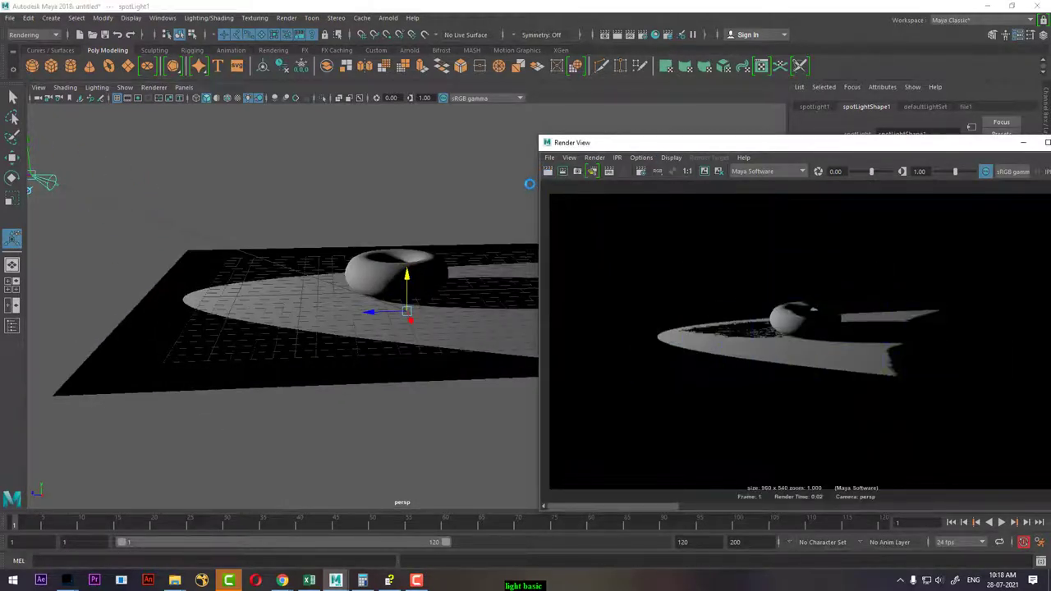
Step: Re-render the torus from two new orbit angles and display the spotlight's values
{"action": "mouse_move", "coordinate": [500, 204]}
{"action": "left_mouse_down", "text": "alt"}
{"action": "mouse_move", "coordinate": [327, 374]}
{"action": "mouse_move", "coordinate": [345, 385]}
{"action": "left_mouse_up", "text": "alt"}
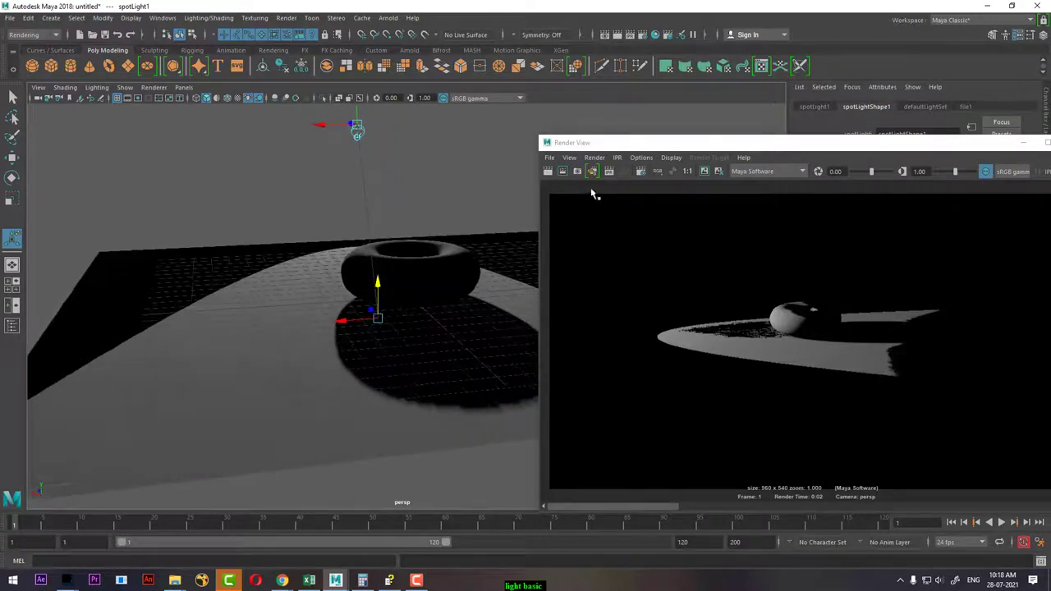
{"action": "left_click", "coordinate": [547, 170]}
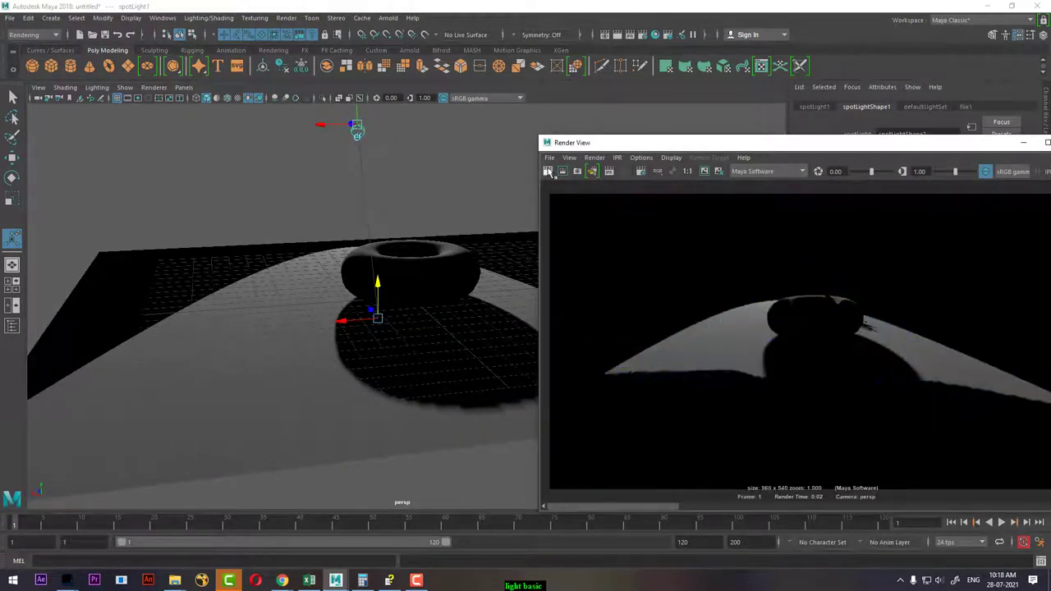
{"action": "left_click_drag", "start_coordinate": [502, 345], "coordinate": [492, 338], "text": "alt"}
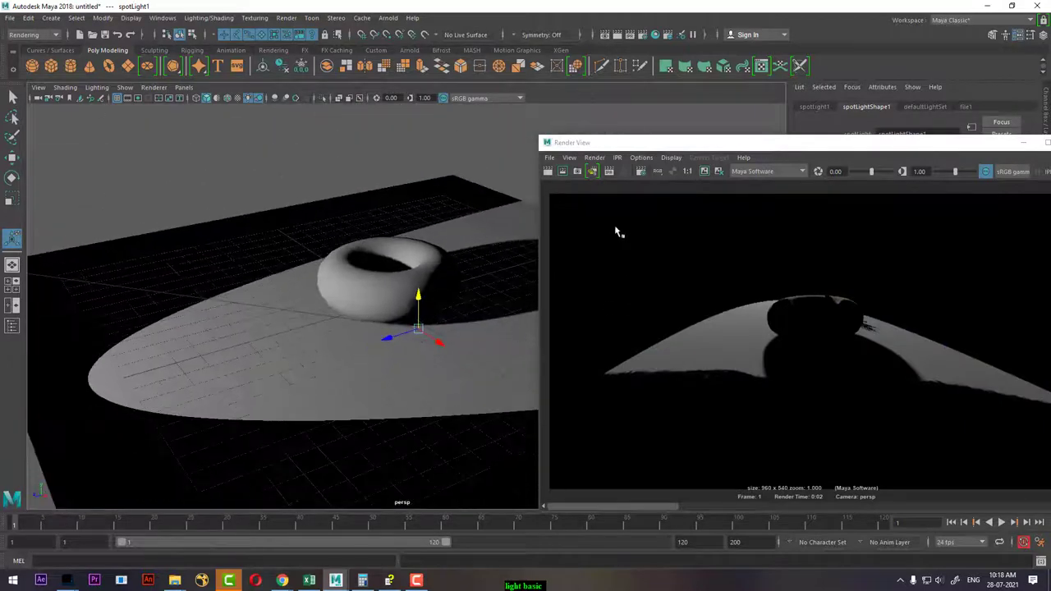
{"action": "left_click", "coordinate": [547, 170]}
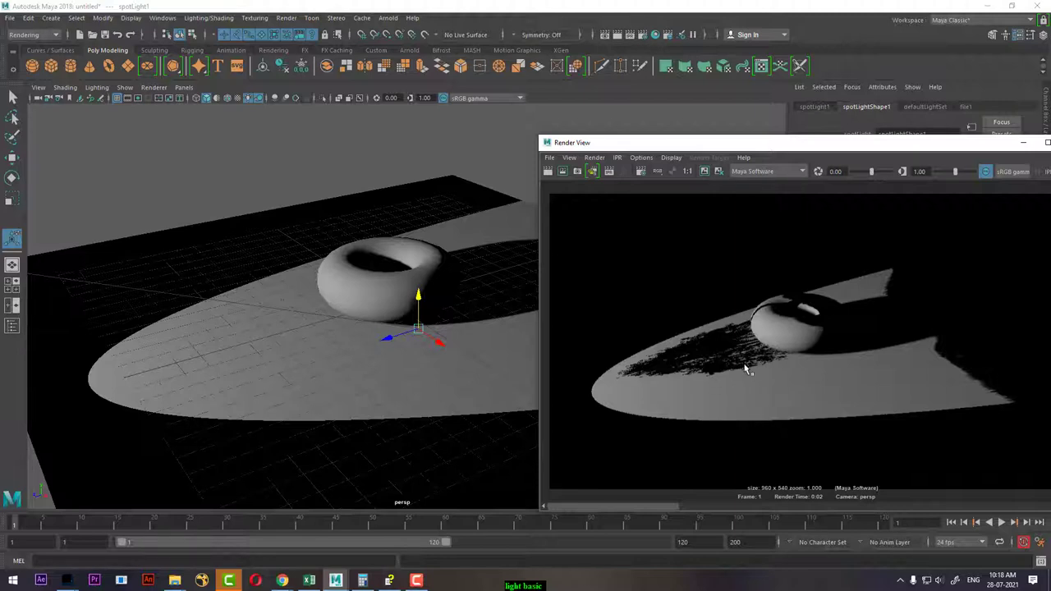
{"action": "left_click_drag", "start_coordinate": [505, 400], "coordinate": [163, 374], "text": "alt"}
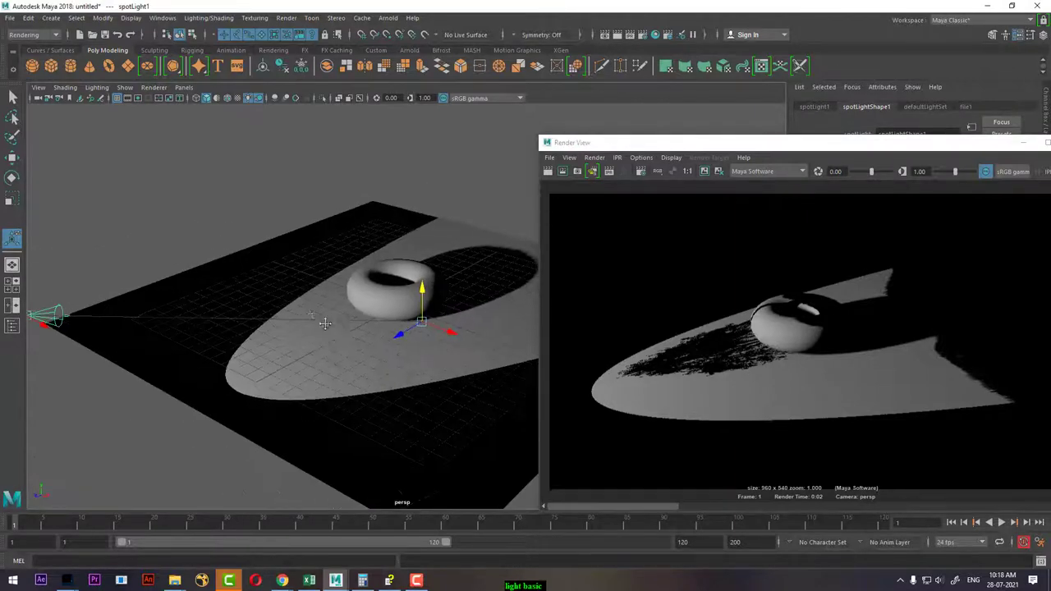
{"action": "key", "text": "ctrl+a"}
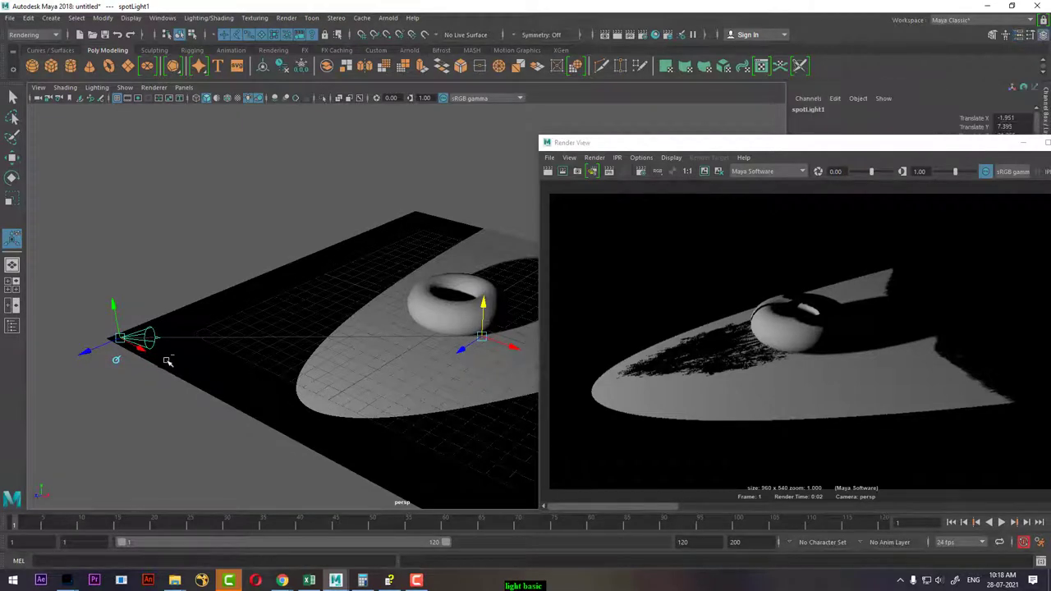
Step: Close the render preview and reselect the spotlight
{"action": "left_click", "coordinate": [1024, 143]}
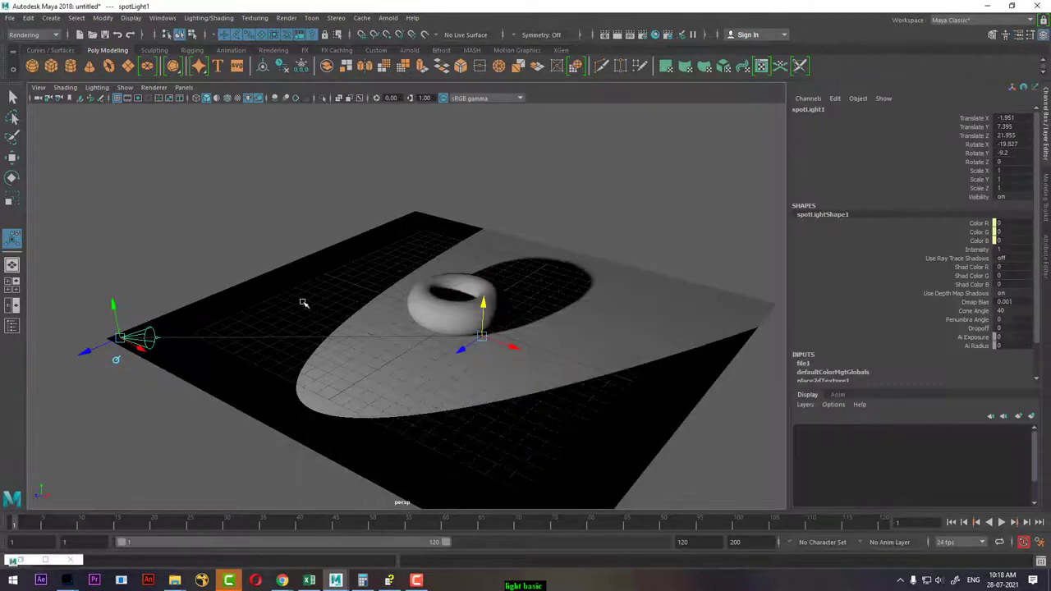
{"action": "left_click", "coordinate": [185, 221]}
{"action": "left_click", "coordinate": [150, 341]}
Step: Drag the spotlight's cone angle out to about 136.691 degrees so the whole plane is lit
{"action": "mouse_move", "coordinate": [150, 341]}
{"action": "left_mouse_down", "text": "alt"}
{"action": "mouse_move", "coordinate": [104, 357]}
{"action": "mouse_move", "coordinate": [261, 369]}
{"action": "mouse_move", "coordinate": [141, 278]}
{"action": "left_mouse_up", "text": "alt"}
{"action": "mouse_move", "coordinate": [144, 270]}
{"action": "right_mouse_down", "text": "alt"}
{"action": "mouse_move", "coordinate": [263, 354]}
{"action": "mouse_move", "coordinate": [509, 326]}
{"action": "mouse_move", "coordinate": [500, 288]}
{"action": "right_mouse_up", "text": "alt"}
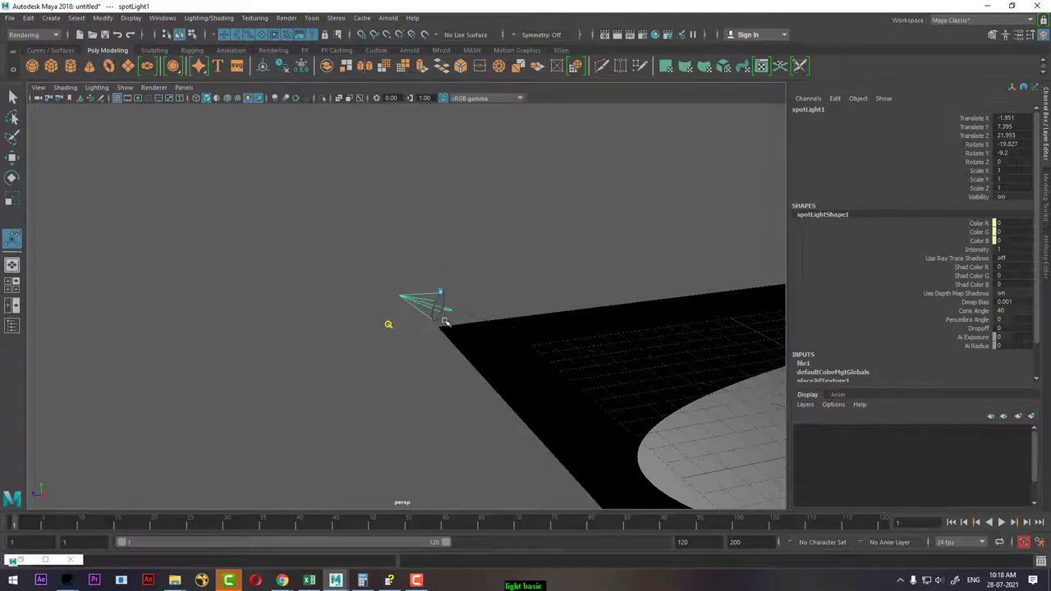
{"action": "mouse_move", "coordinate": [444, 292]}
{"action": "left_mouse_down"}
{"action": "mouse_move", "coordinate": [463, 234]}
{"action": "mouse_move", "coordinate": [490, 399]}
{"action": "mouse_move", "coordinate": [605, 413]}
{"action": "mouse_move", "coordinate": [531, 345]}
{"action": "left_mouse_up"}
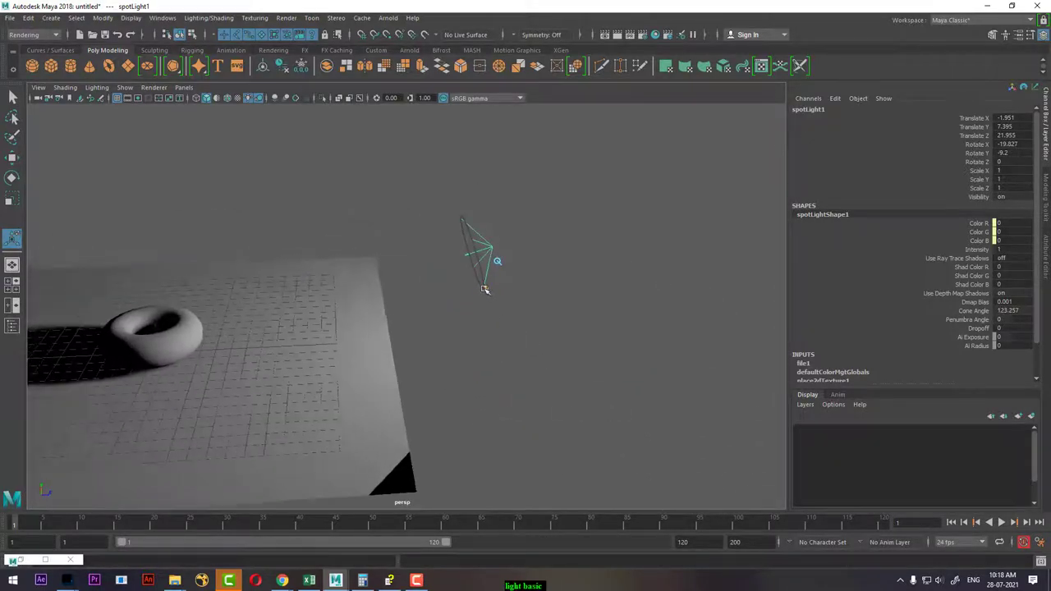
{"action": "mouse_move", "coordinate": [484, 289]}
{"action": "left_mouse_down"}
{"action": "mouse_move", "coordinate": [497, 300]}
{"action": "mouse_move", "coordinate": [444, 344]}
{"action": "mouse_move", "coordinate": [436, 304]}
{"action": "mouse_move", "coordinate": [481, 272]}
{"action": "mouse_move", "coordinate": [448, 348]}
{"action": "mouse_move", "coordinate": [450, 323]}
{"action": "mouse_move", "coordinate": [481, 294]}
{"action": "left_mouse_up"}
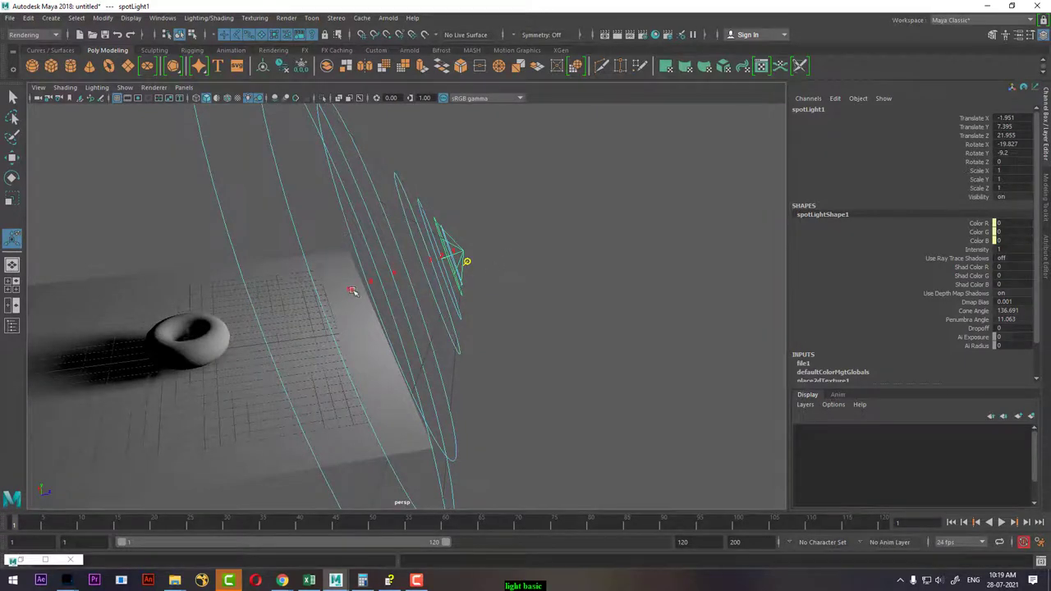
{"action": "mouse_move", "coordinate": [498, 258]}
{"action": "left_mouse_down", "text": "alt"}
{"action": "mouse_move", "coordinate": [482, 304]}
{"action": "mouse_move", "coordinate": [534, 286]}
{"action": "mouse_move", "coordinate": [569, 325]}
{"action": "left_mouse_up", "text": "alt"}
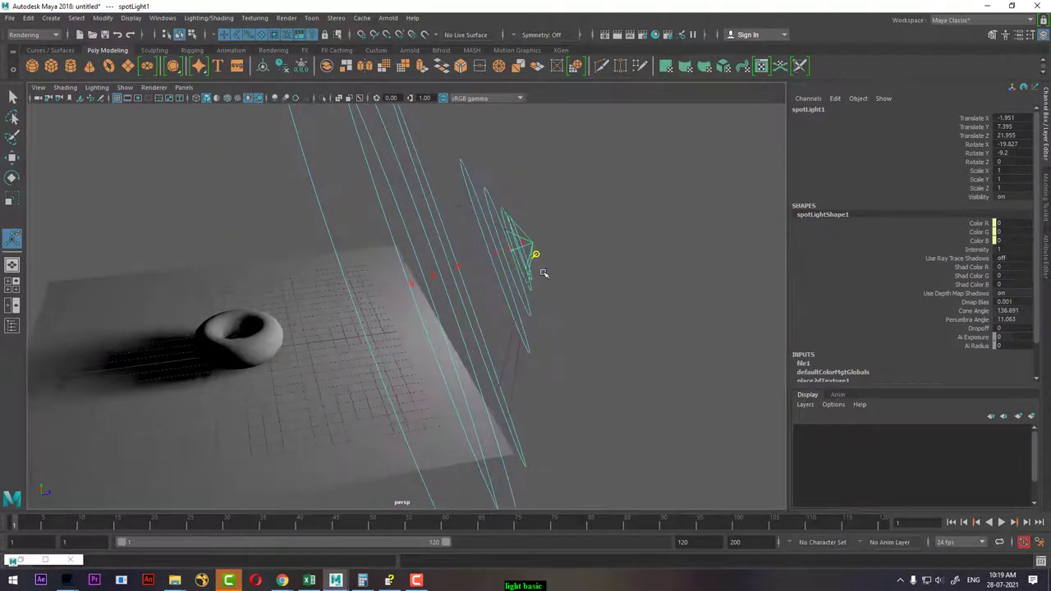
{"action": "left_click_drag", "start_coordinate": [542, 272], "coordinate": [587, 263], "text": "alt"}
Step: Open the spotlight's attributes and expand the Light Effects and Decay Regions sections
{"action": "key", "text": "ctrl+a"}
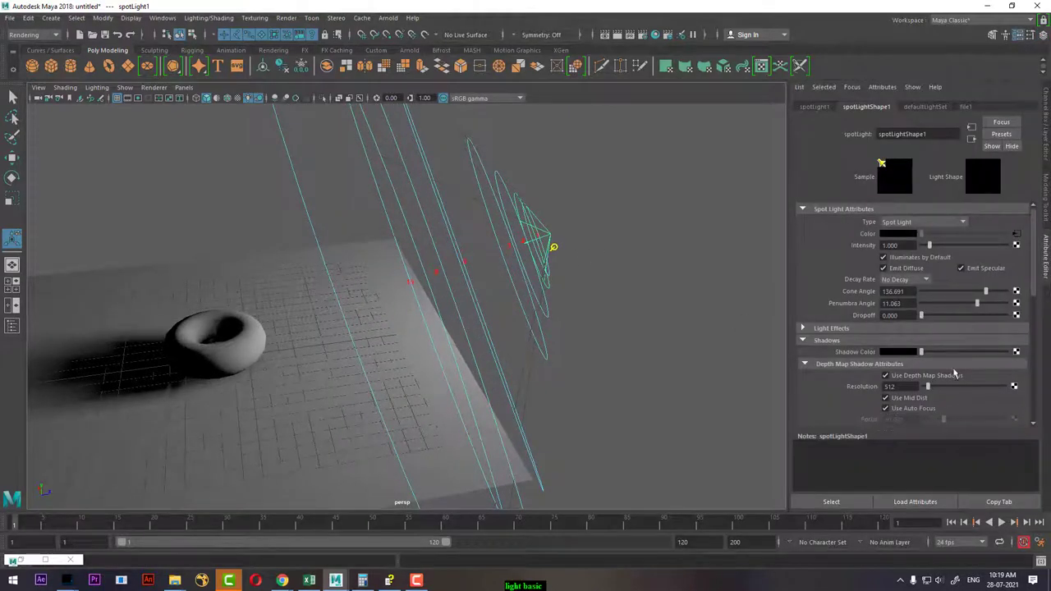
{"action": "scroll", "coordinate": [962, 386], "scroll_direction": "down", "scroll_amount": 3}
{"action": "scroll", "coordinate": [949, 389], "scroll_direction": "down", "scroll_amount": 3}
{"action": "scroll", "coordinate": [877, 400], "scroll_direction": "down", "scroll_amount": 2}
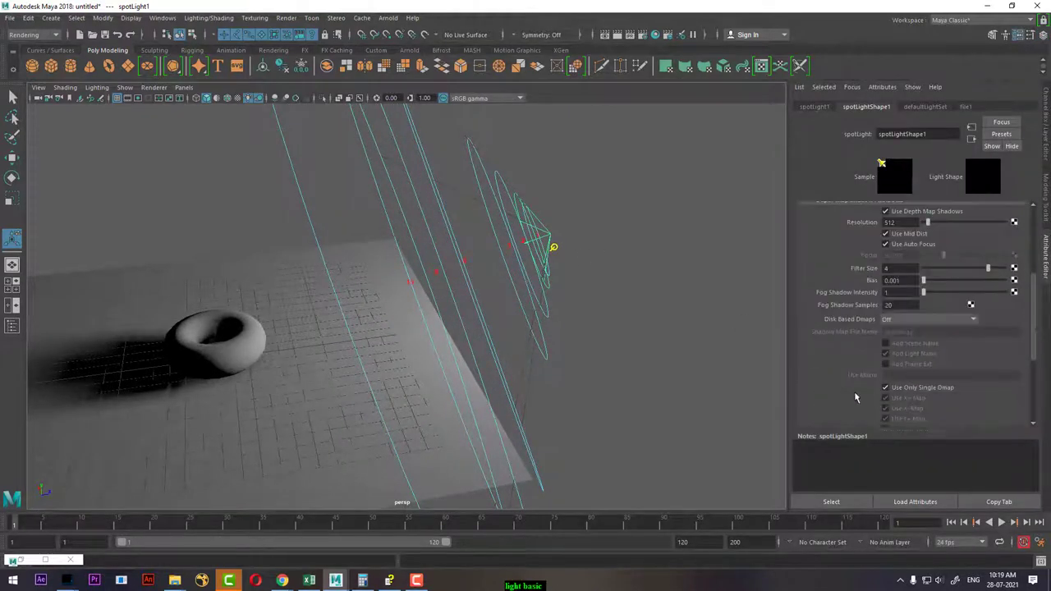
{"action": "scroll", "coordinate": [856, 394], "scroll_direction": "down", "scroll_amount": 3}
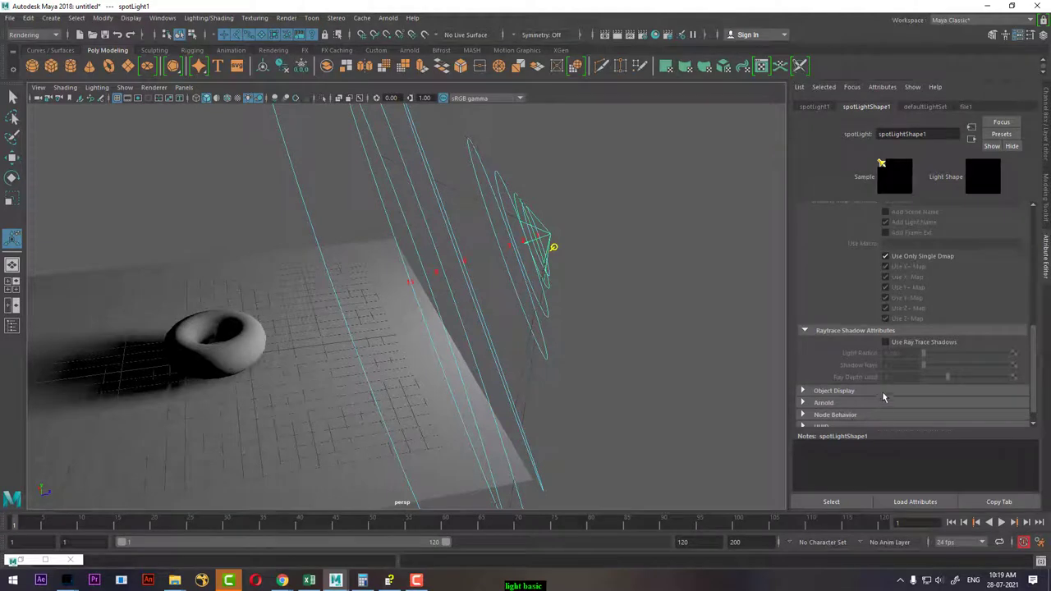
{"action": "scroll", "coordinate": [867, 389], "scroll_direction": "up", "scroll_amount": 3}
{"action": "scroll", "coordinate": [870, 393], "scroll_direction": "up", "scroll_amount": 2}
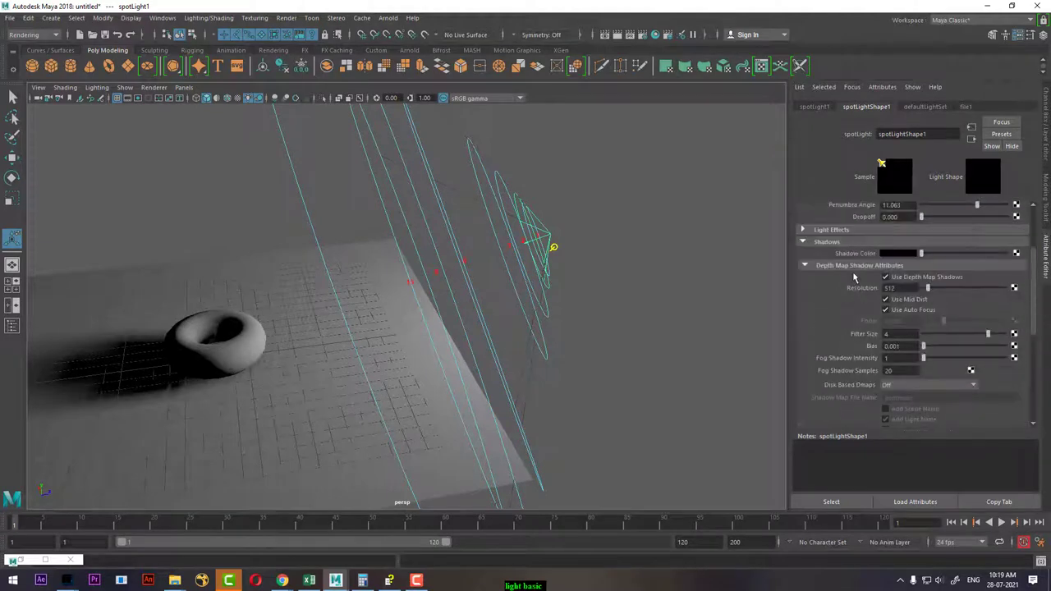
{"action": "scroll", "coordinate": [838, 332], "scroll_direction": "up", "scroll_amount": 2}
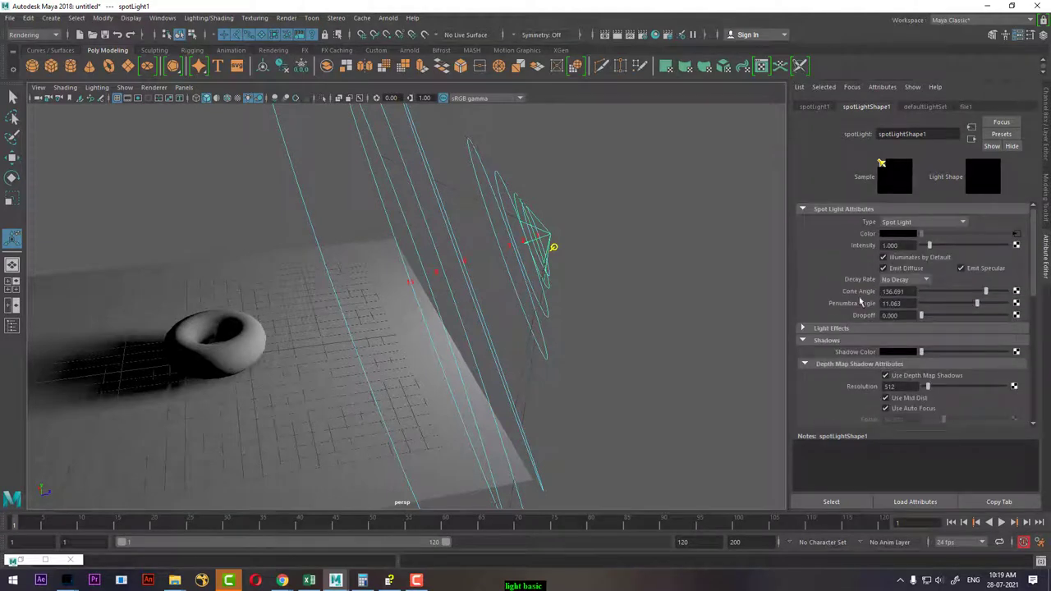
{"action": "left_click", "coordinate": [830, 329]}
{"action": "scroll", "coordinate": [858, 349], "scroll_direction": "down", "scroll_amount": 2}
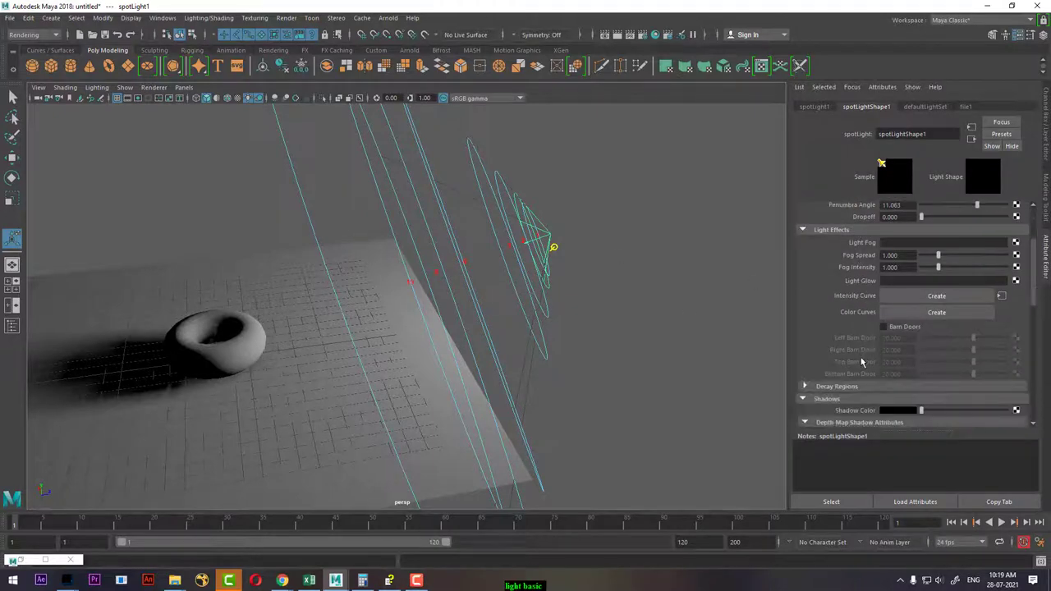
{"action": "left_click", "coordinate": [869, 386]}
{"action": "scroll", "coordinate": [864, 343], "scroll_direction": "down", "scroll_amount": 3}
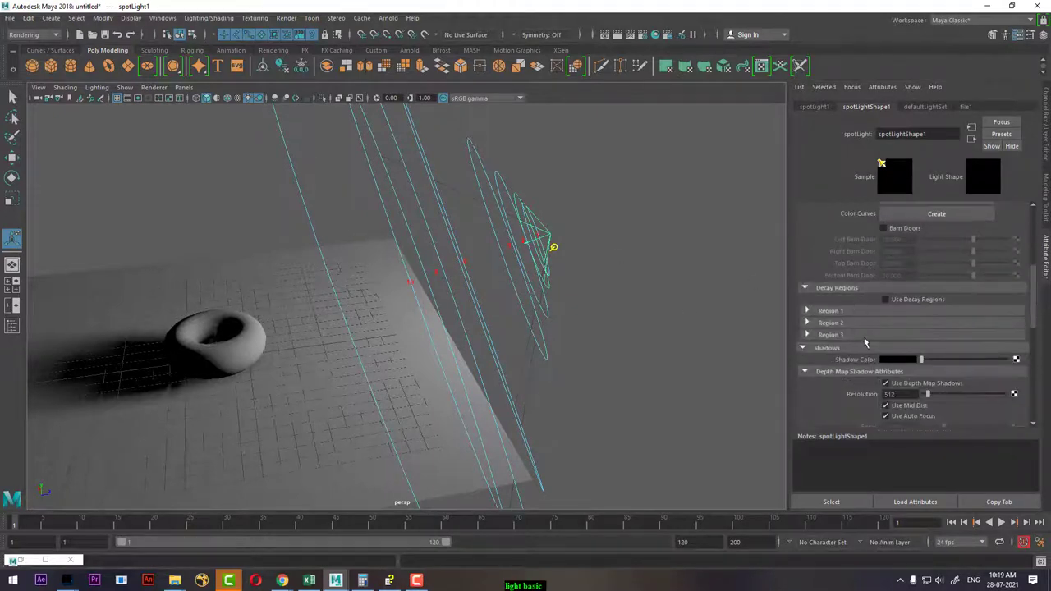
Step: Expand the Region 1, 2 and 3 distance settings and the Object Display section
{"action": "left_click", "coordinate": [831, 311]}
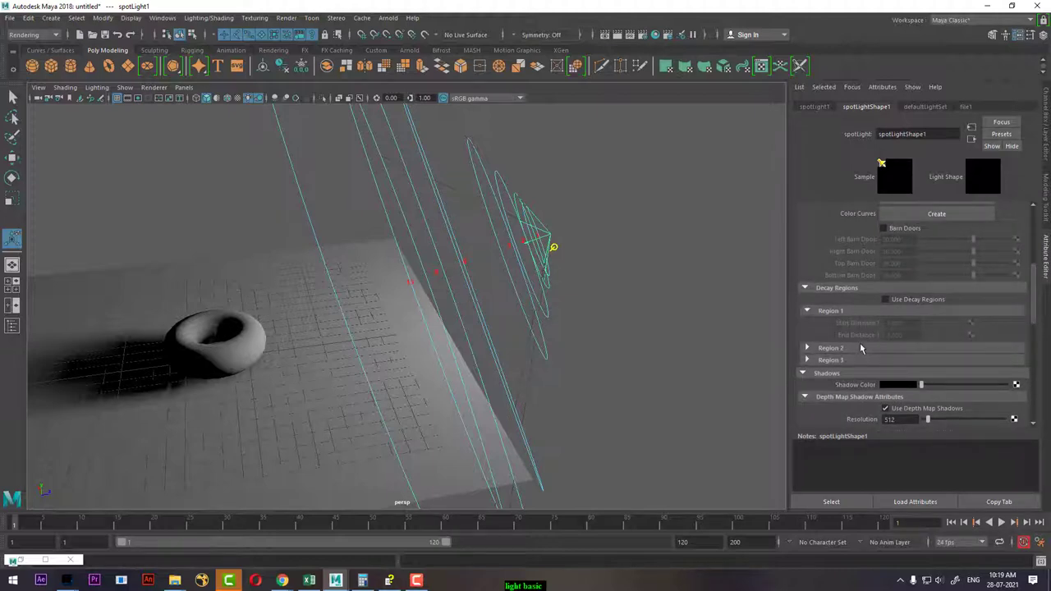
{"action": "left_click", "coordinate": [861, 347]}
{"action": "scroll", "coordinate": [864, 338], "scroll_direction": "down", "scroll_amount": 2}
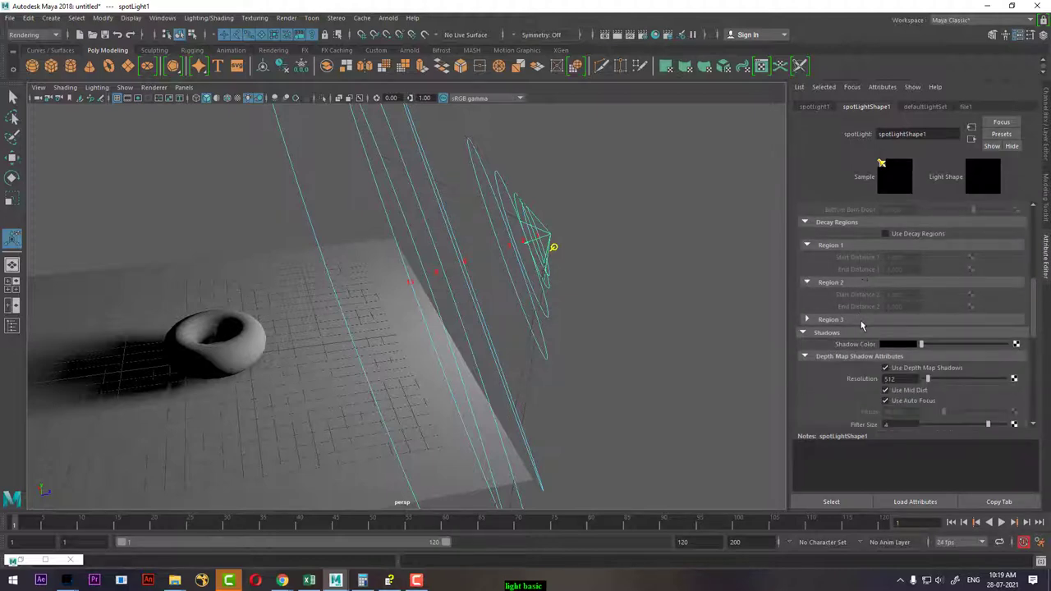
{"action": "left_click", "coordinate": [860, 321]}
{"action": "scroll", "coordinate": [894, 274], "scroll_direction": "down", "scroll_amount": 2}
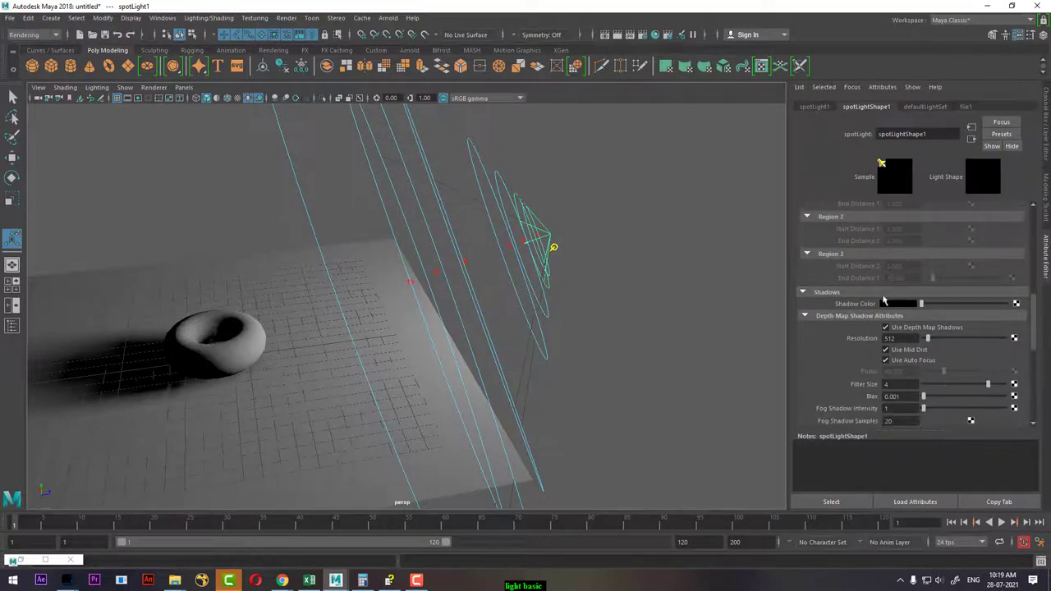
{"action": "scroll", "coordinate": [826, 353], "scroll_direction": "down", "scroll_amount": 3}
{"action": "scroll", "coordinate": [831, 355], "scroll_direction": "down", "scroll_amount": 2}
{"action": "scroll", "coordinate": [846, 386], "scroll_direction": "down", "scroll_amount": 2}
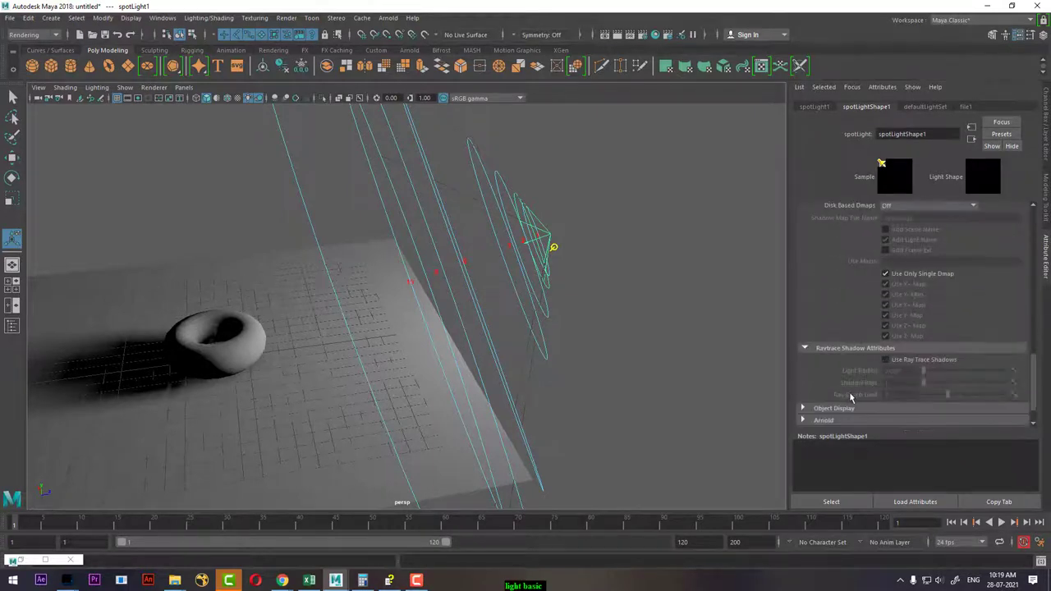
{"action": "left_click", "coordinate": [839, 411]}
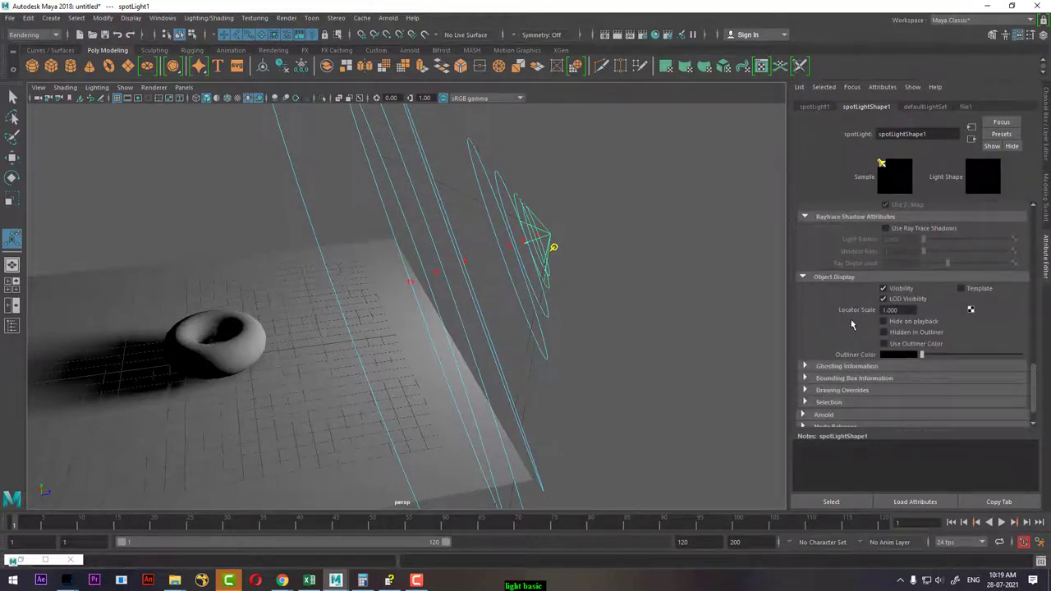
{"action": "scroll", "coordinate": [851, 326], "scroll_direction": "up", "scroll_amount": 3}
{"action": "scroll", "coordinate": [851, 328], "scroll_direction": "up", "scroll_amount": 2}
{"action": "scroll", "coordinate": [849, 333], "scroll_direction": "up", "scroll_amount": 3}
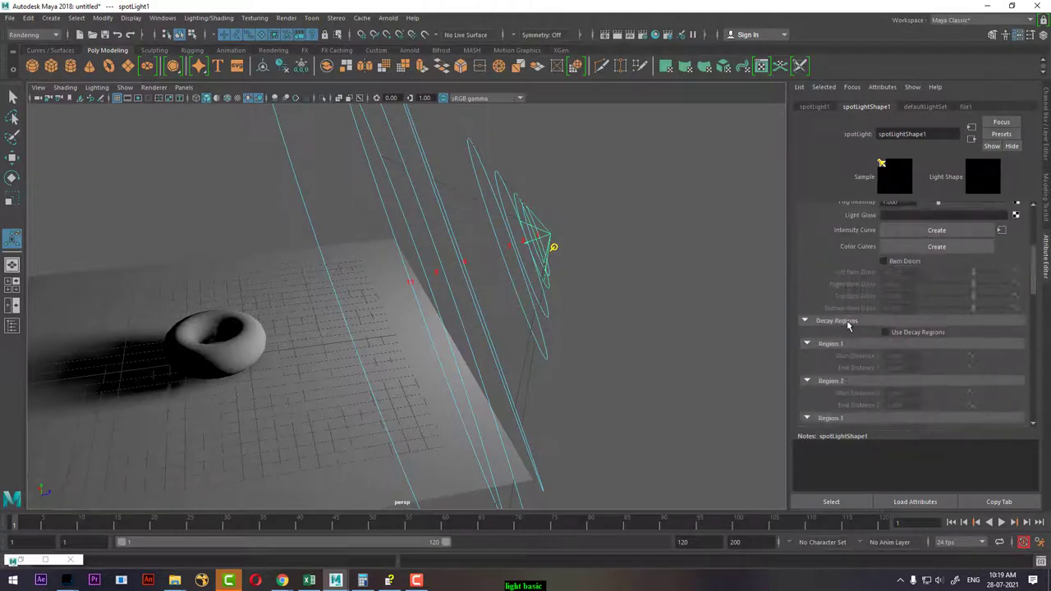
{"action": "scroll", "coordinate": [849, 345], "scroll_direction": "up", "scroll_amount": 2}
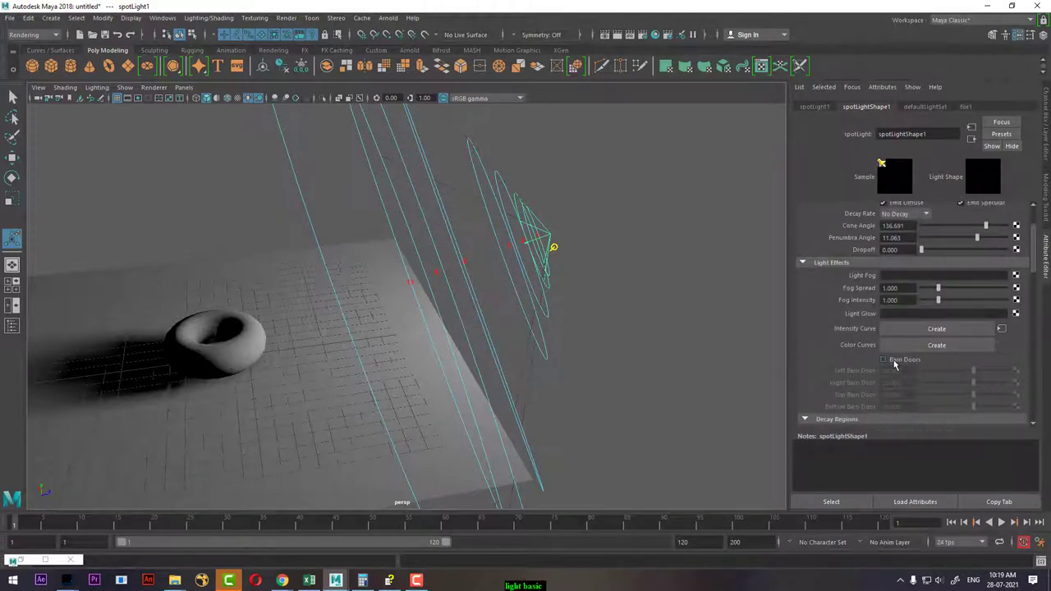
Step: Enable barn doors, test-render the torus, then switch barn doors off again
{"action": "left_click", "coordinate": [884, 360]}
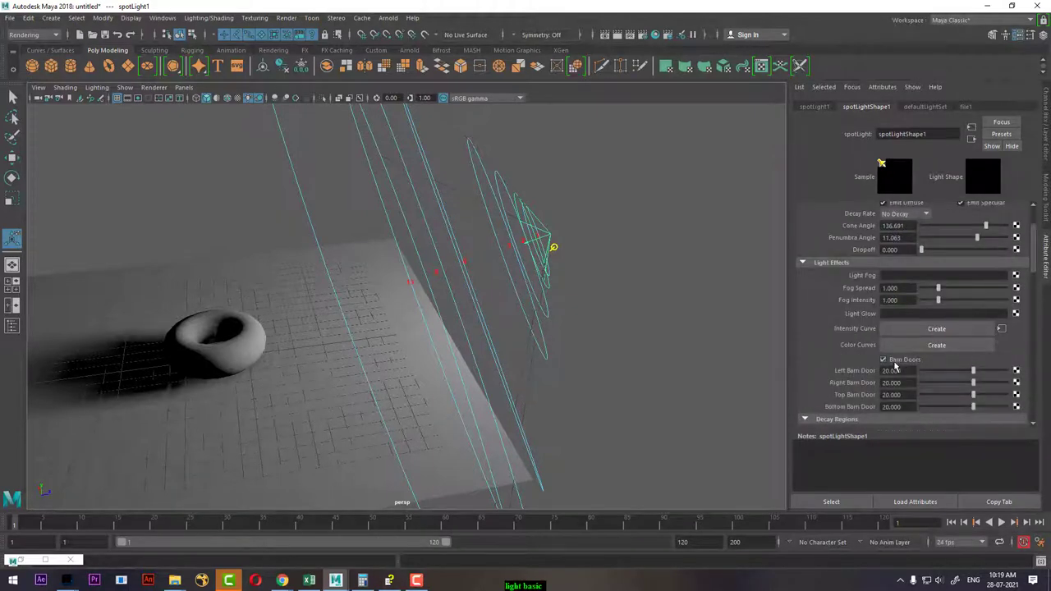
{"action": "left_click", "coordinate": [630, 35]}
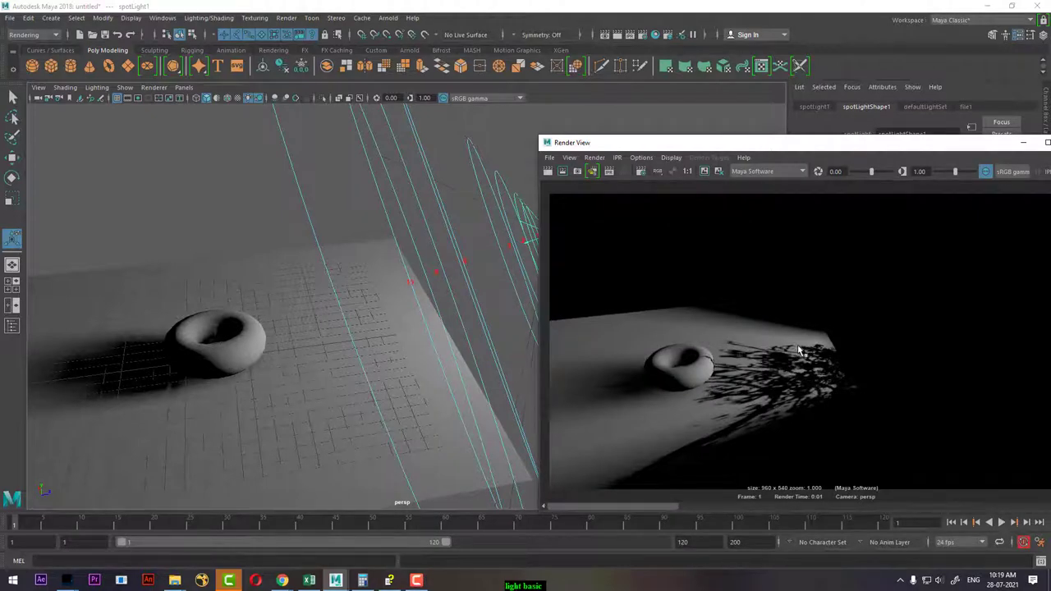
{"action": "left_click_drag", "start_coordinate": [986, 143], "coordinate": [698, 172]}
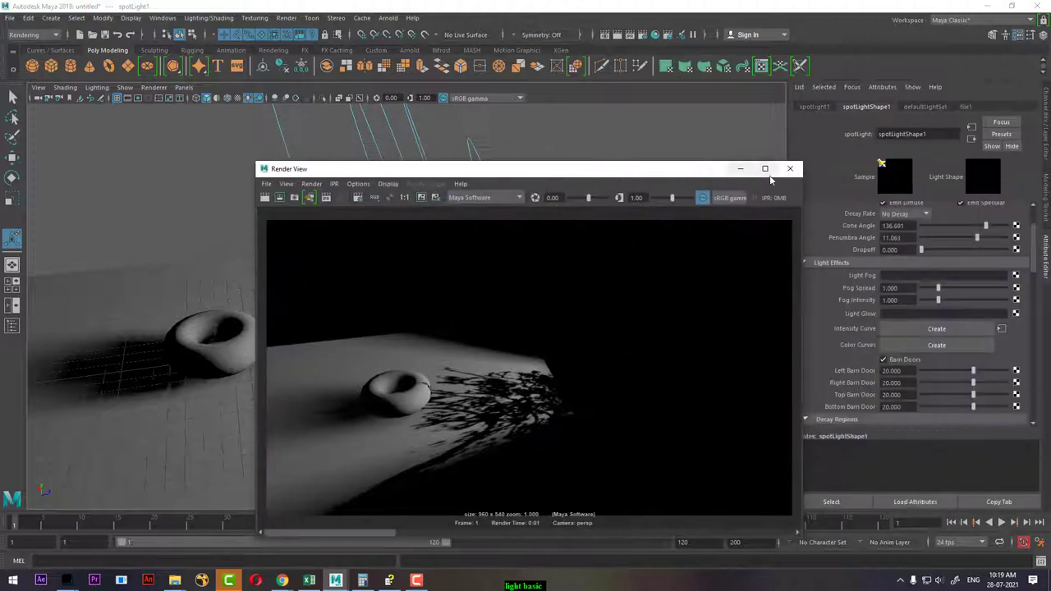
{"action": "left_click", "coordinate": [781, 172]}
{"action": "left_click", "coordinate": [908, 361]}
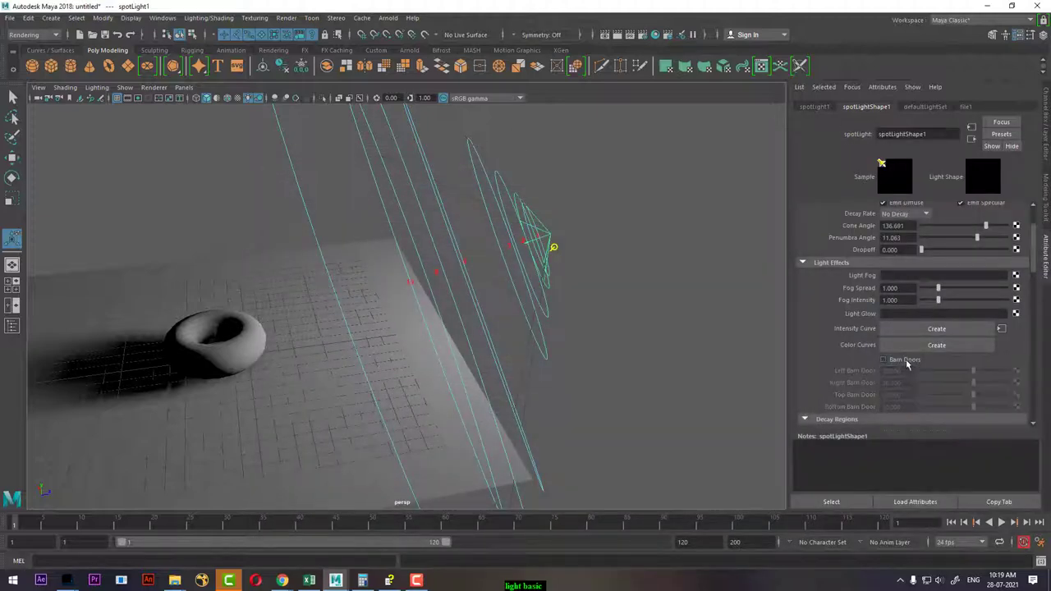
{"action": "left_click", "coordinate": [389, 583]}
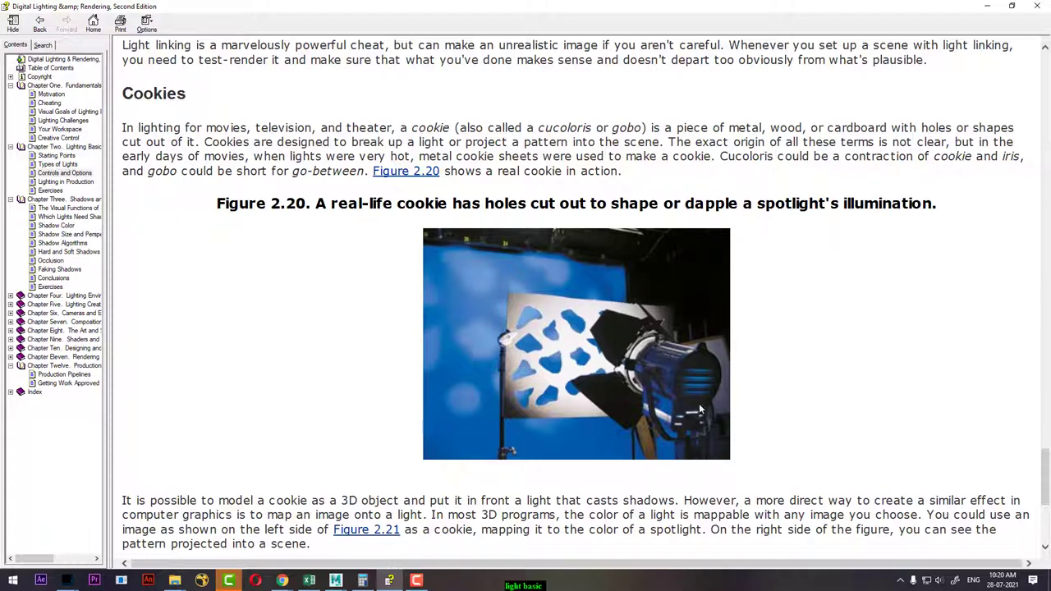
Step: Leave the Cookies page via Lighting in Production and open Chapter Three, Shadows and Occlusion
{"action": "scroll", "coordinate": [755, 375], "scroll_direction": "down", "scroll_amount": 3}
{"action": "scroll", "coordinate": [754, 374], "scroll_direction": "down", "scroll_amount": 1}
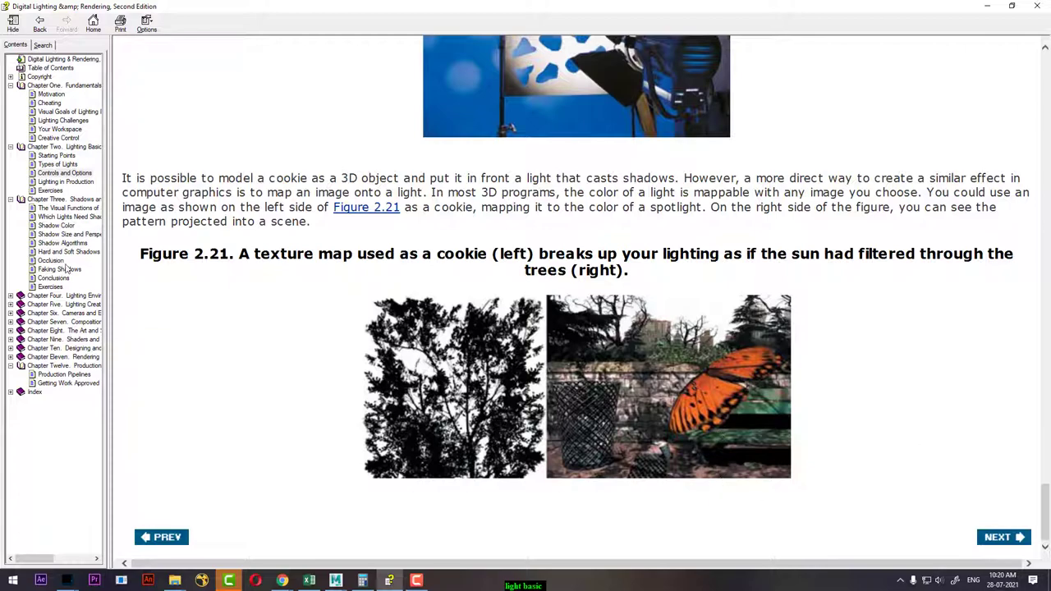
{"action": "left_click", "coordinate": [69, 182]}
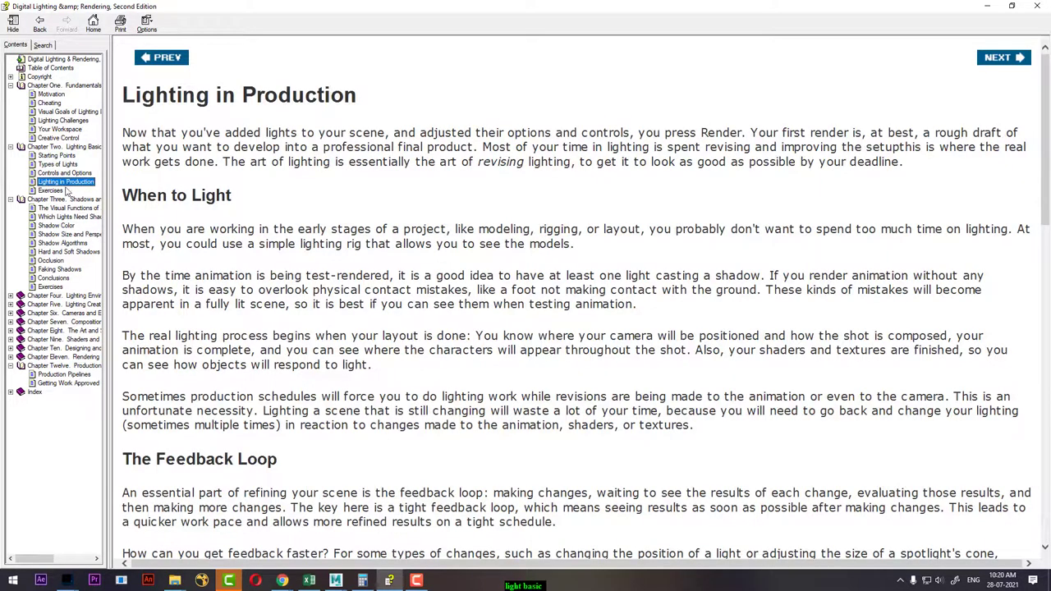
{"action": "scroll", "coordinate": [588, 304], "scroll_direction": "down", "scroll_amount": 3}
{"action": "scroll", "coordinate": [585, 298], "scroll_direction": "down", "scroll_amount": 10}
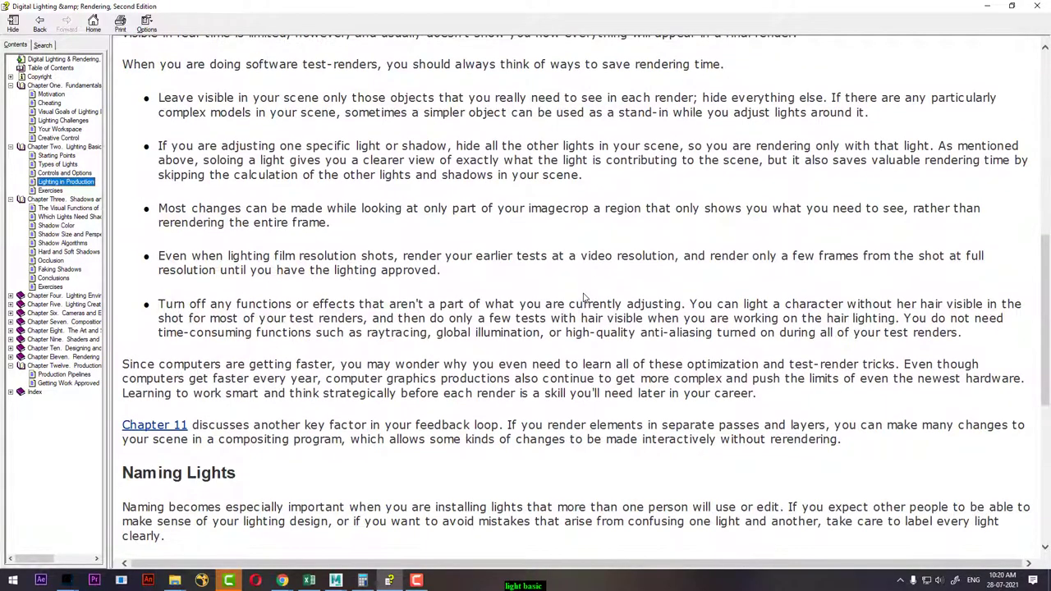
{"action": "scroll", "coordinate": [584, 298], "scroll_direction": "down", "scroll_amount": 3}
{"action": "scroll", "coordinate": [585, 298], "scroll_direction": "down", "scroll_amount": 2}
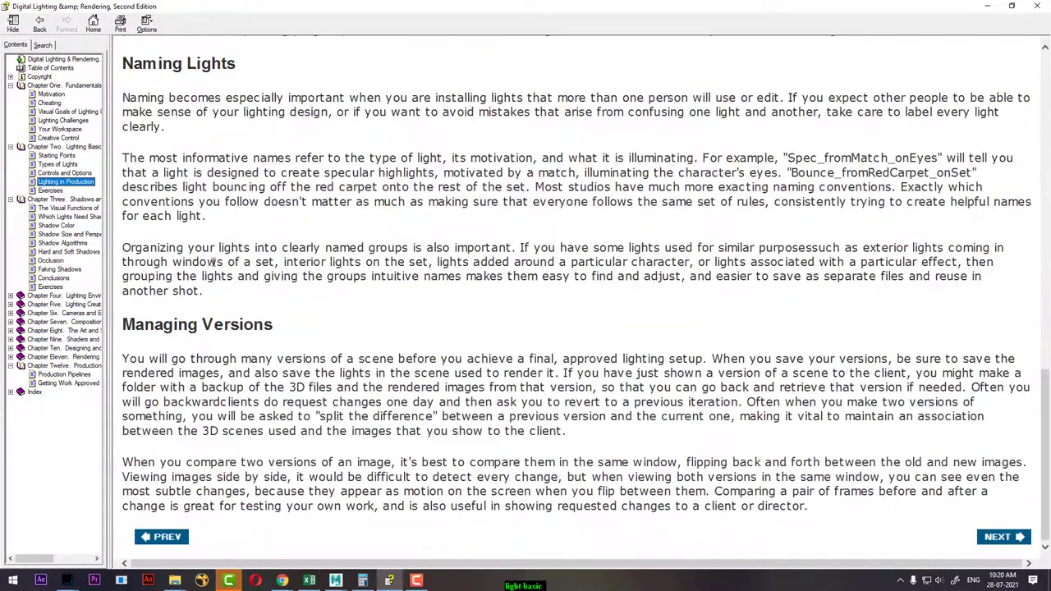
{"action": "left_click", "coordinate": [64, 199]}
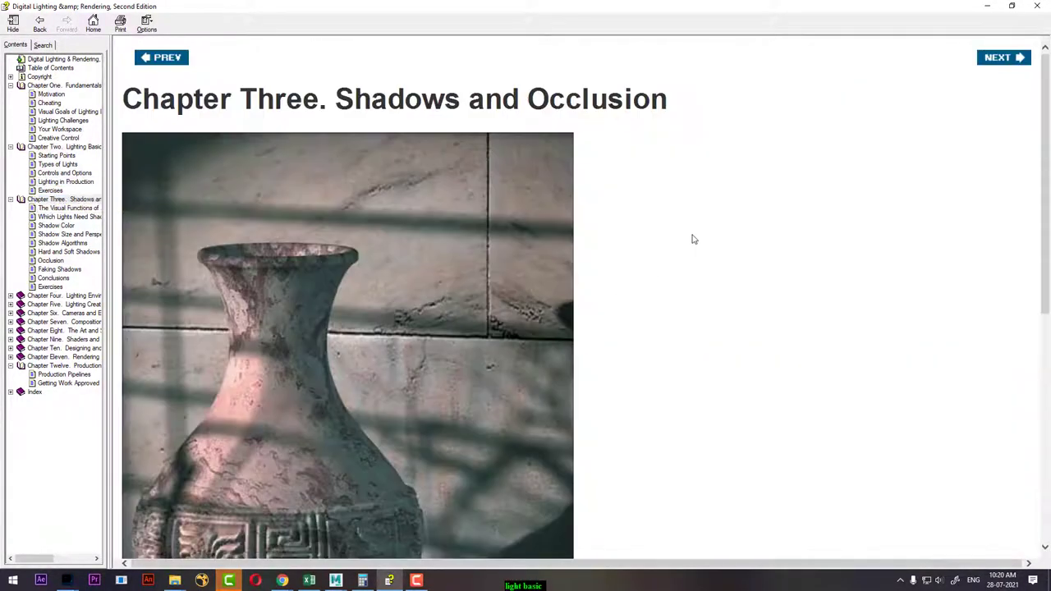
{"action": "left_click_drag", "start_coordinate": [378, 92], "coordinate": [579, 100]}
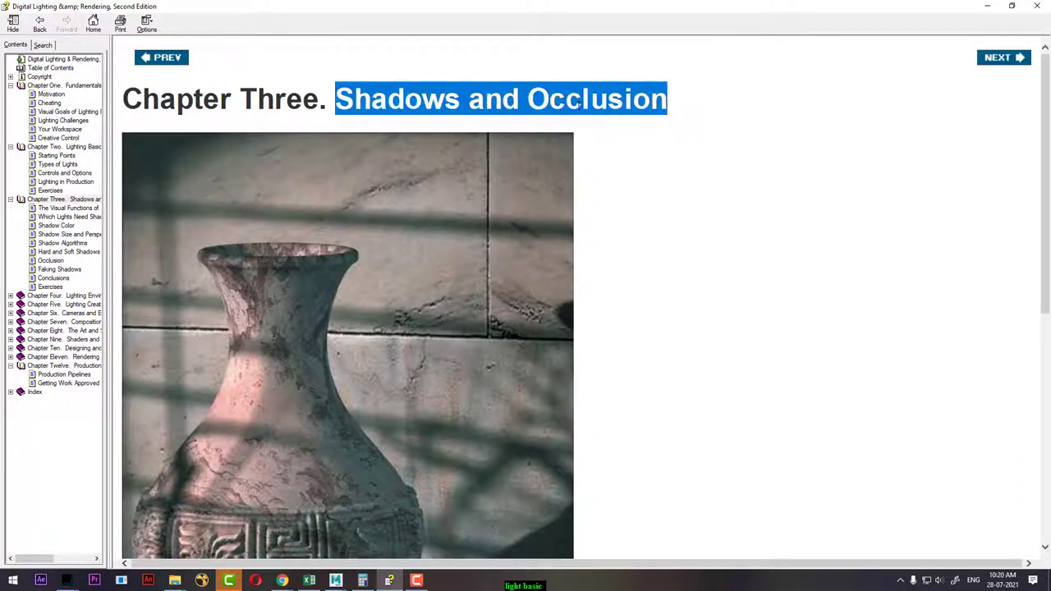
{"action": "scroll", "coordinate": [534, 222], "scroll_direction": "down", "scroll_amount": 5}
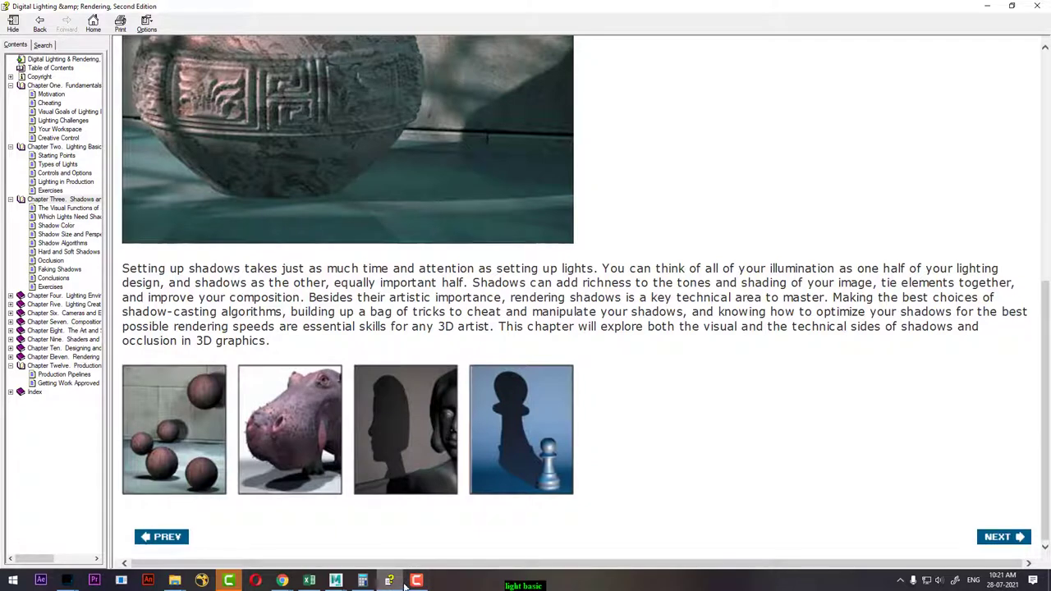
{"action": "mouse_move", "coordinate": [336, 580]}
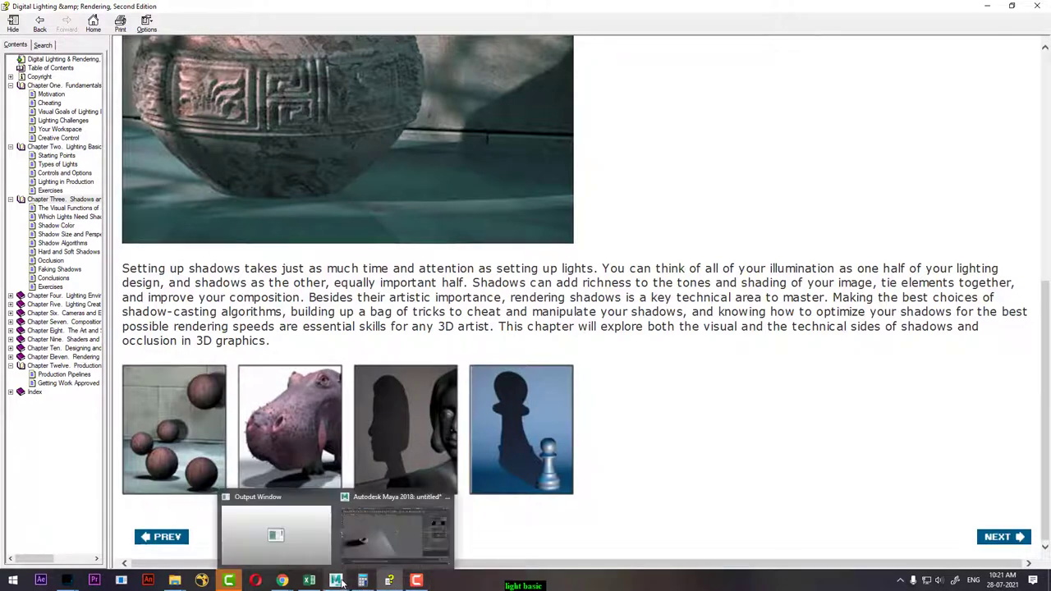
Step: Back in Maya, save the spotlit torus scene as project.mb in Desktop\lt
{"action": "left_click", "coordinate": [385, 535]}
{"action": "left_click_drag", "start_coordinate": [444, 321], "coordinate": [134, 220], "text": "alt"}
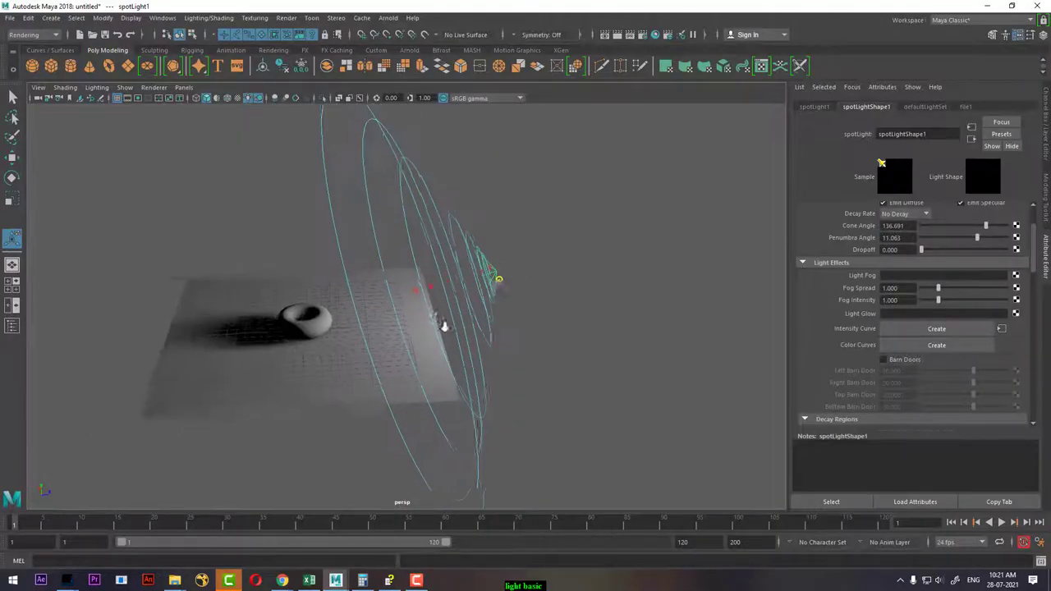
{"action": "left_click", "coordinate": [11, 19]}
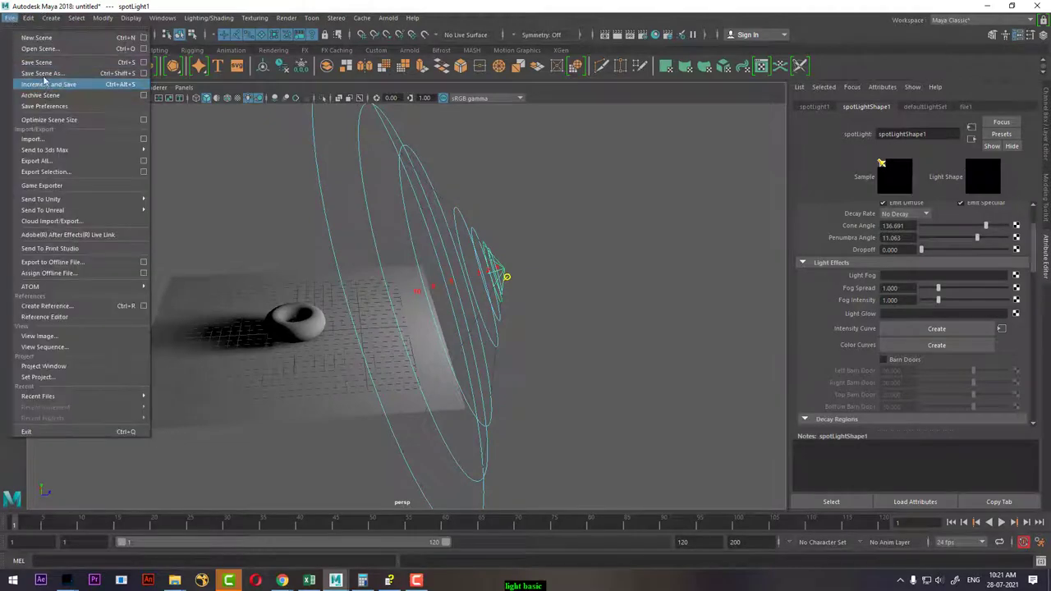
{"action": "left_click", "coordinate": [54, 82]}
{"action": "left_click", "coordinate": [197, 196]}
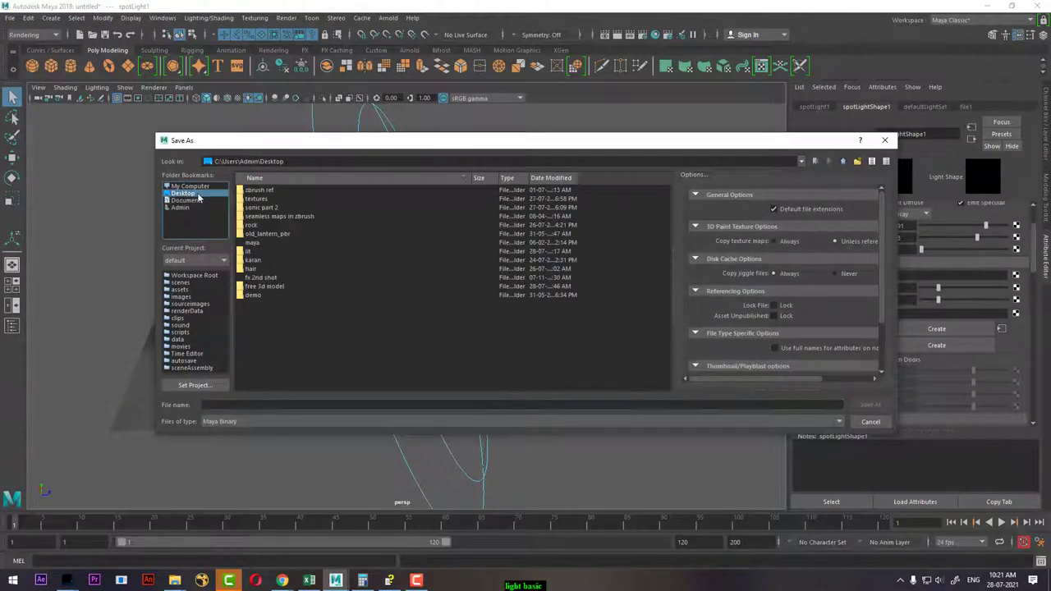
{"action": "double_click", "coordinate": [248, 251]}
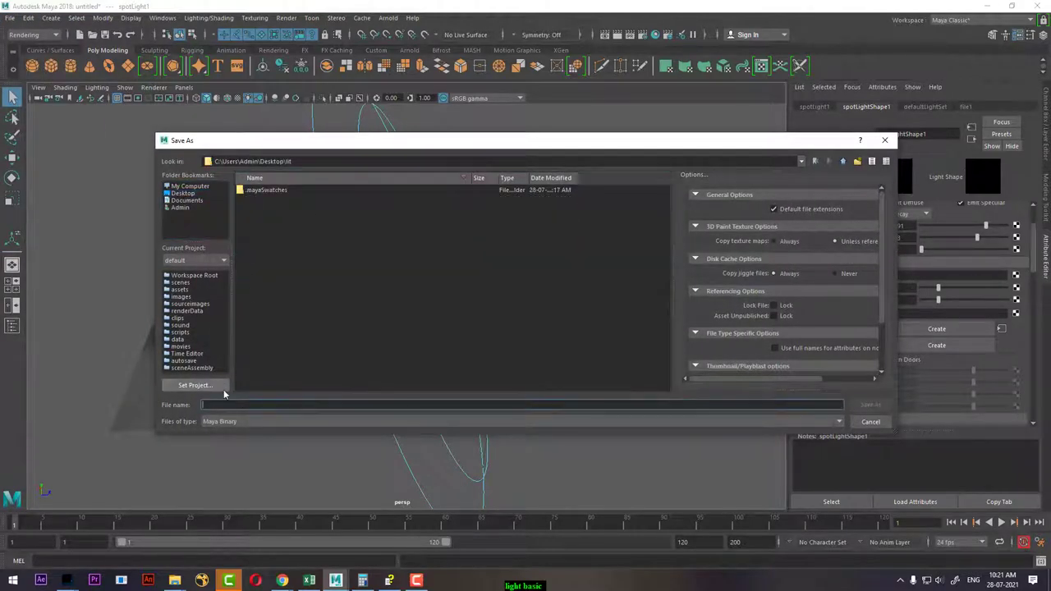
{"action": "type", "text": "projec"}
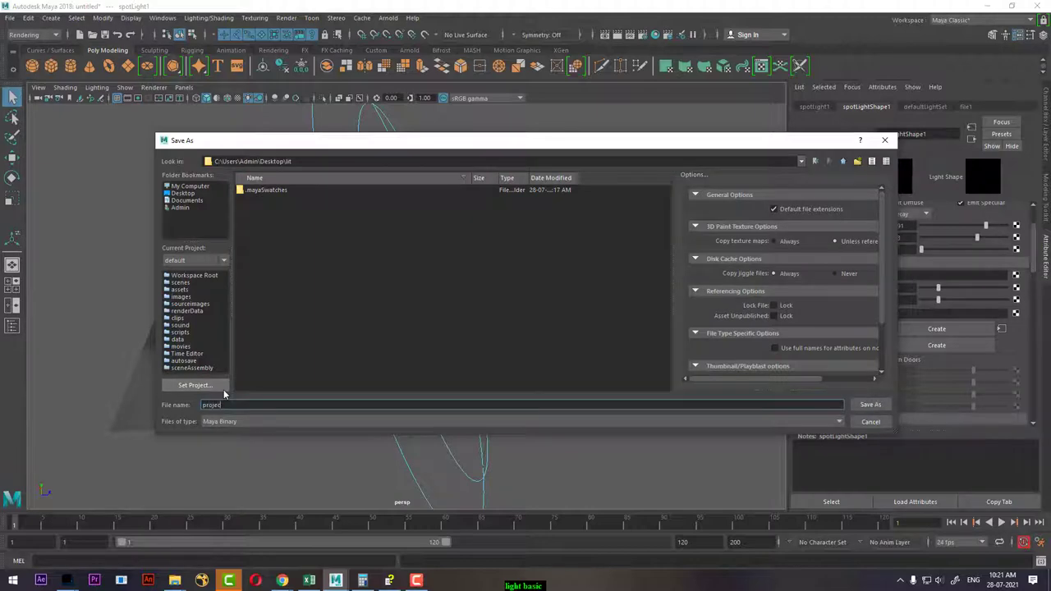
{"action": "type", "text": "t"}
{"action": "key", "text": "Return"}
{"action": "left_click", "coordinate": [596, 337]}
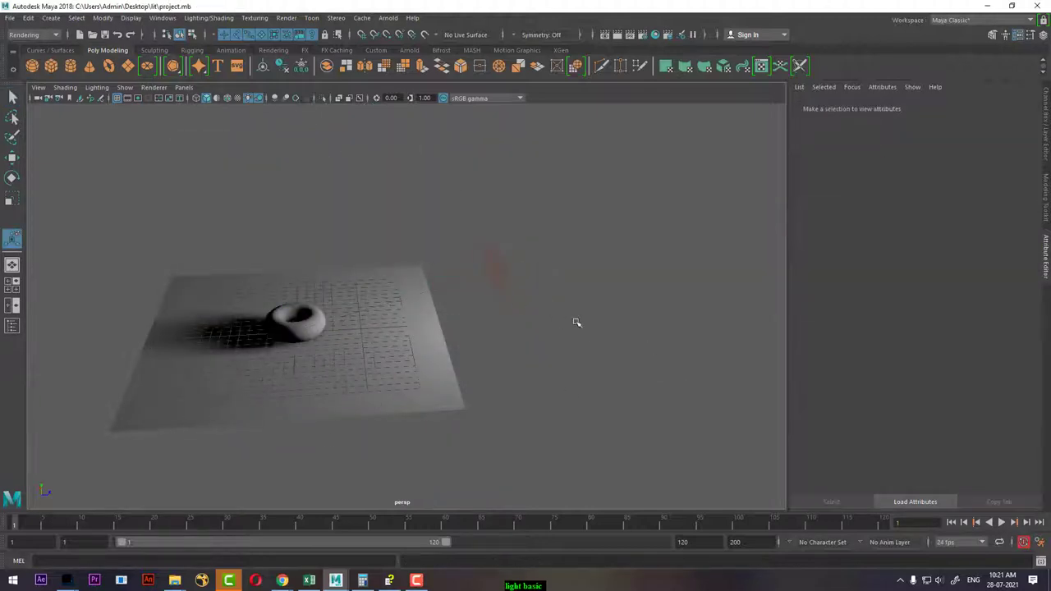
Step: Break the tree.jpg texture connection on the spotlight's Color so it shines plain white
{"action": "left_click", "coordinate": [503, 260]}
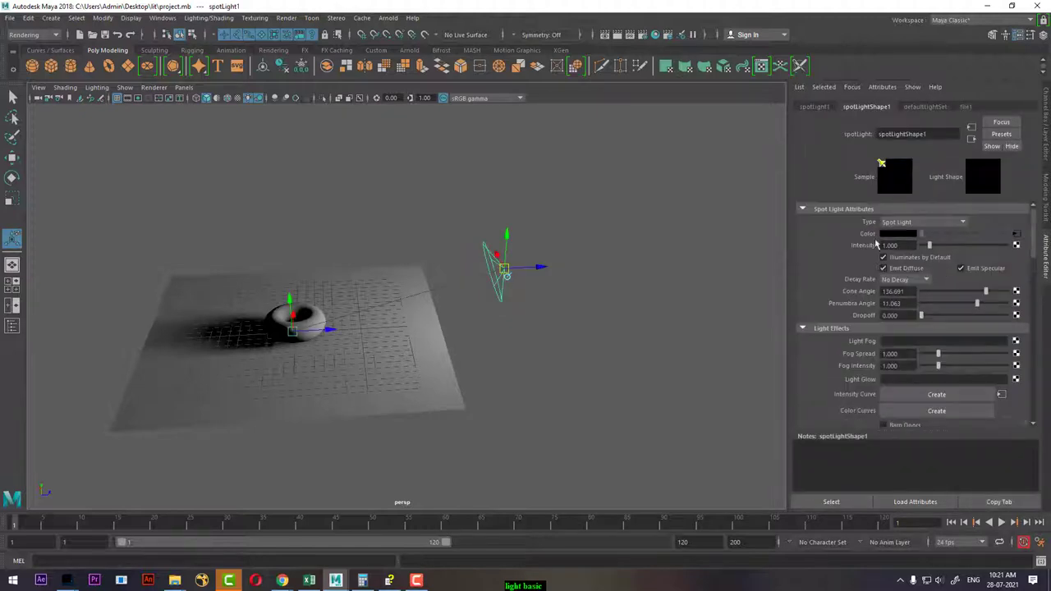
{"action": "right_click", "coordinate": [881, 235]}
{"action": "left_click", "coordinate": [912, 272]}
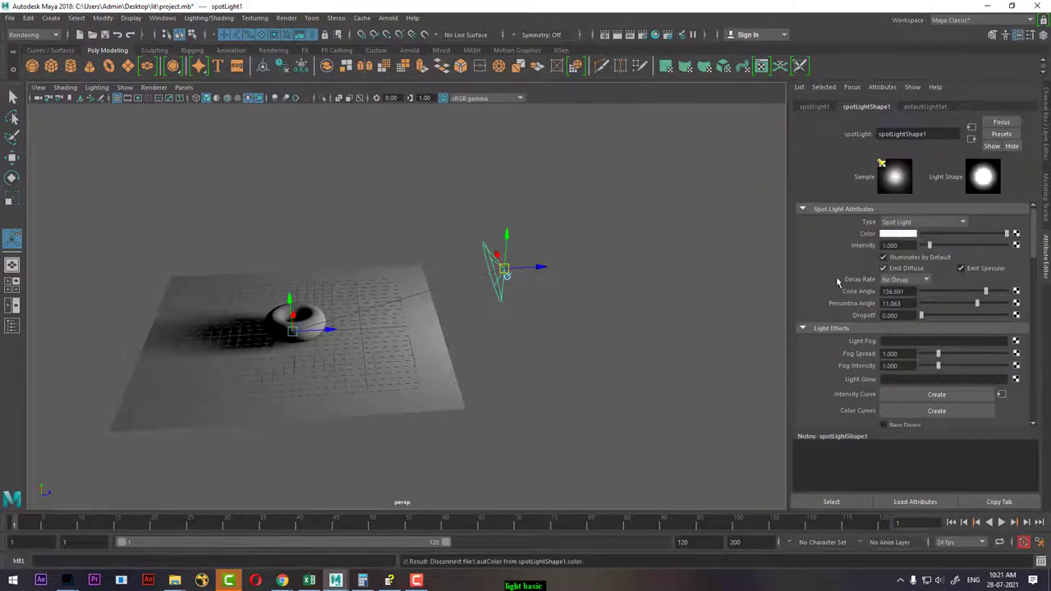
{"action": "mouse_move", "coordinate": [739, 303]}
{"action": "left_mouse_down", "text": "alt"}
{"action": "mouse_move", "coordinate": [550, 331]}
{"action": "mouse_move", "coordinate": [668, 305]}
{"action": "mouse_move", "coordinate": [605, 336]}
{"action": "left_mouse_up", "text": "alt"}
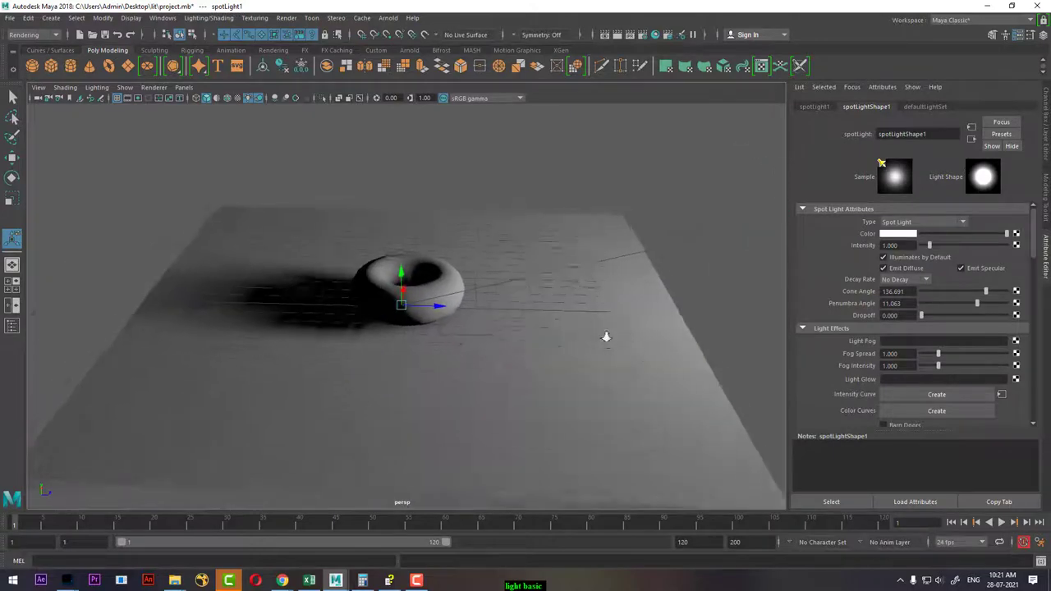
Step: Test-render the torus, then set the spotlight's Depth Map Shadow Resolution to 1024
{"action": "left_click", "coordinate": [629, 37]}
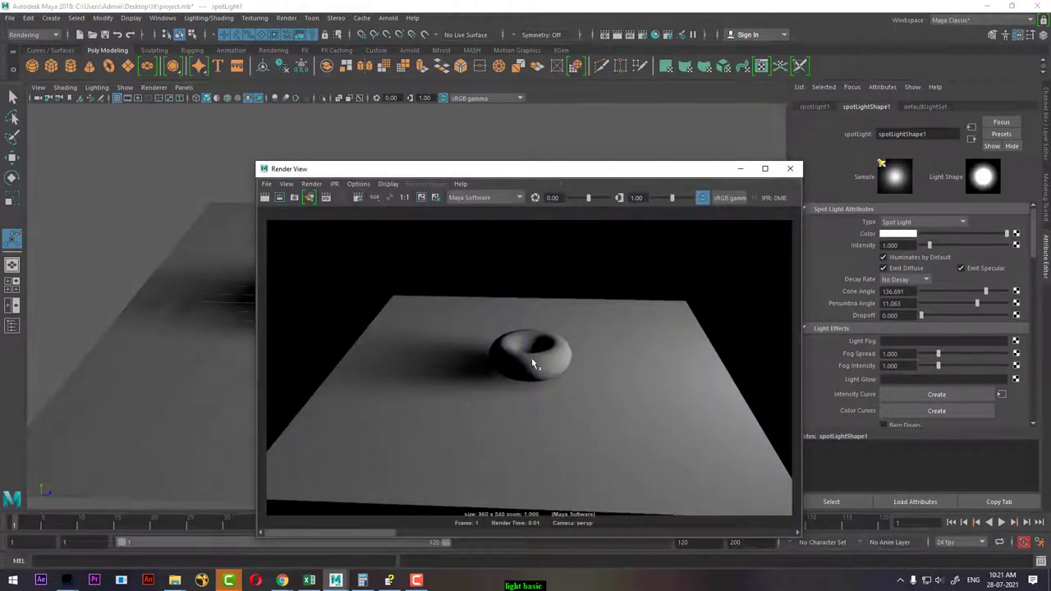
{"action": "left_click", "coordinate": [790, 168]}
{"action": "scroll", "coordinate": [902, 333], "scroll_direction": "down", "scroll_amount": 4}
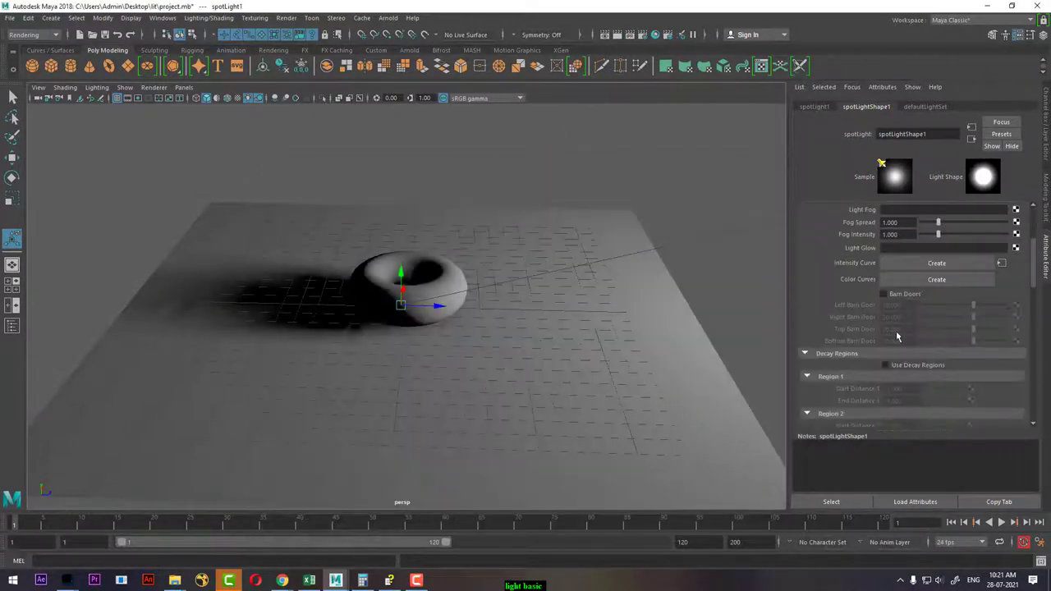
{"action": "mouse_move", "coordinate": [688, 270]}
{"action": "left_mouse_down", "text": "alt"}
{"action": "mouse_move", "coordinate": [492, 321]}
{"action": "mouse_move", "coordinate": [662, 228]}
{"action": "left_mouse_up", "text": "alt"}
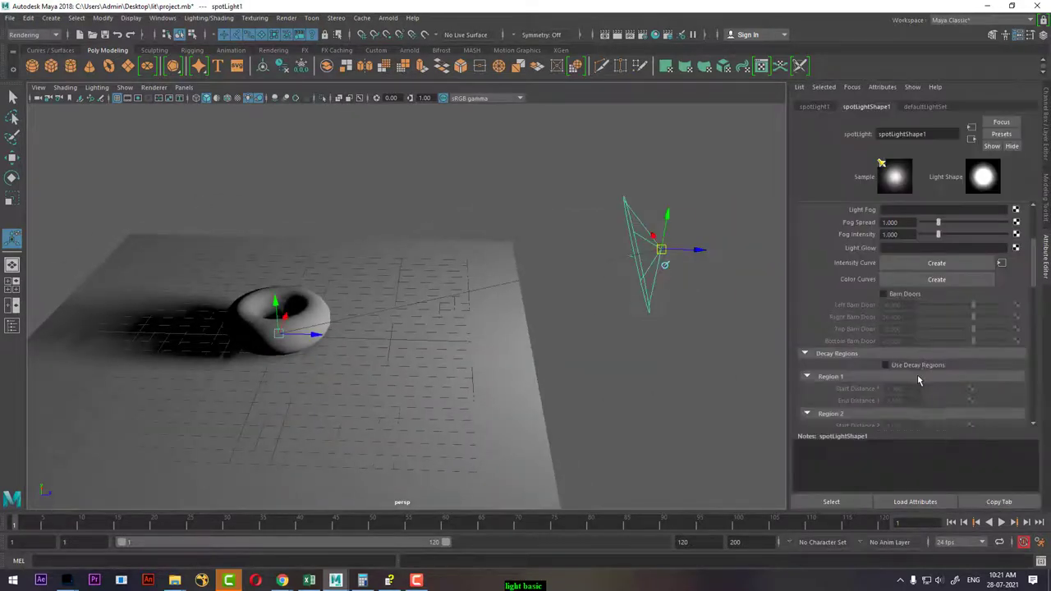
{"action": "scroll", "coordinate": [909, 351], "scroll_direction": "down", "scroll_amount": 4}
{"action": "double_click", "coordinate": [889, 404]}
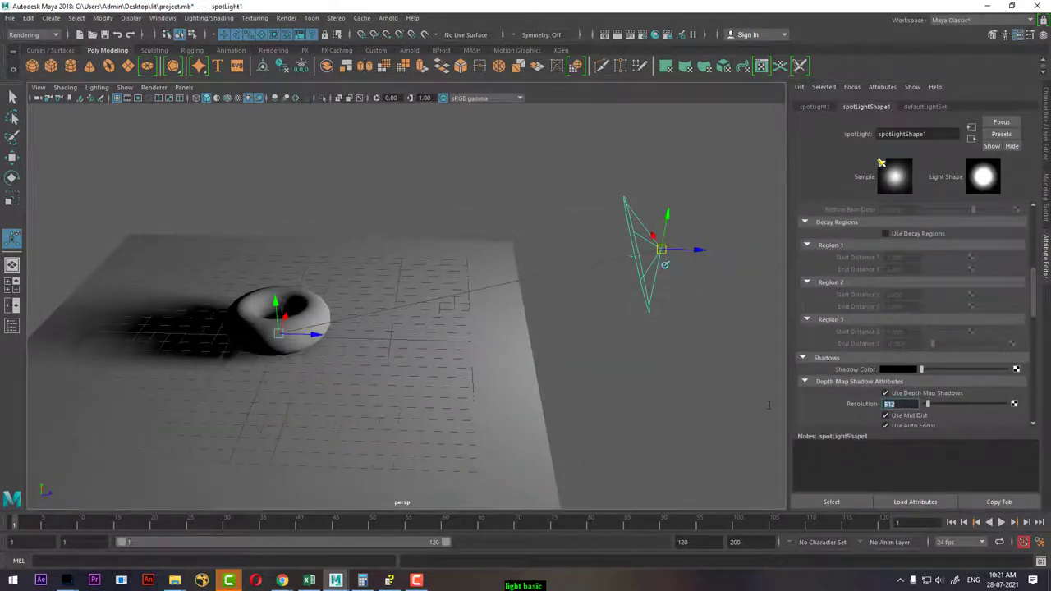
{"action": "type", "text": "1024"}
{"action": "key", "text": "Return"}
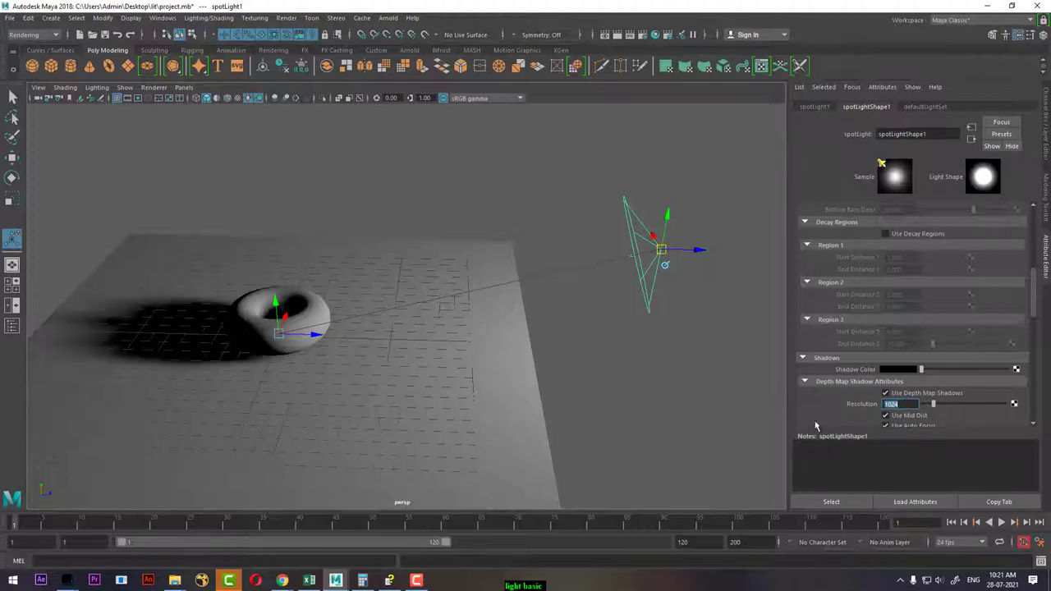
Step: Raise the spotlight up and to the left, then test-render the sharper shadow
{"action": "scroll", "coordinate": [913, 387], "scroll_direction": "down", "scroll_amount": 3}
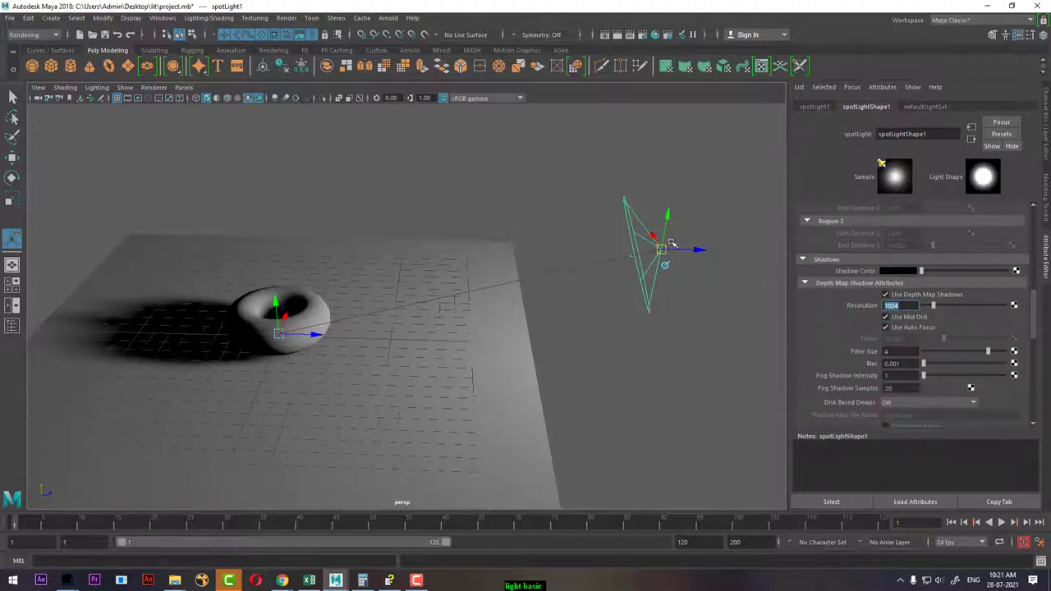
{"action": "left_click_drag", "start_coordinate": [661, 248], "coordinate": [591, 155]}
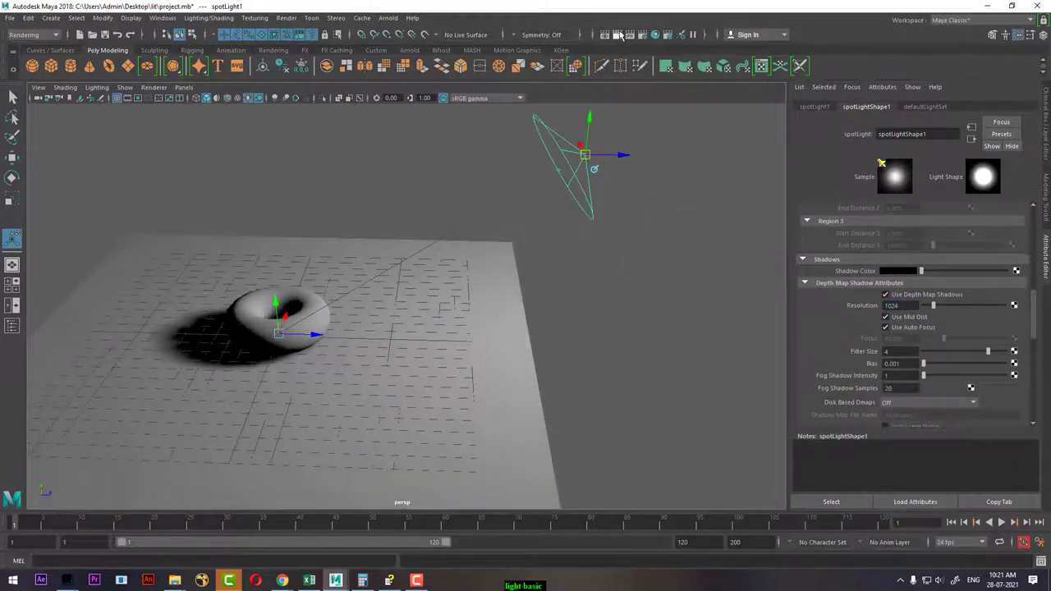
{"action": "left_click", "coordinate": [619, 34]}
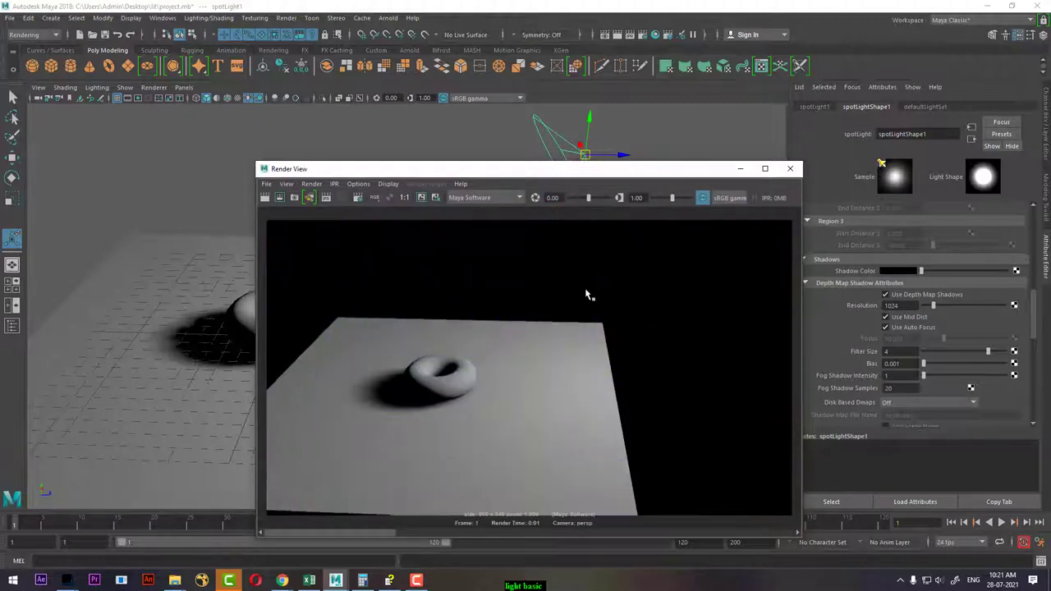
{"action": "left_click", "coordinate": [790, 168]}
Step: Create a polygon cube and scale it up into a larger box
{"action": "left_click", "coordinate": [606, 328]}
{"action": "left_click_drag", "start_coordinate": [312, 317], "coordinate": [320, 351], "text": "alt"}
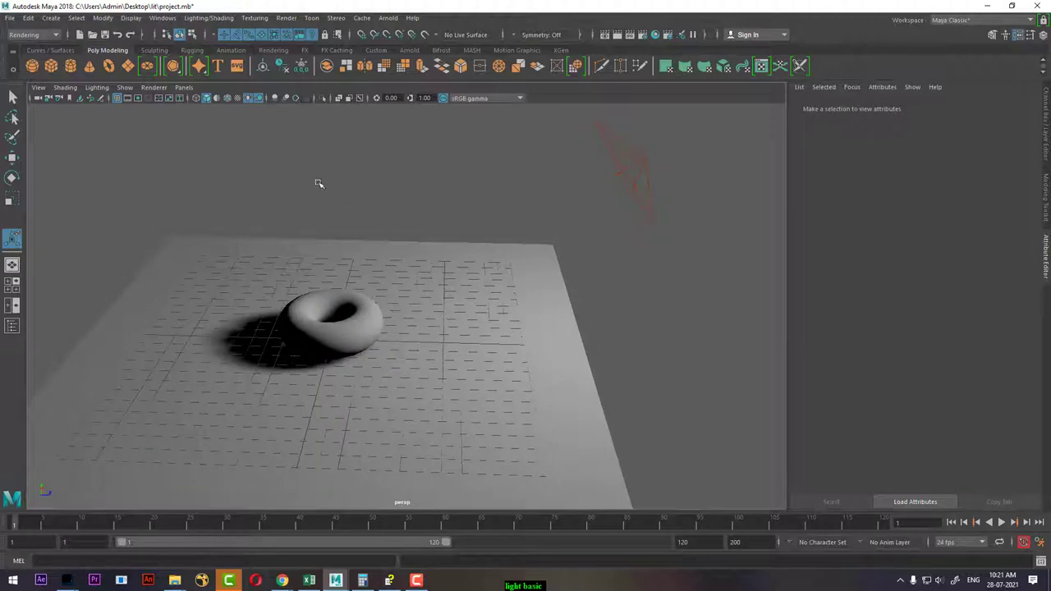
{"action": "left_click", "coordinate": [51, 65]}
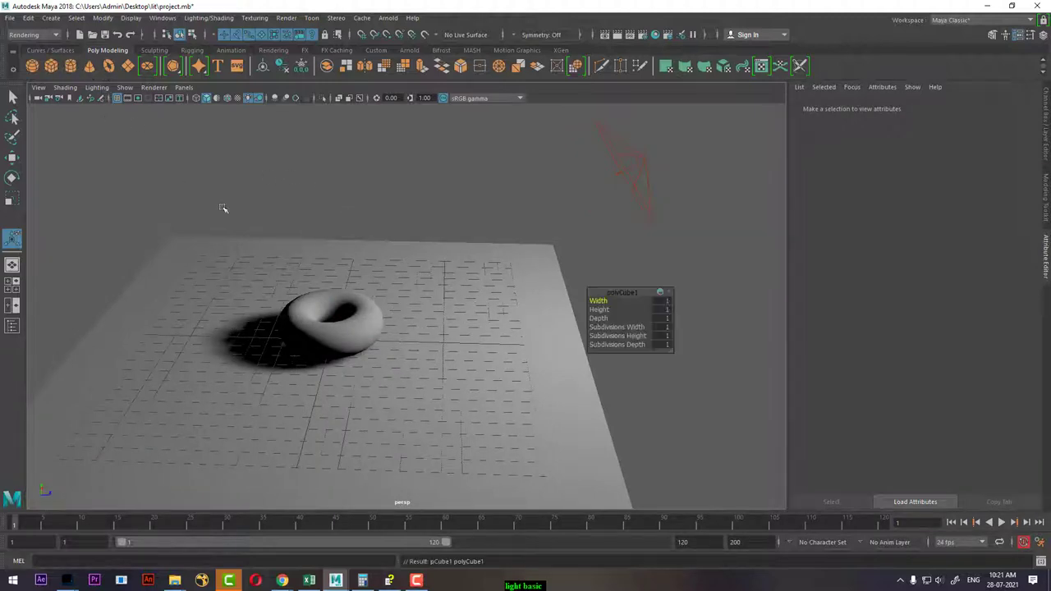
{"action": "key", "text": "w"}
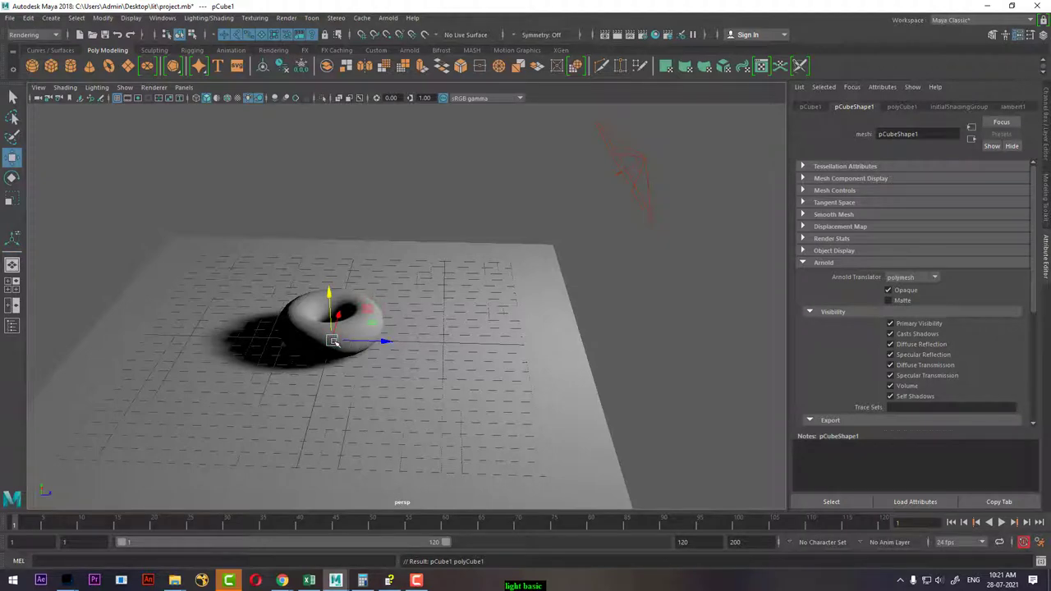
{"action": "key", "text": "r"}
{"action": "left_click_drag", "start_coordinate": [365, 331], "coordinate": [403, 327]}
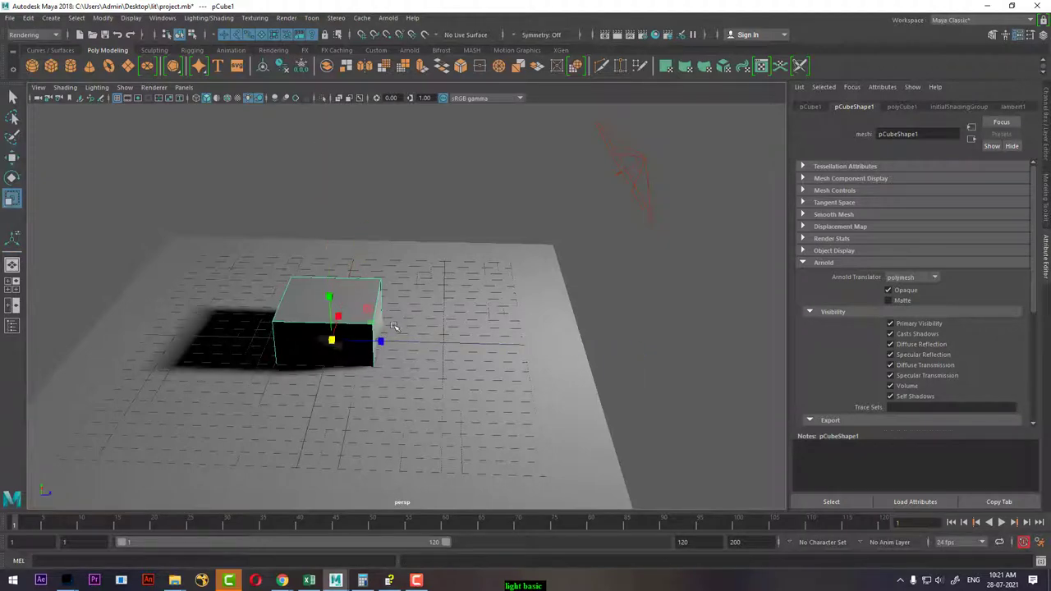
Step: Raise the box above the ground, nudge it right, and test-render the scene
{"action": "key", "text": "w"}
{"action": "left_click_drag", "start_coordinate": [332, 292], "coordinate": [330, 298]}
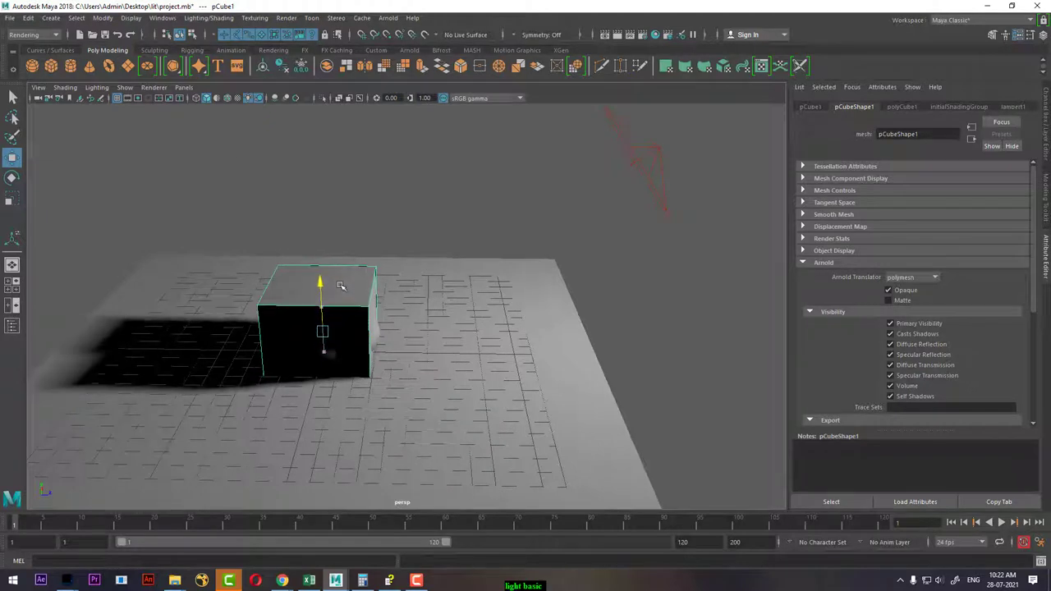
{"action": "left_click_drag", "start_coordinate": [382, 338], "coordinate": [391, 338]}
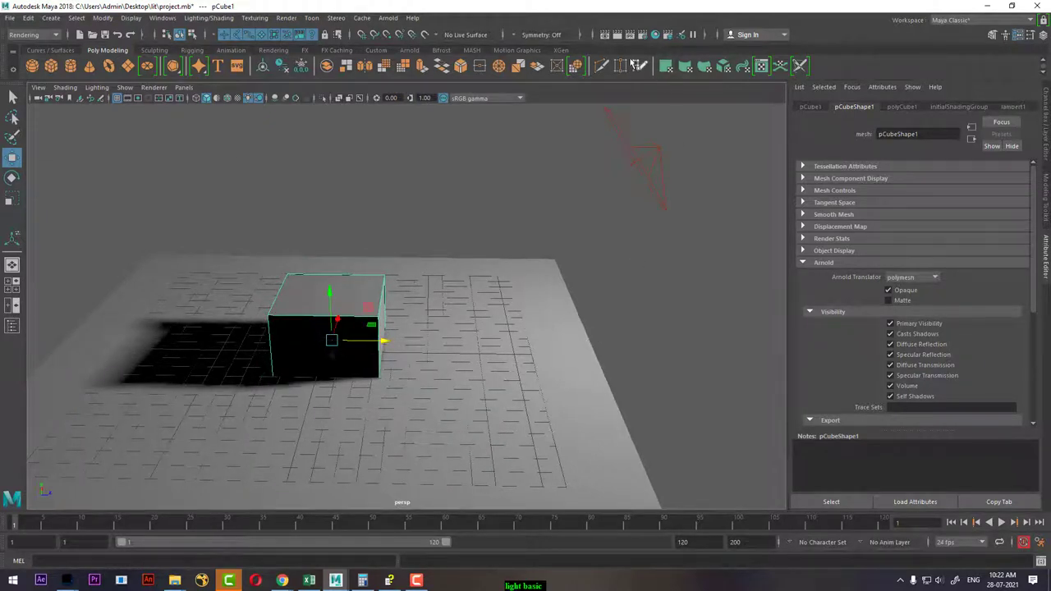
{"action": "left_click", "coordinate": [618, 36]}
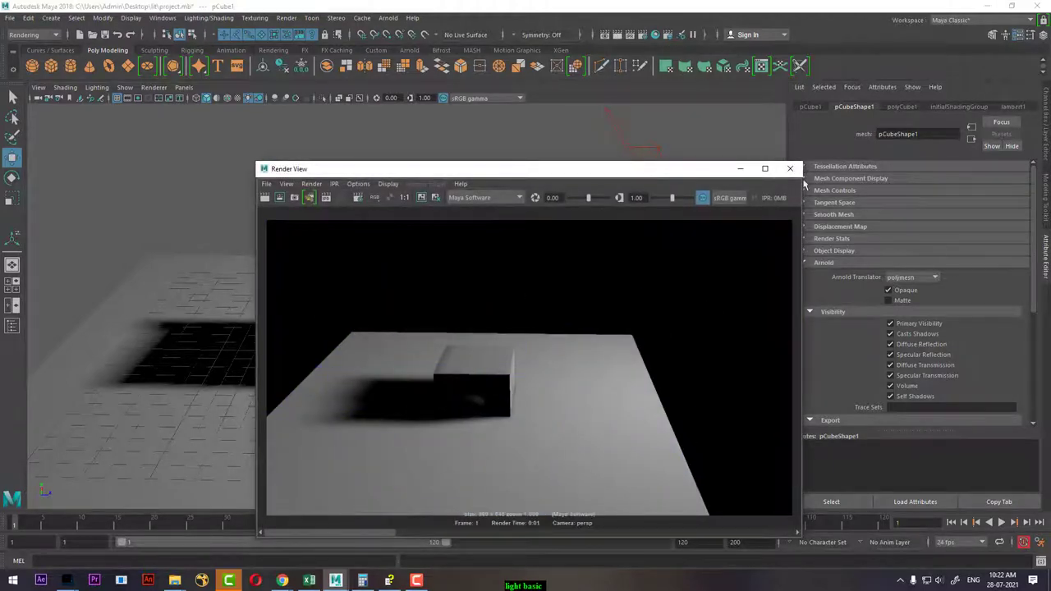
{"action": "left_click", "coordinate": [740, 168]}
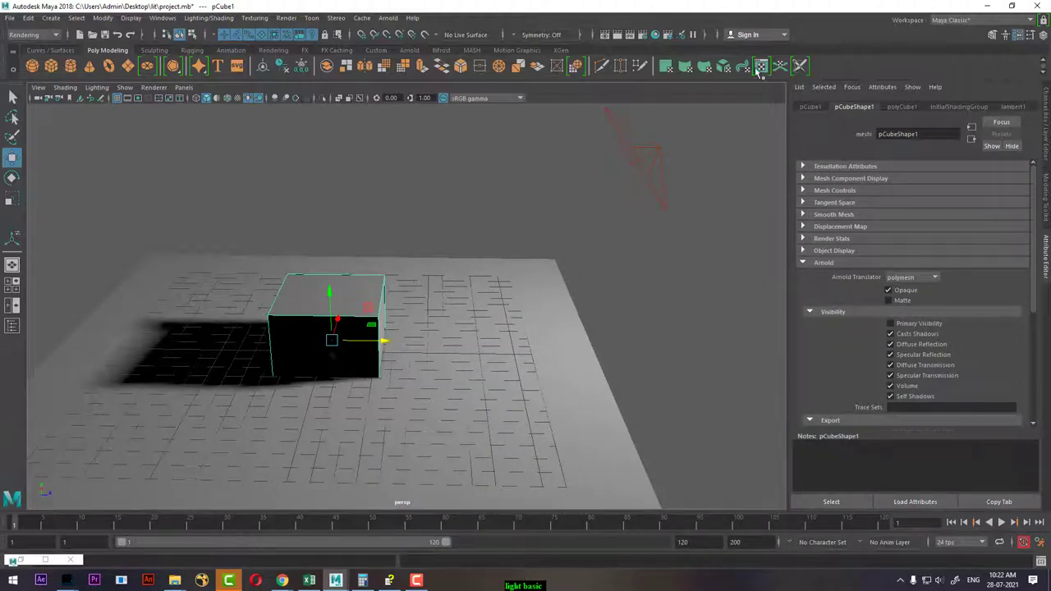
Step: Test-render the hidden box's shadow, then slide the box left to reveal the torus
{"action": "left_click", "coordinate": [620, 38]}
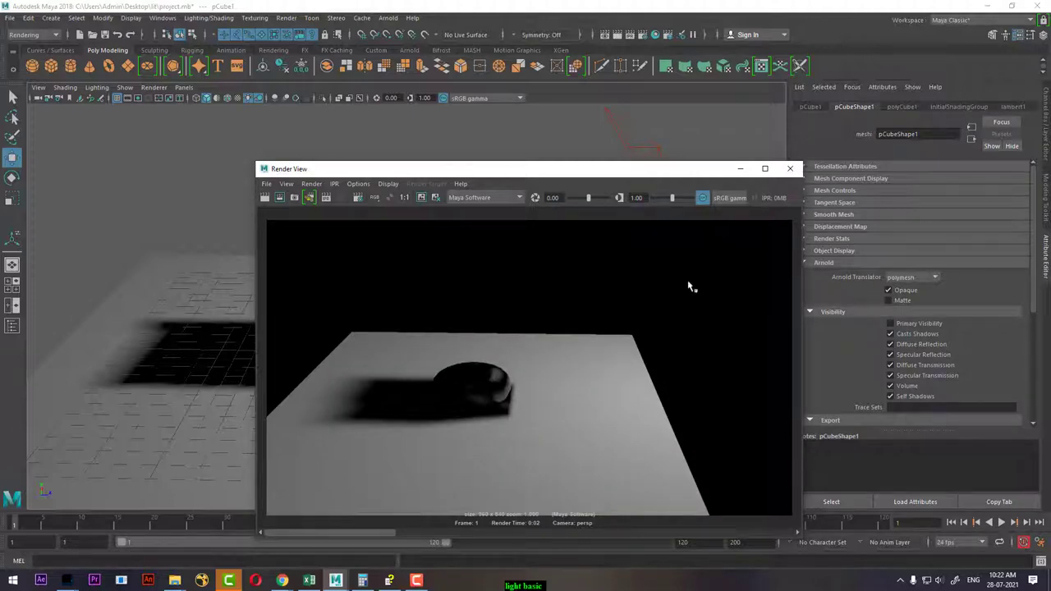
{"action": "left_click", "coordinate": [741, 169]}
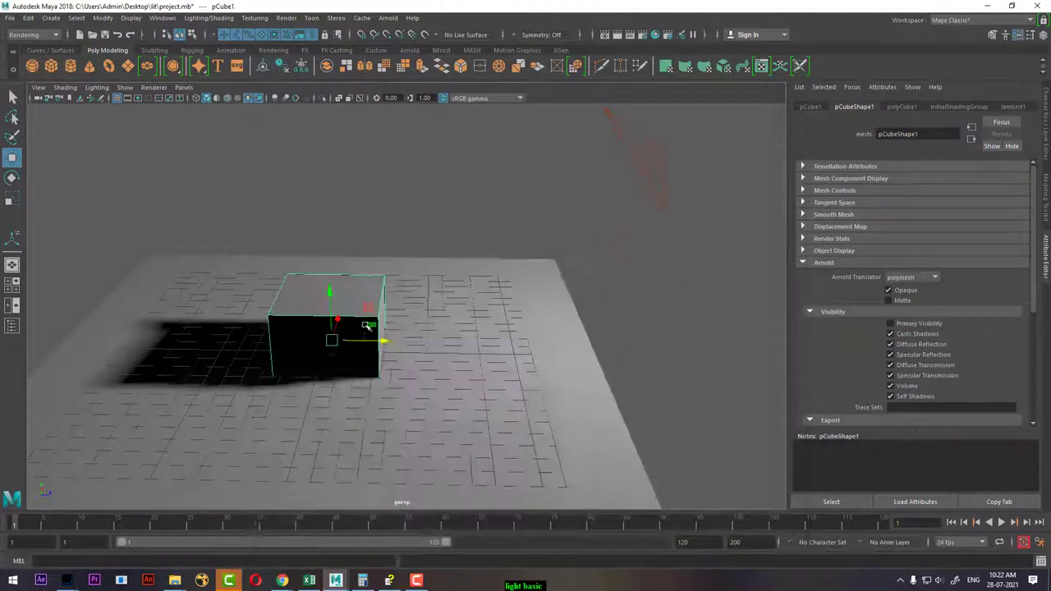
{"action": "mouse_move", "coordinate": [384, 339]}
{"action": "left_mouse_down"}
{"action": "mouse_move", "coordinate": [300, 338]}
{"action": "mouse_move", "coordinate": [351, 340]}
{"action": "left_mouse_up"}
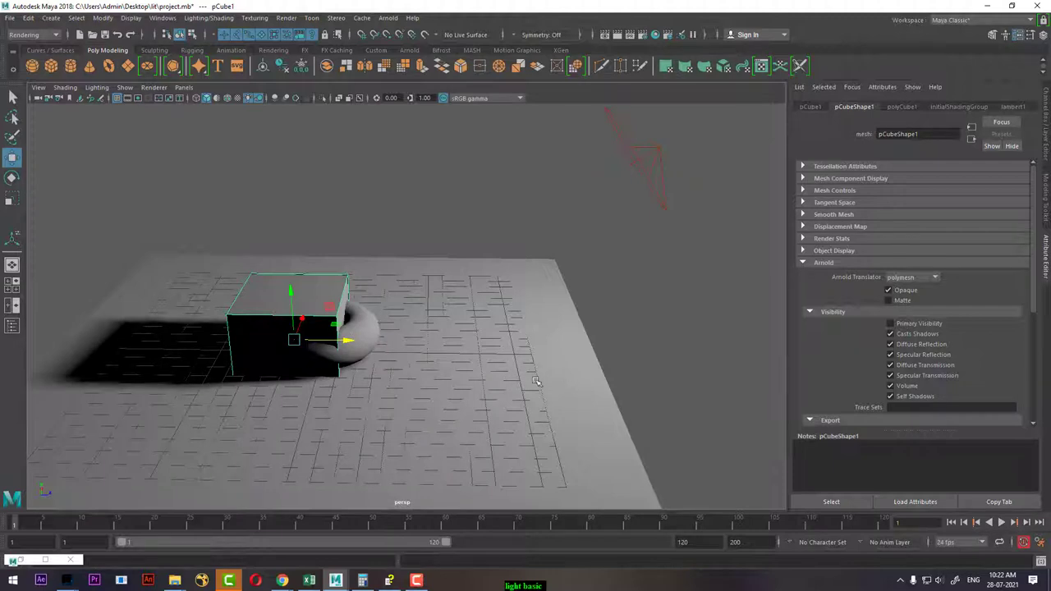
Step: Turn off Casts Shadows on pTorus1 and test-render the scene
{"action": "left_click", "coordinate": [371, 338]}
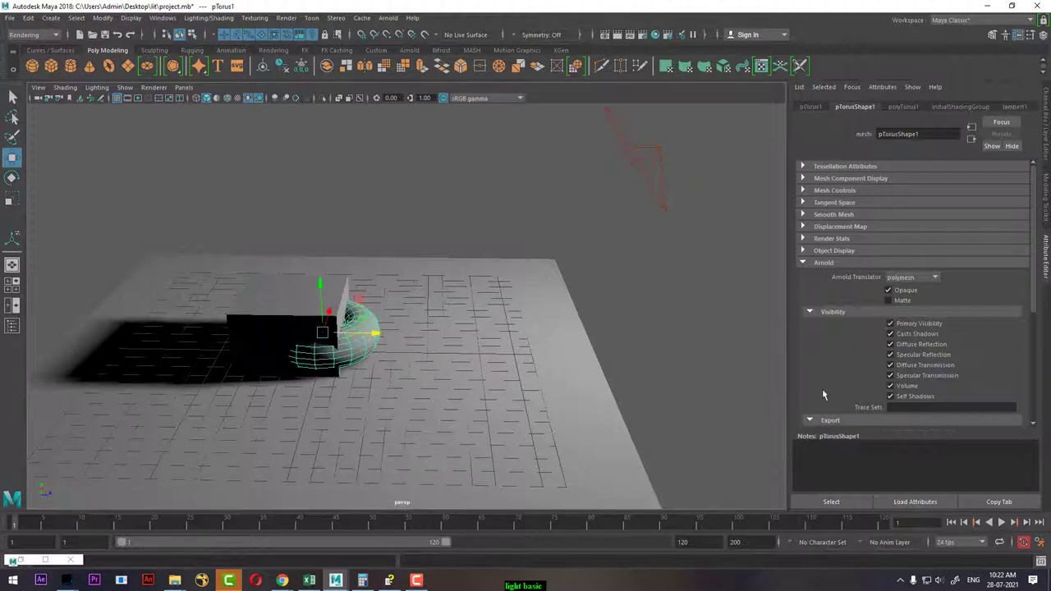
{"action": "left_click", "coordinate": [919, 333]}
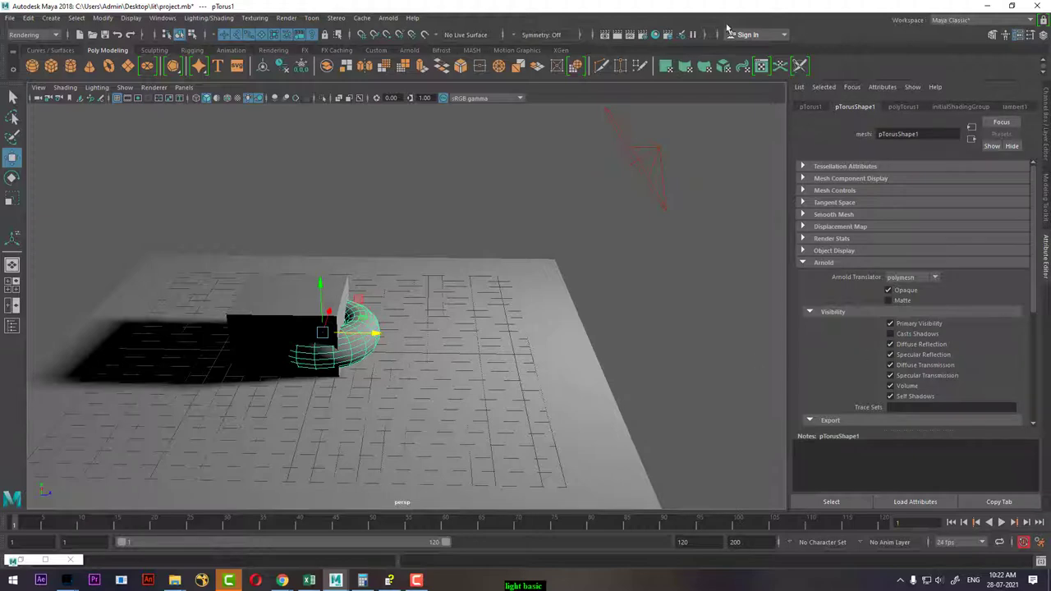
{"action": "left_click", "coordinate": [620, 66]}
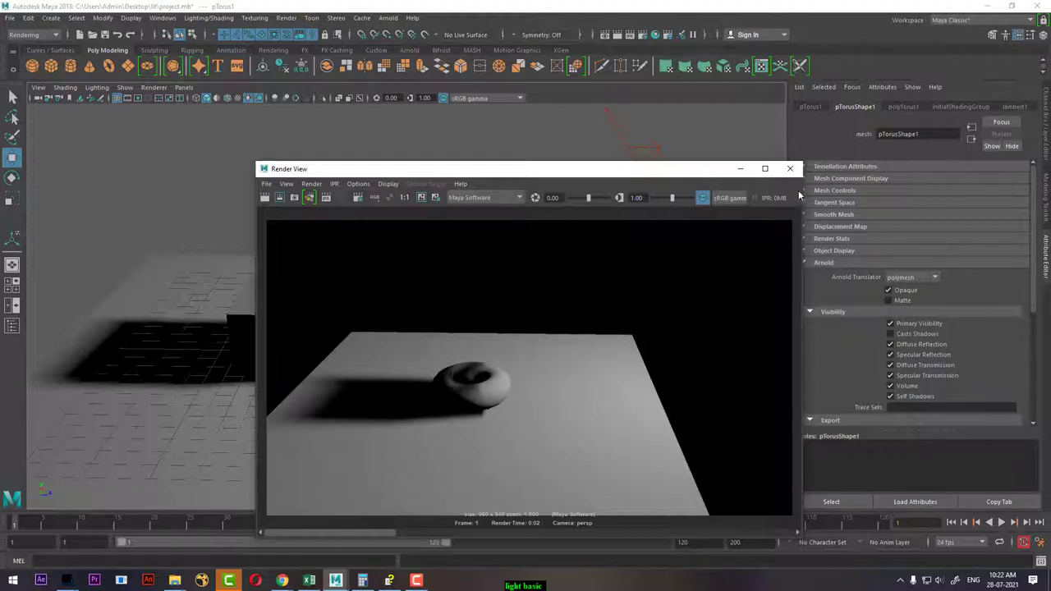
{"action": "left_click", "coordinate": [791, 168]}
Step: Scale the box flat into a thin shadow card beside the torus
{"action": "left_click_drag", "start_coordinate": [435, 324], "coordinate": [398, 322], "text": "alt"}
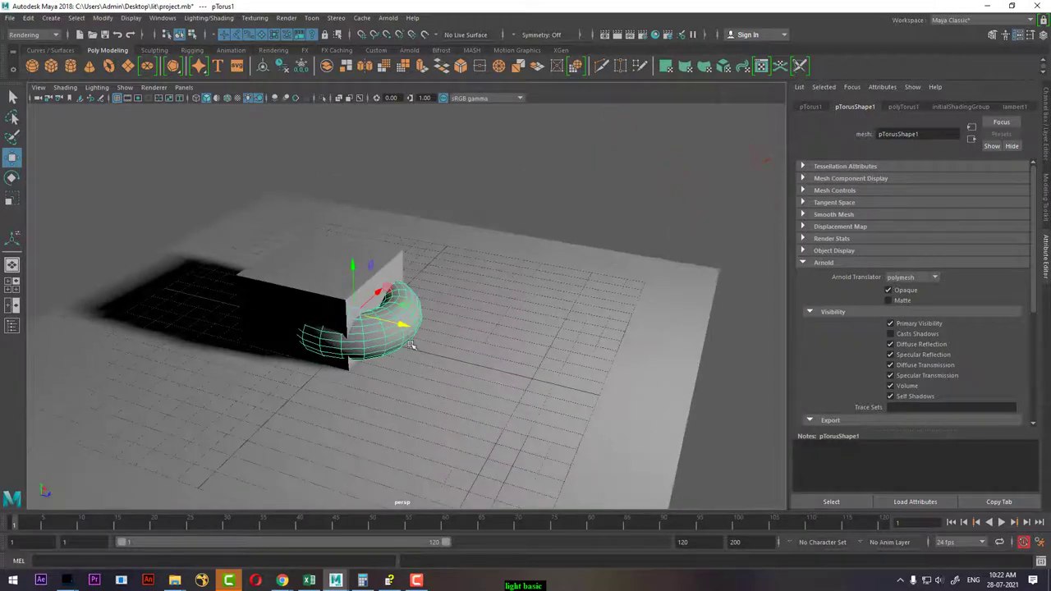
{"action": "left_click", "coordinate": [392, 273]}
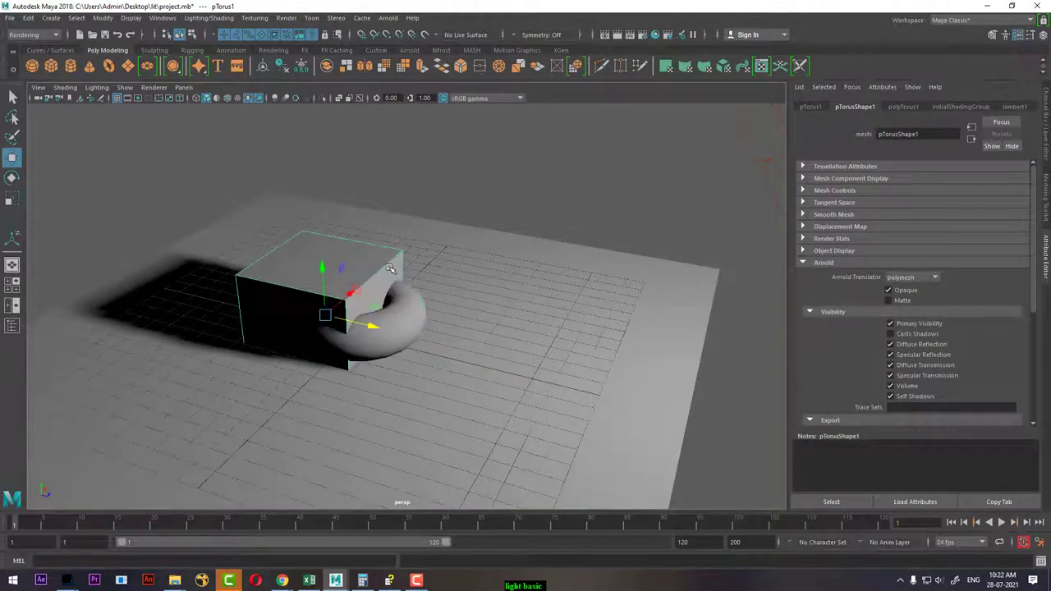
{"action": "key", "text": "r"}
{"action": "mouse_move", "coordinate": [368, 325]}
{"action": "left_mouse_down"}
{"action": "mouse_move", "coordinate": [329, 314]}
{"action": "mouse_move", "coordinate": [346, 318]}
{"action": "left_mouse_up"}
{"action": "key", "text": "w"}
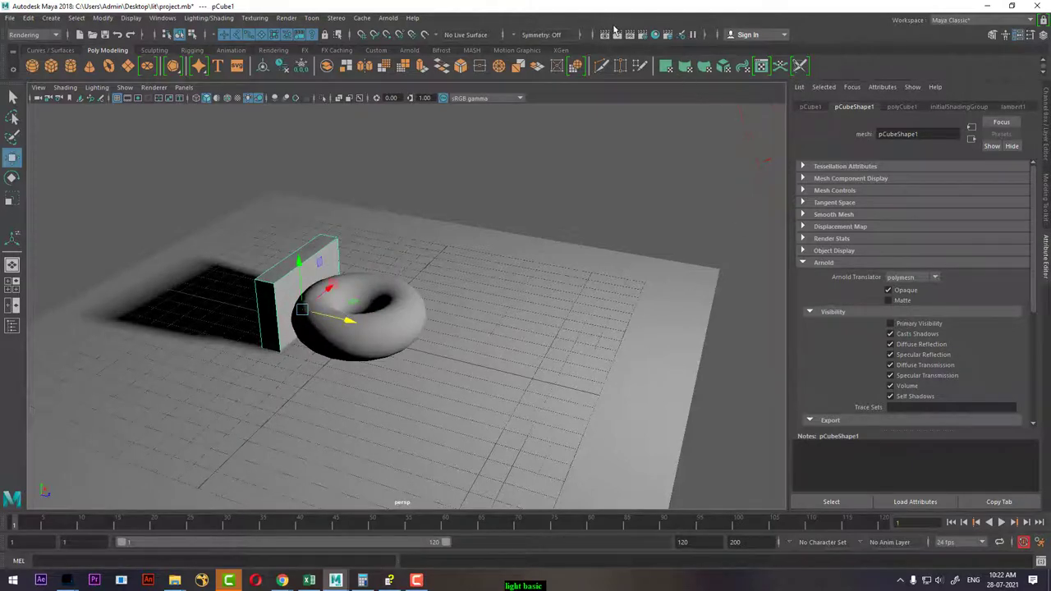
Step: Test-render, rotate the shadow card to a tilt, render again, then return to the ebook
{"action": "left_click", "coordinate": [617, 35]}
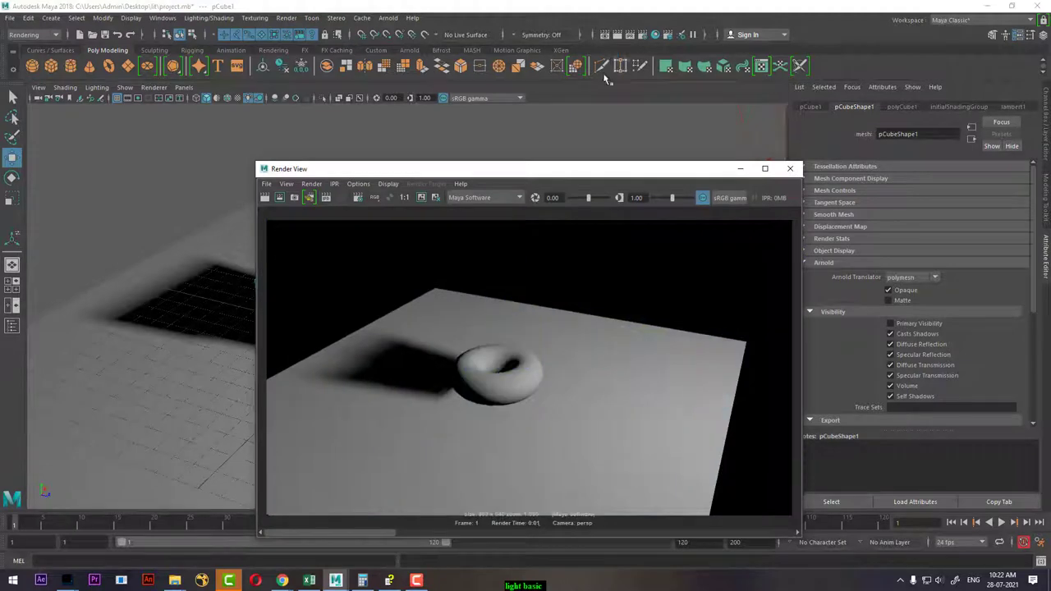
{"action": "left_click", "coordinate": [790, 168]}
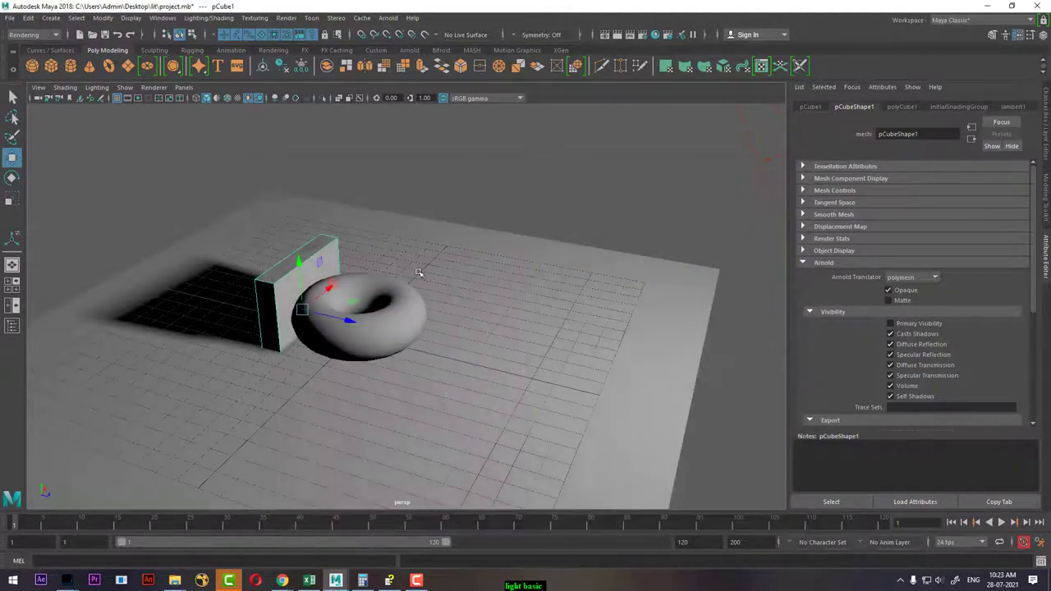
{"action": "key", "text": "e"}
{"action": "left_click_drag", "start_coordinate": [324, 283], "coordinate": [291, 248]}
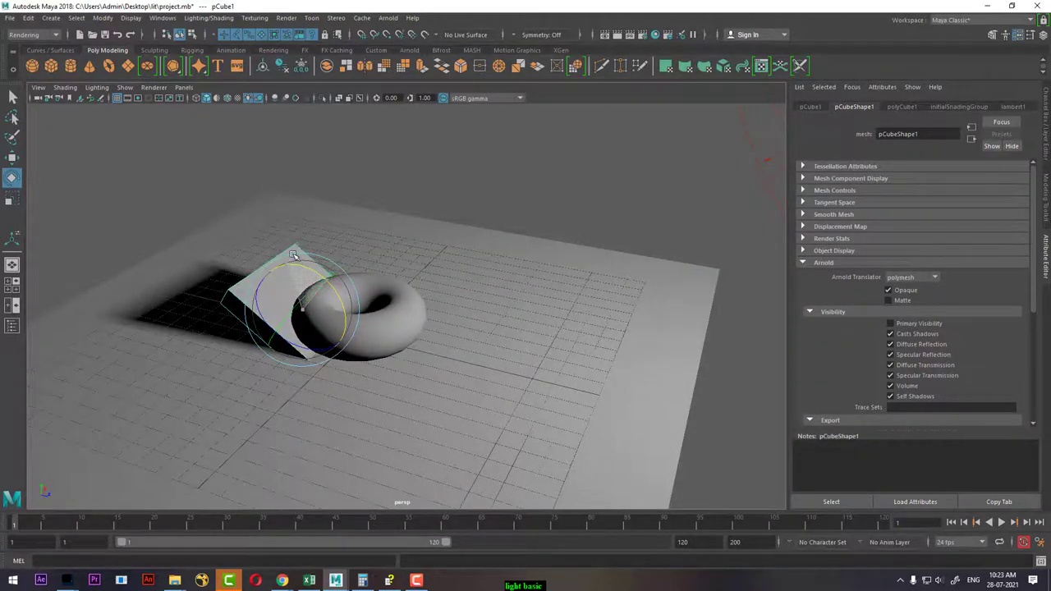
{"action": "left_click", "coordinate": [621, 36]}
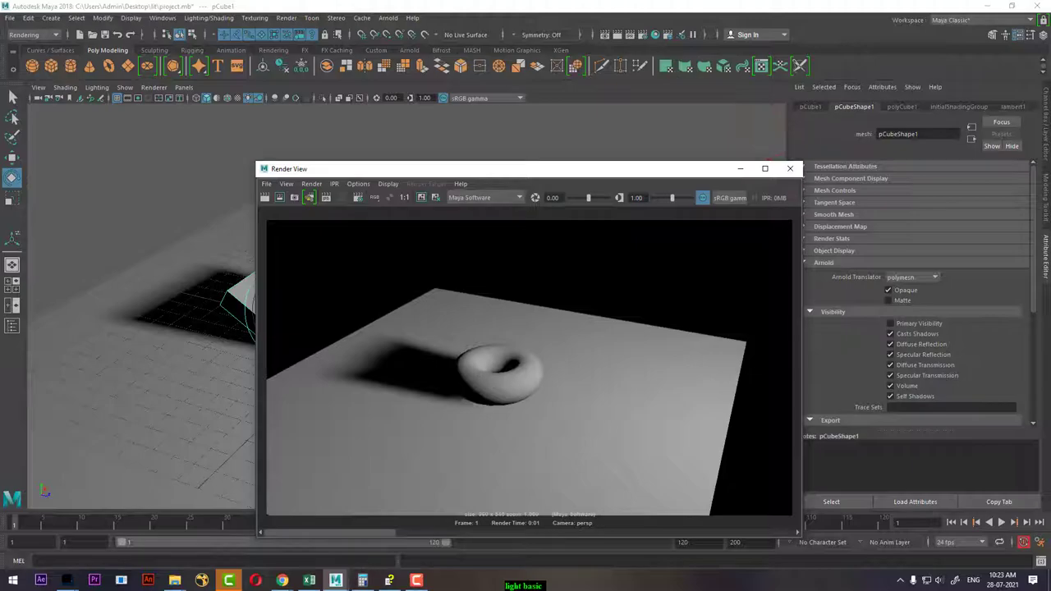
{"action": "left_click", "coordinate": [361, 579]}
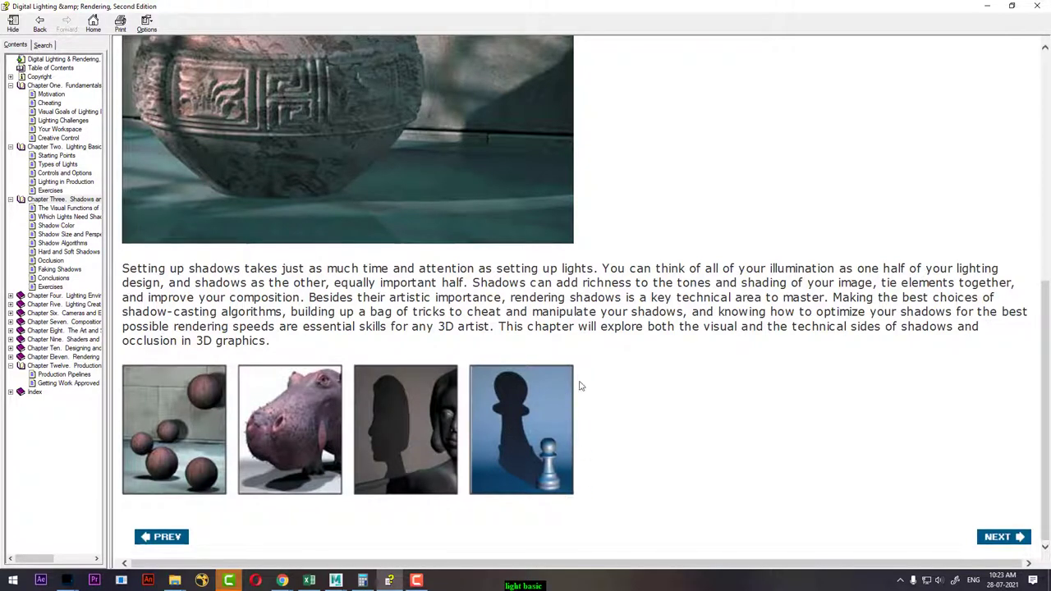
Step: Read through The Visual Functions of Shadows page, then open Which Lights Need Shadows?
{"action": "left_click", "coordinate": [75, 210]}
{"action": "scroll", "coordinate": [632, 352], "scroll_direction": "down", "scroll_amount": 5}
{"action": "scroll", "coordinate": [626, 349], "scroll_direction": "down", "scroll_amount": 3}
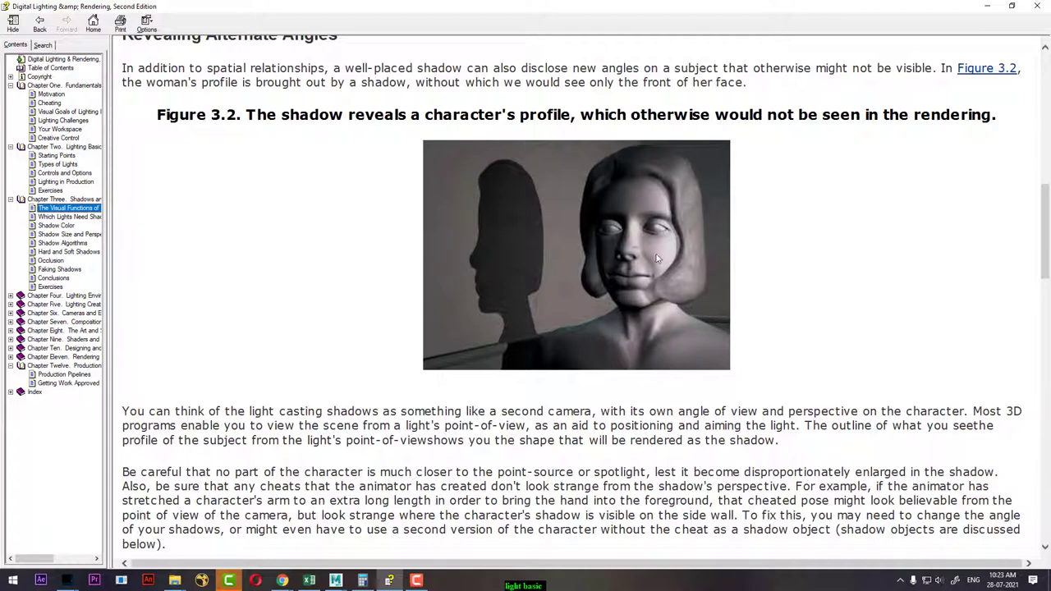
{"action": "scroll", "coordinate": [598, 271], "scroll_direction": "down", "scroll_amount": 5}
{"action": "scroll", "coordinate": [596, 291], "scroll_direction": "down", "scroll_amount": 3}
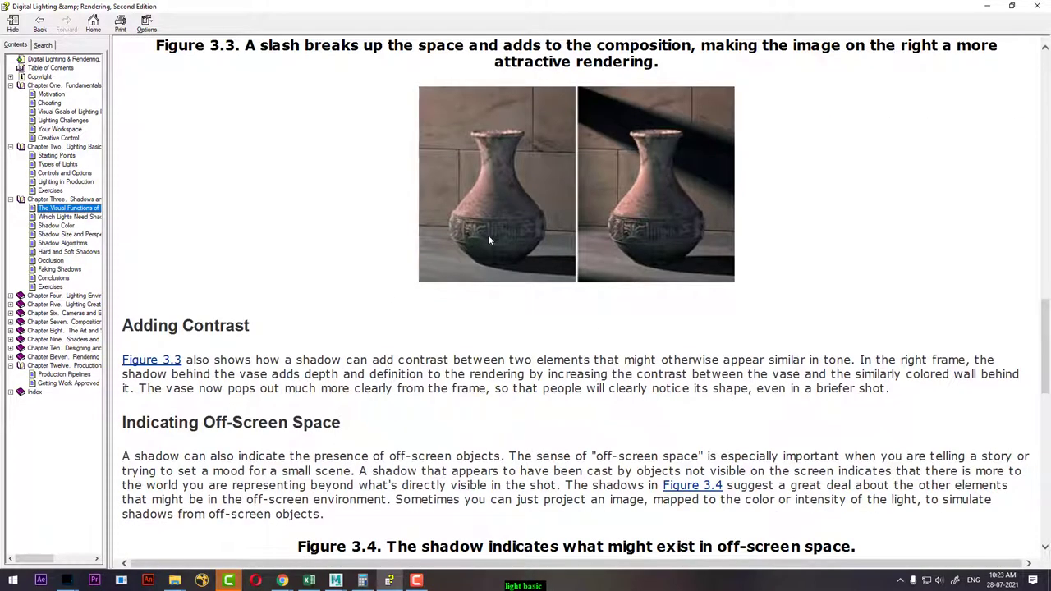
{"action": "scroll", "coordinate": [525, 305], "scroll_direction": "up", "scroll_amount": 1}
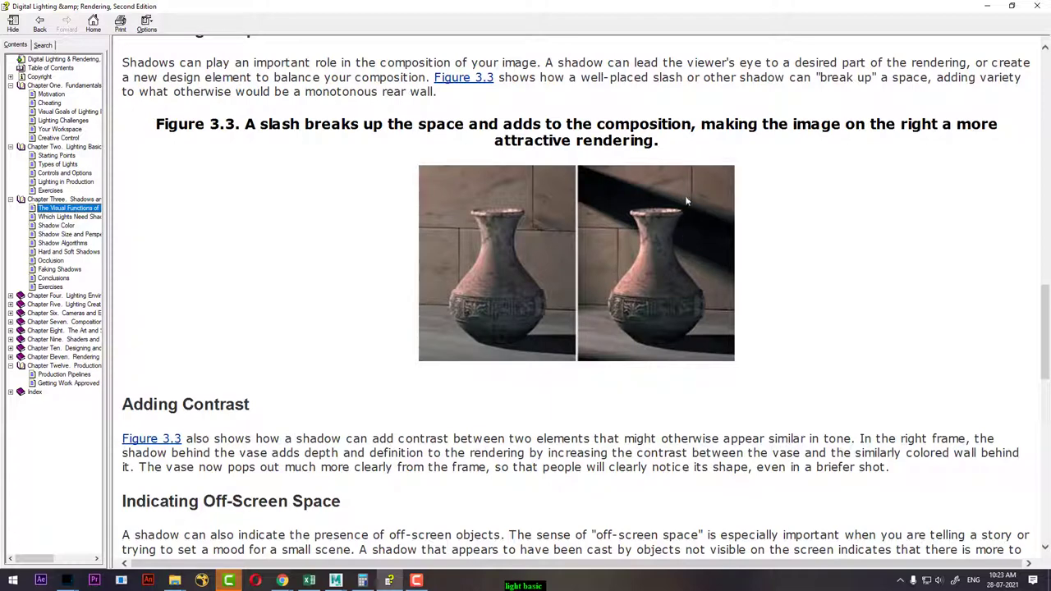
{"action": "scroll", "coordinate": [687, 232], "scroll_direction": "down", "scroll_amount": 5}
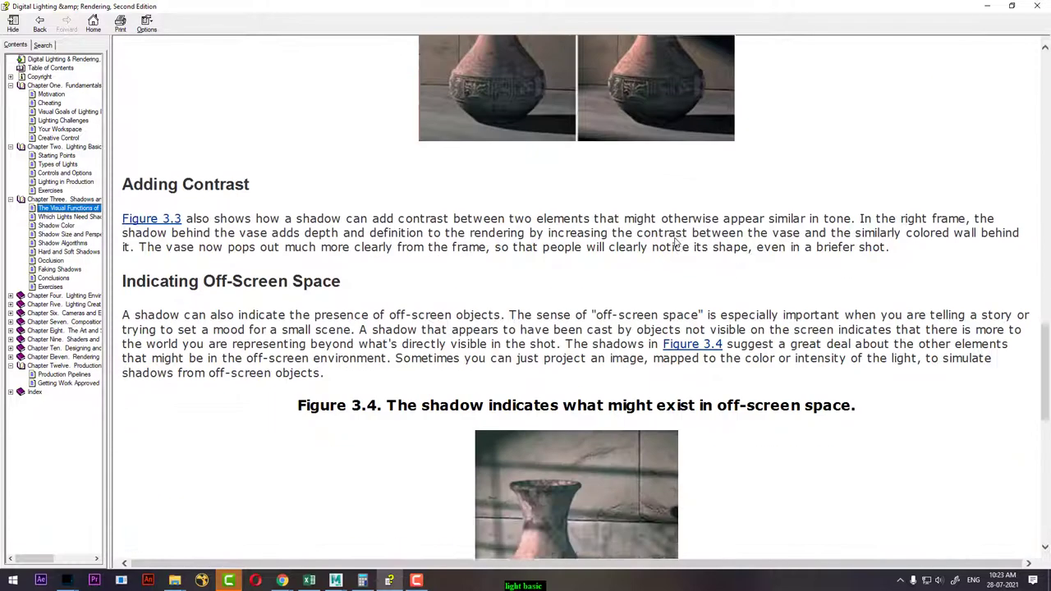
{"action": "scroll", "coordinate": [680, 236], "scroll_direction": "down", "scroll_amount": 4}
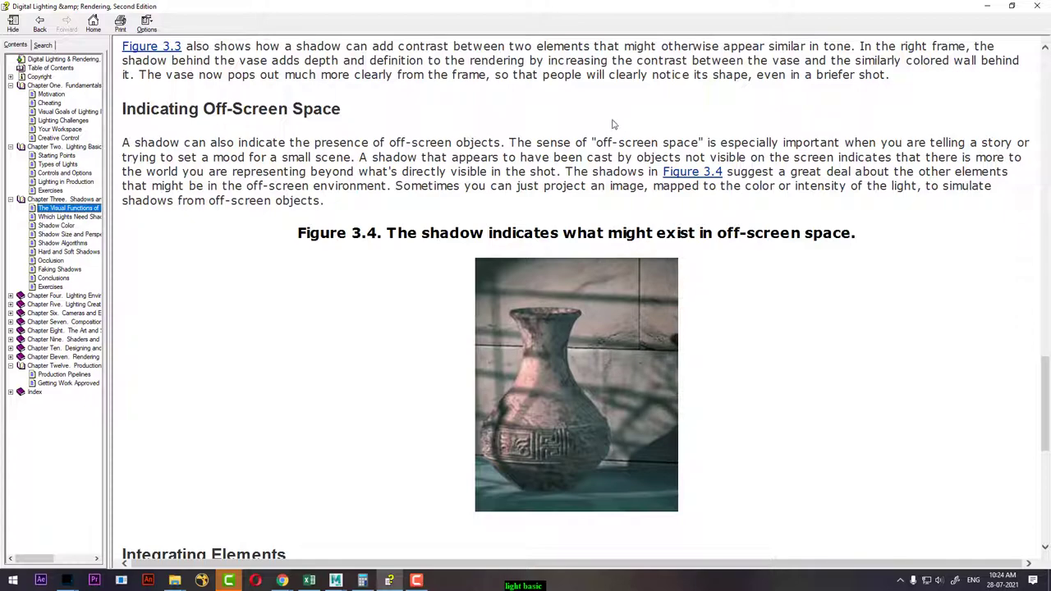
{"action": "scroll", "coordinate": [614, 123], "scroll_direction": "down", "scroll_amount": 5}
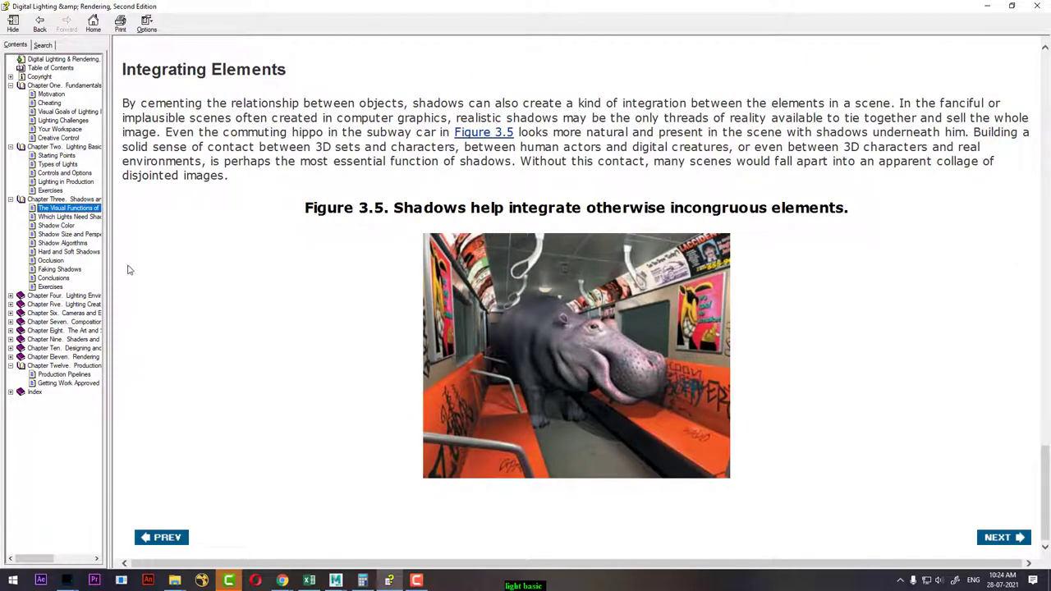
{"action": "left_click", "coordinate": [70, 217]}
Step: Read down to Secondary Shadows, then open Shadow Color to Figure 3.8's pawn renders
{"action": "scroll", "coordinate": [540, 296], "scroll_direction": "down", "scroll_amount": 2}
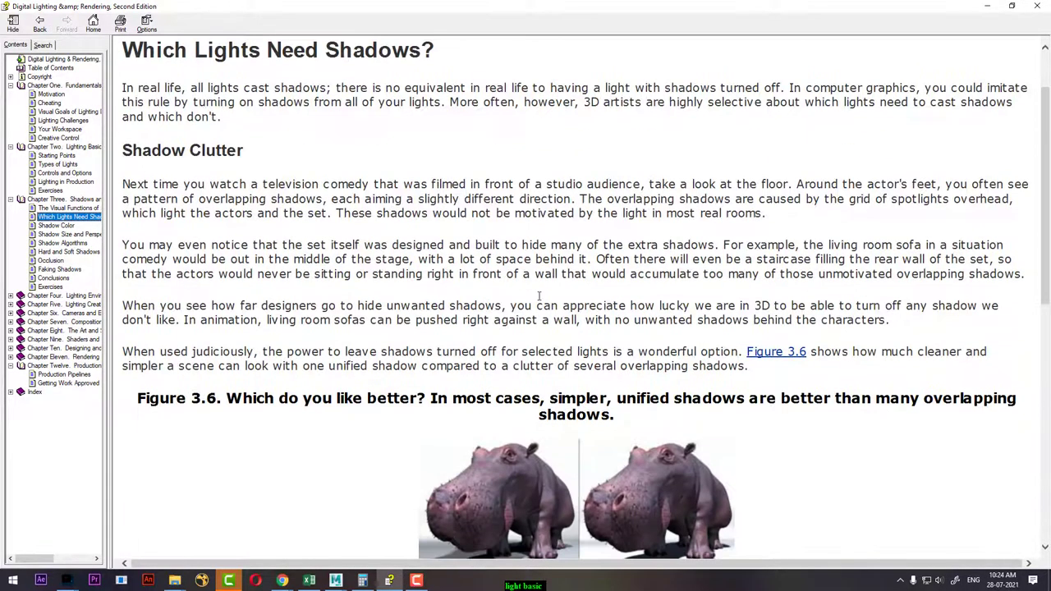
{"action": "scroll", "coordinate": [539, 295], "scroll_direction": "down", "scroll_amount": 5}
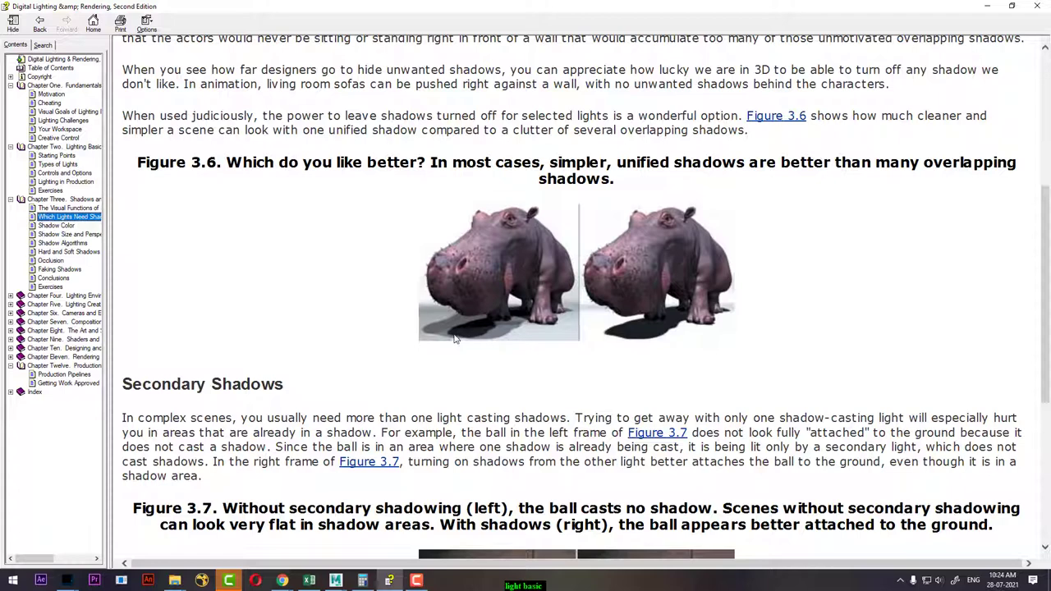
{"action": "scroll", "coordinate": [735, 366], "scroll_direction": "down", "scroll_amount": 5}
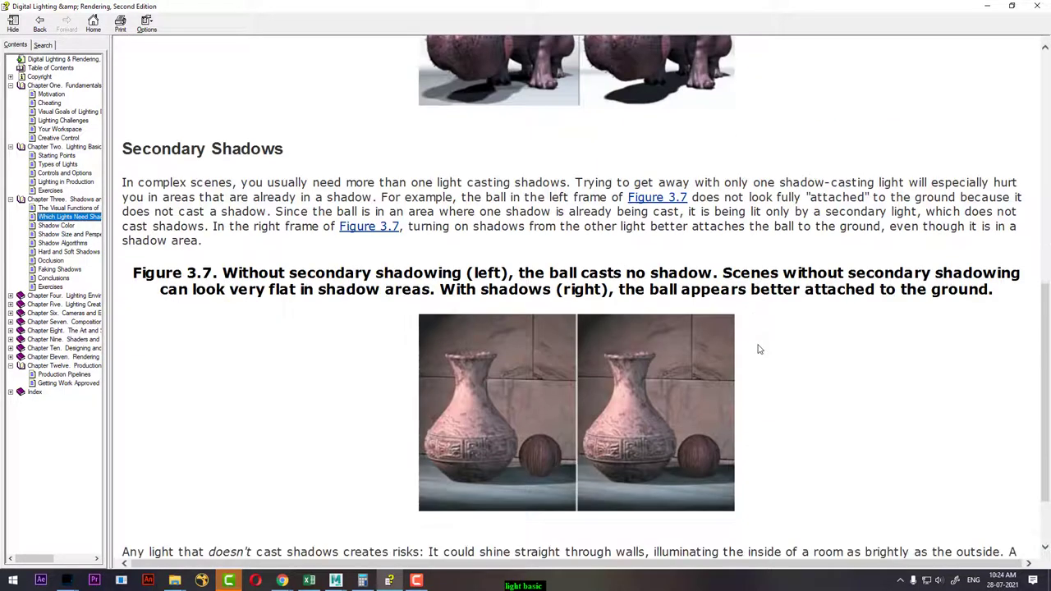
{"action": "scroll", "coordinate": [760, 349], "scroll_direction": "down", "scroll_amount": 3}
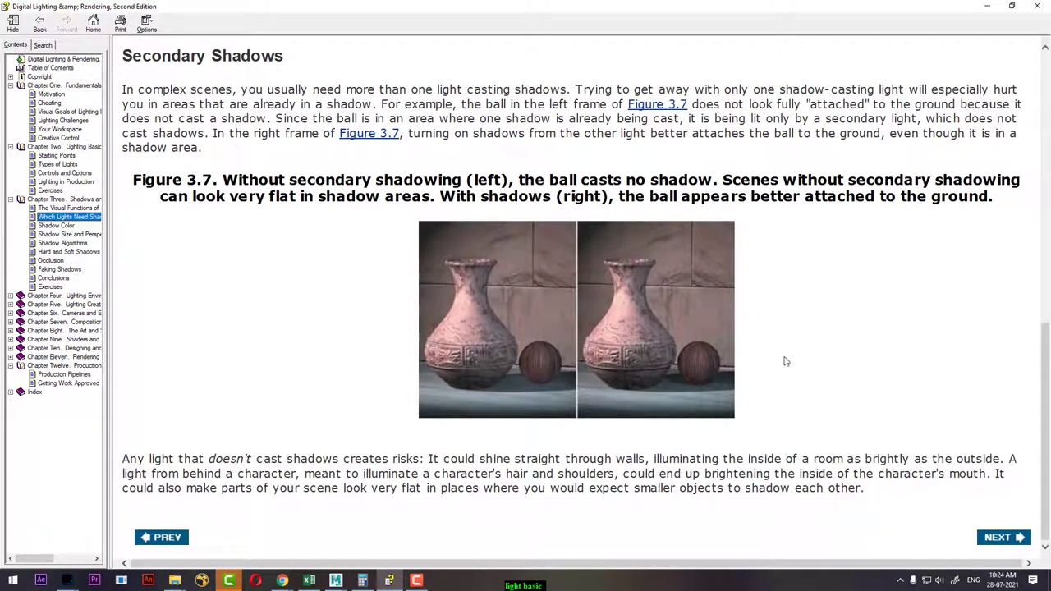
{"action": "left_click", "coordinate": [59, 226]}
{"action": "scroll", "coordinate": [674, 275], "scroll_direction": "down", "scroll_amount": 3}
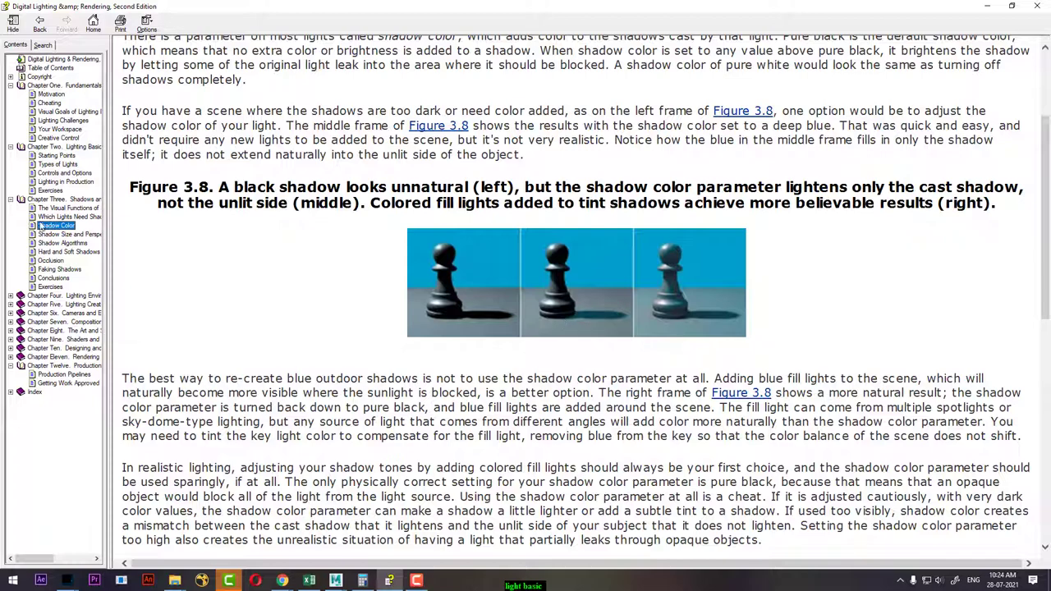
Step: Go to the Shadow Algorithms section and find Table 3.1, Shadow Map Memory Use
{"action": "left_click", "coordinate": [74, 235]}
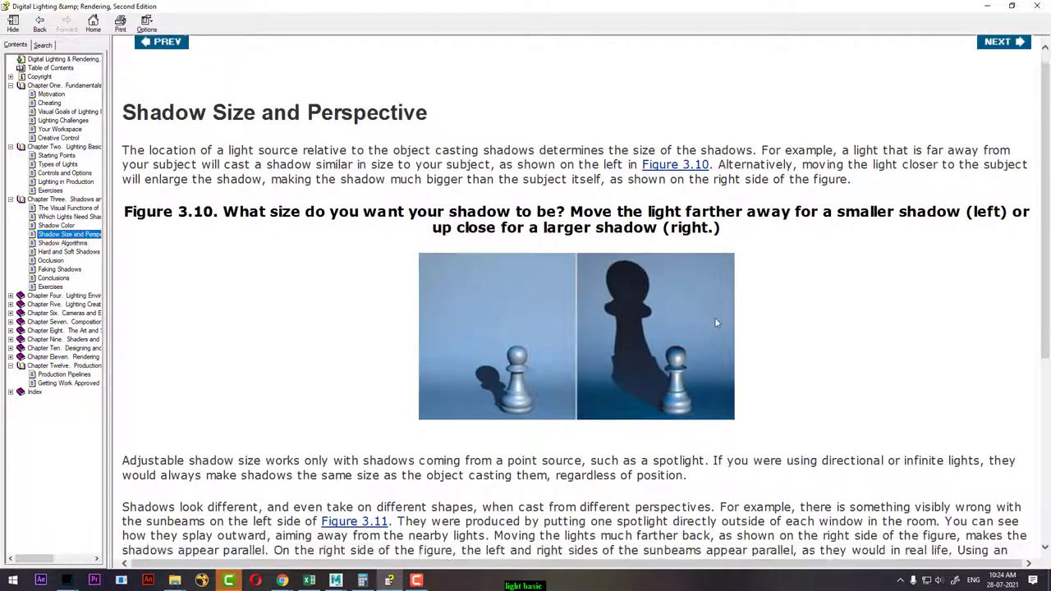
{"action": "scroll", "coordinate": [715, 317], "scroll_direction": "down", "scroll_amount": 8}
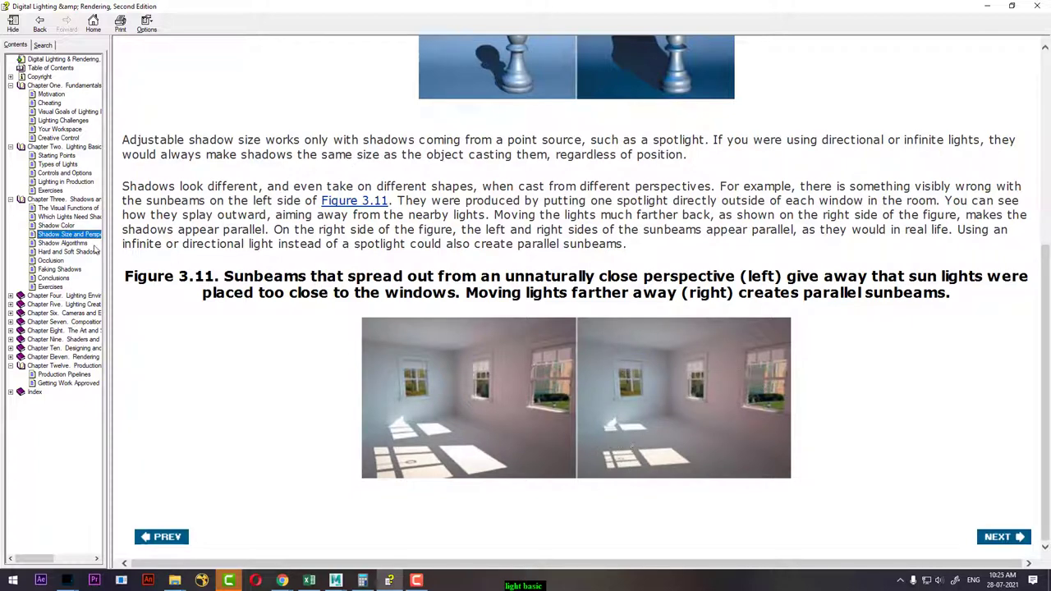
{"action": "left_click", "coordinate": [76, 244]}
{"action": "scroll", "coordinate": [653, 355], "scroll_direction": "down", "scroll_amount": 5}
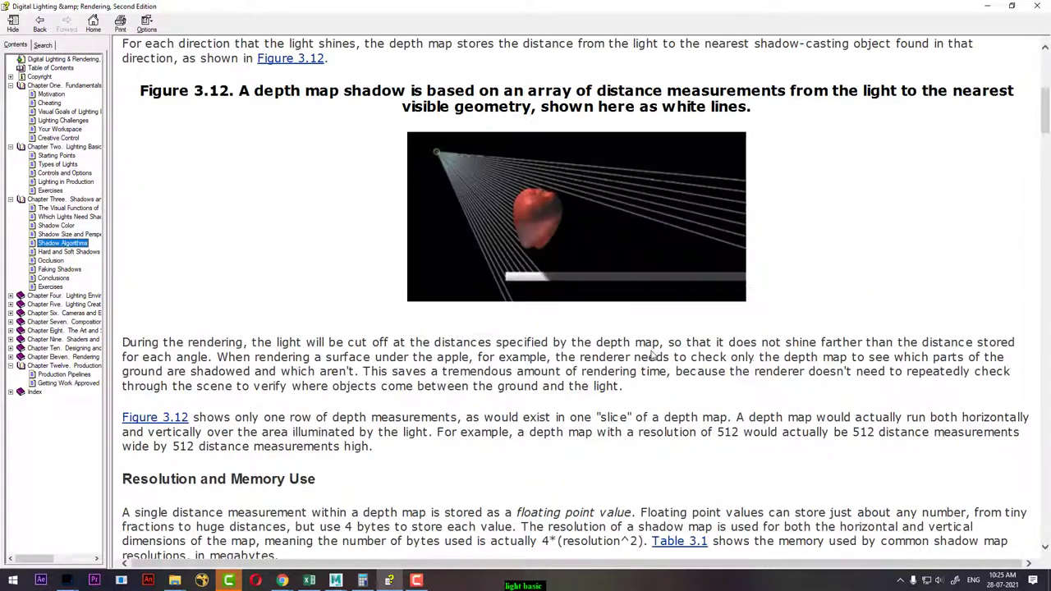
{"action": "scroll", "coordinate": [667, 317], "scroll_direction": "down", "scroll_amount": 4}
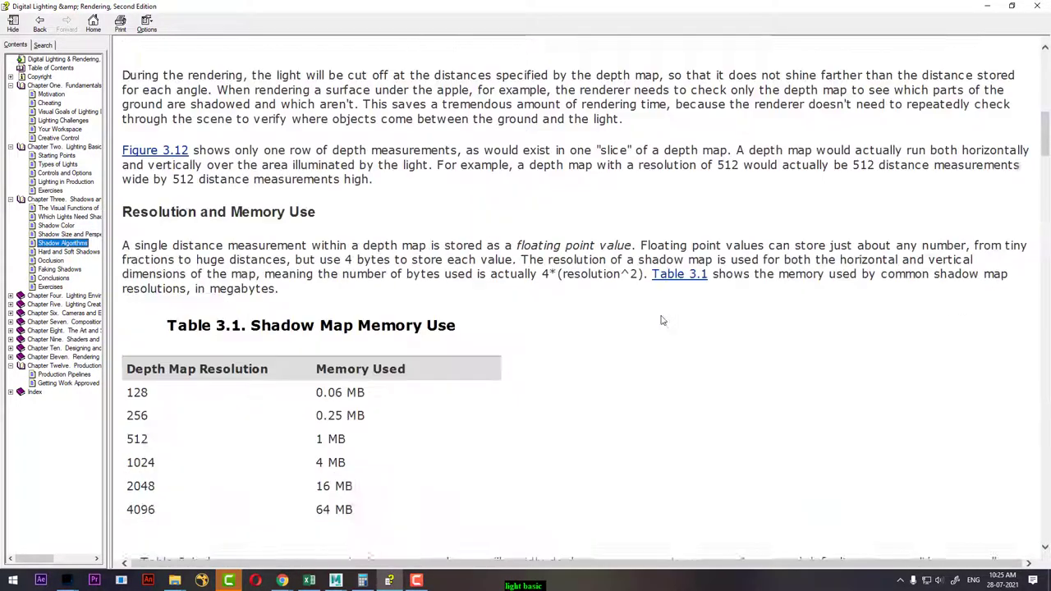
{"action": "scroll", "coordinate": [668, 318], "scroll_direction": "down", "scroll_amount": 5}
{"action": "scroll", "coordinate": [260, 234], "scroll_direction": "up", "scroll_amount": 3}
{"action": "scroll", "coordinate": [253, 211], "scroll_direction": "up", "scroll_amount": 2}
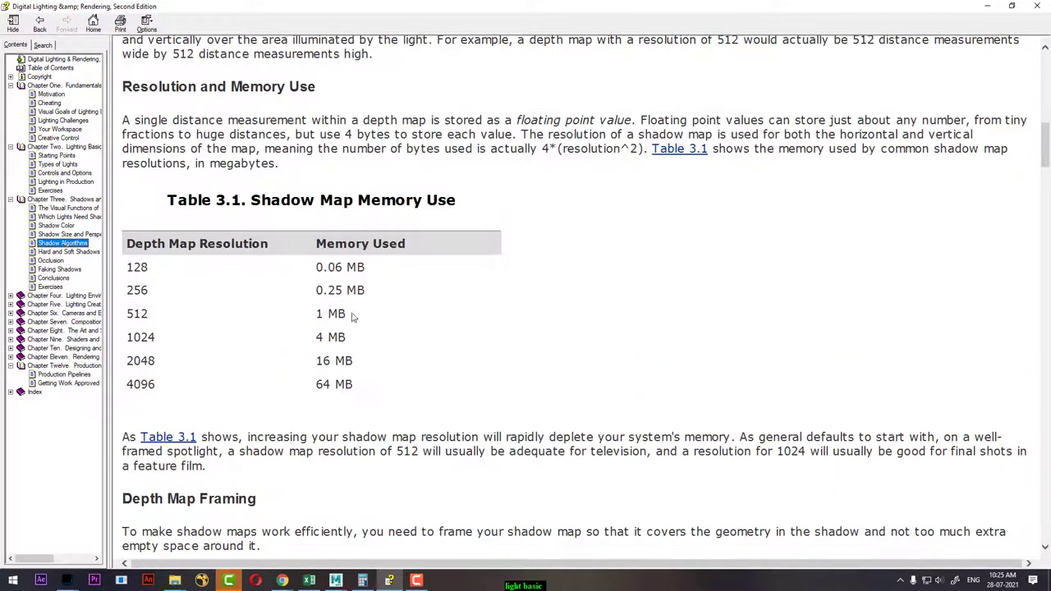
{"action": "left_click", "coordinate": [255, 192]}
{"action": "left_click_drag", "start_coordinate": [254, 192], "coordinate": [424, 183]}
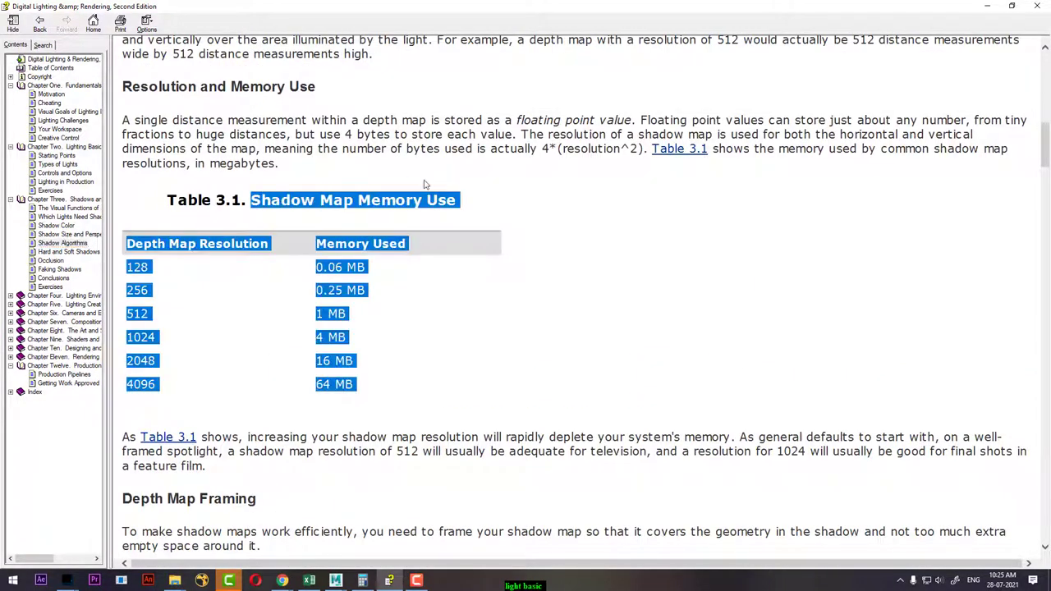
{"action": "left_click", "coordinate": [363, 336]}
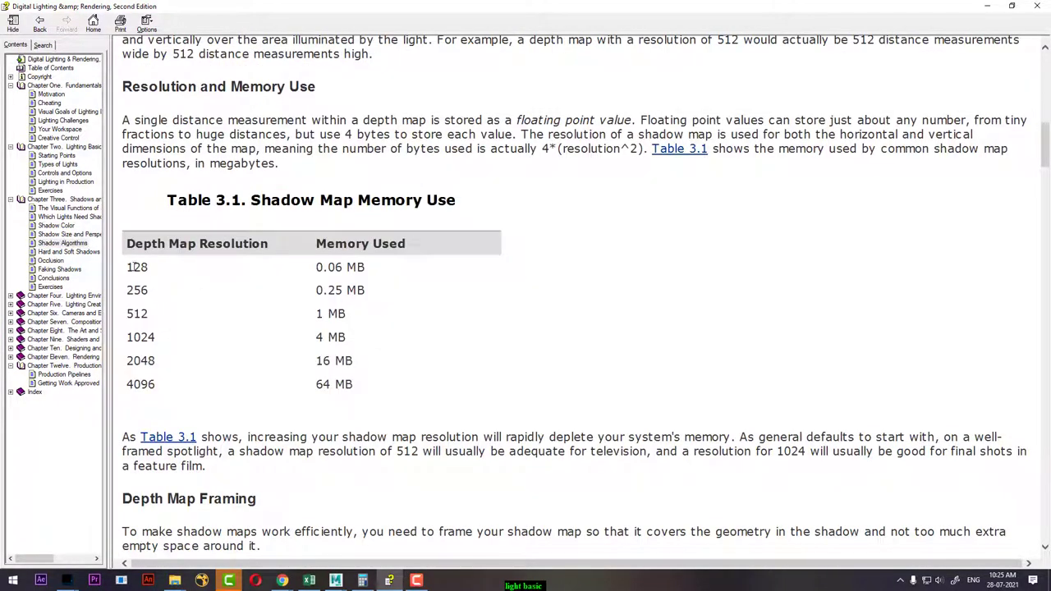
{"action": "double_click", "coordinate": [133, 267]}
{"action": "double_click", "coordinate": [328, 267]}
{"action": "left_click_drag", "start_coordinate": [359, 261], "coordinate": [374, 262]}
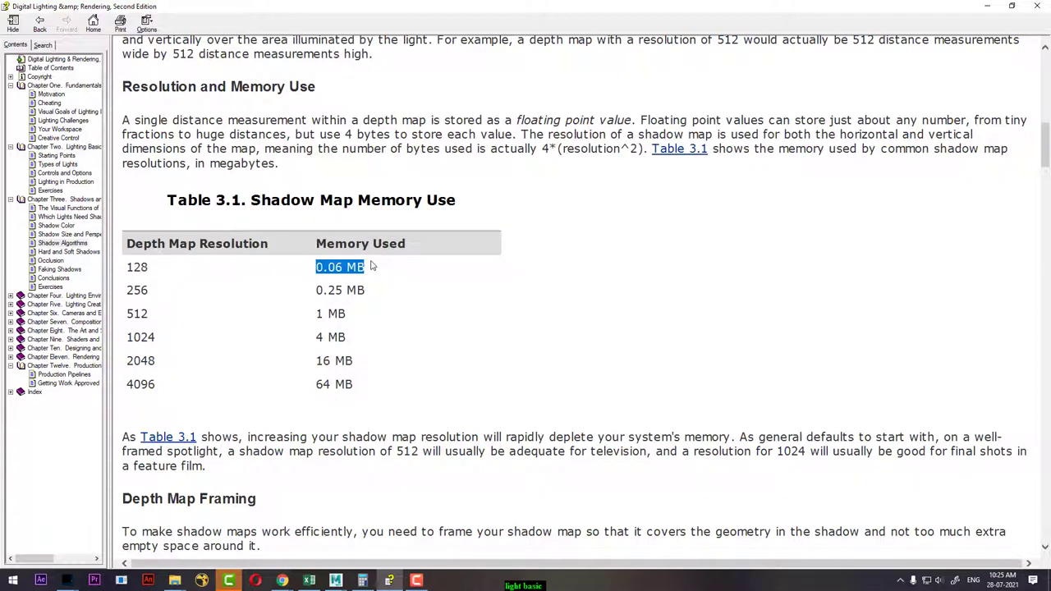
{"action": "left_click_drag", "start_coordinate": [150, 298], "coordinate": [118, 291]}
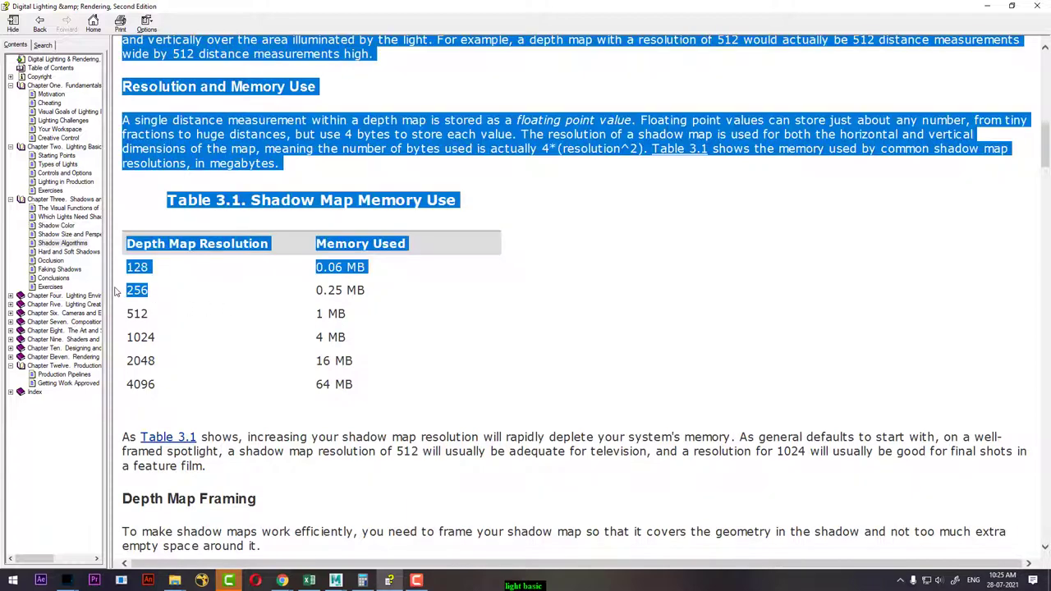
{"action": "left_click", "coordinate": [340, 289]}
{"action": "left_click_drag", "start_coordinate": [339, 289], "coordinate": [380, 289]}
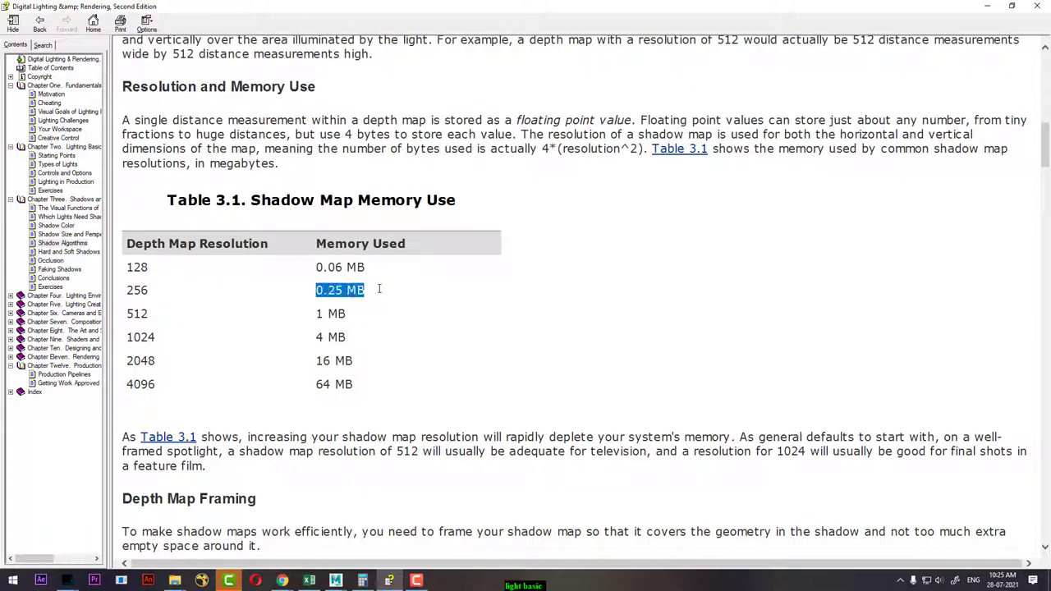
{"action": "left_click_drag", "start_coordinate": [156, 317], "coordinate": [136, 317]}
{"action": "left_click_drag", "start_coordinate": [293, 316], "coordinate": [349, 317]}
{"action": "left_click_drag", "start_coordinate": [162, 337], "coordinate": [132, 333]}
{"action": "left_click_drag", "start_coordinate": [314, 333], "coordinate": [378, 331]}
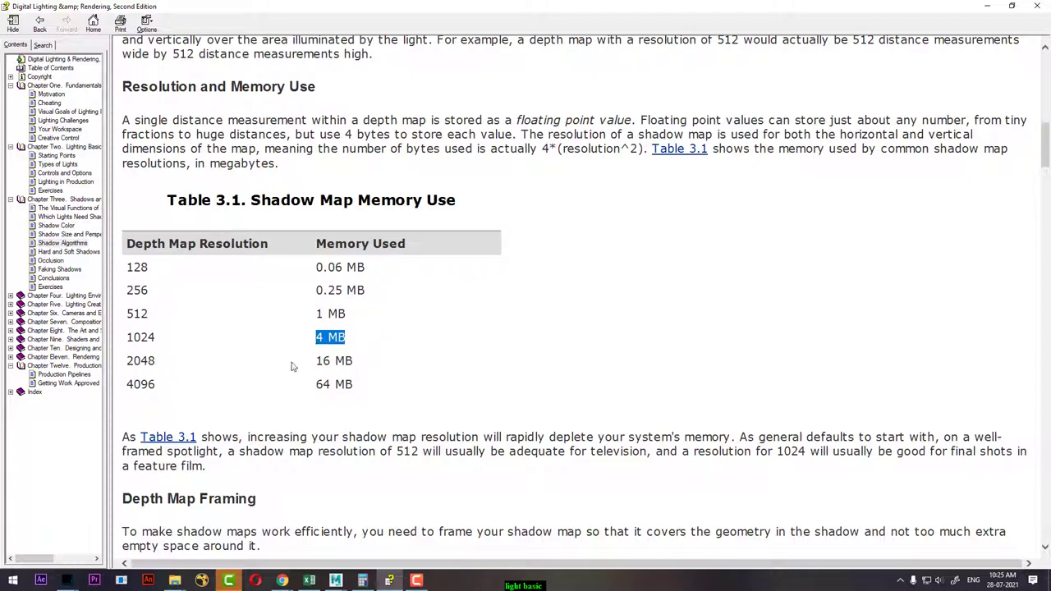
{"action": "mouse_move", "coordinate": [161, 364]}
{"action": "left_mouse_down"}
{"action": "mouse_move", "coordinate": [139, 364]}
{"action": "mouse_move", "coordinate": [134, 387]}
{"action": "left_mouse_up"}
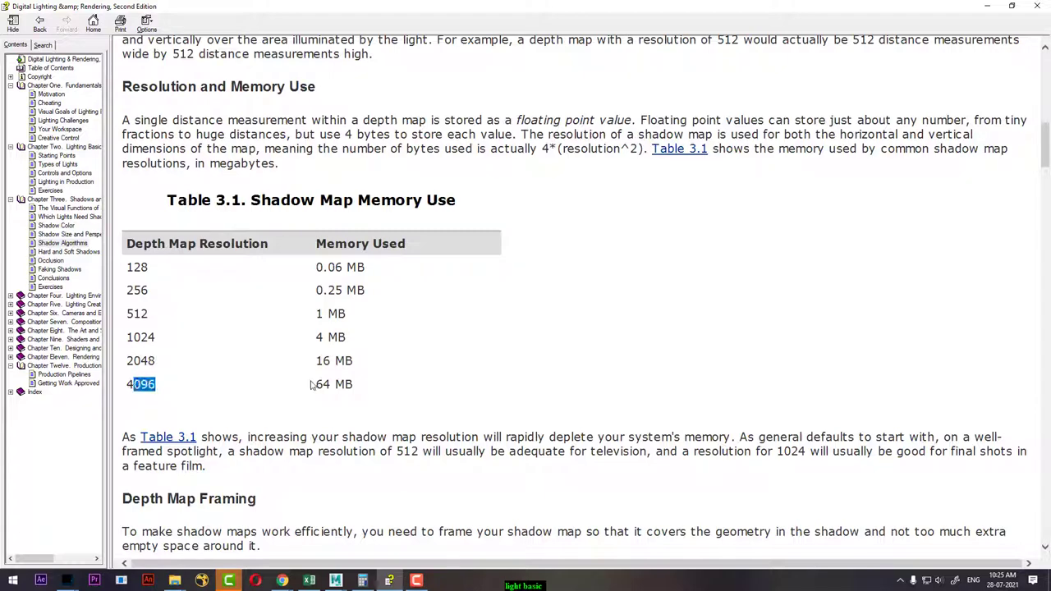
{"action": "left_click_drag", "start_coordinate": [312, 385], "coordinate": [375, 385]}
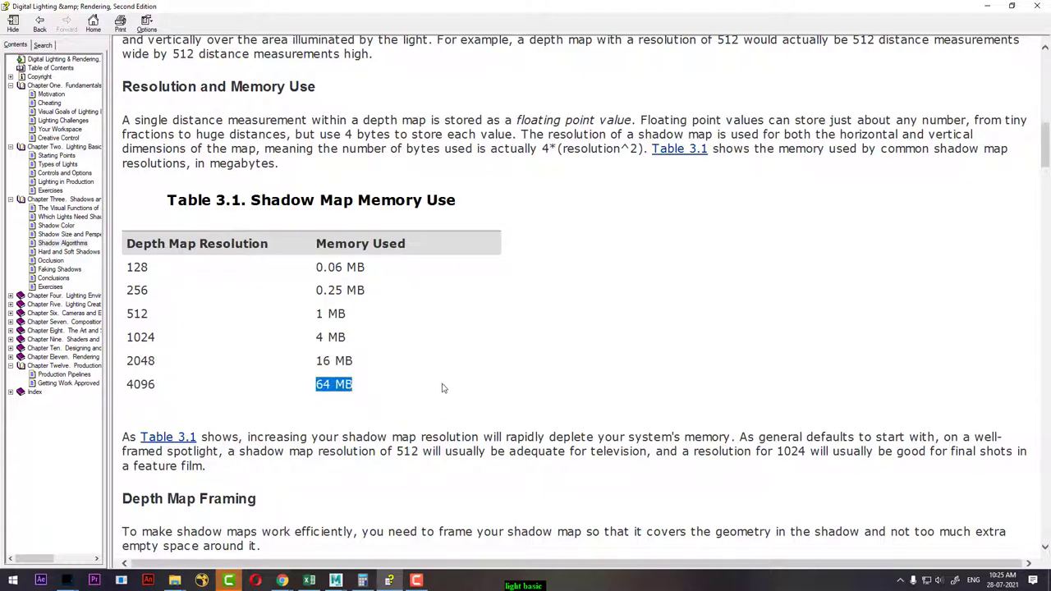
Step: Scroll past Depth Map Framing, Bias and Light Leaks to Transparency Support and Figure 3.16
{"action": "scroll", "coordinate": [450, 386], "scroll_direction": "up", "scroll_amount": 3}
{"action": "scroll", "coordinate": [451, 394], "scroll_direction": "up", "scroll_amount": 3}
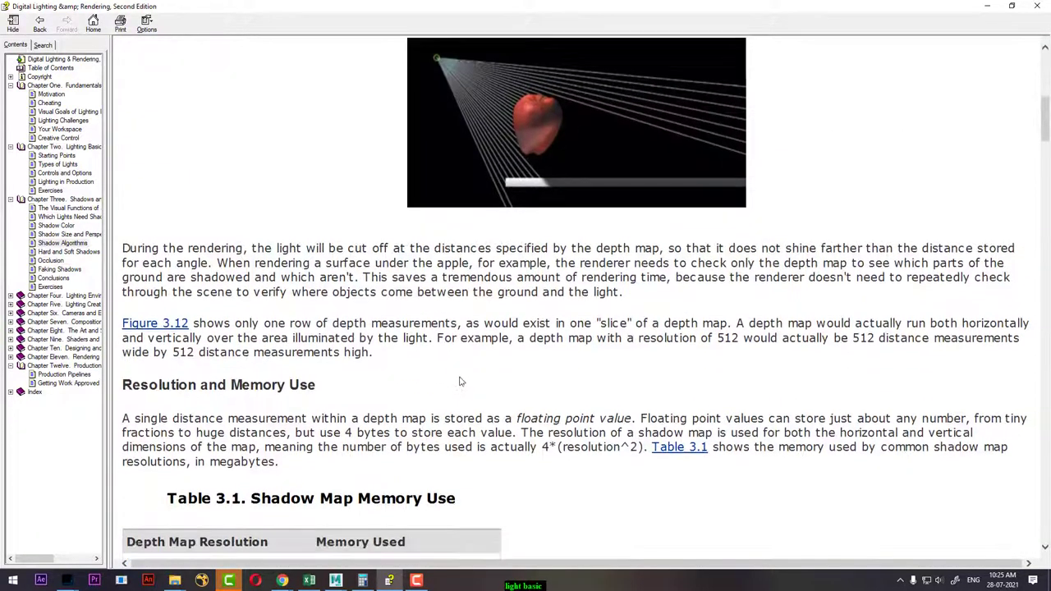
{"action": "scroll", "coordinate": [456, 378], "scroll_direction": "down", "scroll_amount": 7}
{"action": "scroll", "coordinate": [468, 332], "scroll_direction": "down", "scroll_amount": 3}
{"action": "scroll", "coordinate": [467, 300], "scroll_direction": "down", "scroll_amount": 3}
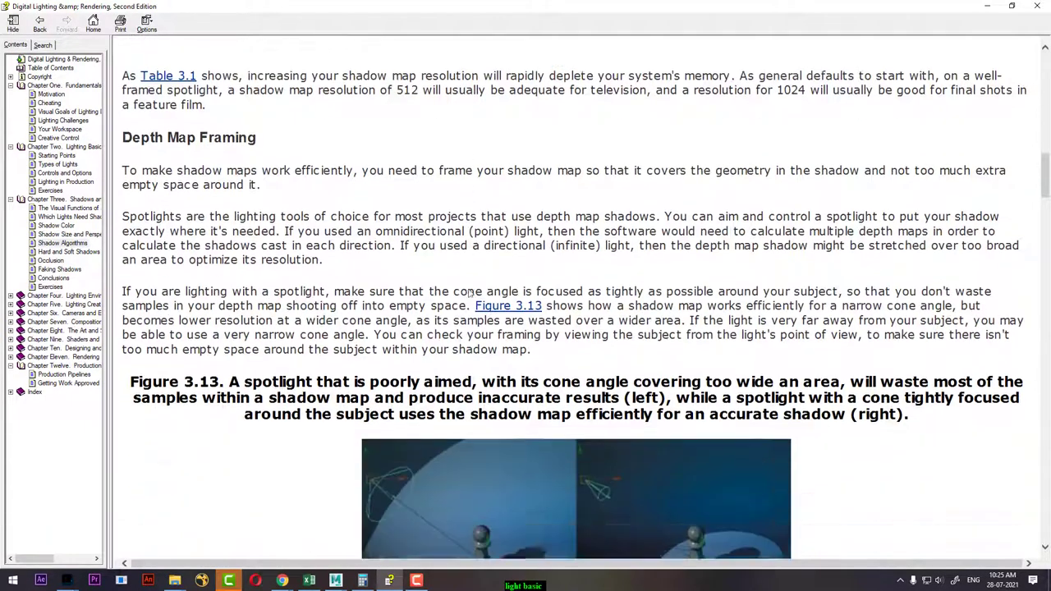
{"action": "scroll", "coordinate": [472, 287], "scroll_direction": "down", "scroll_amount": 2}
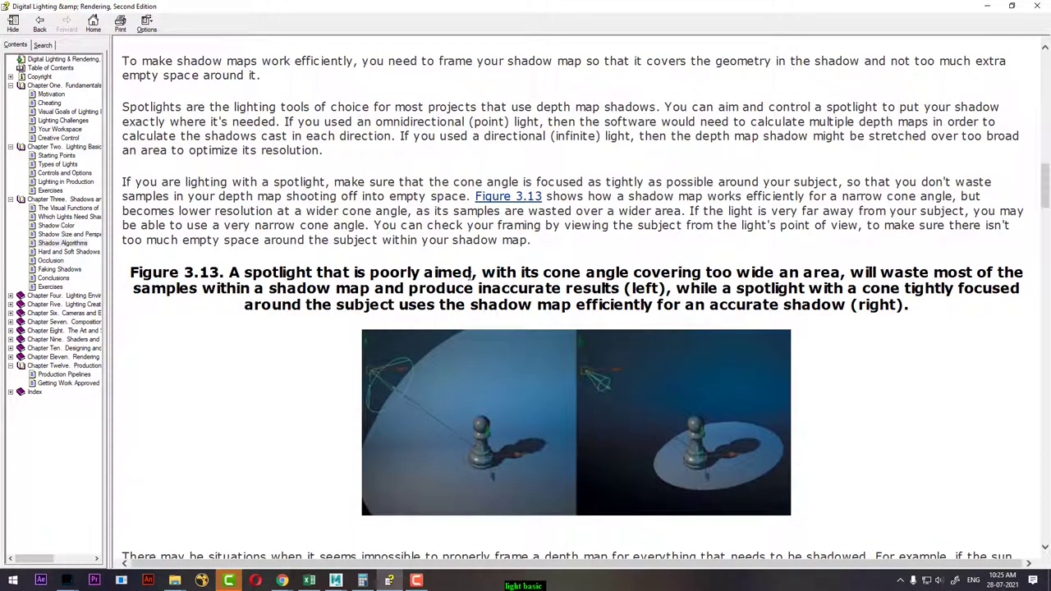
{"action": "scroll", "coordinate": [470, 281], "scroll_direction": "down", "scroll_amount": 1}
{"action": "scroll", "coordinate": [472, 285], "scroll_direction": "down", "scroll_amount": 2}
{"action": "scroll", "coordinate": [468, 300], "scroll_direction": "down", "scroll_amount": 2}
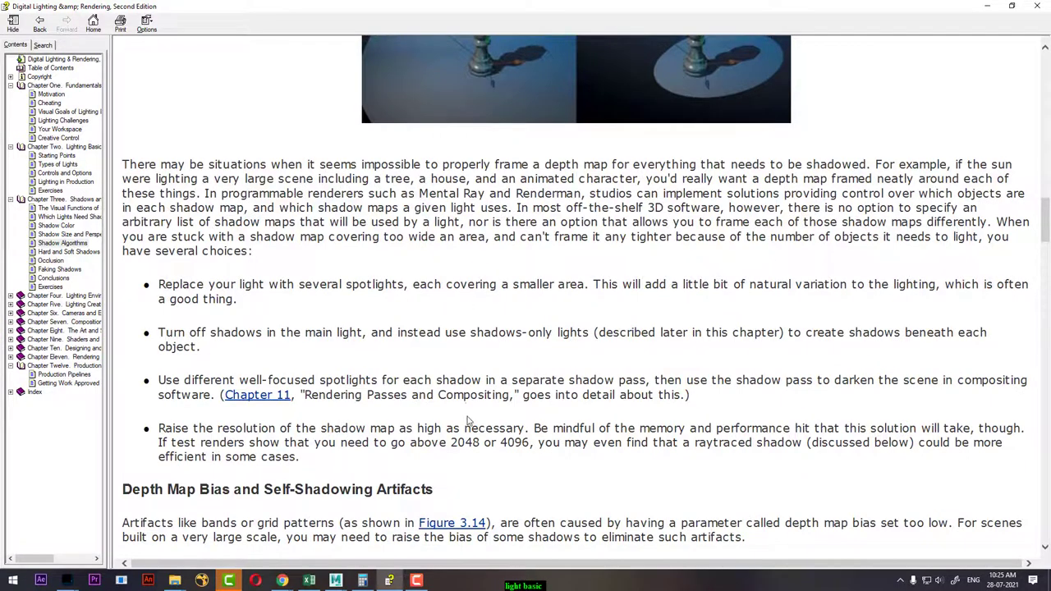
{"action": "scroll", "coordinate": [468, 421], "scroll_direction": "up", "scroll_amount": 2}
{"action": "scroll", "coordinate": [444, 419], "scroll_direction": "down", "scroll_amount": 3}
{"action": "scroll", "coordinate": [394, 417], "scroll_direction": "down", "scroll_amount": 2}
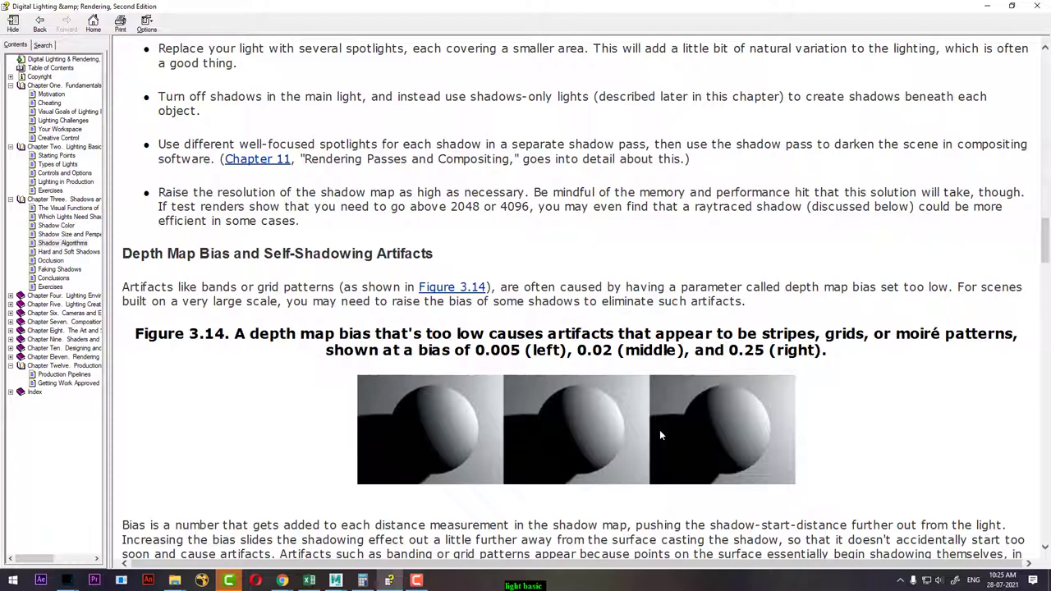
{"action": "scroll", "coordinate": [821, 423], "scroll_direction": "down", "scroll_amount": 2}
{"action": "scroll", "coordinate": [821, 423], "scroll_direction": "down", "scroll_amount": 5}
{"action": "scroll", "coordinate": [817, 425], "scroll_direction": "down", "scroll_amount": 3}
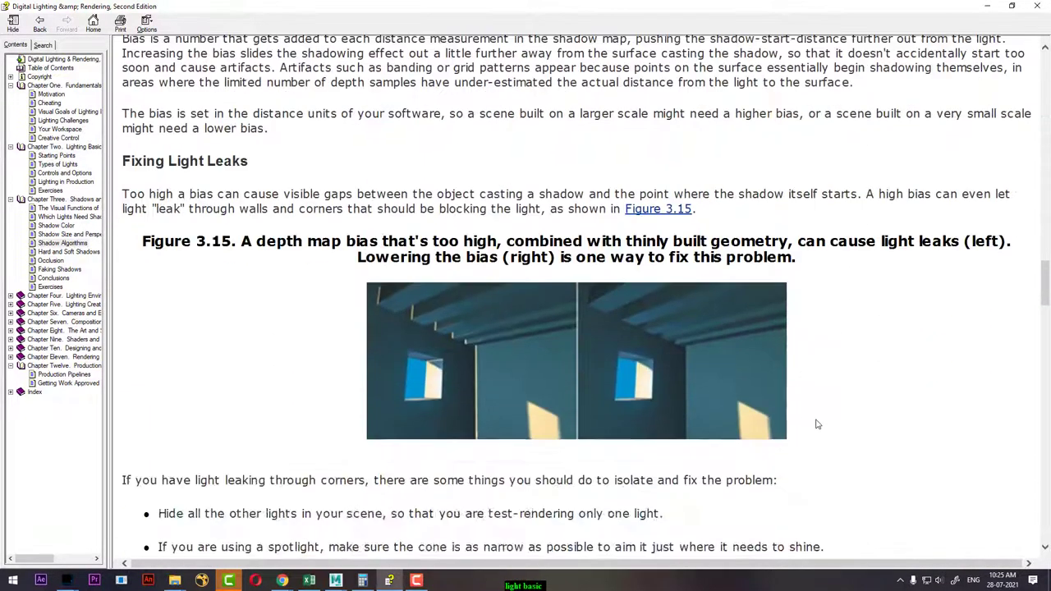
{"action": "scroll", "coordinate": [817, 425], "scroll_direction": "down", "scroll_amount": 3}
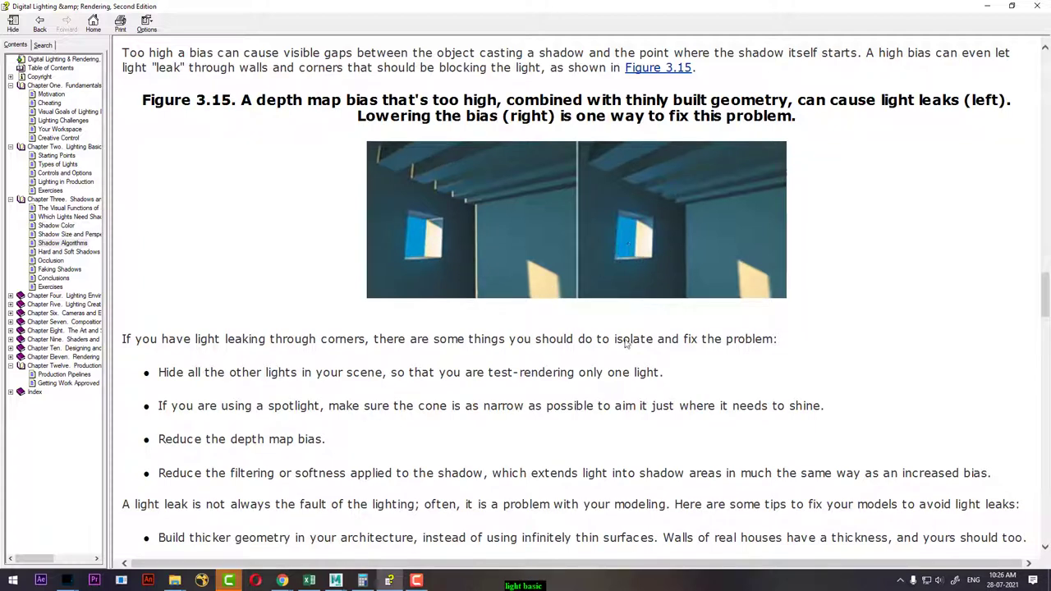
{"action": "scroll", "coordinate": [696, 237], "scroll_direction": "down", "scroll_amount": 3}
{"action": "scroll", "coordinate": [690, 246], "scroll_direction": "down", "scroll_amount": 3}
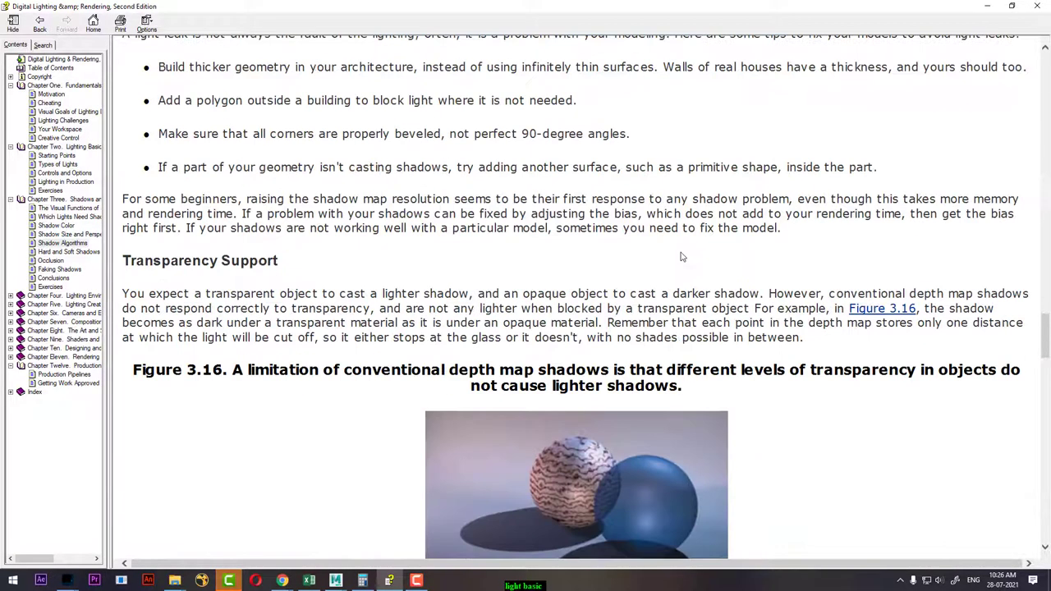
{"action": "scroll", "coordinate": [681, 258], "scroll_direction": "down", "scroll_amount": 1}
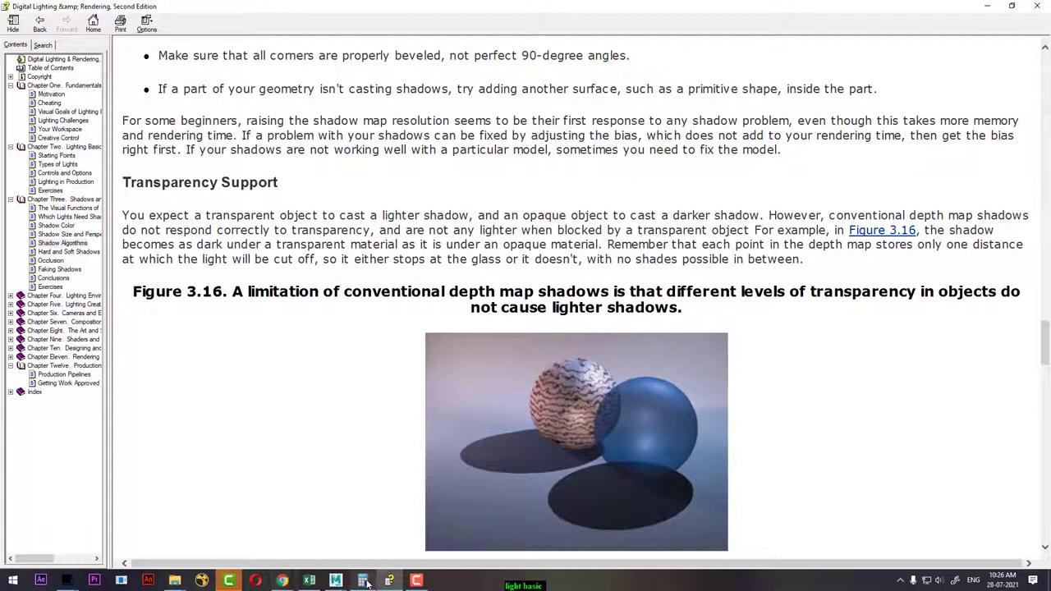
Step: Return to Maya, dismiss the render preview, and create a new polygon sphere
{"action": "left_click", "coordinate": [336, 581]}
{"action": "left_click", "coordinate": [379, 545]}
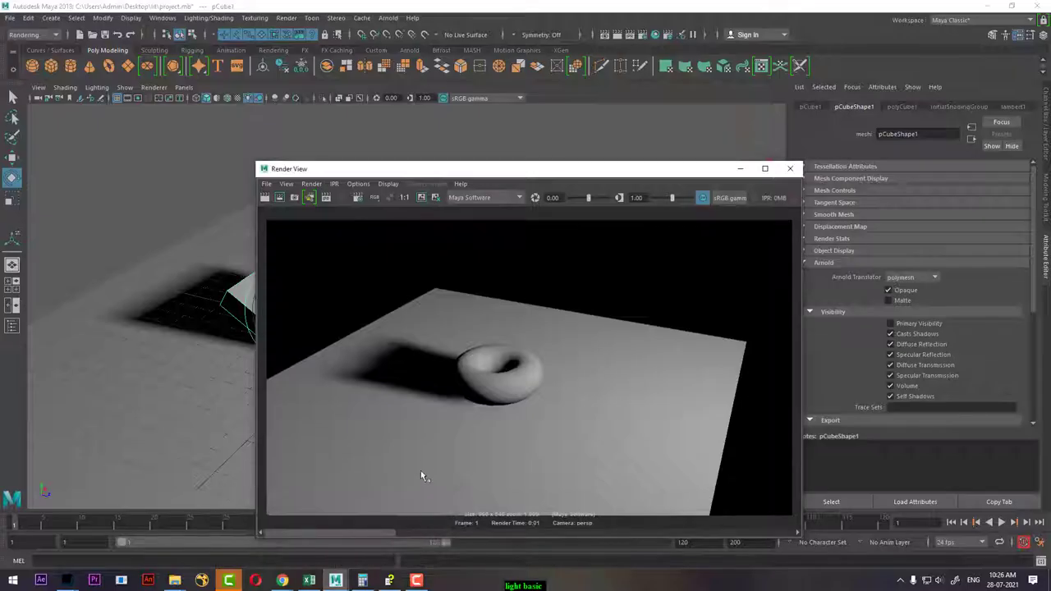
{"action": "left_click", "coordinate": [741, 169]}
{"action": "left_click", "coordinate": [556, 170]}
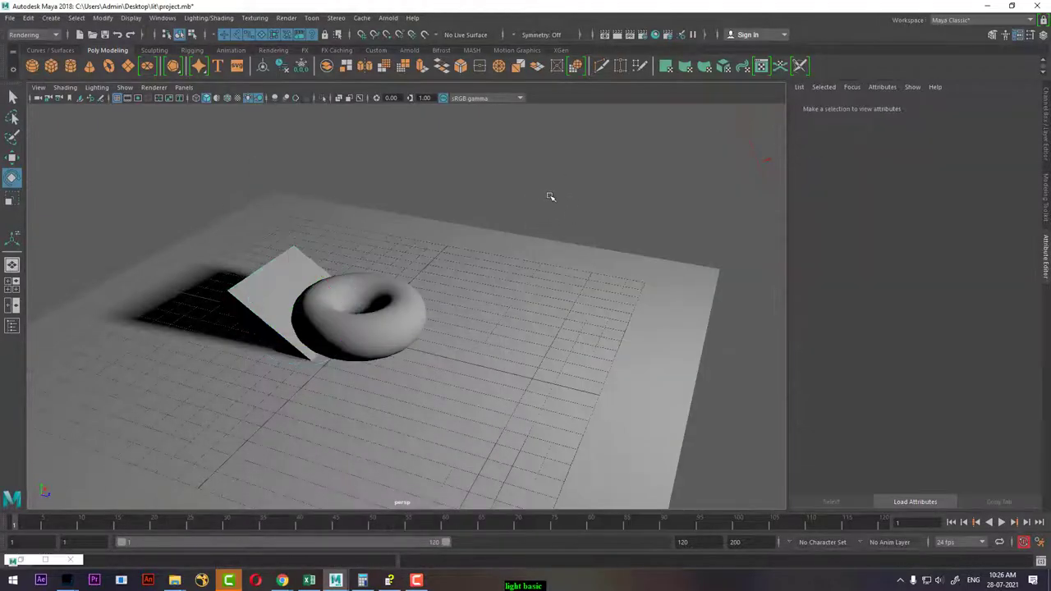
{"action": "right_click_drag", "start_coordinate": [549, 194], "coordinate": [600, 198], "text": "shift"}
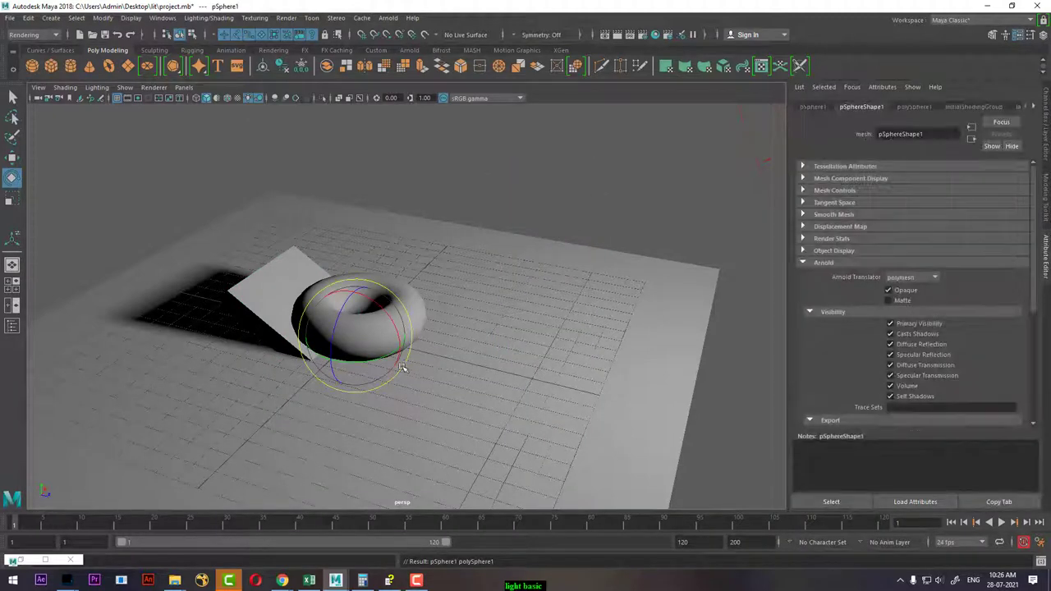
Step: Move the sphere out of the torus onto the plane in front and scale it up
{"action": "key", "text": "w"}
{"action": "left_click_drag", "start_coordinate": [371, 319], "coordinate": [284, 371]}
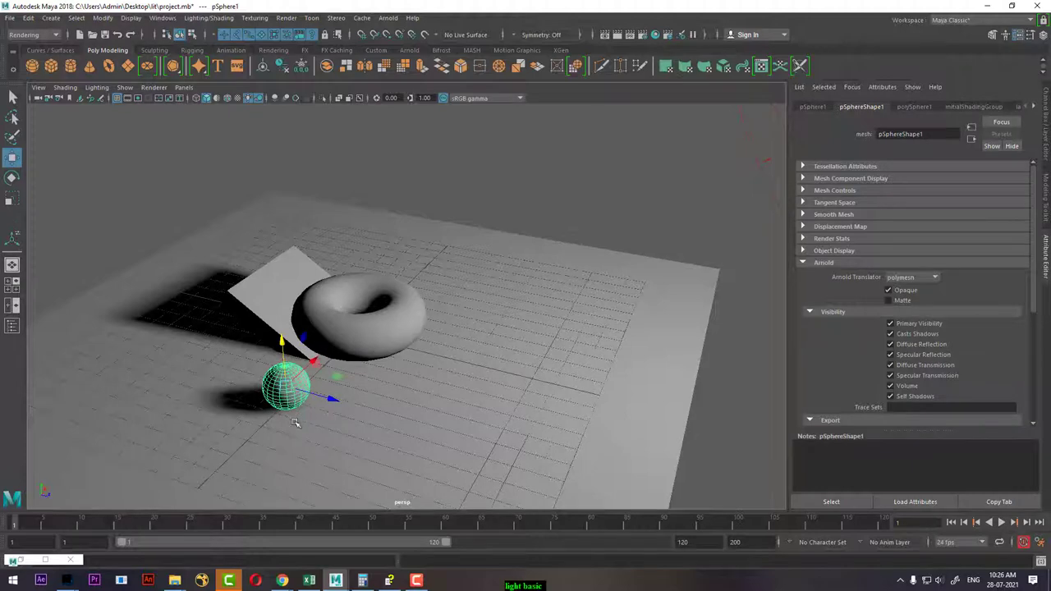
{"action": "key", "text": "r"}
{"action": "mouse_move", "coordinate": [287, 387]}
{"action": "left_mouse_down"}
{"action": "mouse_move", "coordinate": [333, 372]}
{"action": "mouse_move", "coordinate": [308, 337]}
{"action": "mouse_move", "coordinate": [374, 361]}
{"action": "mouse_move", "coordinate": [353, 316]}
{"action": "left_mouse_up"}
{"action": "key", "text": "w"}
{"action": "right_click_drag", "start_coordinate": [338, 264], "coordinate": [351, 557]}
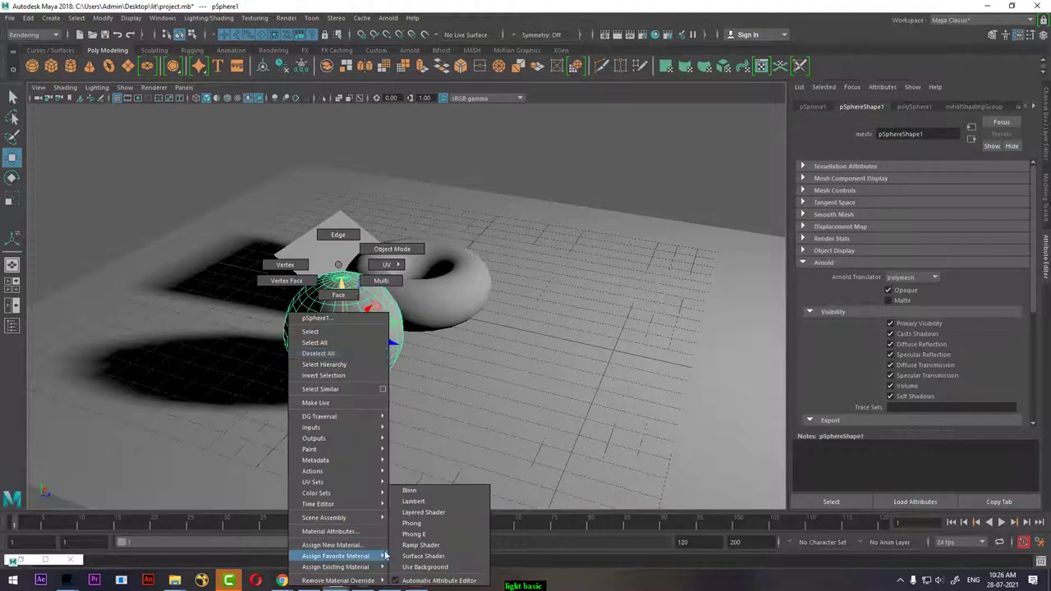
Step: Assign the sphere a Blinn material with transparency near maximum and a cyan colour
{"action": "left_click", "coordinate": [432, 492]}
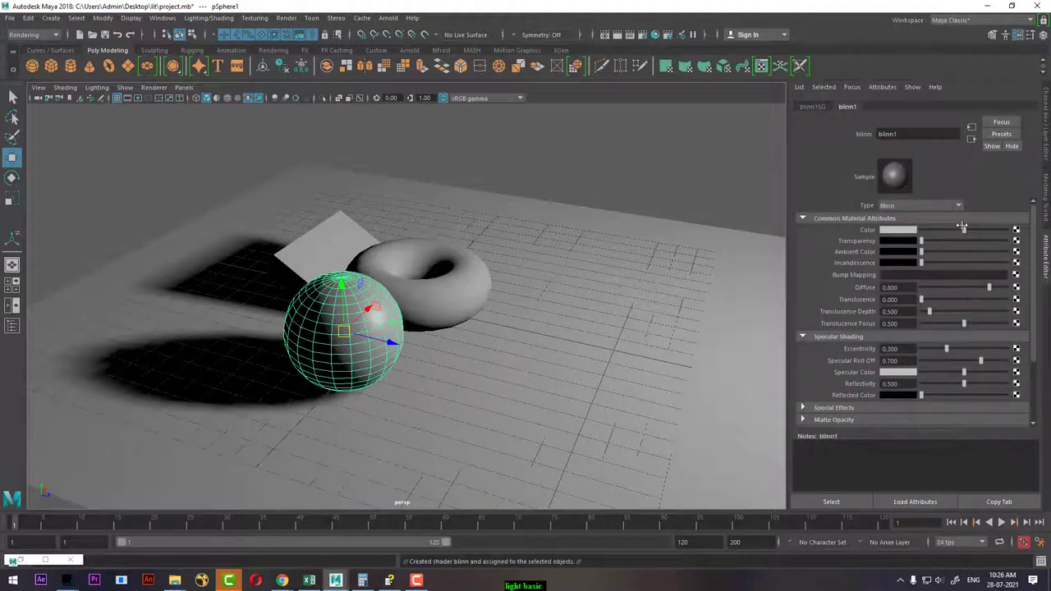
{"action": "left_click_drag", "start_coordinate": [944, 240], "coordinate": [1031, 240]}
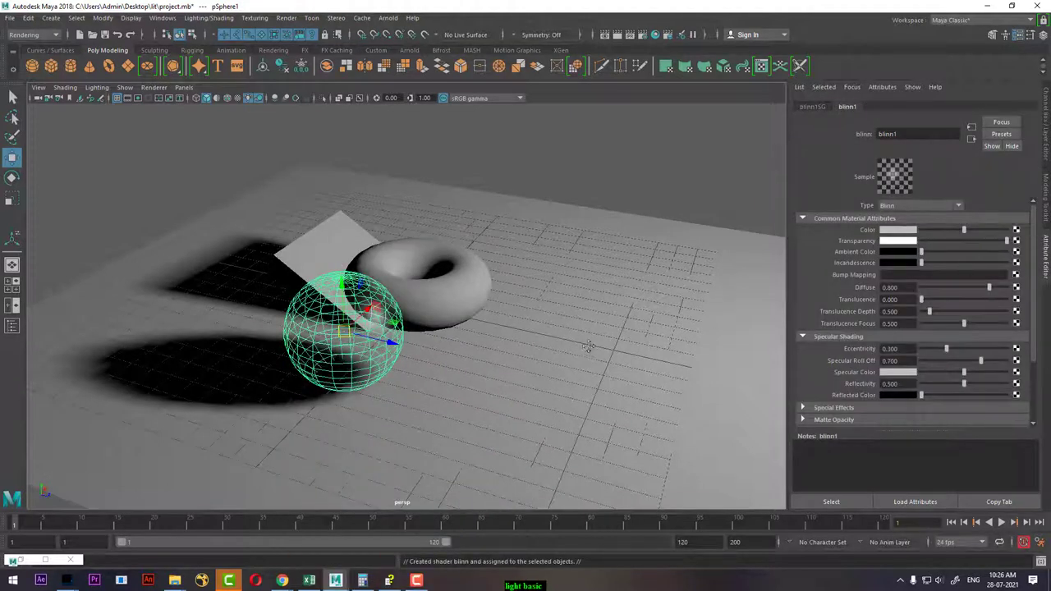
{"action": "left_click_drag", "start_coordinate": [589, 345], "coordinate": [628, 333], "text": "alt"}
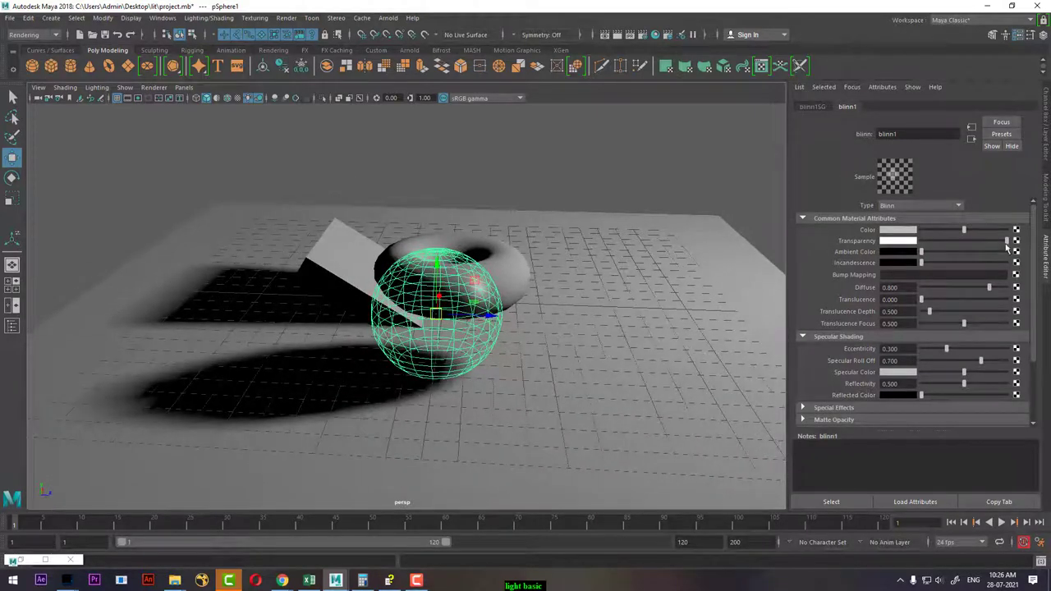
{"action": "left_click_drag", "start_coordinate": [1006, 242], "coordinate": [1003, 242]}
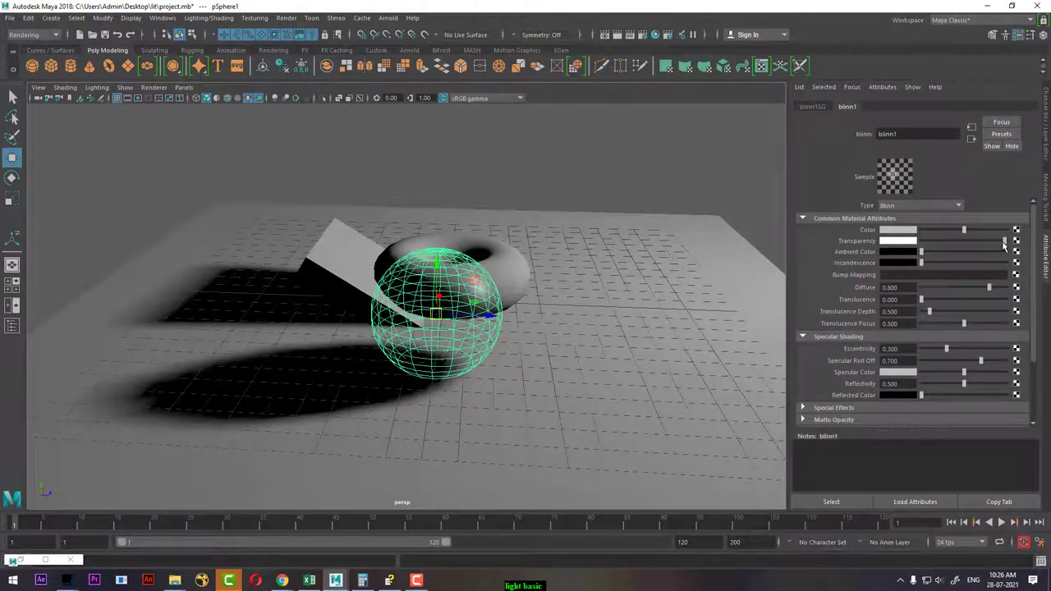
{"action": "left_click", "coordinate": [904, 230]}
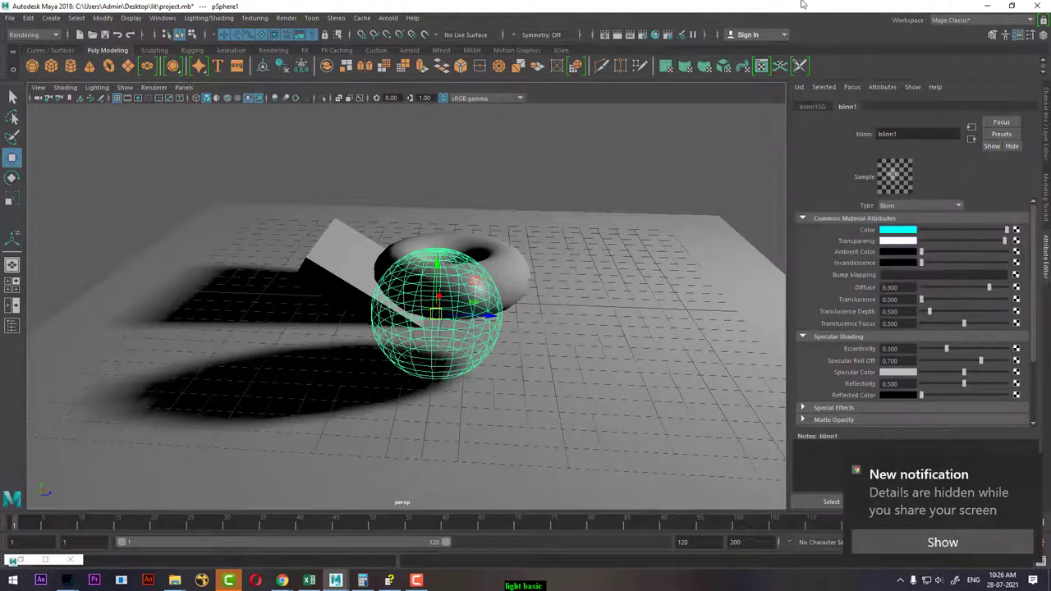
Step: Render the frame, lower the sphere's transparency slightly, and render again
{"action": "left_click", "coordinate": [617, 35]}
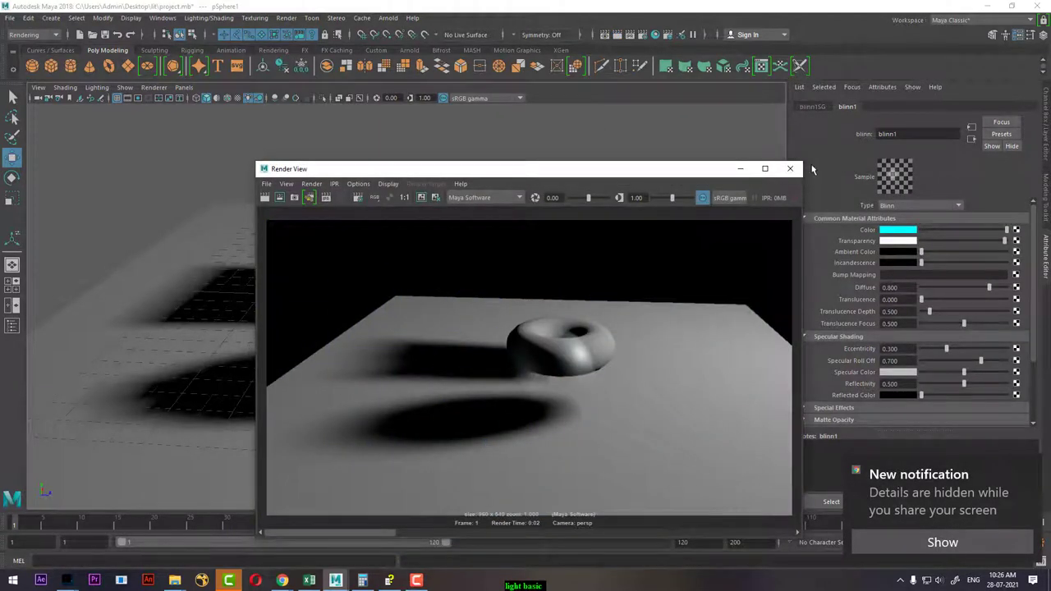
{"action": "left_click", "coordinate": [790, 168]}
{"action": "left_click_drag", "start_coordinate": [1002, 243], "coordinate": [997, 243]}
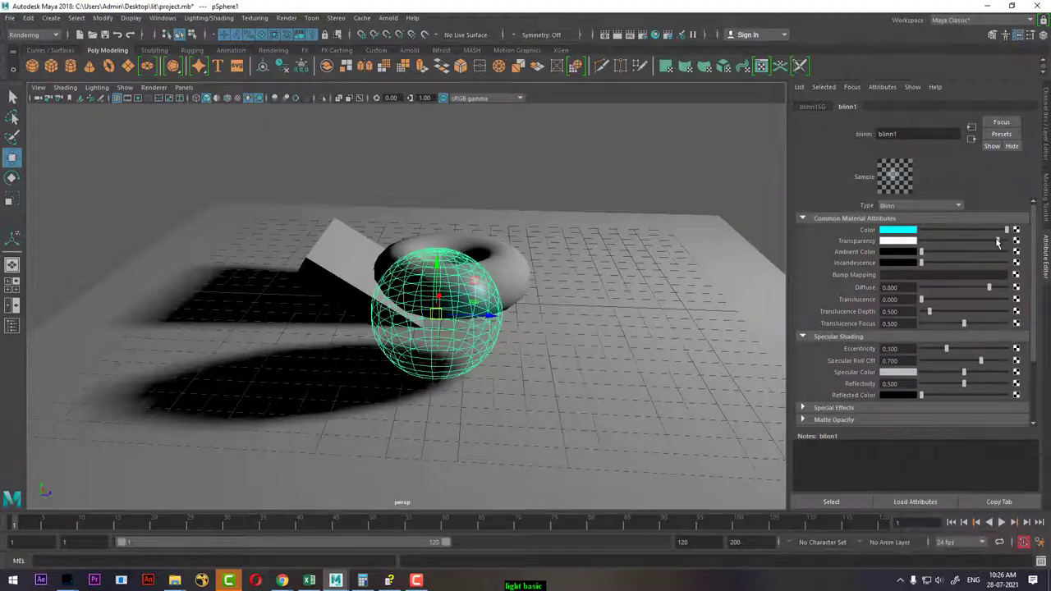
{"action": "left_click", "coordinate": [618, 35]}
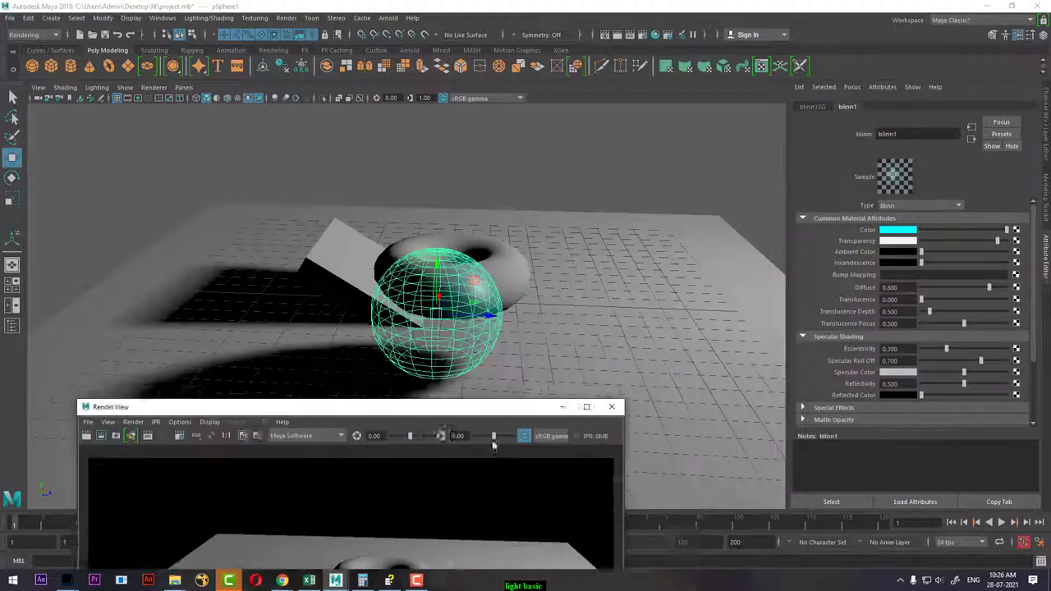
{"action": "left_click_drag", "start_coordinate": [696, 176], "coordinate": [493, 449]}
{"action": "scroll", "coordinate": [394, 246], "scroll_direction": "down", "scroll_amount": 3}
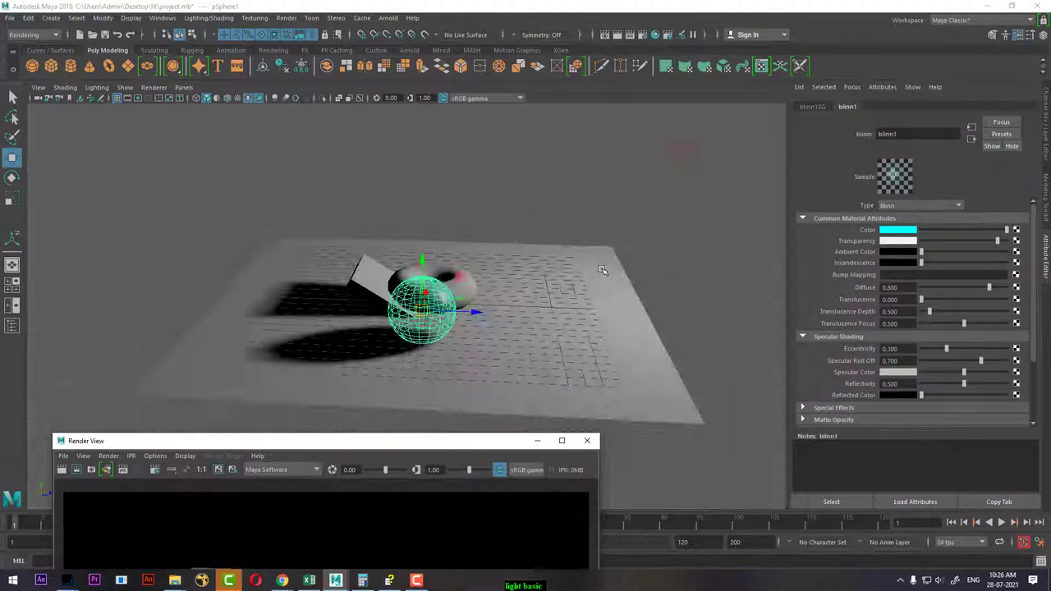
Step: Set up the spotlight's Raytrace Shadow Attributes, re-render, and bring up Render Settings
{"action": "left_click", "coordinate": [696, 143]}
{"action": "scroll", "coordinate": [909, 378], "scroll_direction": "down", "scroll_amount": 3}
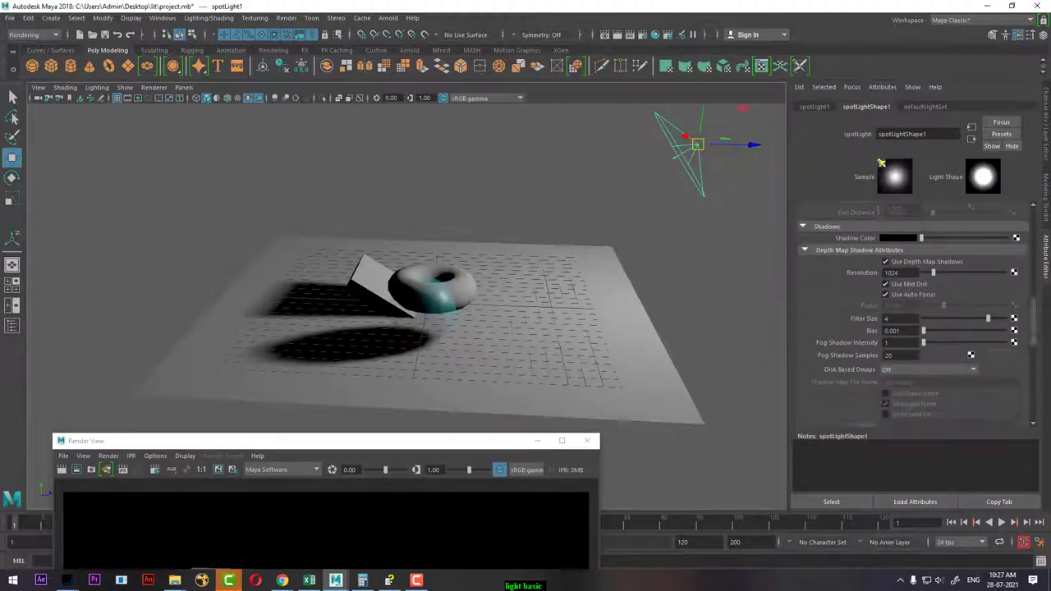
{"action": "scroll", "coordinate": [909, 378], "scroll_direction": "down", "scroll_amount": 3}
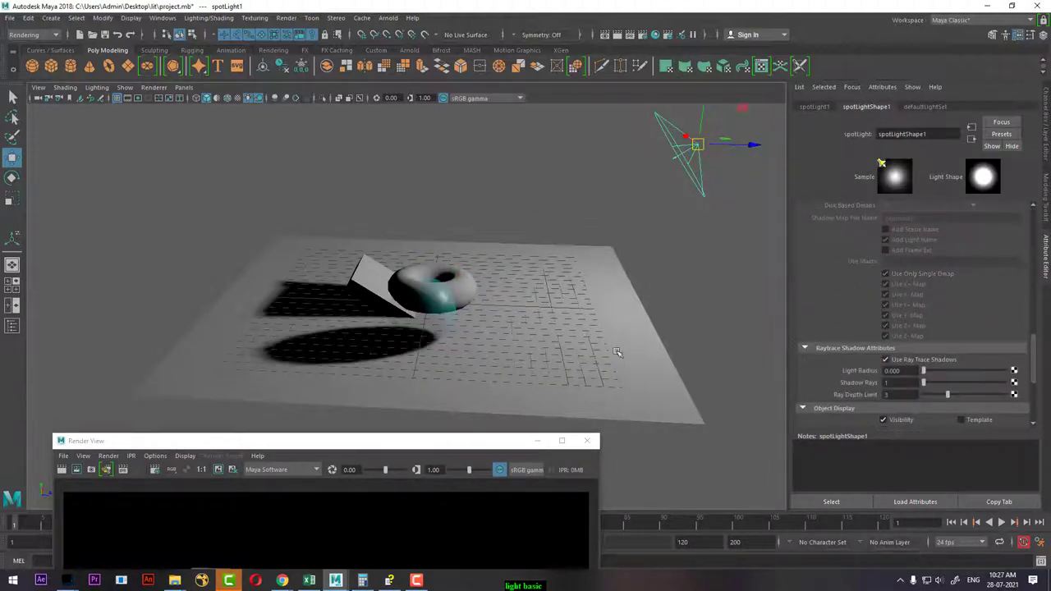
{"action": "left_click_drag", "start_coordinate": [454, 443], "coordinate": [894, 123]}
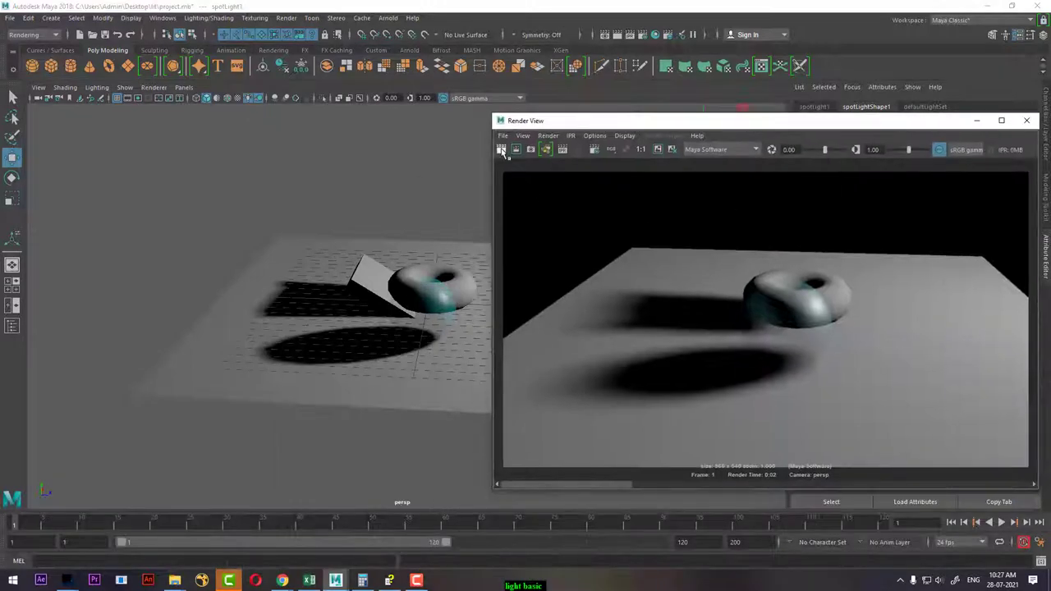
{"action": "left_click", "coordinate": [500, 149]}
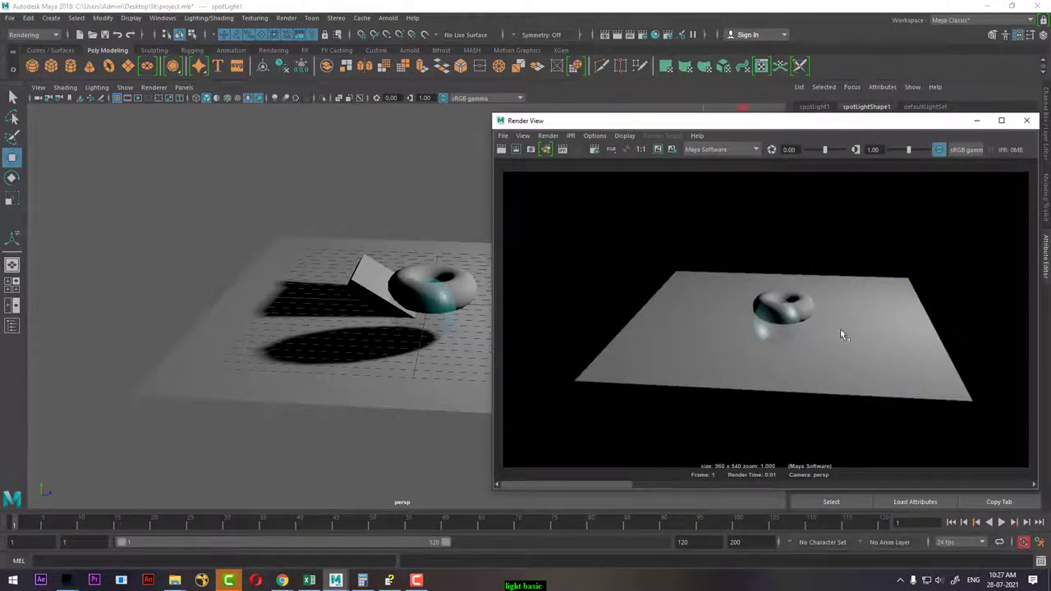
{"action": "left_click", "coordinate": [640, 35]}
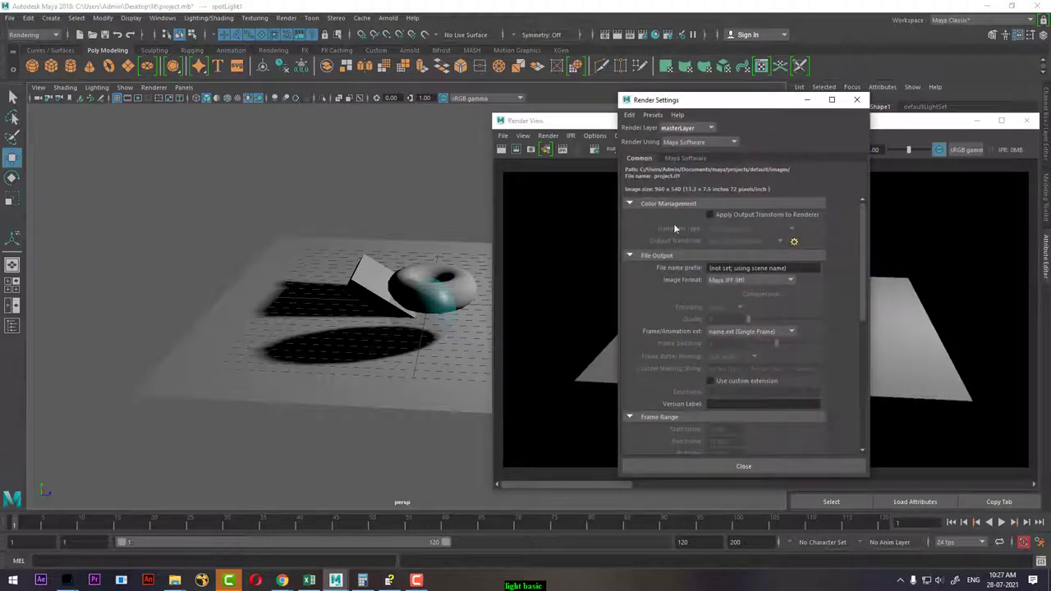
Step: Enable Raytracing under Maya Software's Raytracing Quality and render the scene
{"action": "left_click", "coordinate": [686, 160]}
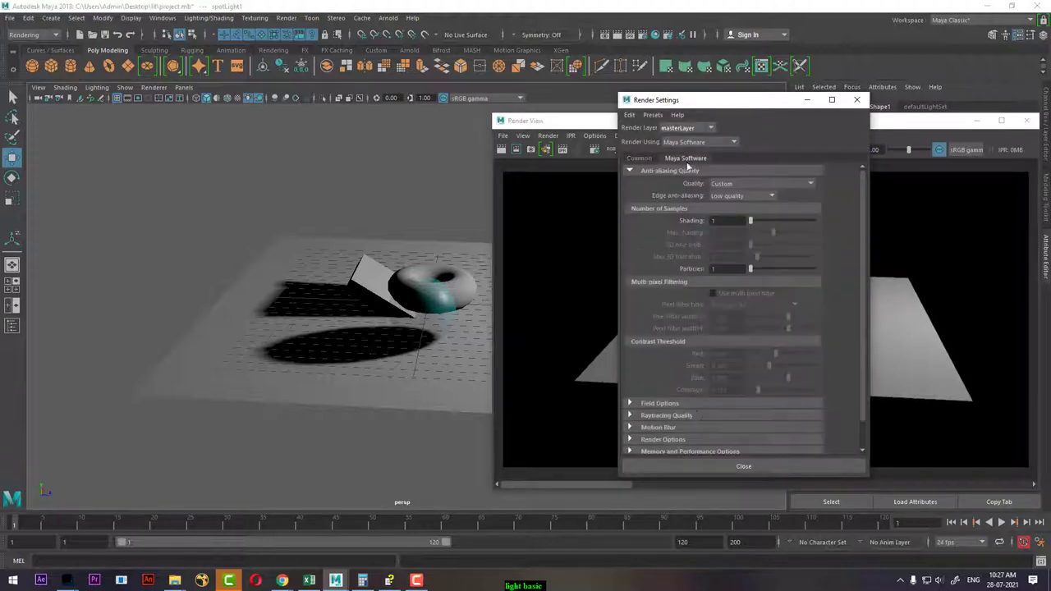
{"action": "left_click", "coordinate": [686, 416]}
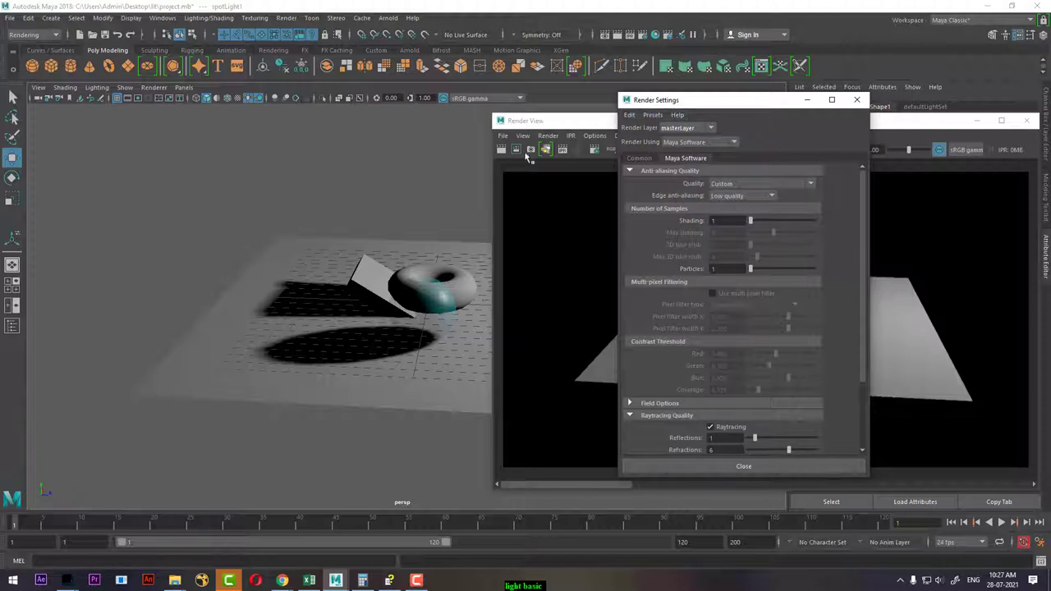
{"action": "left_click", "coordinate": [501, 149]}
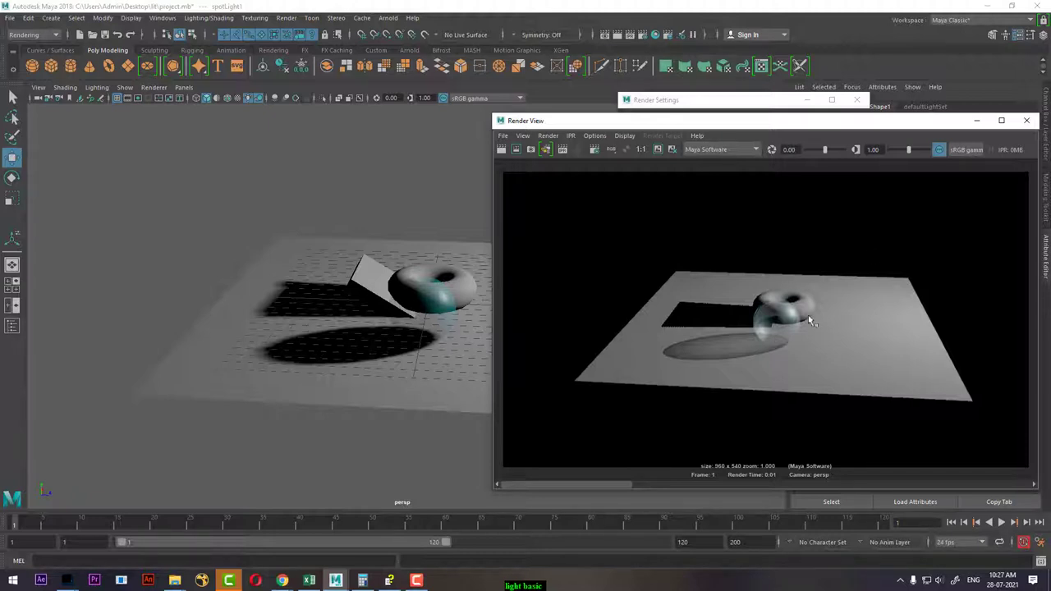
{"action": "left_click", "coordinate": [977, 123]}
Step: Assign the plane a new Blinn material and render the frame
{"action": "left_click", "coordinate": [433, 394]}
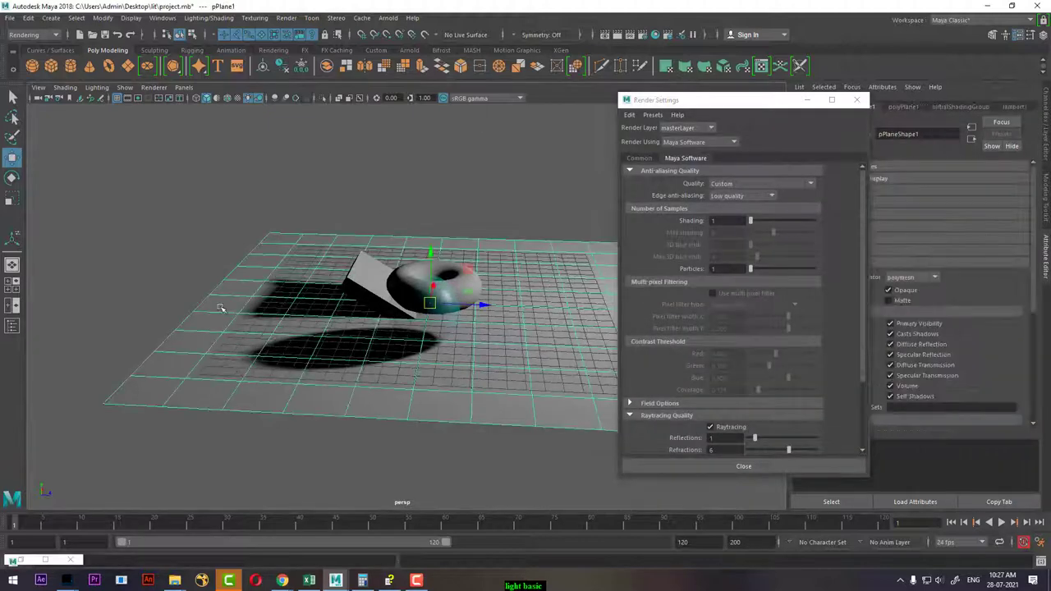
{"action": "right_click", "coordinate": [220, 303]}
{"action": "left_click", "coordinate": [326, 491]}
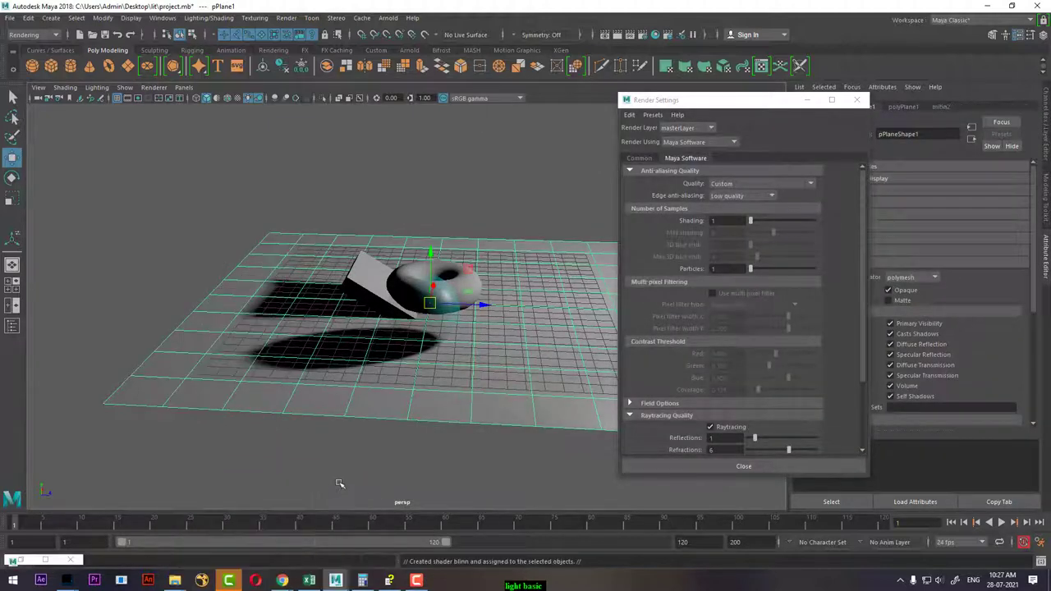
{"action": "left_click", "coordinate": [618, 36]}
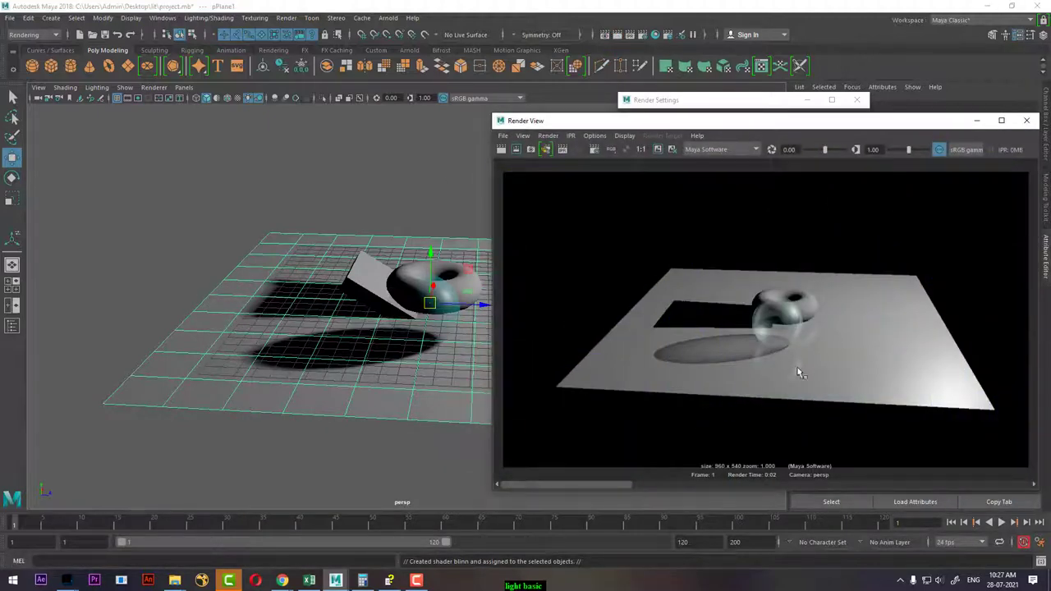
Step: Show the resolution gate, frame the camera closer on the torus, and re-render
{"action": "scroll", "coordinate": [403, 418], "scroll_direction": "up", "scroll_amount": 2}
{"action": "scroll", "coordinate": [404, 418], "scroll_direction": "up", "scroll_amount": 2}
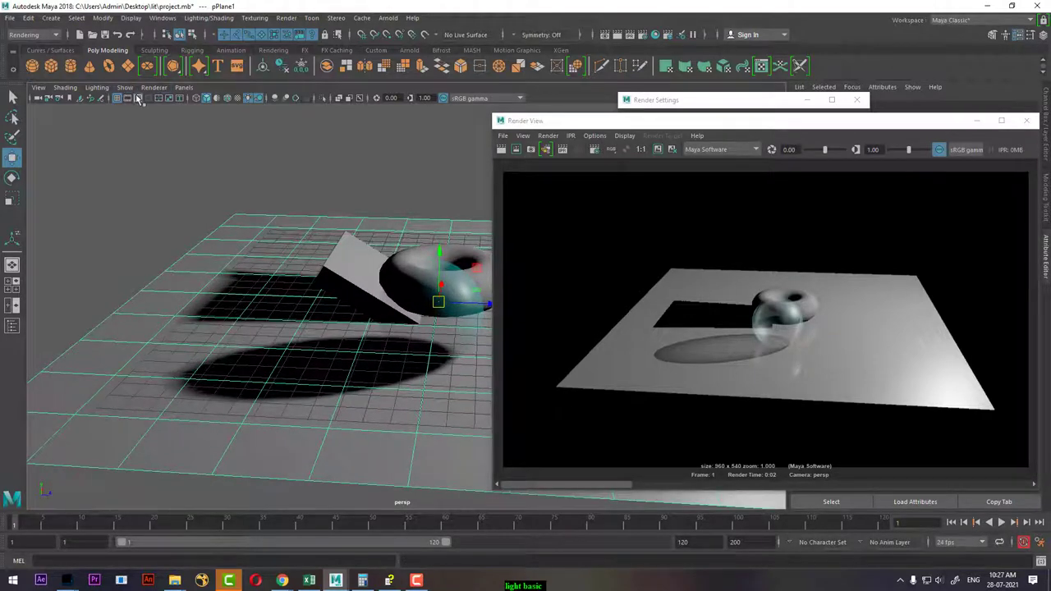
{"action": "left_click", "coordinate": [137, 98]}
{"action": "mouse_move", "coordinate": [319, 329]}
{"action": "middle_mouse_down", "text": "alt"}
{"action": "mouse_move", "coordinate": [352, 382]}
{"action": "mouse_move", "coordinate": [374, 379]}
{"action": "middle_mouse_up", "text": "alt"}
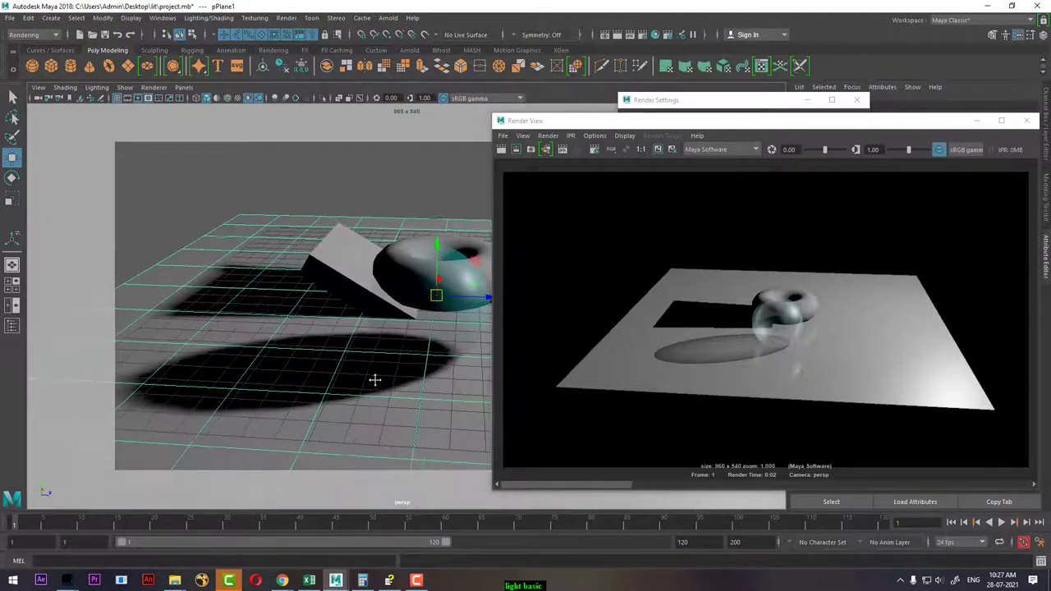
{"action": "left_click", "coordinate": [504, 149]}
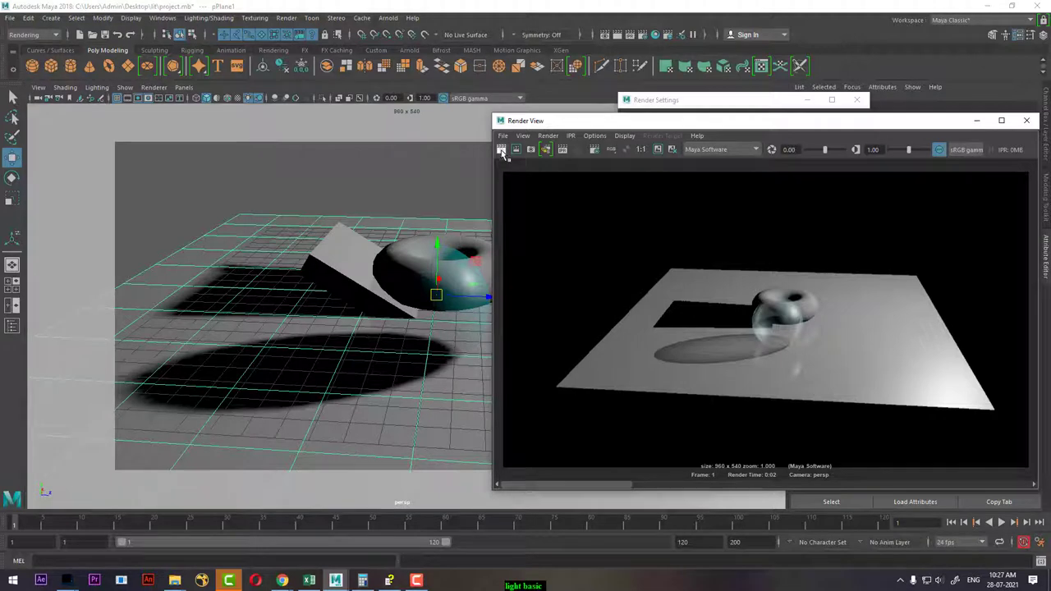
{"action": "left_click", "coordinate": [501, 151]}
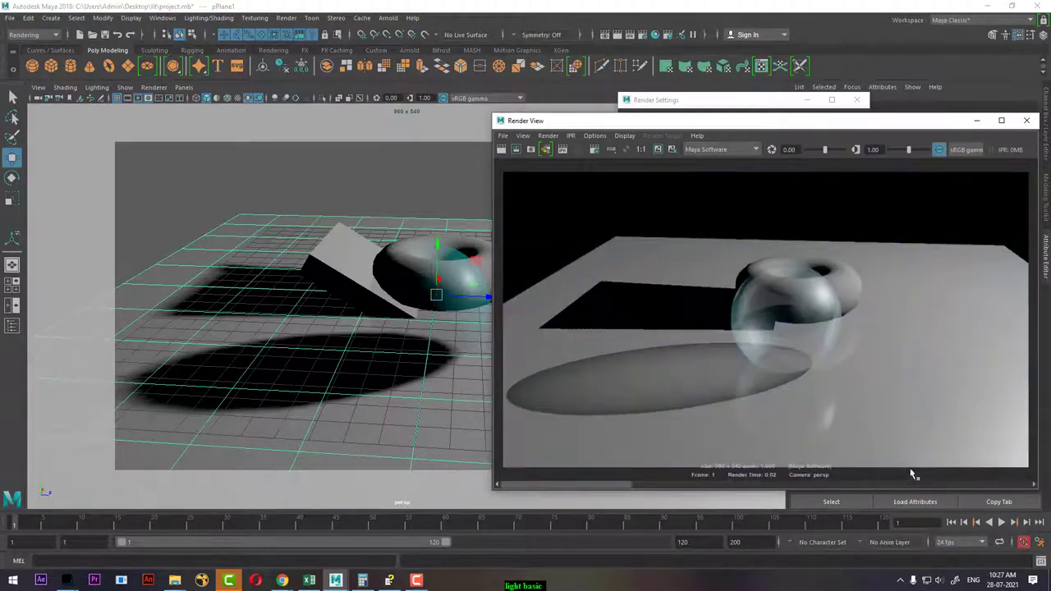
{"action": "left_click", "coordinate": [724, 105]}
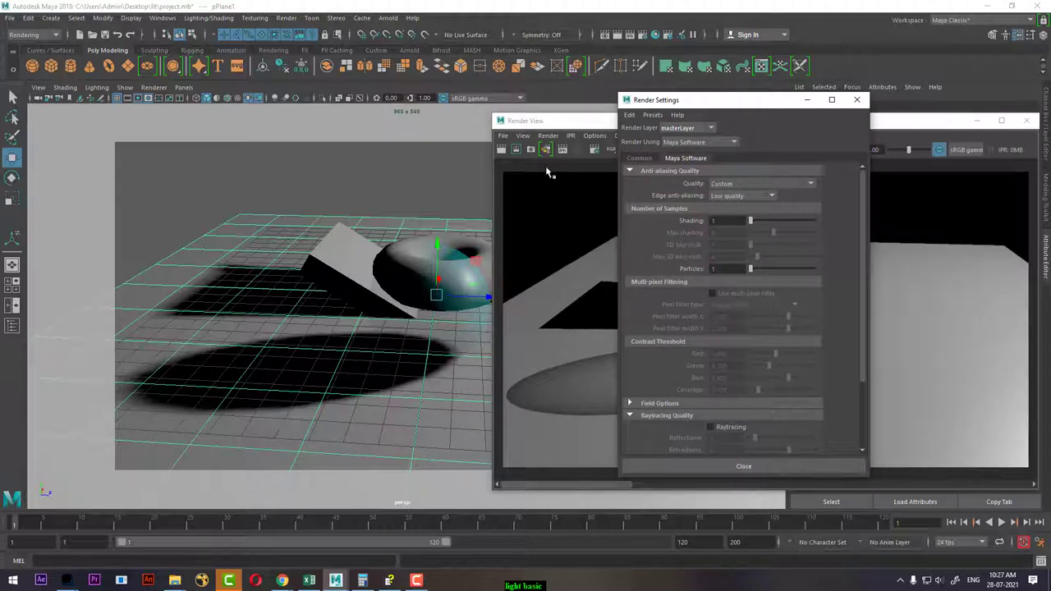
Step: Re-render the current frame in Render View, then close it
{"action": "left_click", "coordinate": [591, 125]}
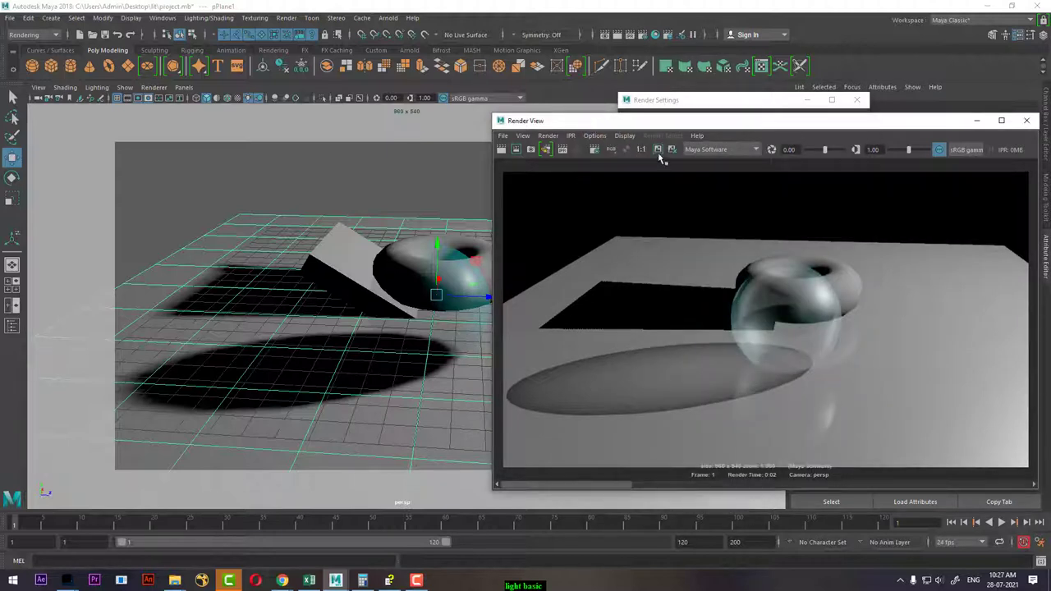
{"action": "left_click", "coordinate": [501, 148]}
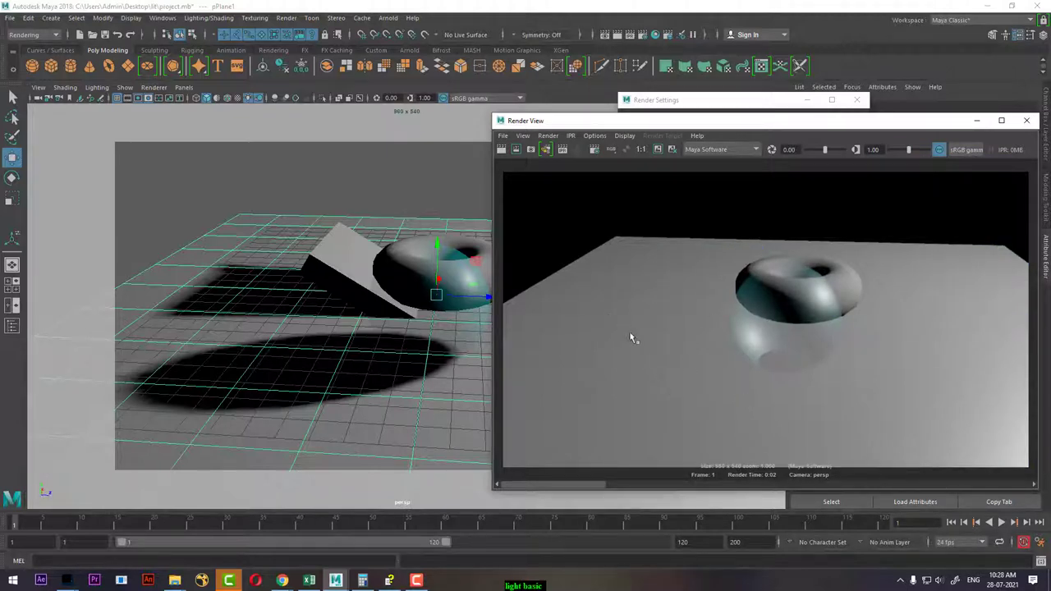
{"action": "left_click", "coordinate": [1026, 121]}
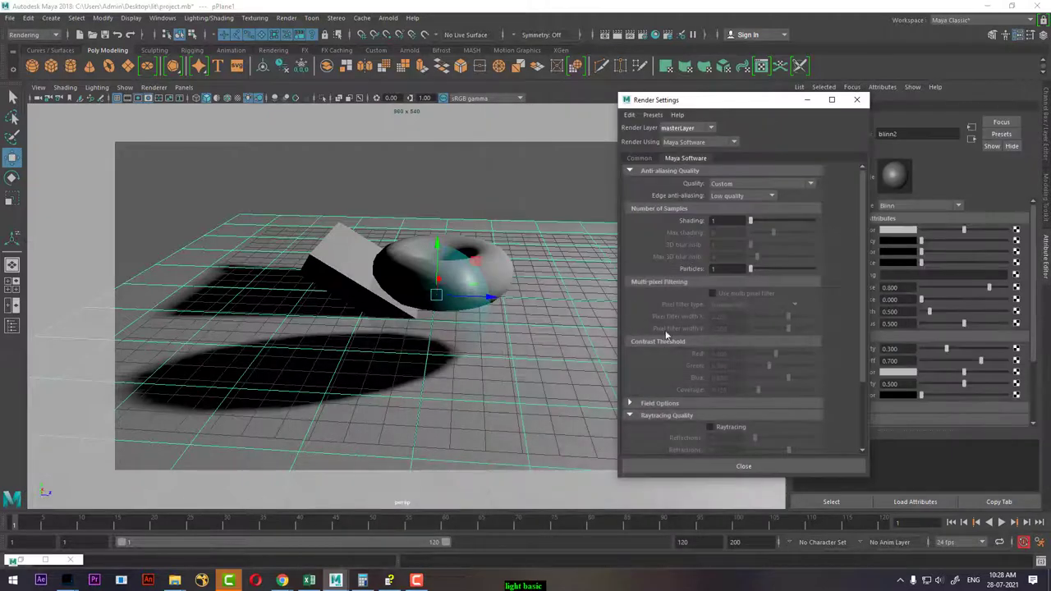
Step: Turn on Raytracing with Reflections, Refractions and Shadows limits all set to 5
{"action": "left_click", "coordinate": [711, 426]}
{"action": "scroll", "coordinate": [771, 406], "scroll_direction": "down", "scroll_amount": 2}
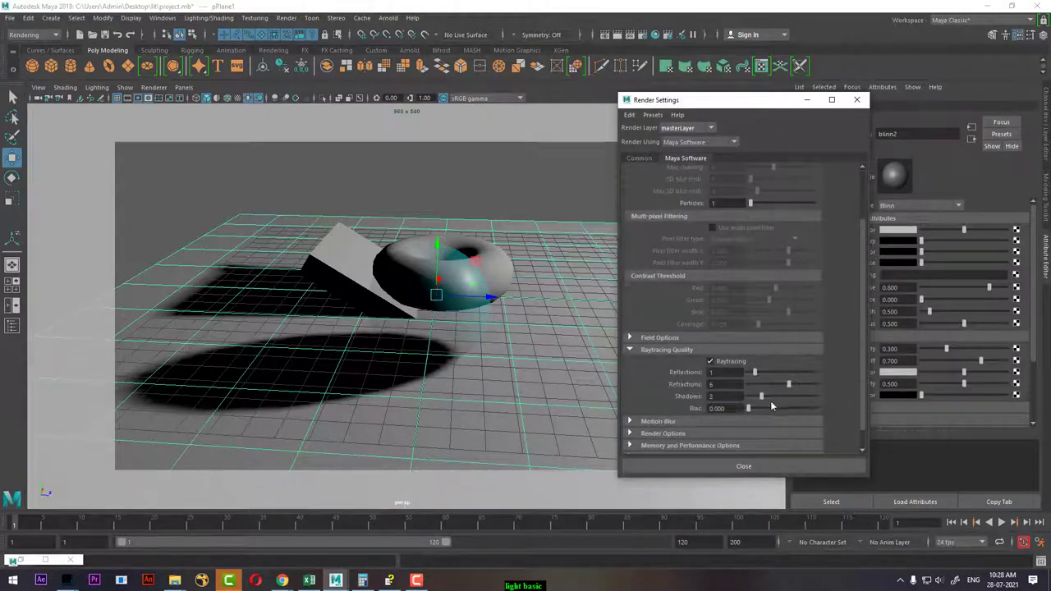
{"action": "type", "text": "5"}
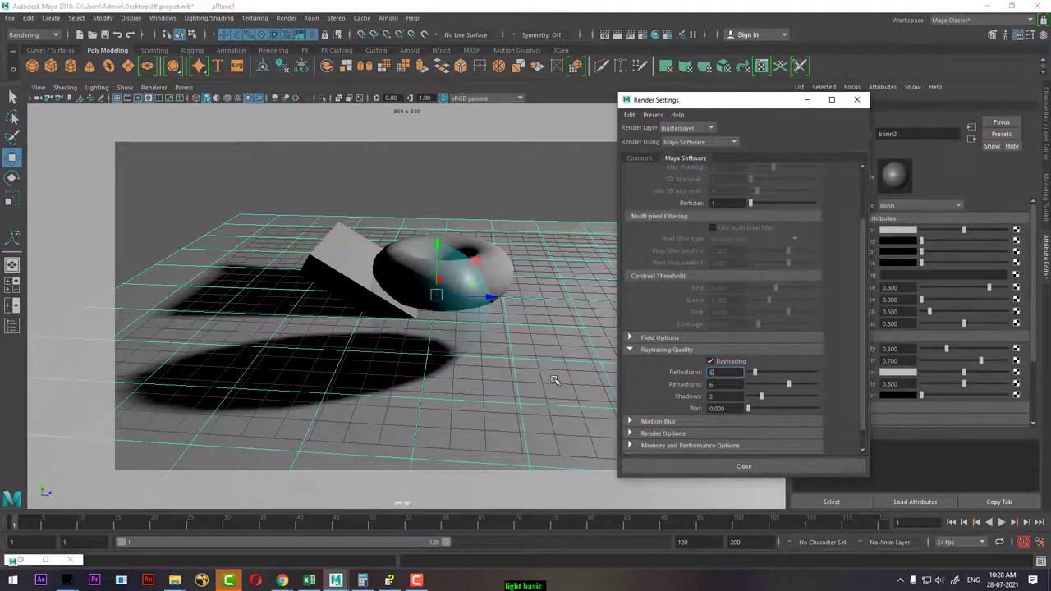
{"action": "key", "text": "Tab"}
{"action": "type", "text": "5"}
{"action": "key", "text": "Tab"}
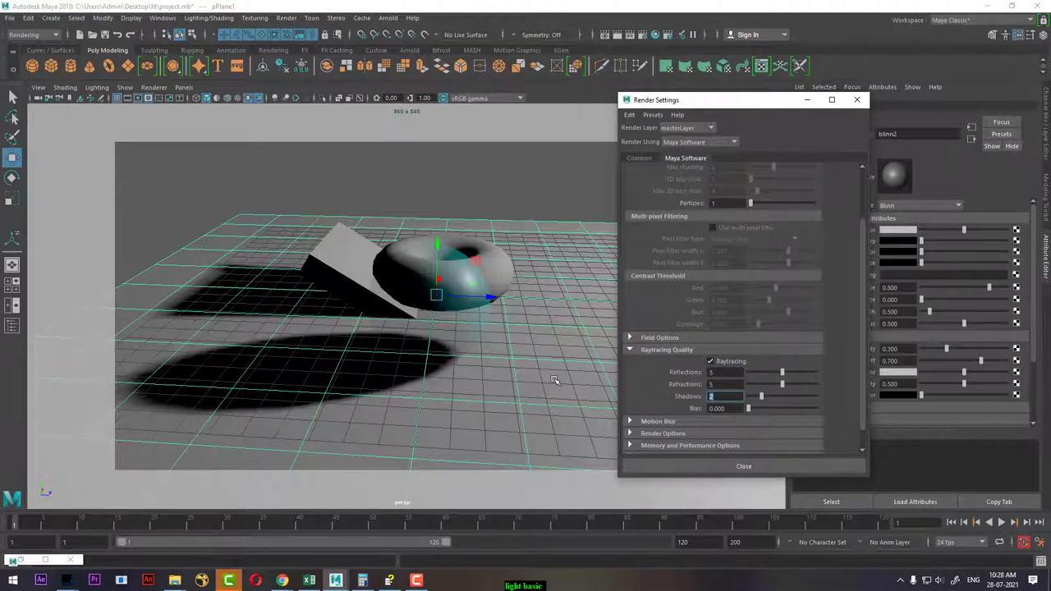
{"action": "type", "text": "5"}
{"action": "key", "text": "Return"}
Step: Reselect the glass sphere, render the raytraced frame, and return to the e-book
{"action": "left_click_drag", "start_coordinate": [526, 254], "coordinate": [477, 227], "text": "alt"}
{"action": "key", "text": "ctrl+z"}
{"action": "key", "text": "ctrl+z"}
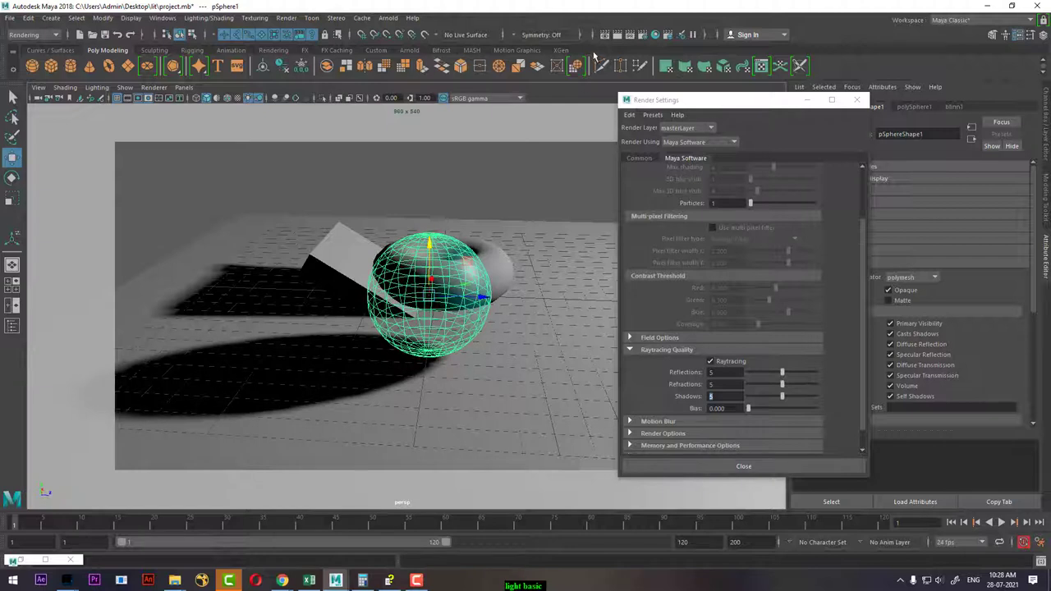
{"action": "left_click", "coordinate": [617, 34]}
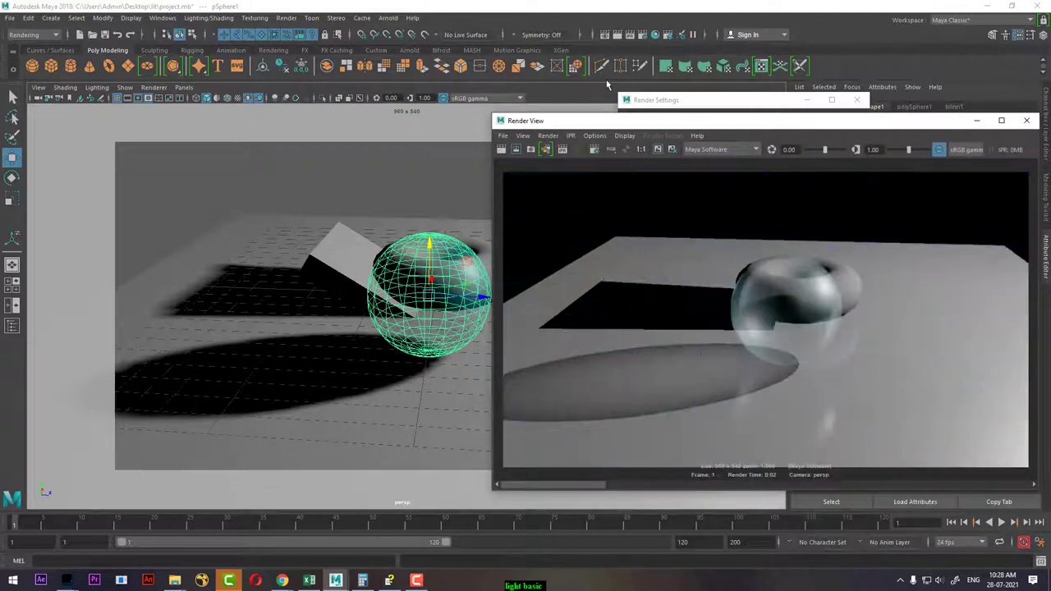
{"action": "left_click", "coordinate": [391, 581]}
{"action": "scroll", "coordinate": [596, 374], "scroll_direction": "down", "scroll_amount": 4}
Step: Read down through the Raytraced Shadows and Trace Depth sections
{"action": "scroll", "coordinate": [599, 375], "scroll_direction": "down", "scroll_amount": 5}
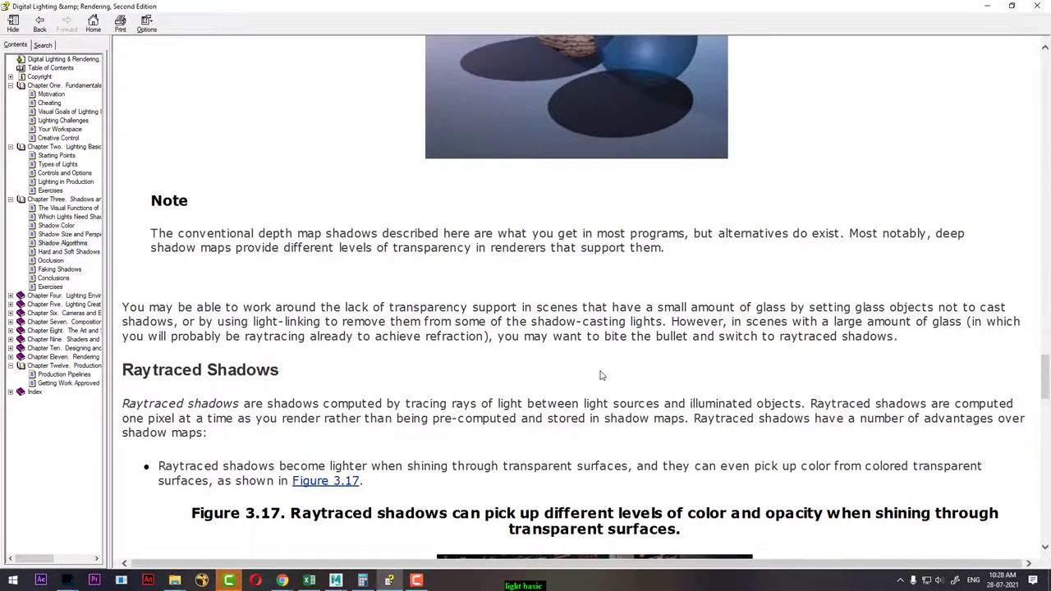
{"action": "scroll", "coordinate": [599, 375], "scroll_direction": "down", "scroll_amount": 4}
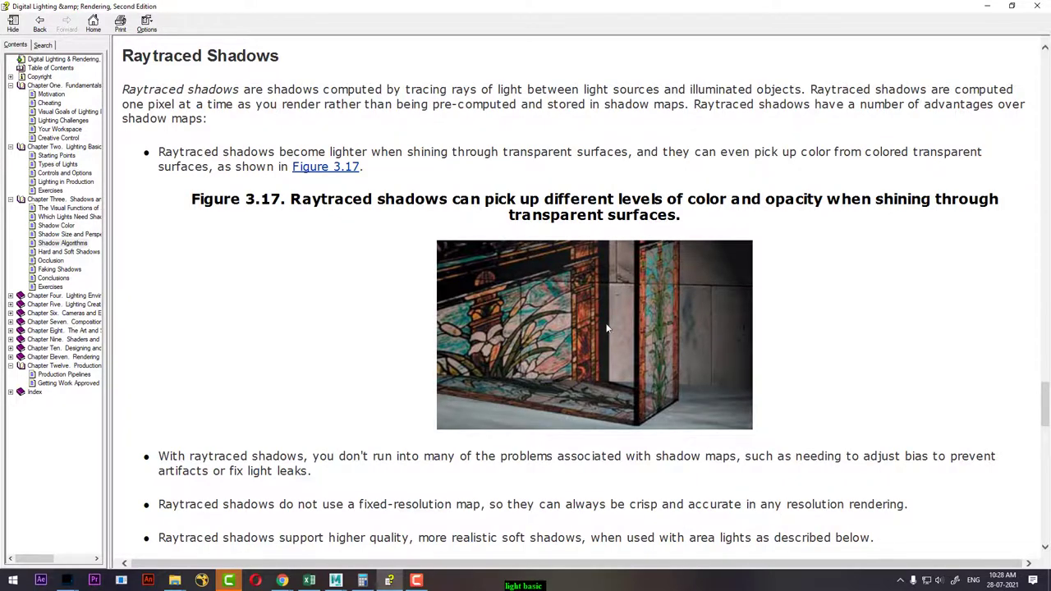
{"action": "scroll", "coordinate": [608, 328], "scroll_direction": "down", "scroll_amount": 5}
{"action": "scroll", "coordinate": [609, 327], "scroll_direction": "down", "scroll_amount": 4}
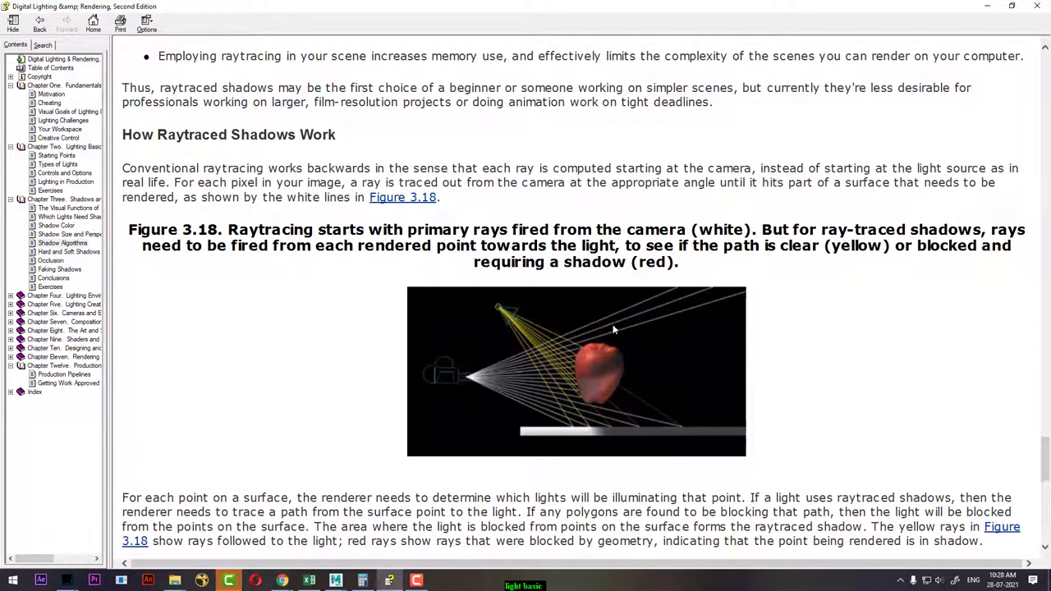
{"action": "scroll", "coordinate": [616, 328], "scroll_direction": "down", "scroll_amount": 5}
{"action": "scroll", "coordinate": [616, 328], "scroll_direction": "down", "scroll_amount": 1}
{"action": "scroll", "coordinate": [616, 328], "scroll_direction": "down", "scroll_amount": 3}
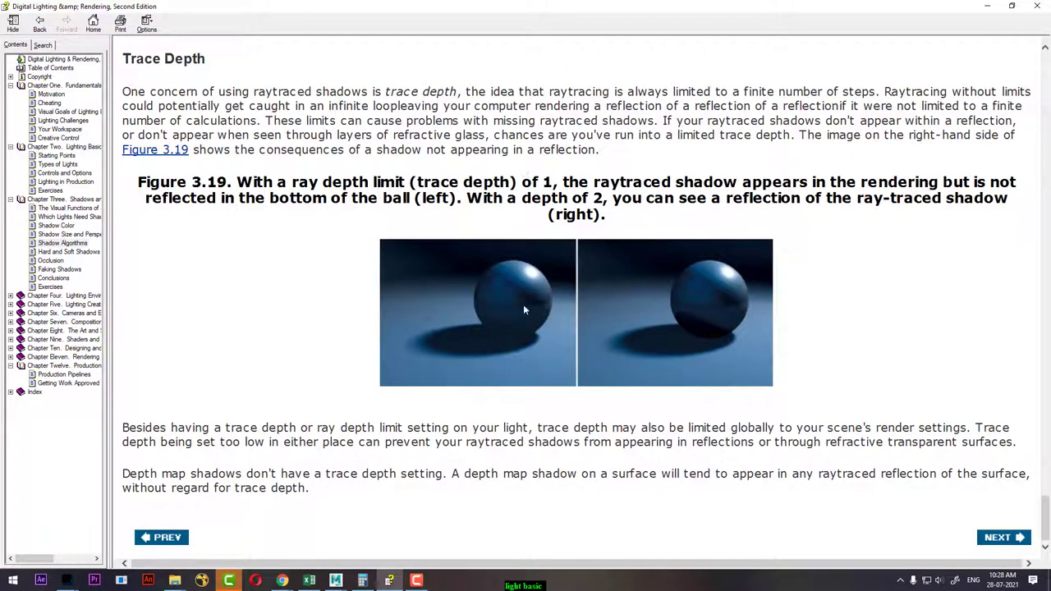
Step: Browse Exercises, Conclusions, Faking Shadows, Occlusion, Hard and Soft Shadows, and chapter two sections
{"action": "left_click", "coordinate": [57, 287]}
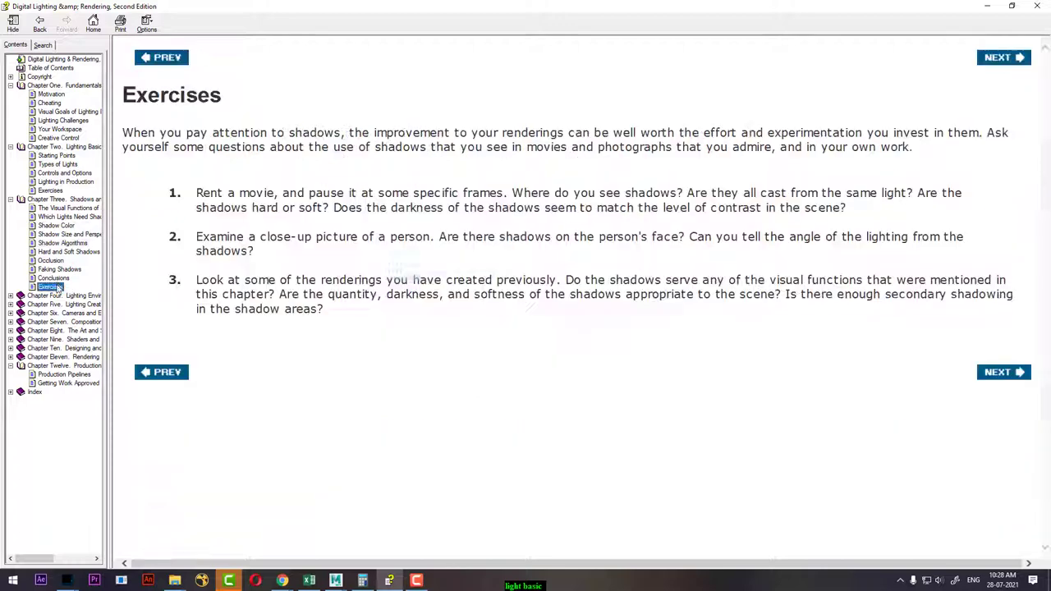
{"action": "left_click", "coordinate": [54, 279]}
{"action": "left_click", "coordinate": [62, 270]}
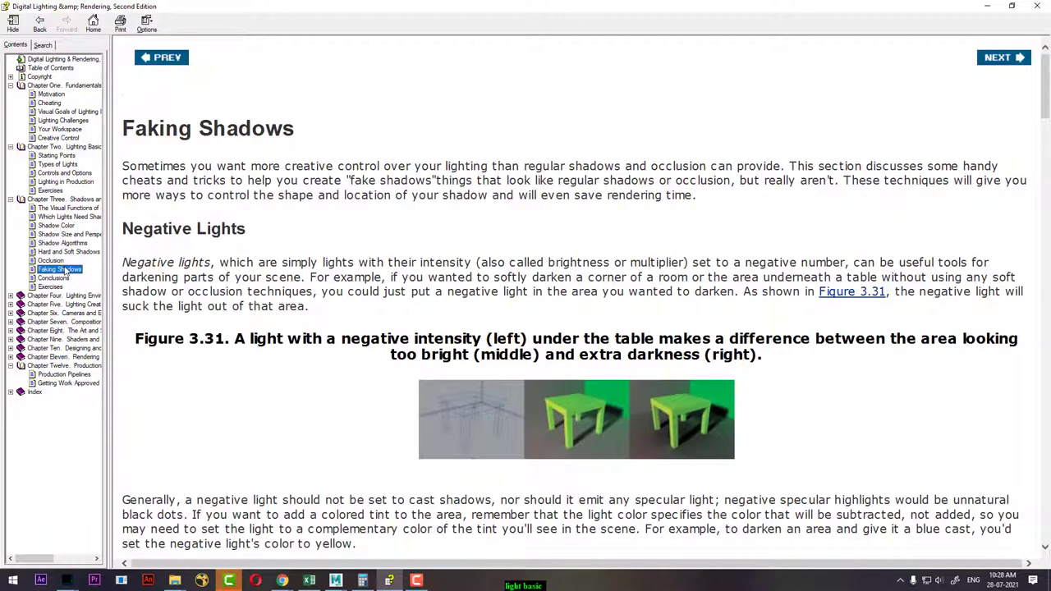
{"action": "left_click", "coordinate": [62, 261]}
{"action": "left_click", "coordinate": [68, 251]}
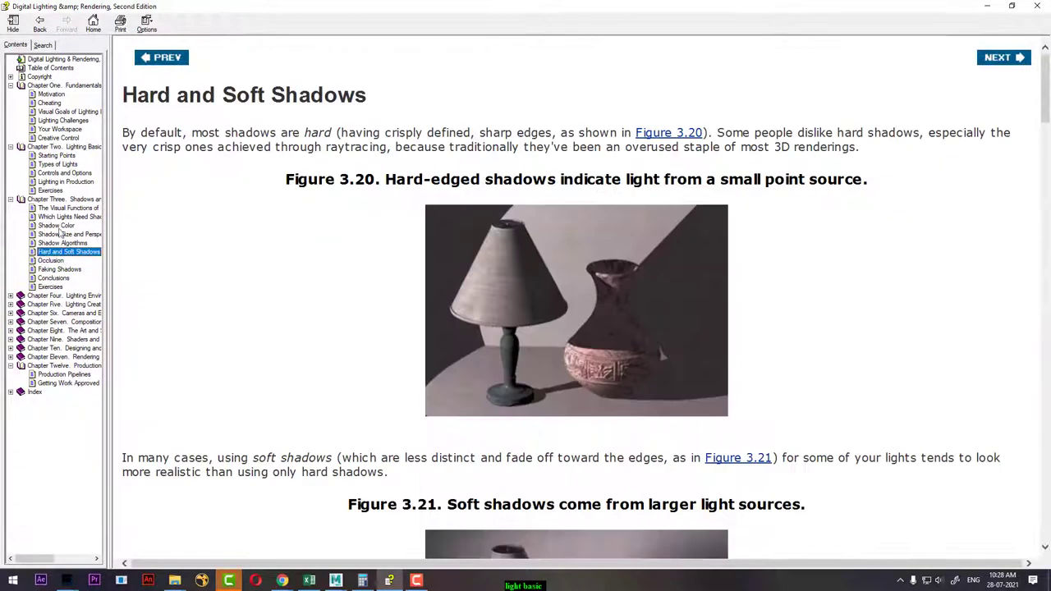
{"action": "left_click", "coordinate": [49, 190]}
{"action": "left_click", "coordinate": [64, 182]}
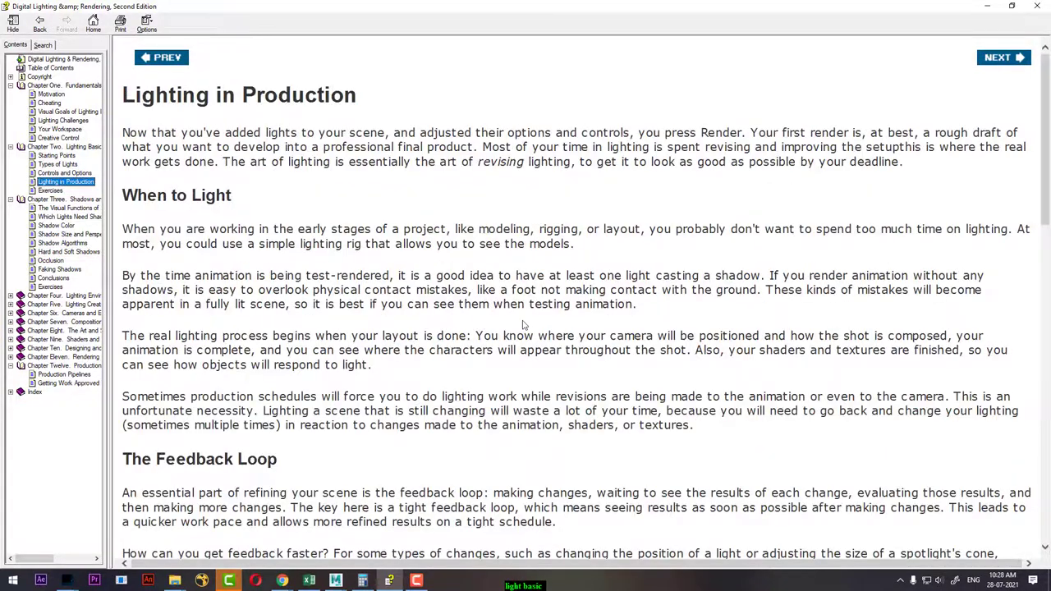
{"action": "scroll", "coordinate": [523, 325], "scroll_direction": "down", "scroll_amount": 5}
{"action": "left_click", "coordinate": [63, 173]}
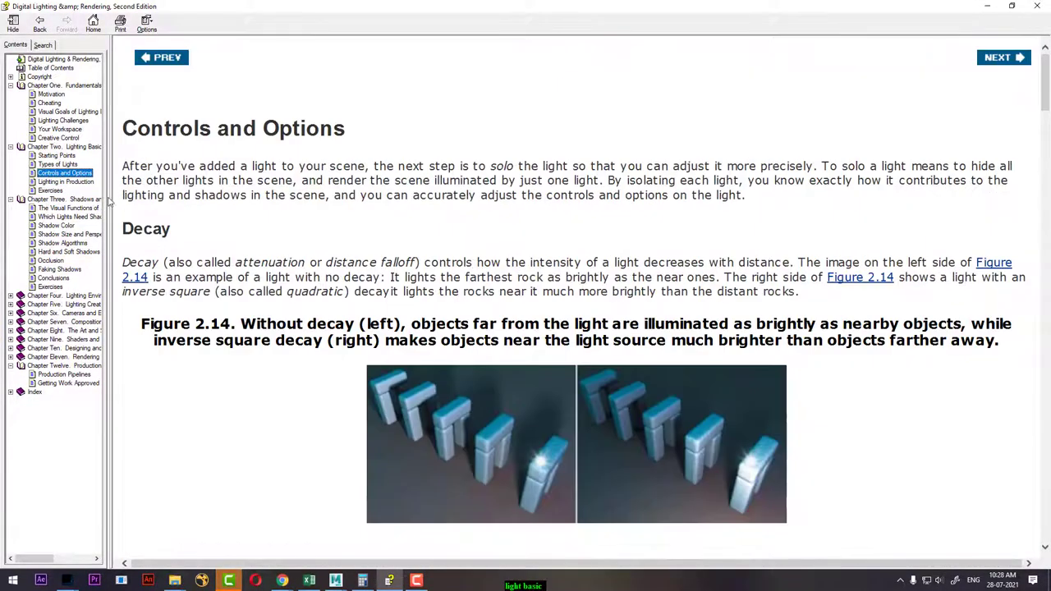
{"action": "left_click", "coordinate": [57, 260]}
{"action": "left_click", "coordinate": [62, 270]}
{"action": "scroll", "coordinate": [532, 308], "scroll_direction": "down", "scroll_amount": 5}
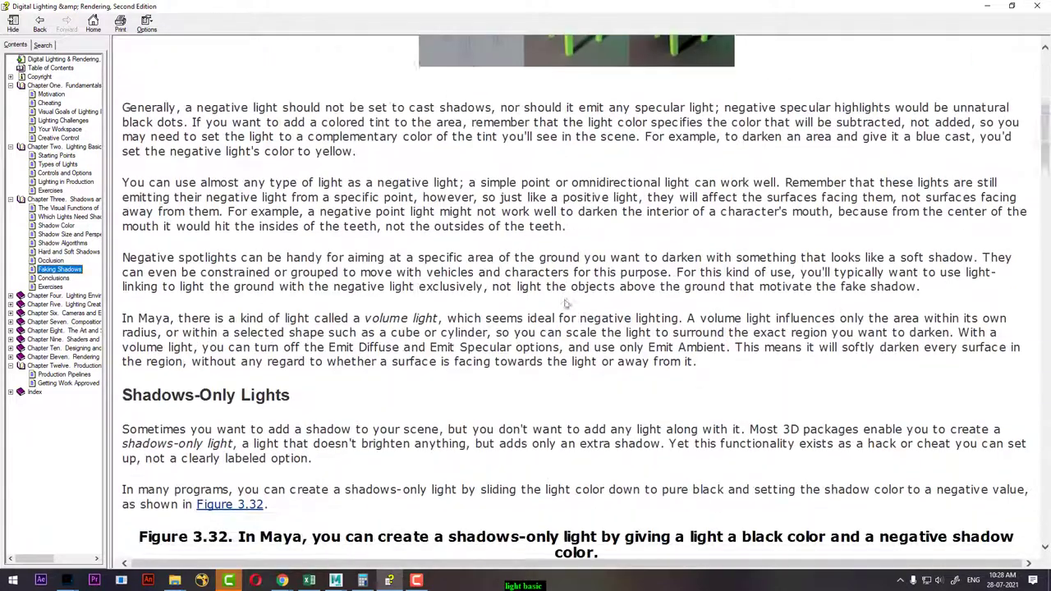
{"action": "scroll", "coordinate": [532, 308], "scroll_direction": "down", "scroll_amount": 5}
{"action": "scroll", "coordinate": [532, 308], "scroll_direction": "down", "scroll_amount": 5}
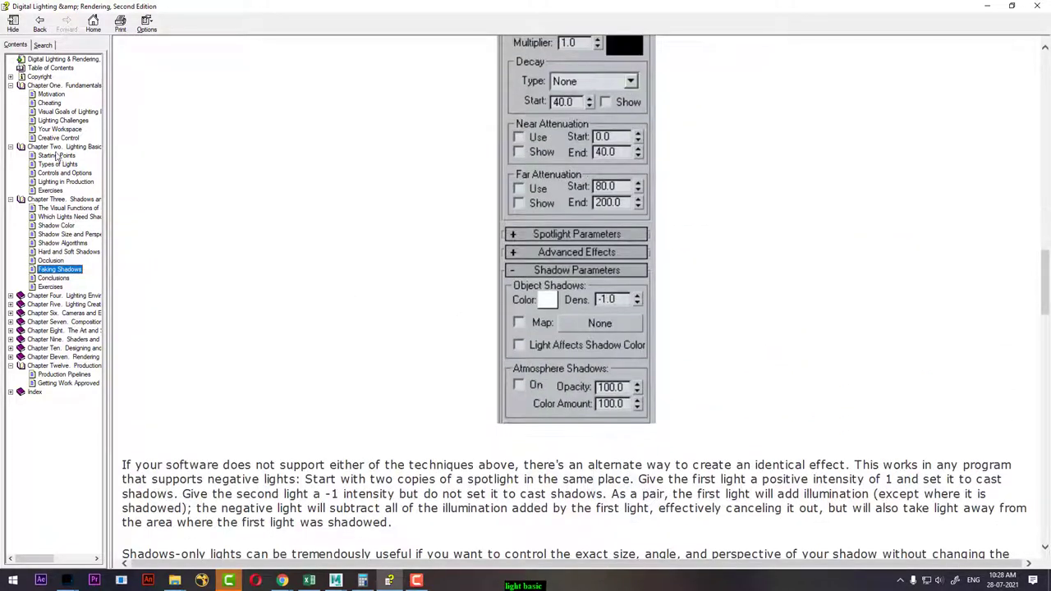
Step: Step through the Contents from Chapter Two to Shadow Size and Perspective and Shadow Algorithms
{"action": "left_click", "coordinate": [59, 148]}
{"action": "left_click", "coordinate": [56, 173]}
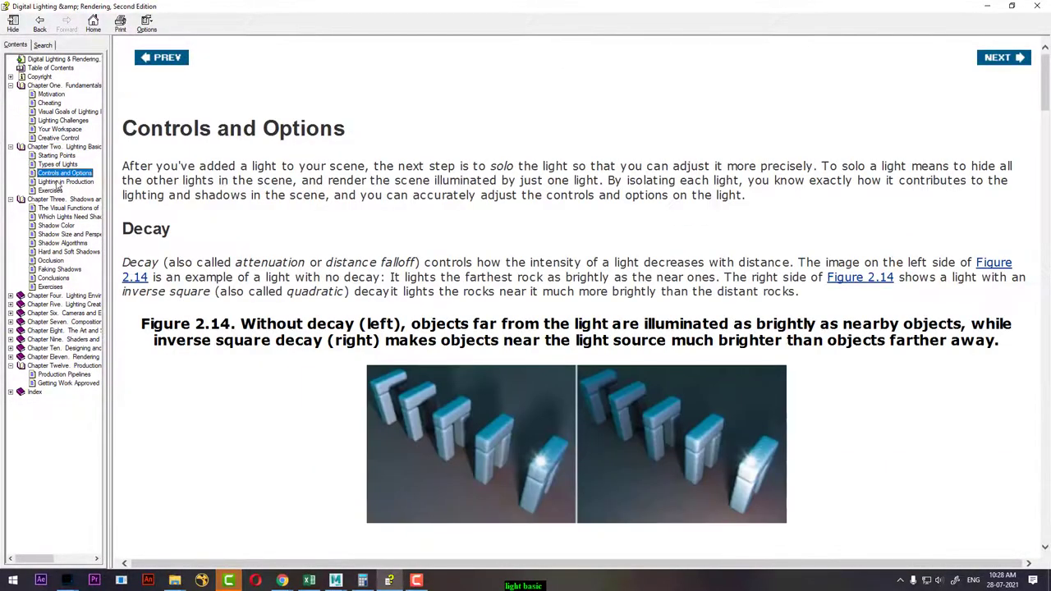
{"action": "left_click", "coordinate": [57, 183]}
{"action": "left_click", "coordinate": [57, 173]}
{"action": "left_click", "coordinate": [57, 182]}
{"action": "left_click", "coordinate": [57, 200]}
{"action": "left_click", "coordinate": [66, 208]}
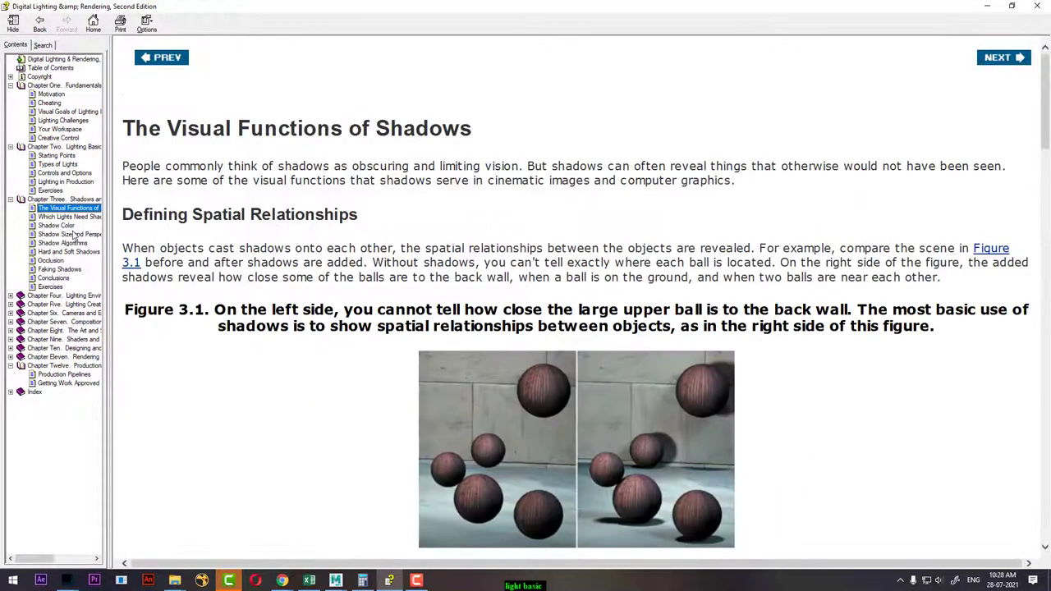
{"action": "left_click", "coordinate": [60, 226]}
{"action": "left_click", "coordinate": [66, 235]}
{"action": "left_click", "coordinate": [67, 244]}
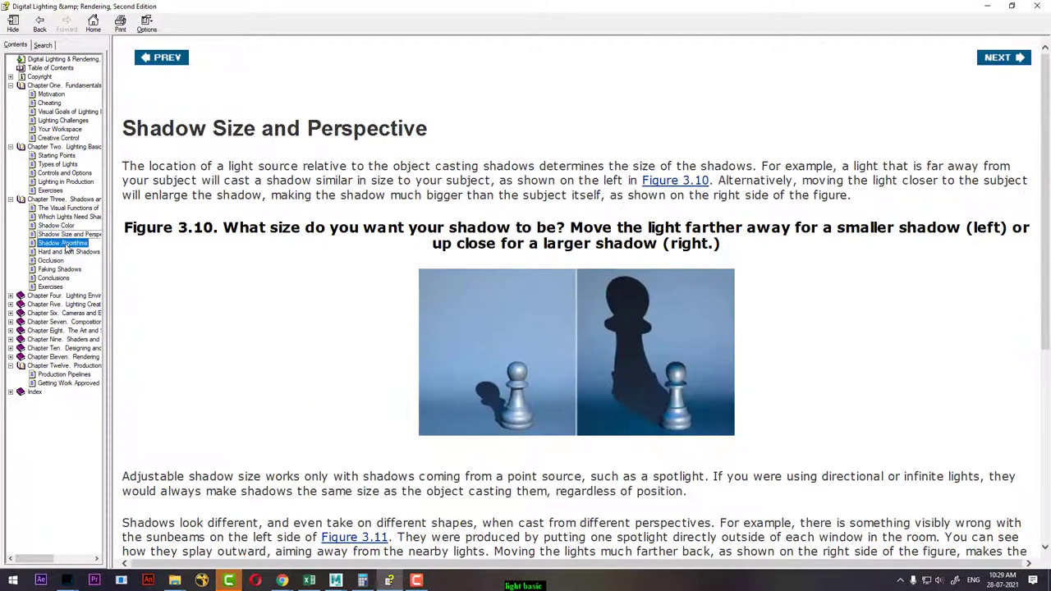
{"action": "scroll", "coordinate": [277, 313], "scroll_direction": "down", "scroll_amount": 5}
Step: Read through the Hard and Soft Shadows section, including Figure 3.20
{"action": "left_click", "coordinate": [51, 252]}
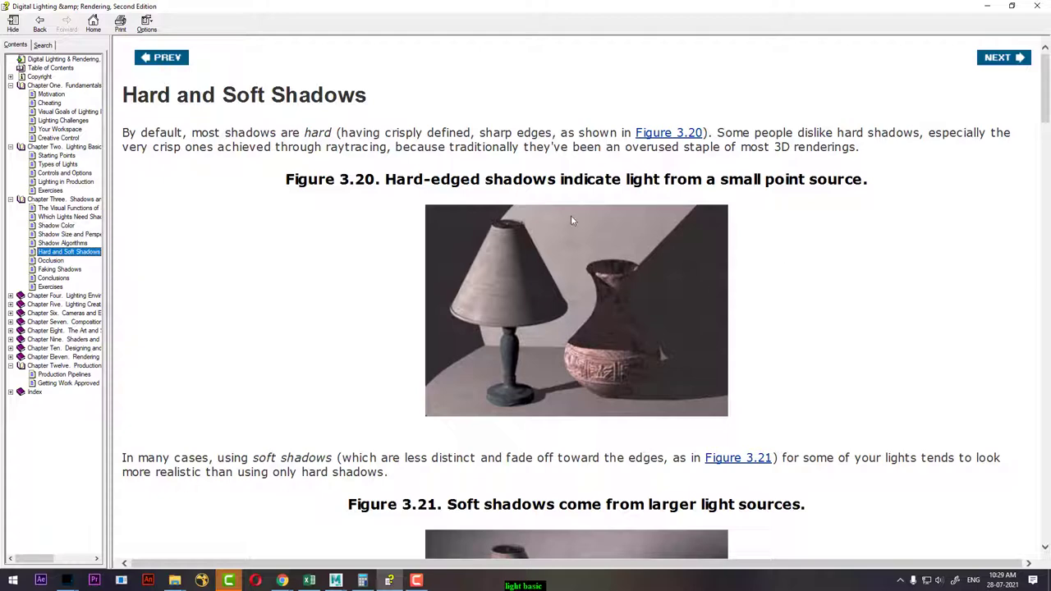
{"action": "scroll", "coordinate": [607, 176], "scroll_direction": "down", "scroll_amount": 5}
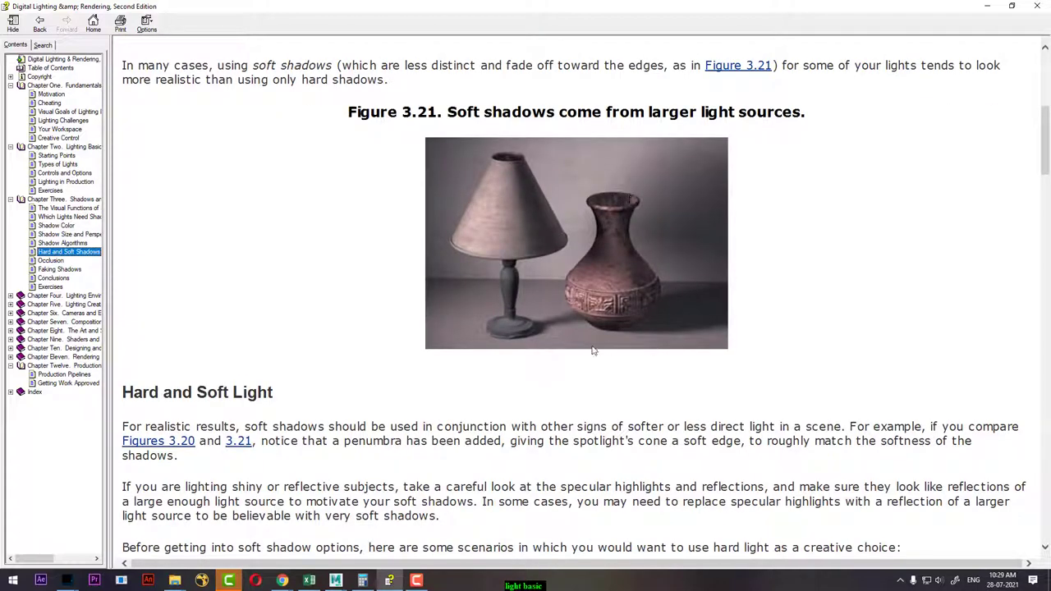
{"action": "scroll", "coordinate": [538, 328], "scroll_direction": "up", "scroll_amount": 5}
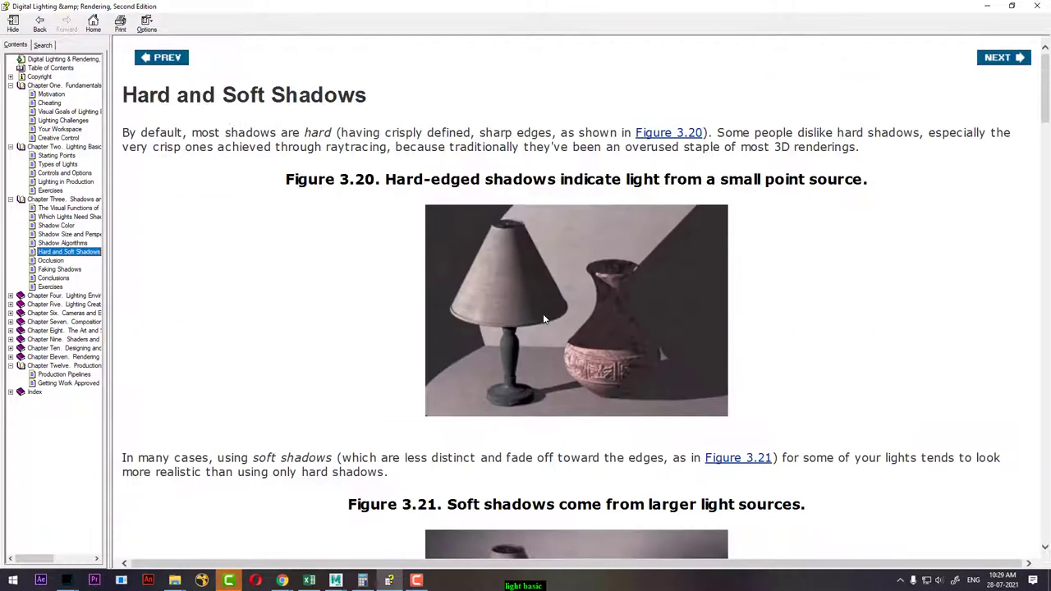
{"action": "scroll", "coordinate": [533, 359], "scroll_direction": "down", "scroll_amount": 5}
{"action": "scroll", "coordinate": [538, 353], "scroll_direction": "down", "scroll_amount": 6}
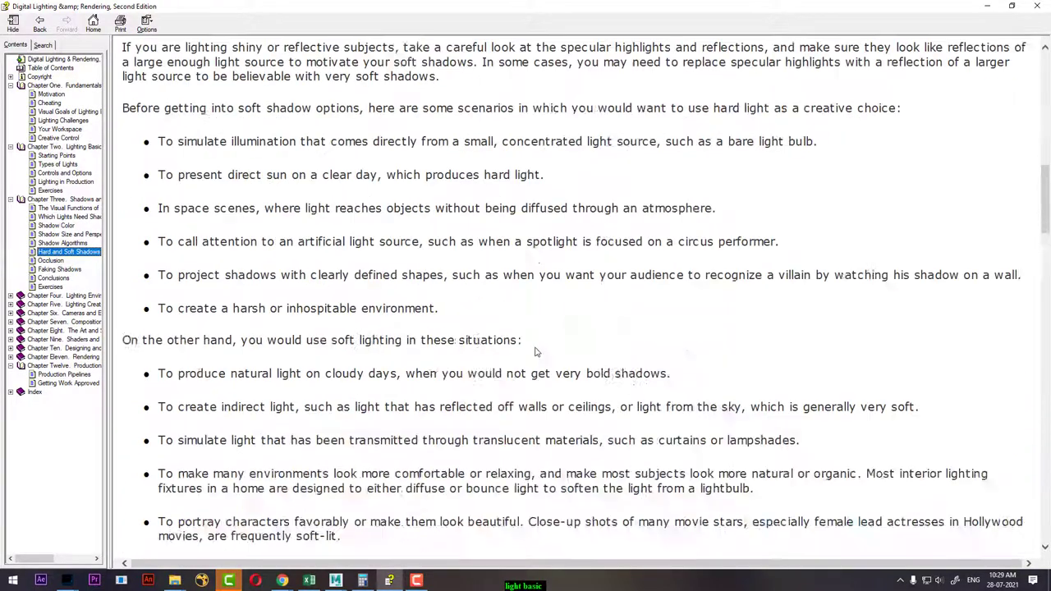
{"action": "scroll", "coordinate": [559, 337], "scroll_direction": "down", "scroll_amount": 6}
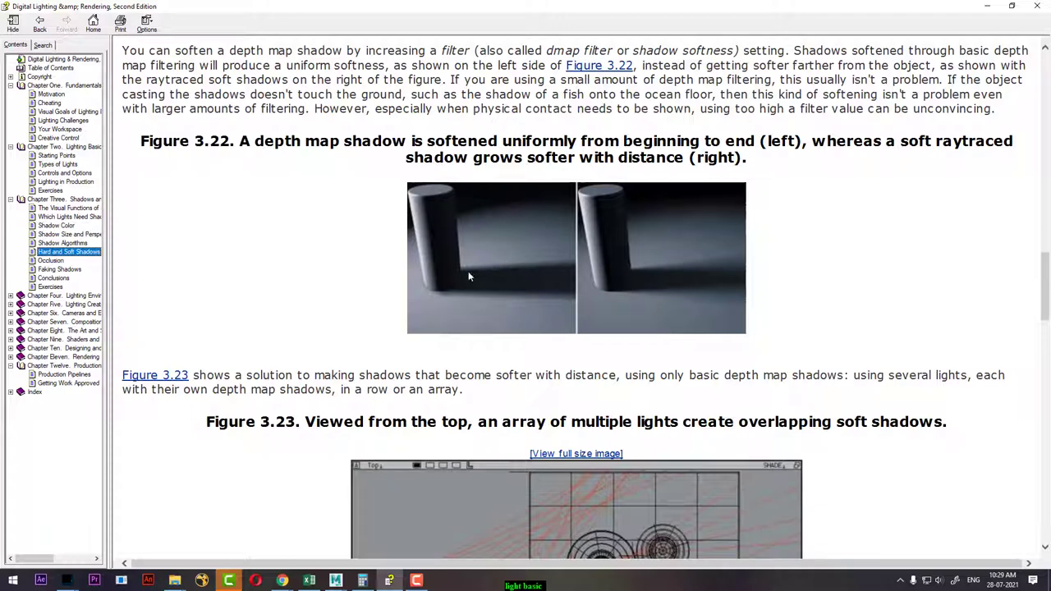
{"action": "scroll", "coordinate": [606, 270], "scroll_direction": "down", "scroll_amount": 3}
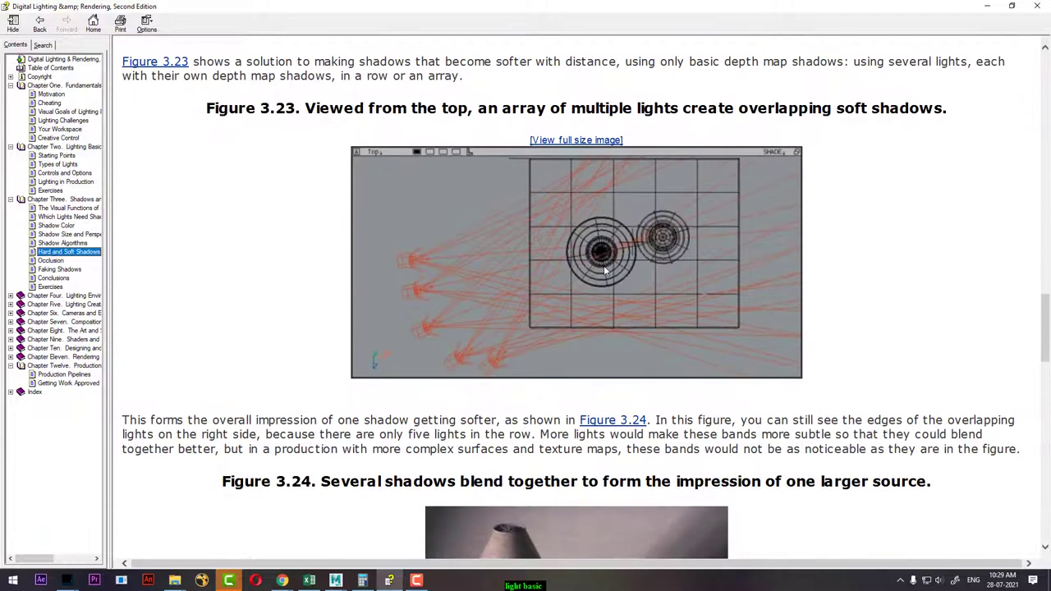
{"action": "scroll", "coordinate": [605, 270], "scroll_direction": "down", "scroll_amount": 3}
{"action": "scroll", "coordinate": [605, 271], "scroll_direction": "down", "scroll_amount": 1}
{"action": "scroll", "coordinate": [605, 271], "scroll_direction": "down", "scroll_amount": 5}
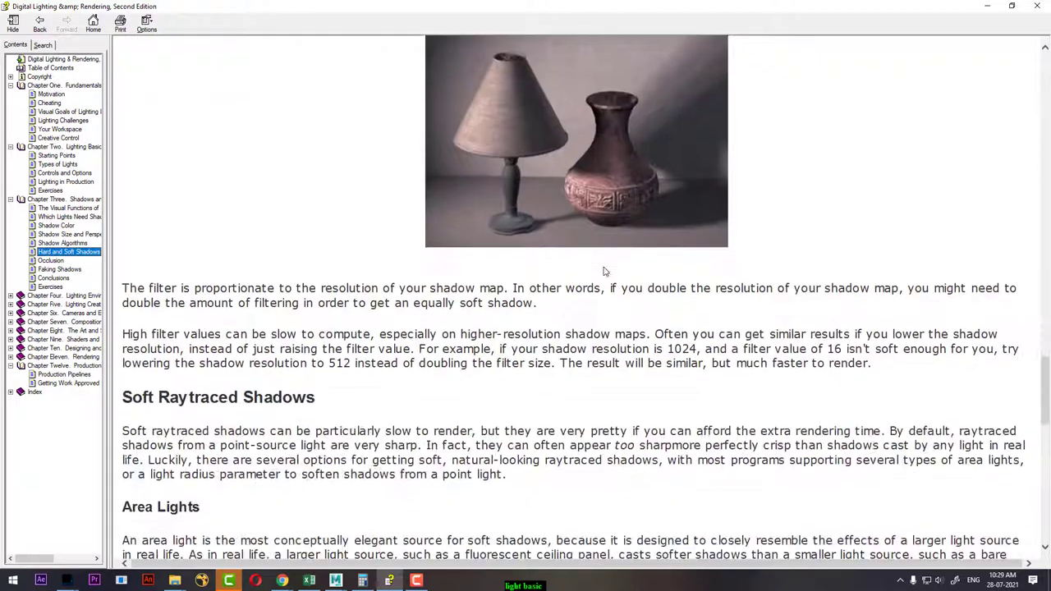
{"action": "scroll", "coordinate": [605, 272], "scroll_direction": "down", "scroll_amount": 4}
{"action": "scroll", "coordinate": [606, 274], "scroll_direction": "down", "scroll_amount": 3}
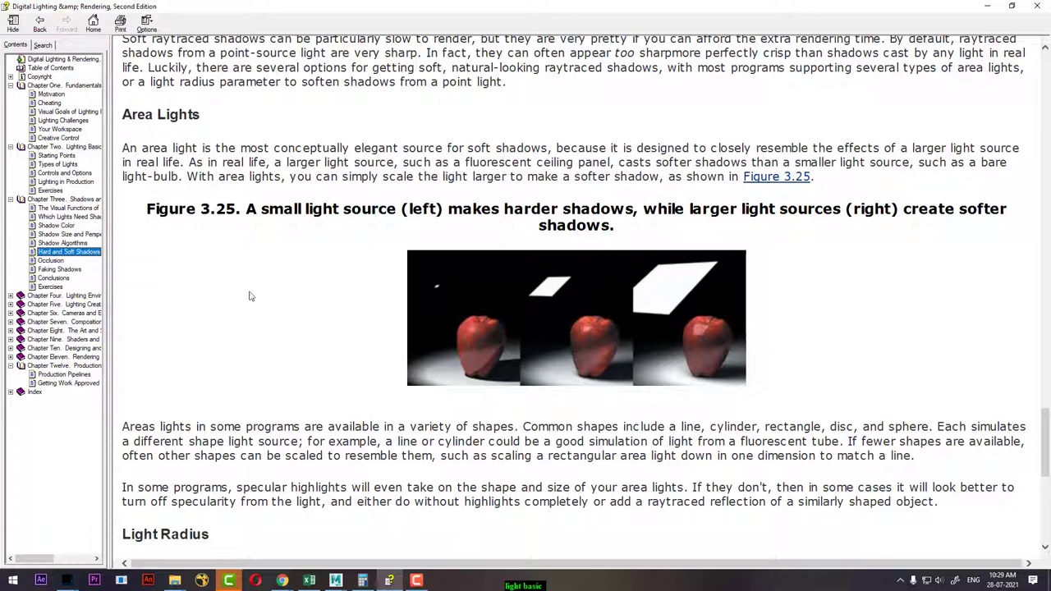
Step: Go to the Occlusion section and read down to Other Types of Occlusion
{"action": "left_click", "coordinate": [41, 261]}
{"action": "scroll", "coordinate": [621, 374], "scroll_direction": "down", "scroll_amount": 4}
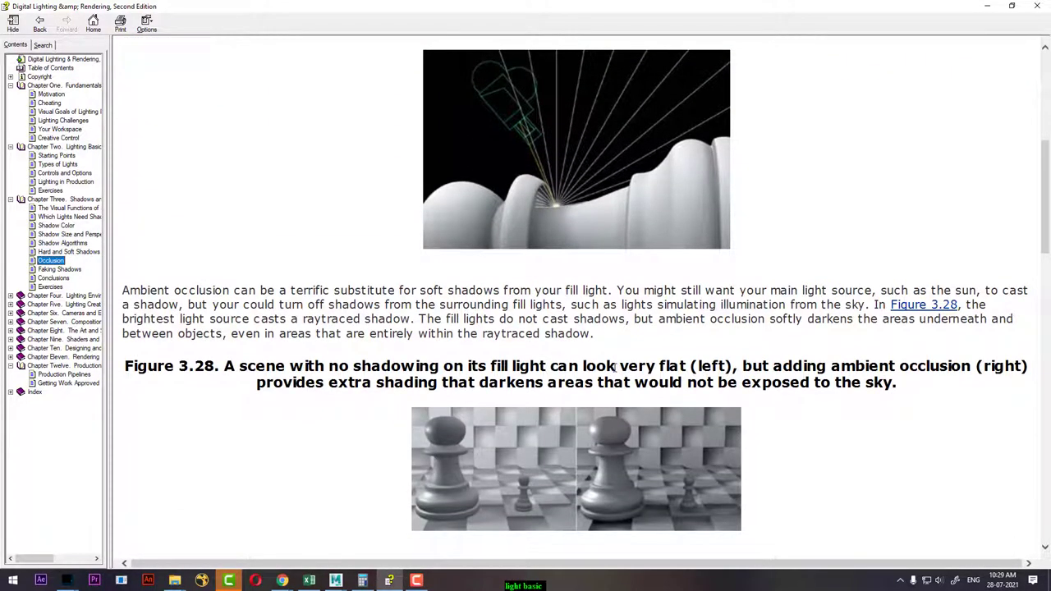
{"action": "scroll", "coordinate": [585, 196], "scroll_direction": "down", "scroll_amount": 6}
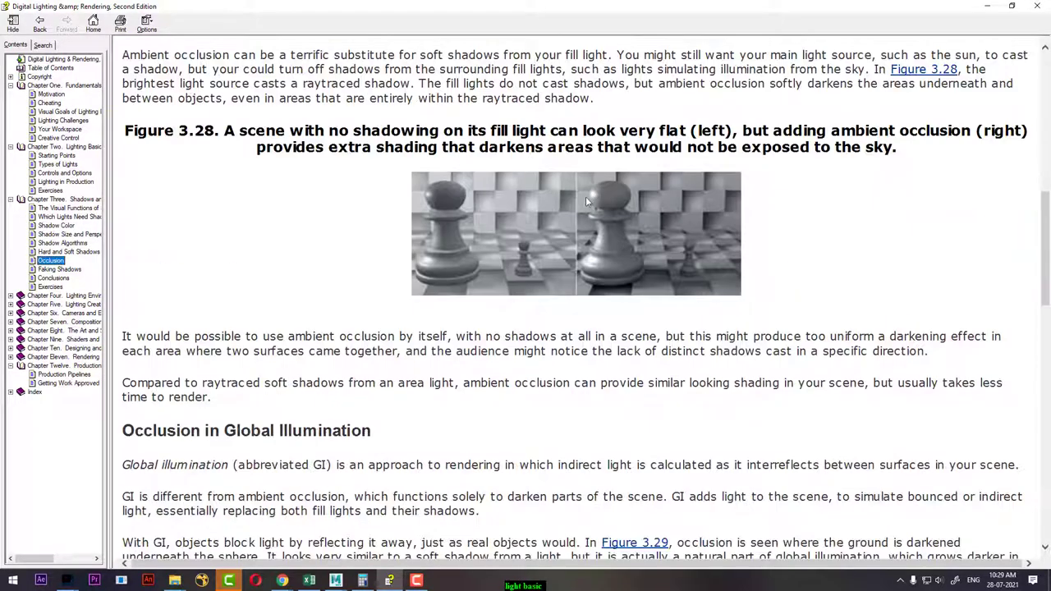
{"action": "scroll", "coordinate": [582, 211], "scroll_direction": "down", "scroll_amount": 2}
{"action": "scroll", "coordinate": [559, 246], "scroll_direction": "down", "scroll_amount": 5}
{"action": "scroll", "coordinate": [528, 282], "scroll_direction": "down", "scroll_amount": 5}
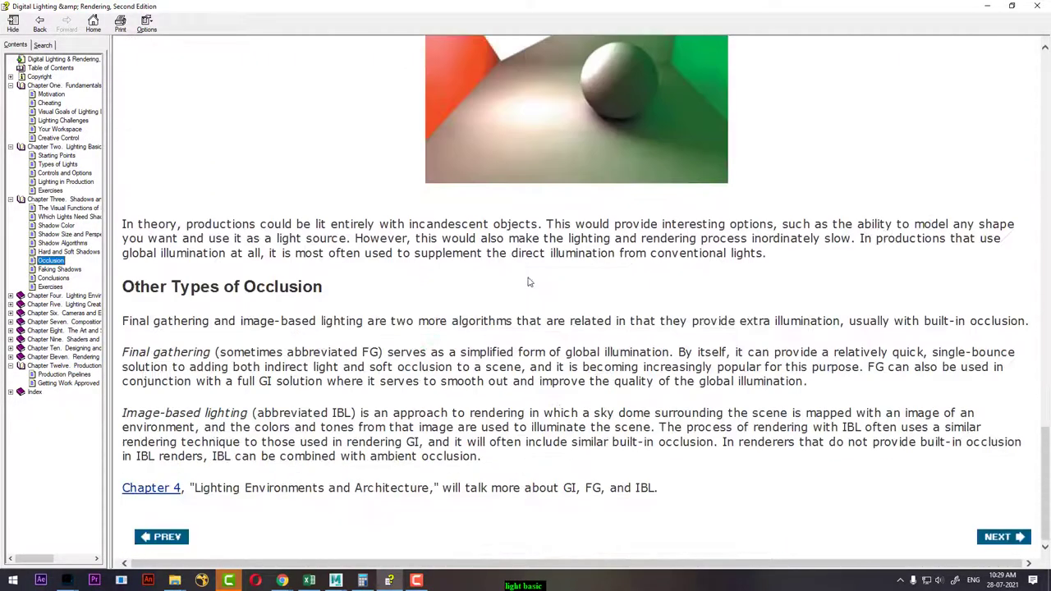
Step: Read through the Faking Shadows section of the e-book from top to bottom
{"action": "left_click", "coordinate": [64, 269]}
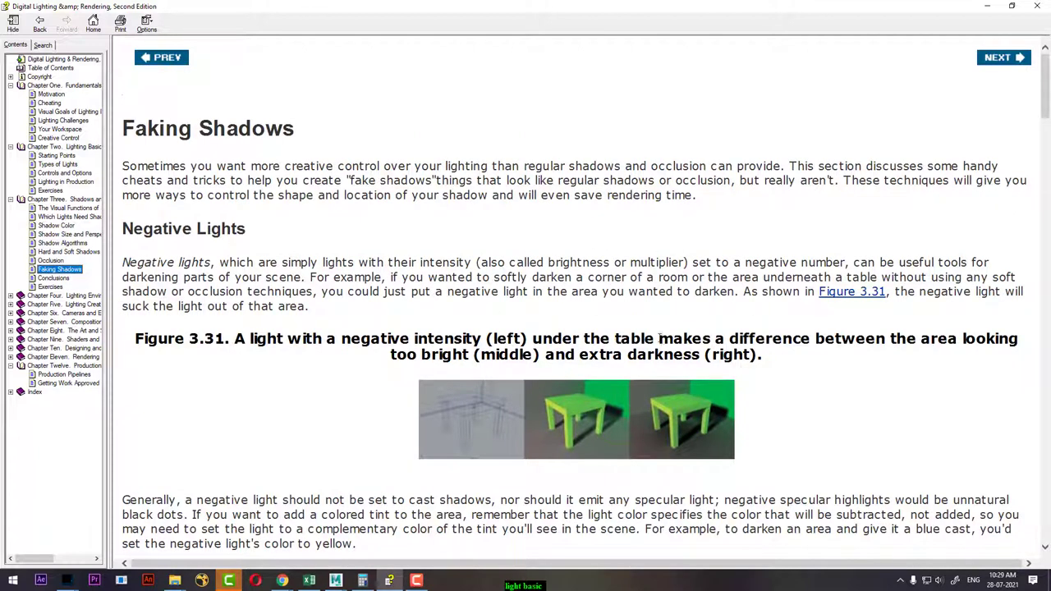
{"action": "scroll", "coordinate": [659, 336], "scroll_direction": "down", "scroll_amount": 3}
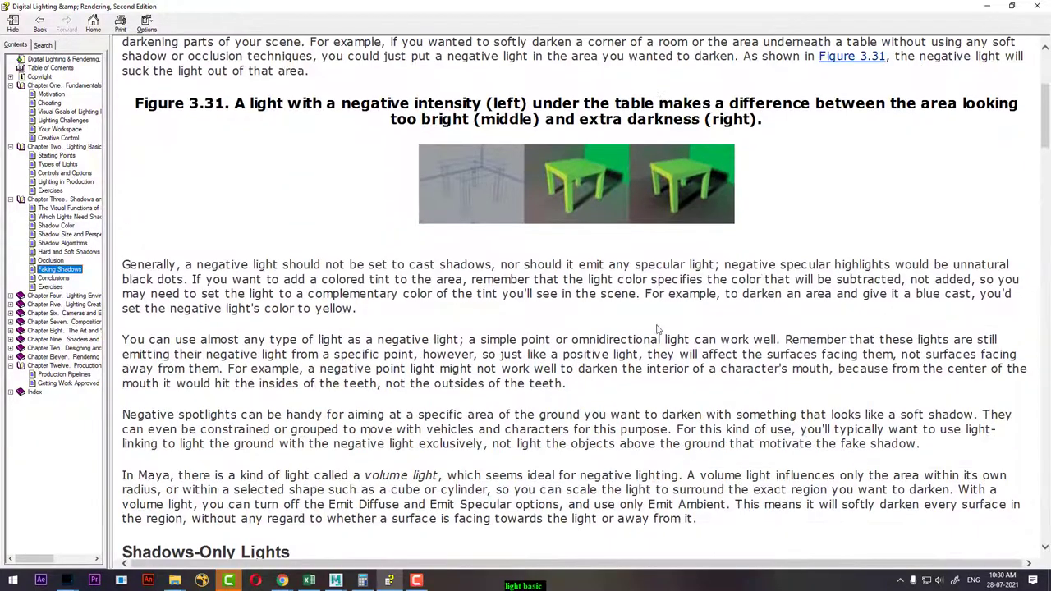
{"action": "scroll", "coordinate": [653, 326], "scroll_direction": "down", "scroll_amount": 3}
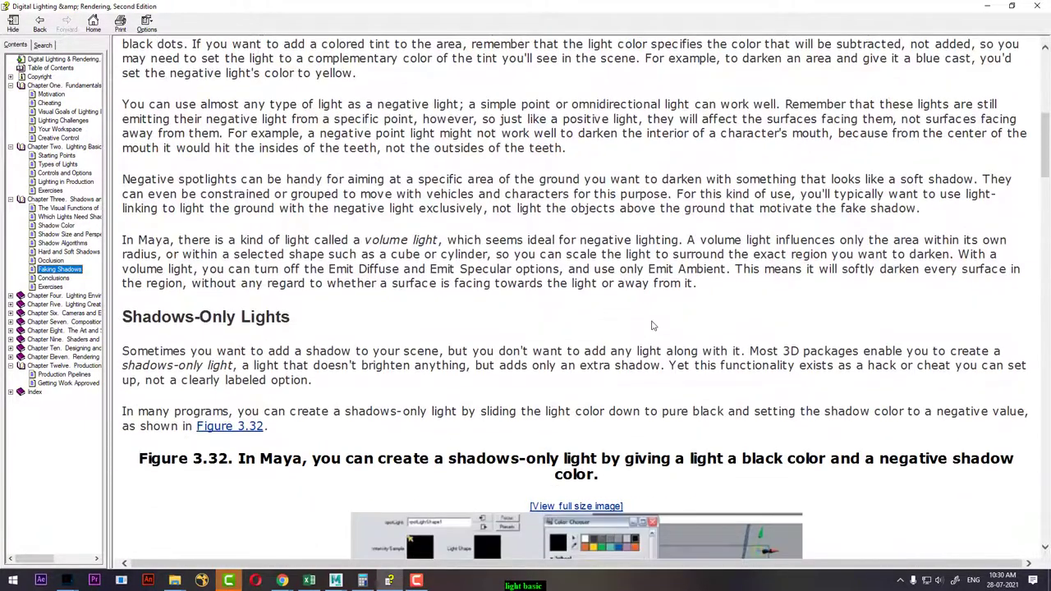
{"action": "scroll", "coordinate": [653, 326], "scroll_direction": "down", "scroll_amount": 2}
{"action": "scroll", "coordinate": [653, 324], "scroll_direction": "down", "scroll_amount": 2}
{"action": "scroll", "coordinate": [653, 322], "scroll_direction": "down", "scroll_amount": 3}
{"action": "scroll", "coordinate": [653, 322], "scroll_direction": "down", "scroll_amount": 5}
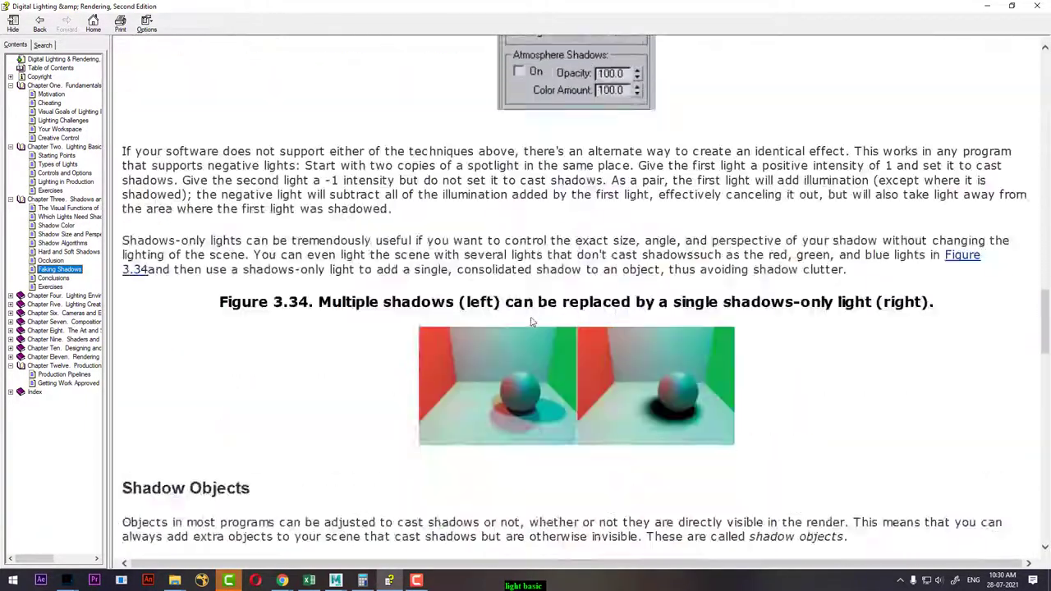
{"action": "scroll", "coordinate": [530, 323], "scroll_direction": "down", "scroll_amount": 6}
{"action": "scroll", "coordinate": [530, 325], "scroll_direction": "down", "scroll_amount": 3}
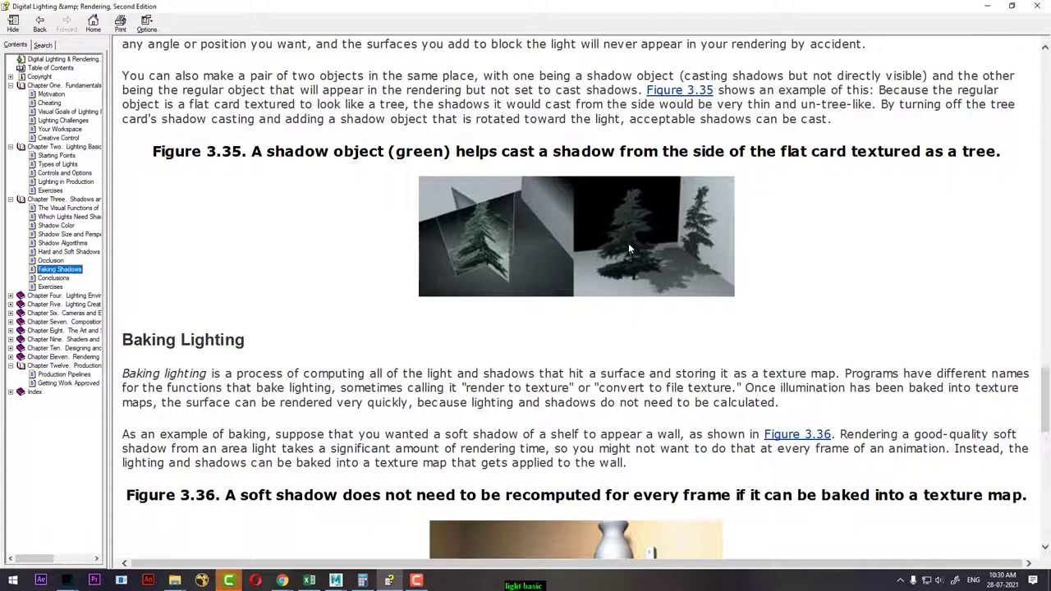
{"action": "scroll", "coordinate": [654, 240], "scroll_direction": "down", "scroll_amount": 1}
{"action": "scroll", "coordinate": [654, 240], "scroll_direction": "down", "scroll_amount": 3}
{"action": "scroll", "coordinate": [654, 240], "scroll_direction": "down", "scroll_amount": 2}
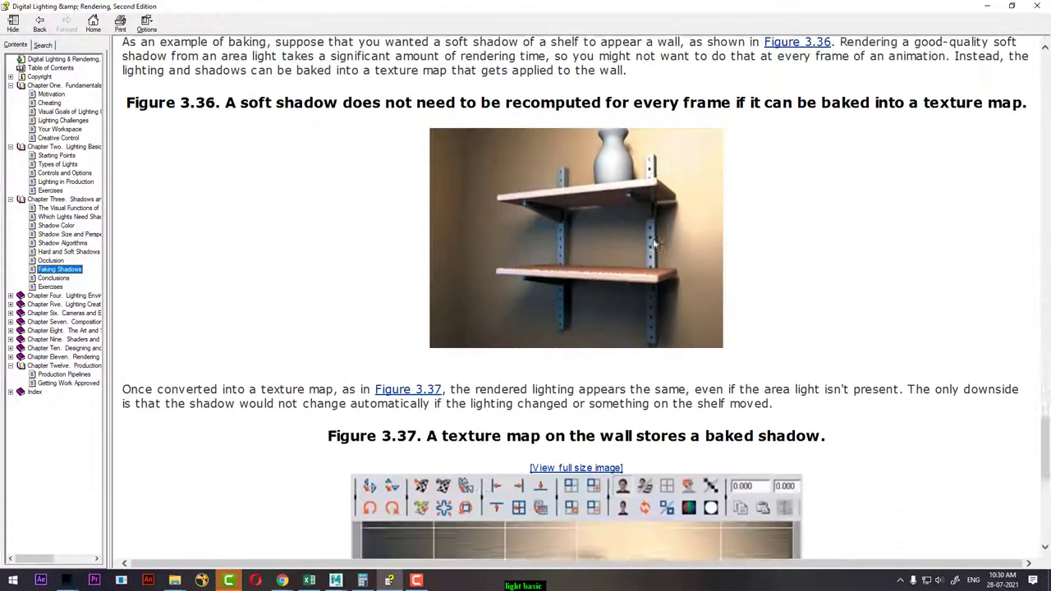
{"action": "scroll", "coordinate": [654, 240], "scroll_direction": "down", "scroll_amount": 1}
{"action": "scroll", "coordinate": [653, 240], "scroll_direction": "down", "scroll_amount": 3}
{"action": "scroll", "coordinate": [653, 243], "scroll_direction": "up", "scroll_amount": 5}
{"action": "scroll", "coordinate": [654, 243], "scroll_direction": "up", "scroll_amount": 1}
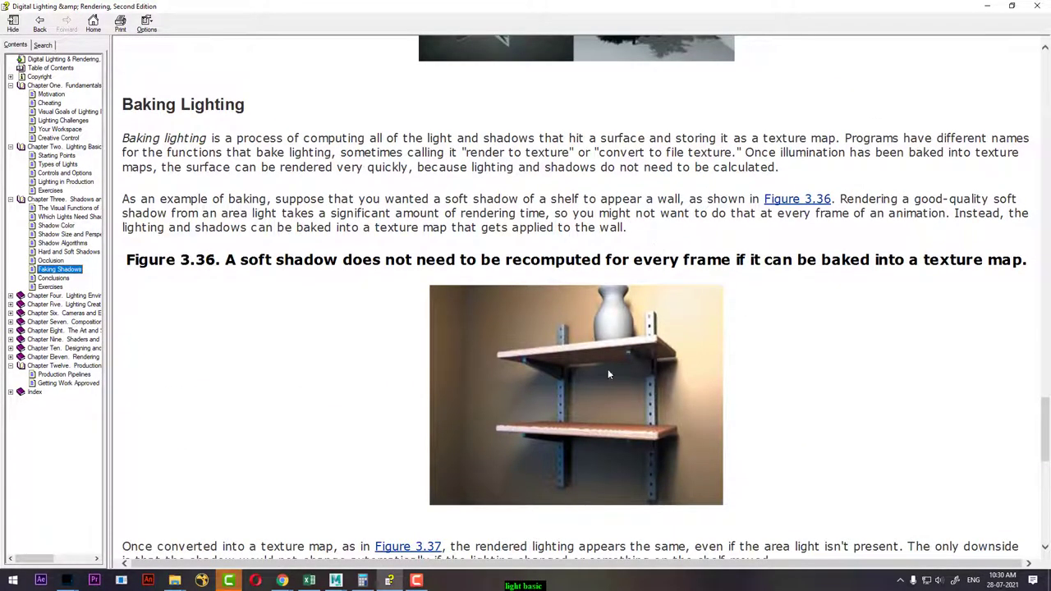
{"action": "scroll", "coordinate": [563, 326], "scroll_direction": "down", "scroll_amount": 2}
{"action": "scroll", "coordinate": [558, 328], "scroll_direction": "down", "scroll_amount": 2}
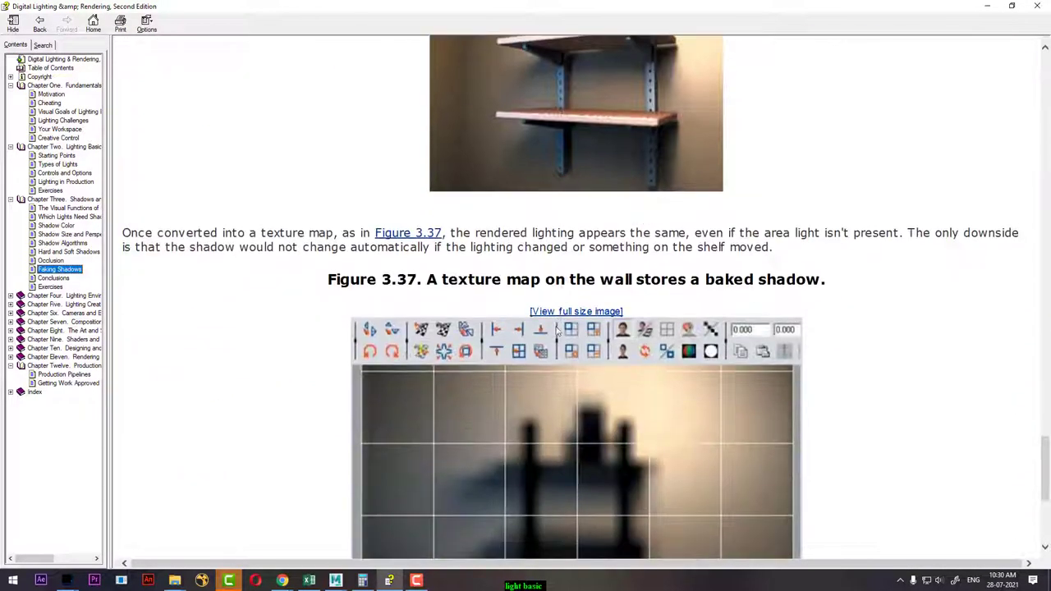
{"action": "scroll", "coordinate": [578, 345], "scroll_direction": "down", "scroll_amount": 2}
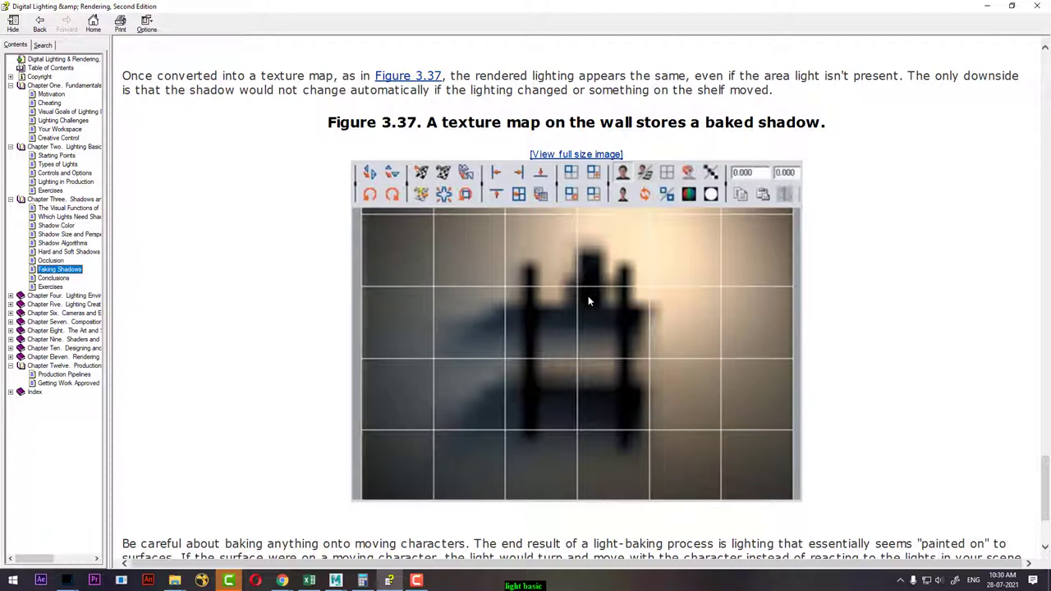
{"action": "scroll", "coordinate": [720, 275], "scroll_direction": "down", "scroll_amount": 3}
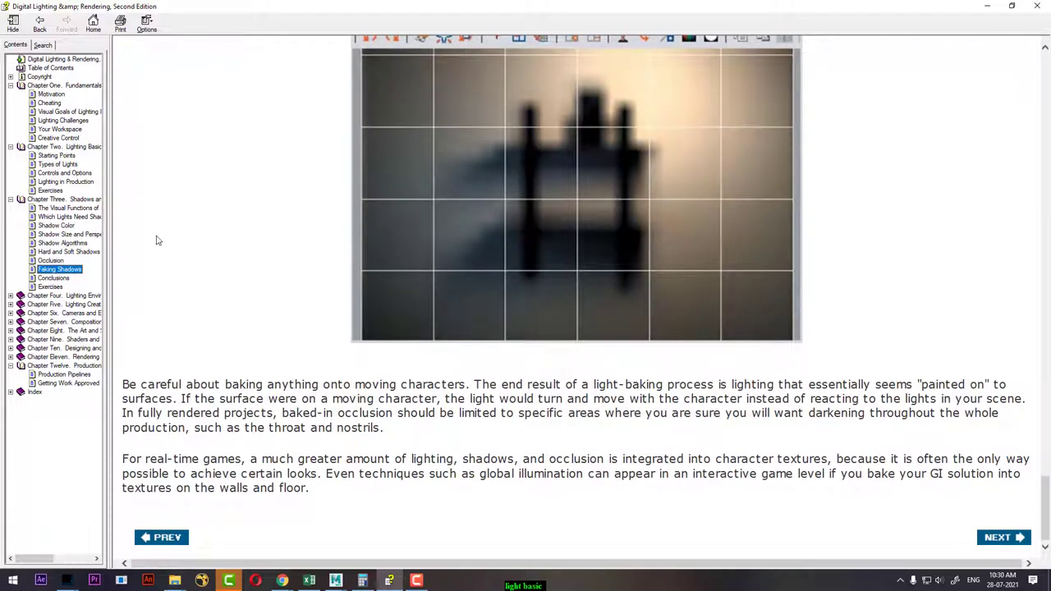
Step: View the chapter's Conclusions and Exercises pages, then return to Maya's rendered glass sphere
{"action": "left_click", "coordinate": [54, 279]}
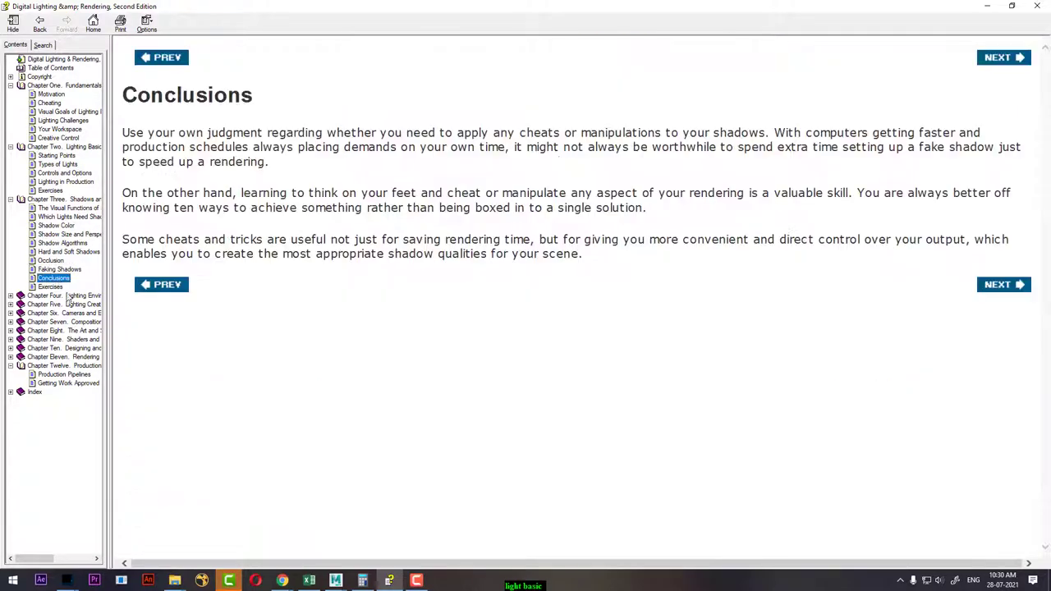
{"action": "left_click", "coordinate": [51, 286]}
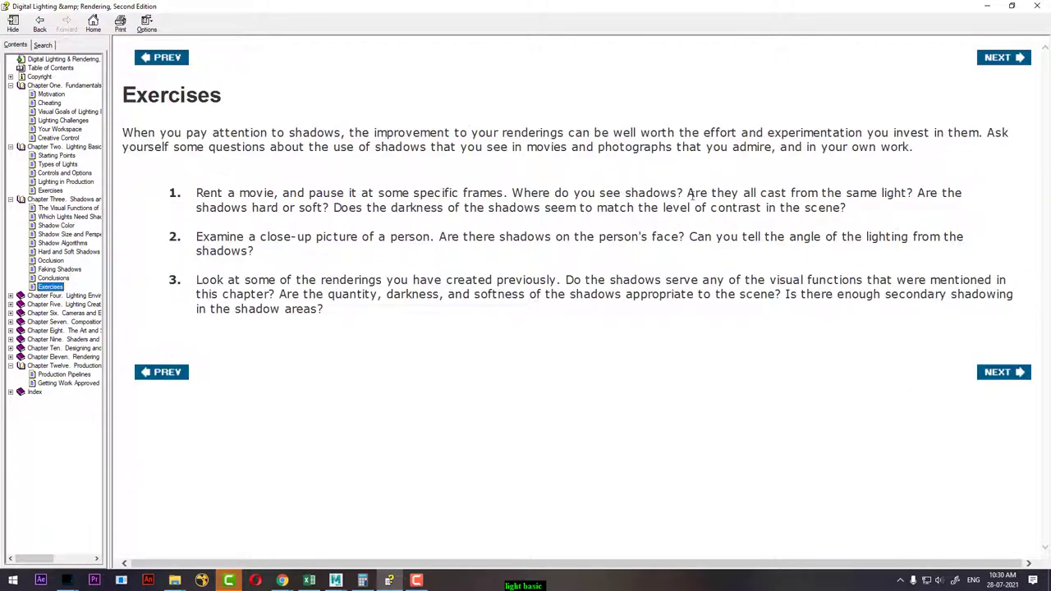
{"action": "left_click", "coordinate": [987, 6]}
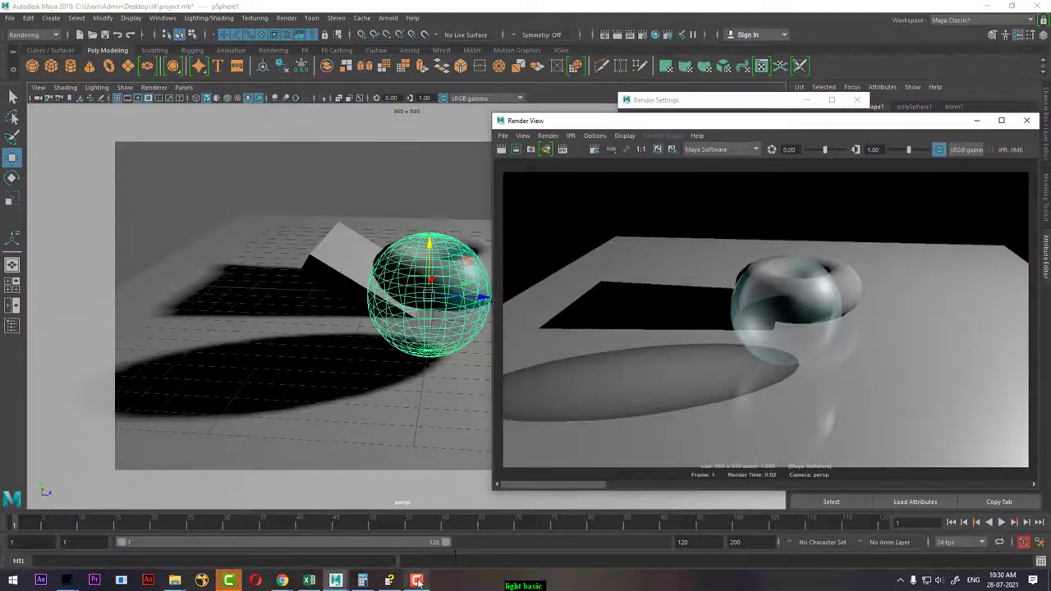